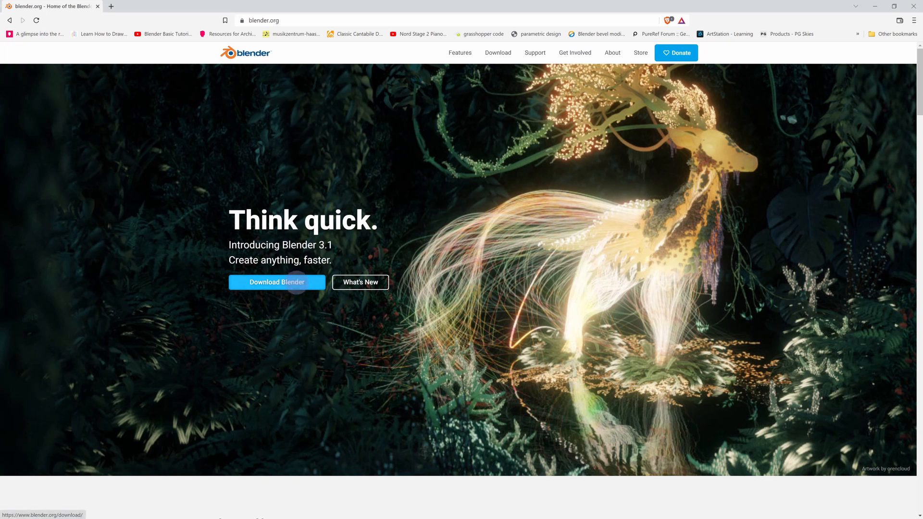
Download the Blender 3.1.2 Windows installer from the blender.org download page
click(297, 282)
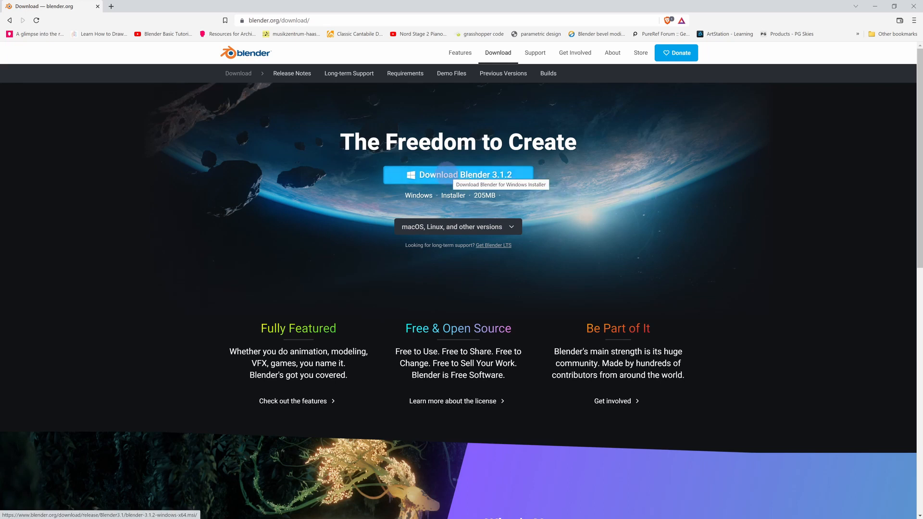
click(447, 174)
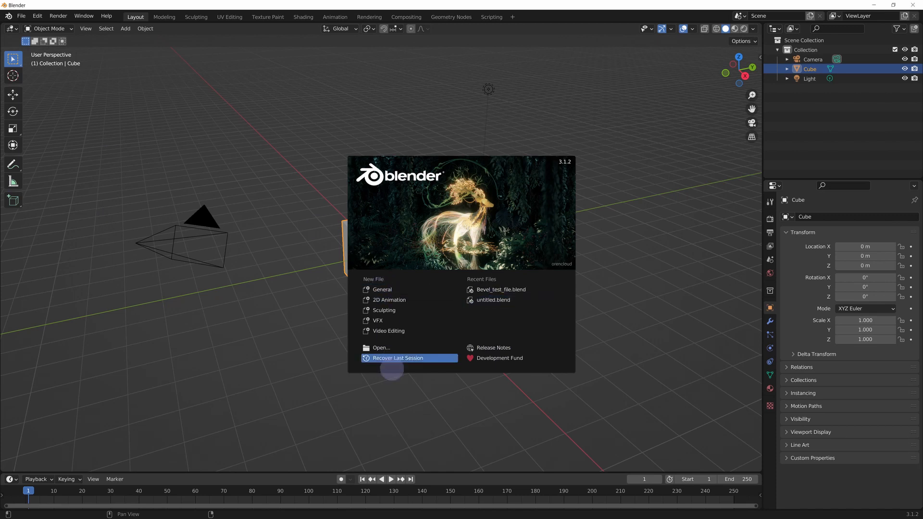
Dismiss the splash screen without opening a file and look at the default cube scene from several angles
click(381, 347)
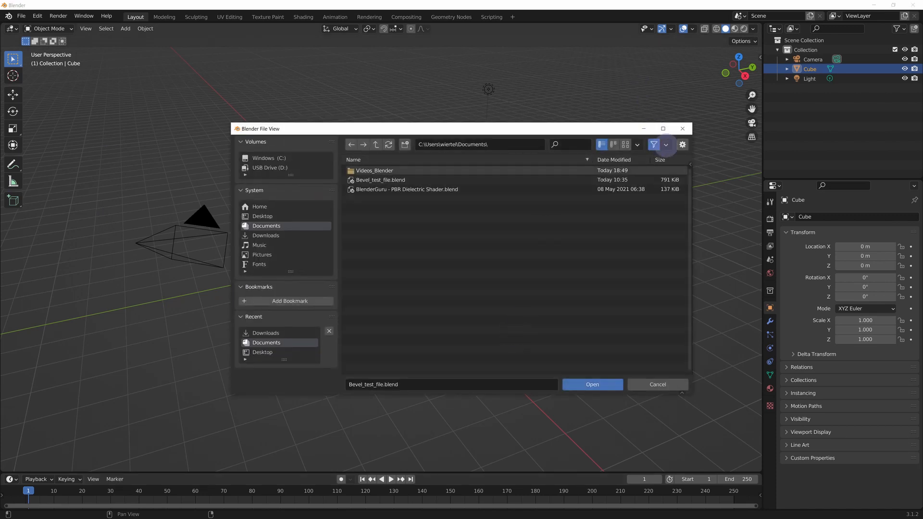
click(649, 384)
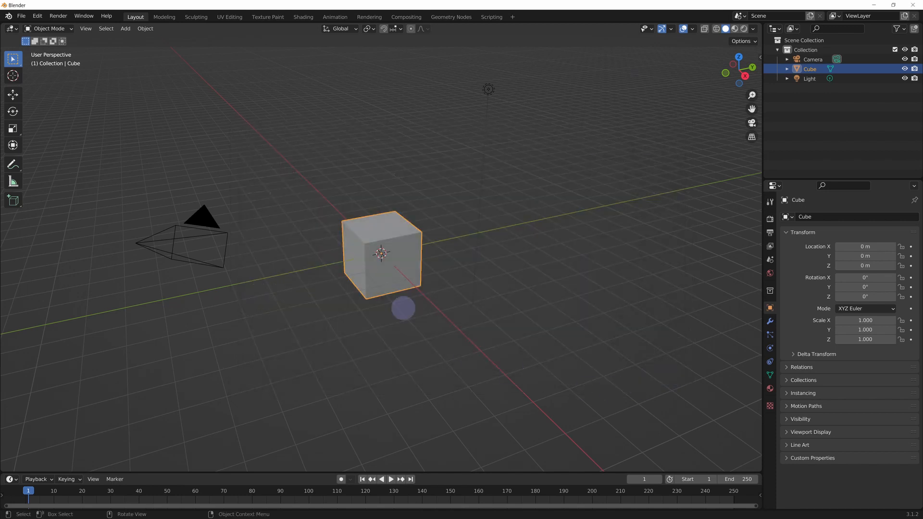
middle_drag(505, 200, 212, 303)
middle_drag(470, 260, 506, 264)
scroll(520, 291, down, 2)
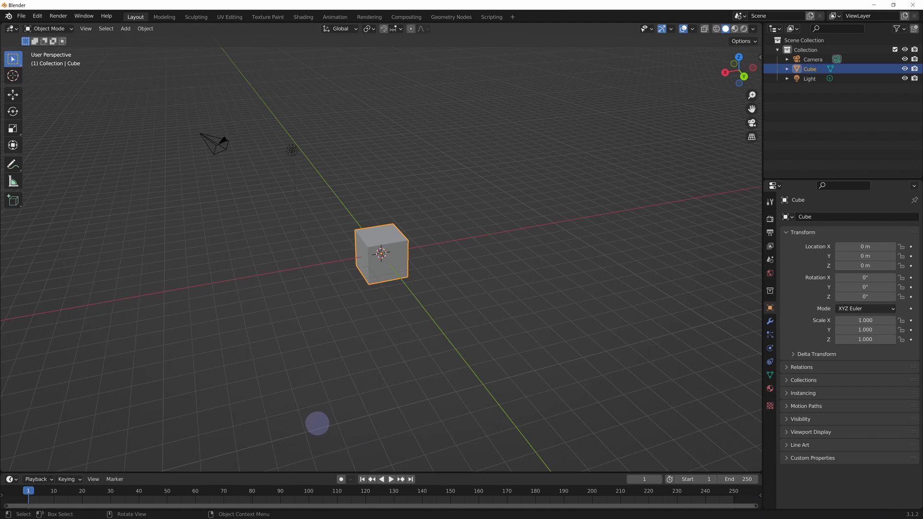
middle_drag(482, 278, 518, 264)
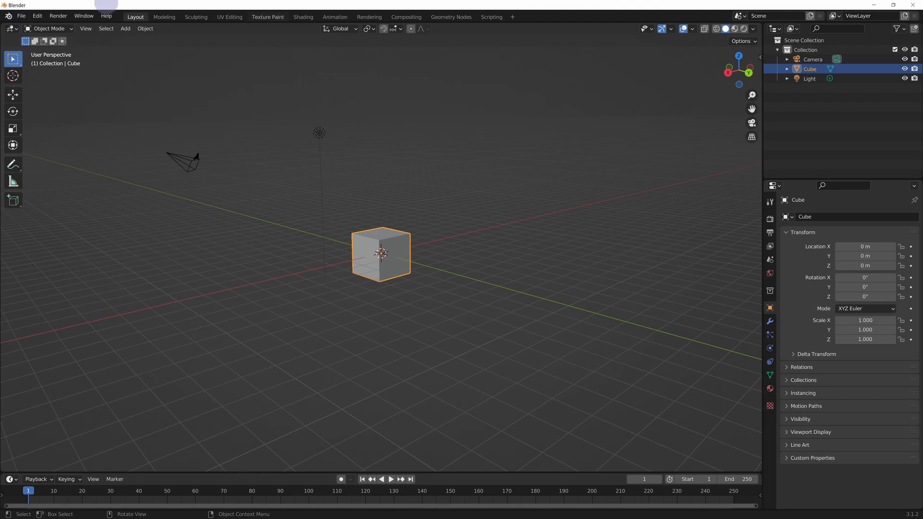
click(21, 16)
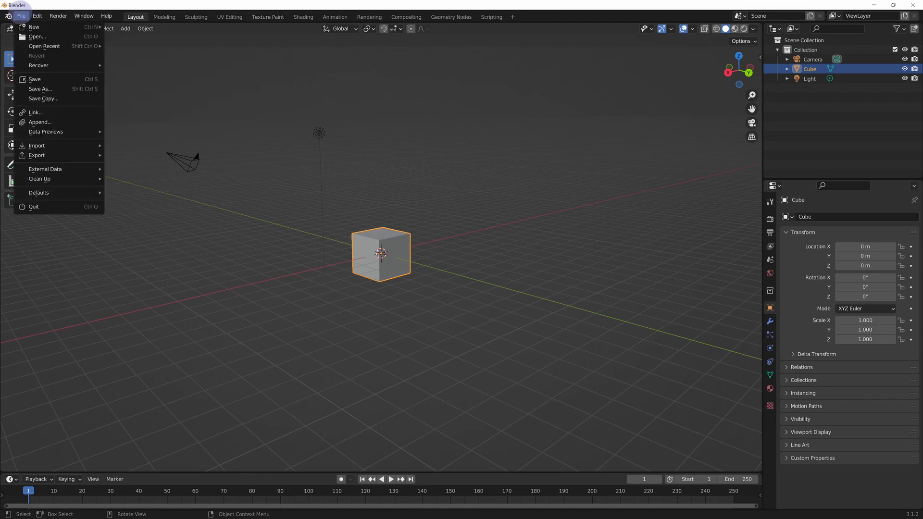
click(22, 12)
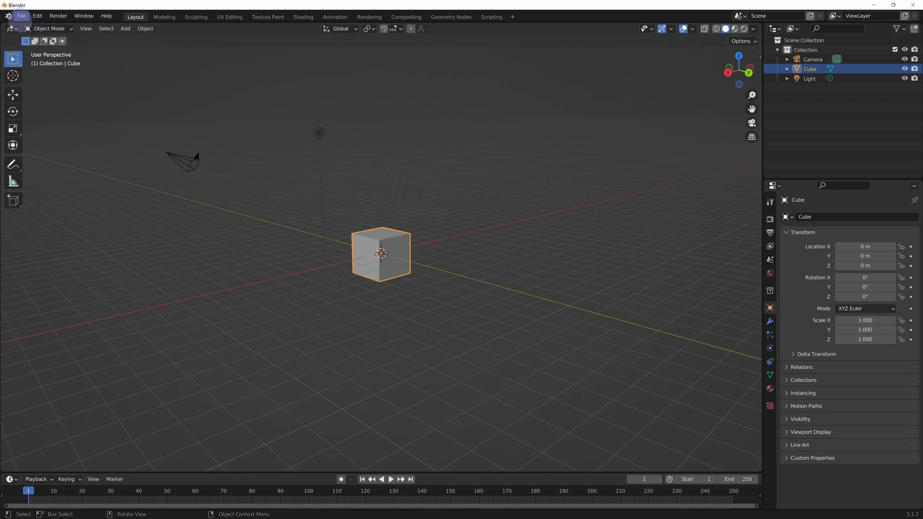
click(21, 15)
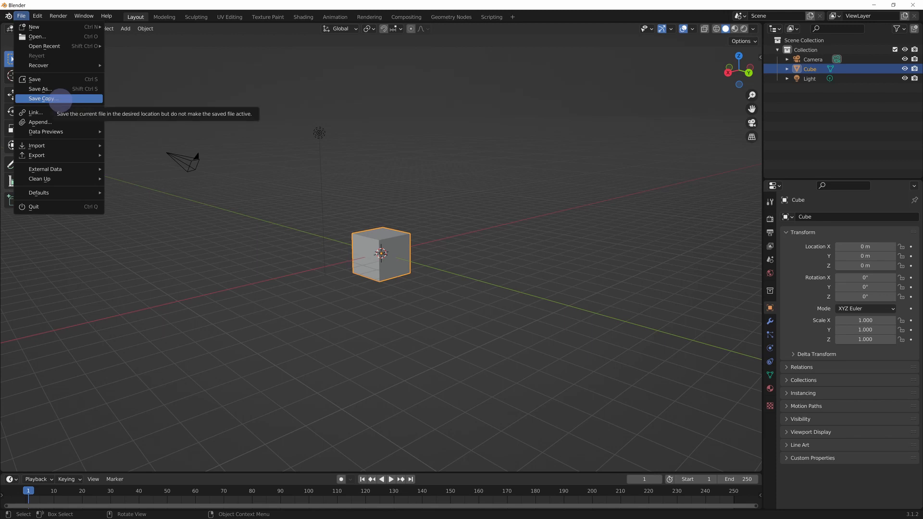
mouse_move(44, 155)
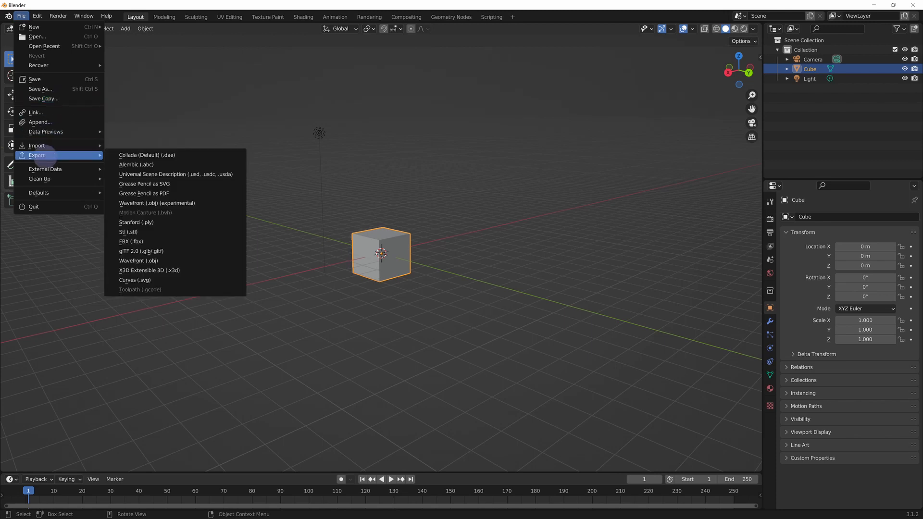
Open the Interface section of the preferences and set the resolution scale to 1.1
click(37, 11)
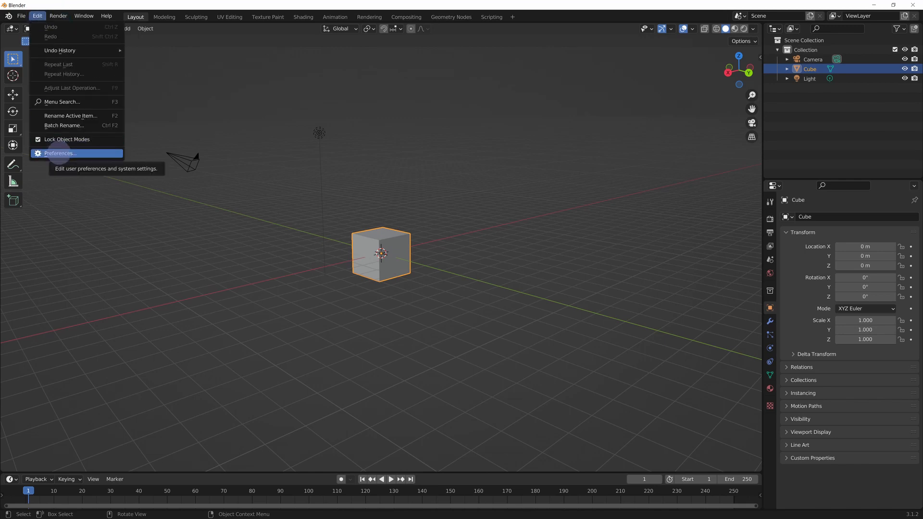
click(58, 153)
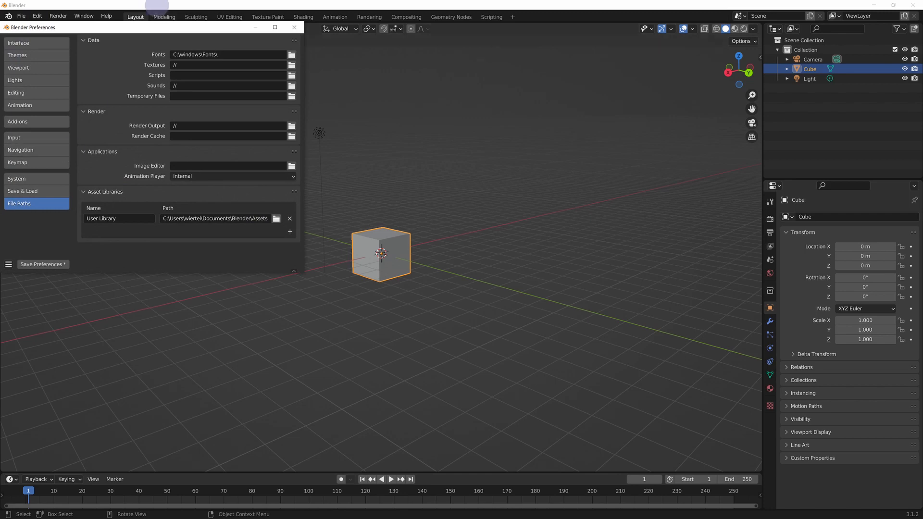
drag(153, 22, 388, 110)
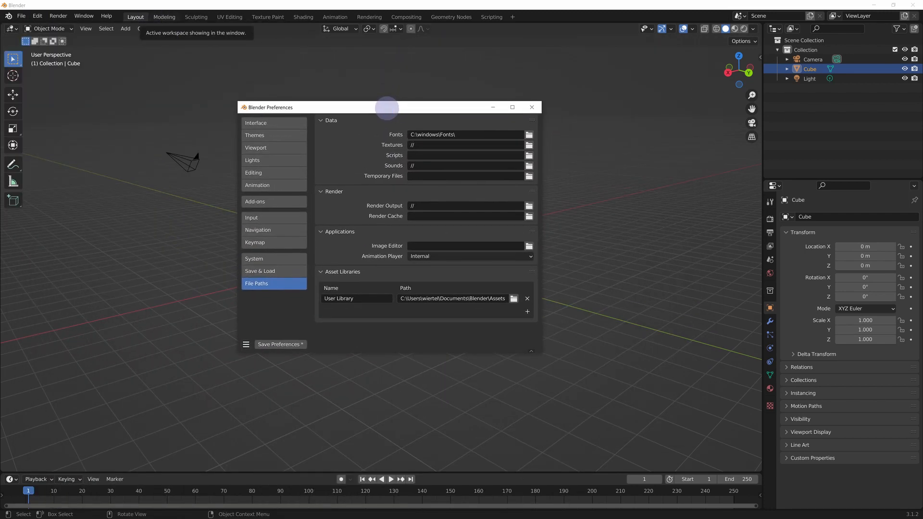
click(277, 123)
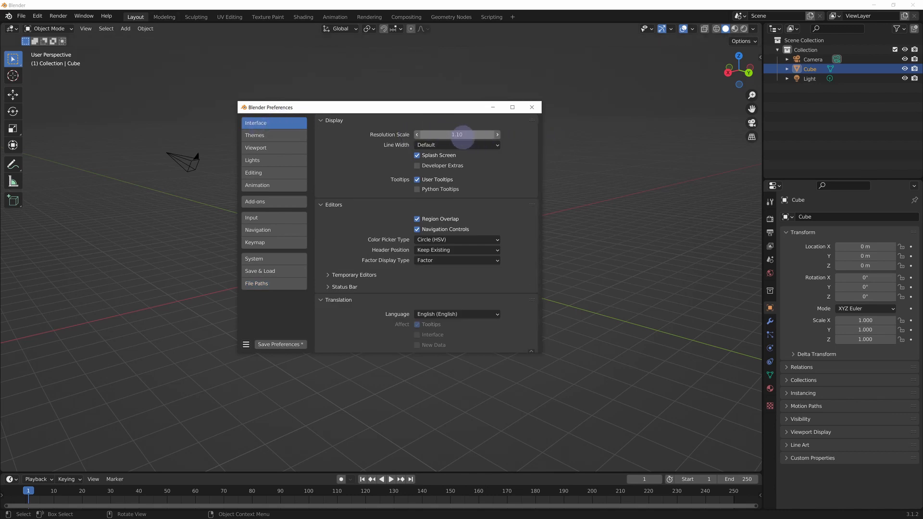
mouse_move(463, 135)
mouse_down()
mouse_move(438, 136)
mouse_move(462, 141)
mouse_move(447, 138)
mouse_up()
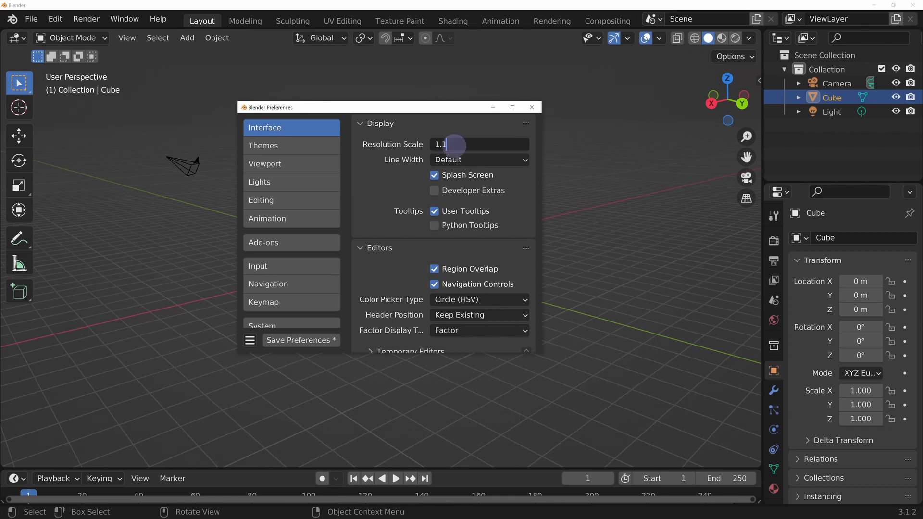
key(Return)
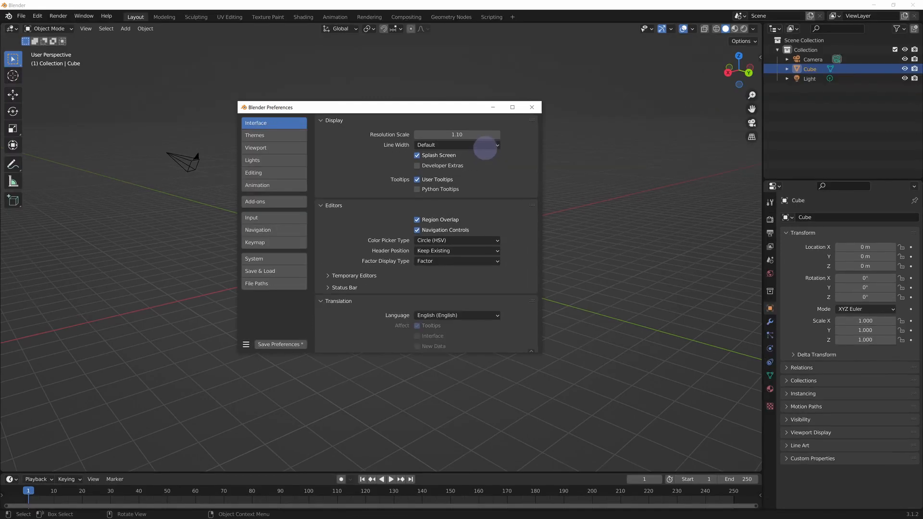
Try the Thin and Default interface line widths and settle on Thick
click(439, 144)
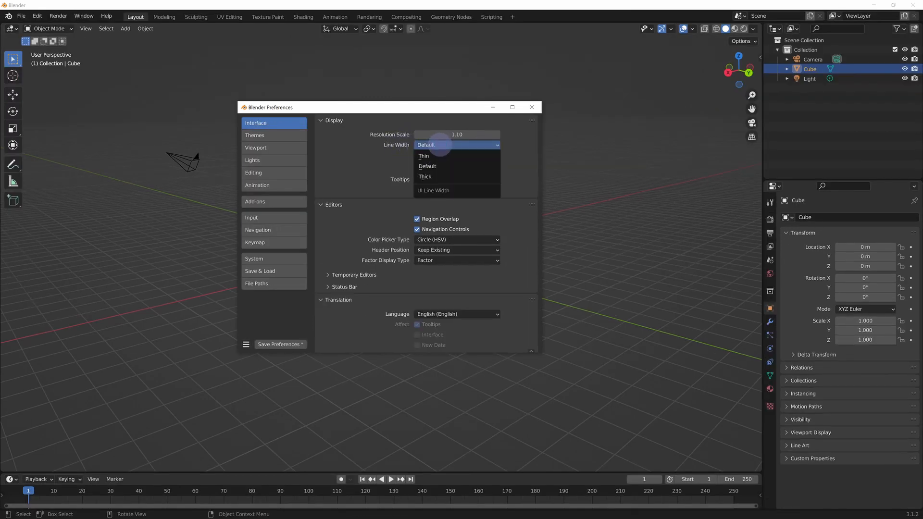
click(437, 156)
click(439, 144)
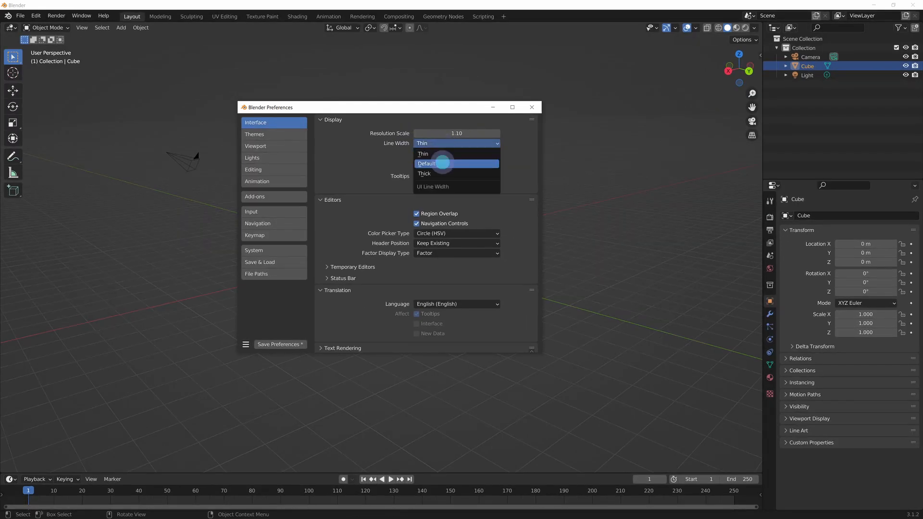
click(445, 153)
click(454, 146)
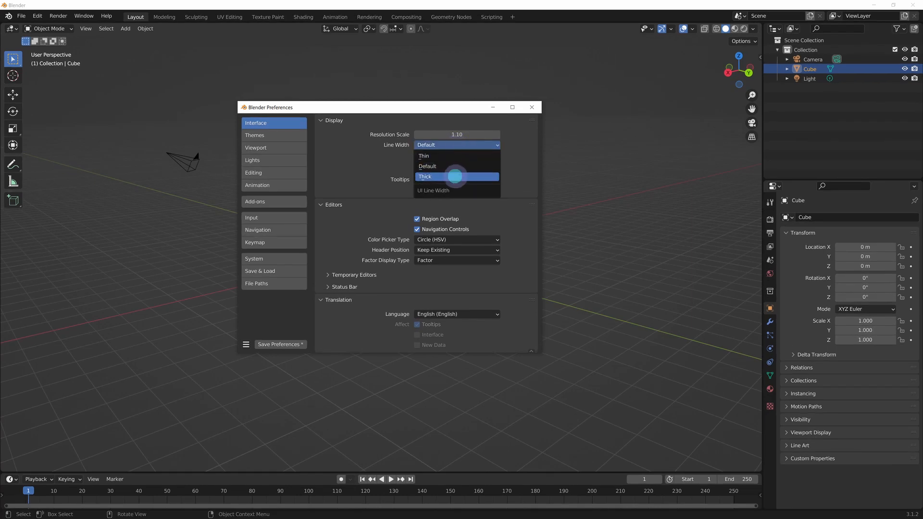
click(465, 175)
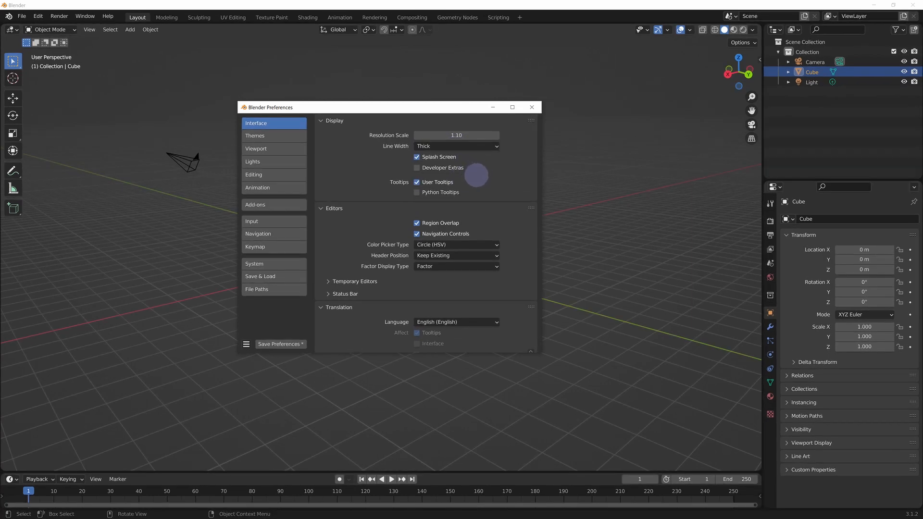
Examine the interface languages offered in the translation settings without changing the language
scroll(512, 213, down, 2)
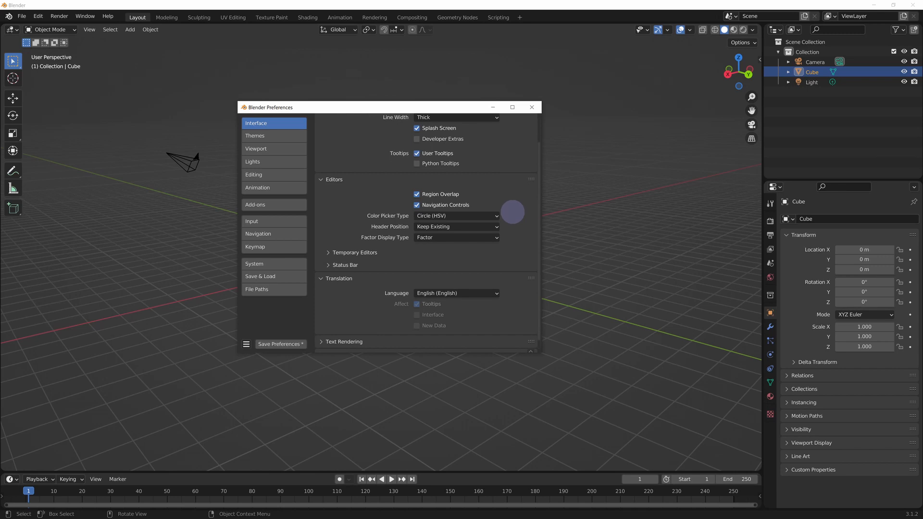
click(484, 294)
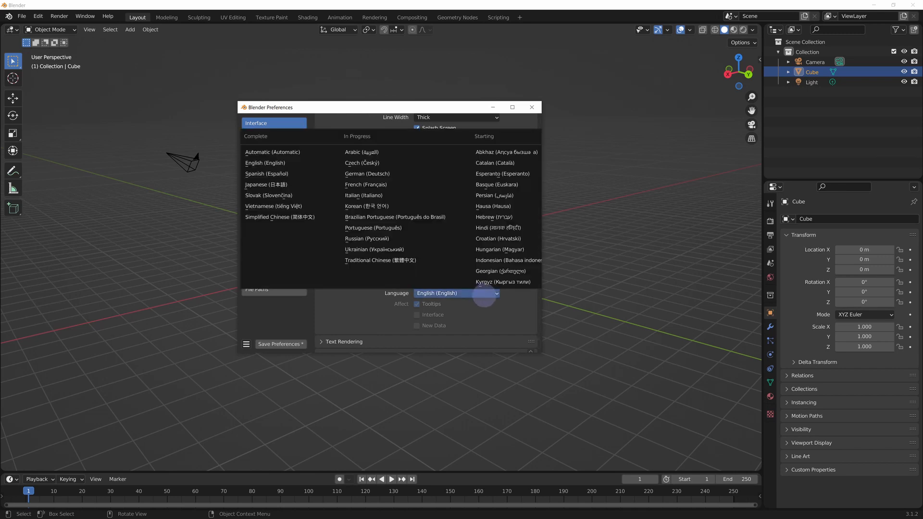
click(484, 296)
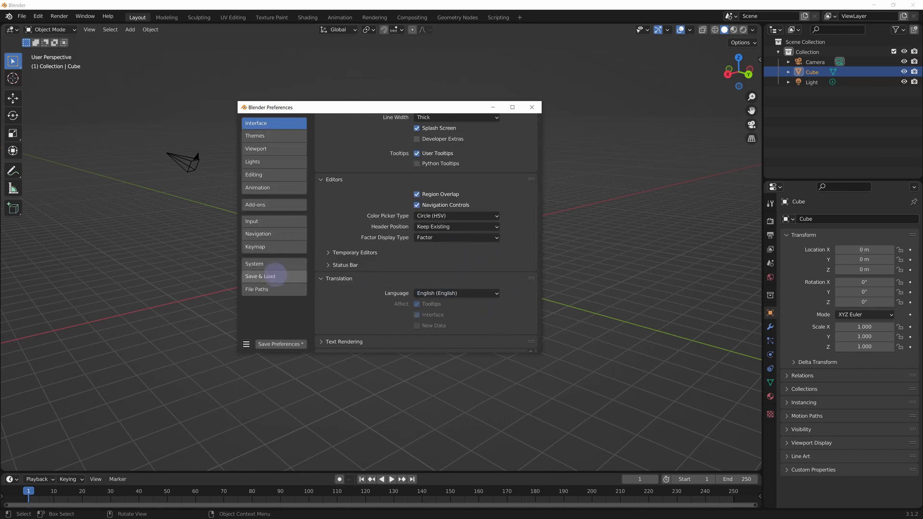
Apply the Blender Dark preset in the theme preferences
click(282, 135)
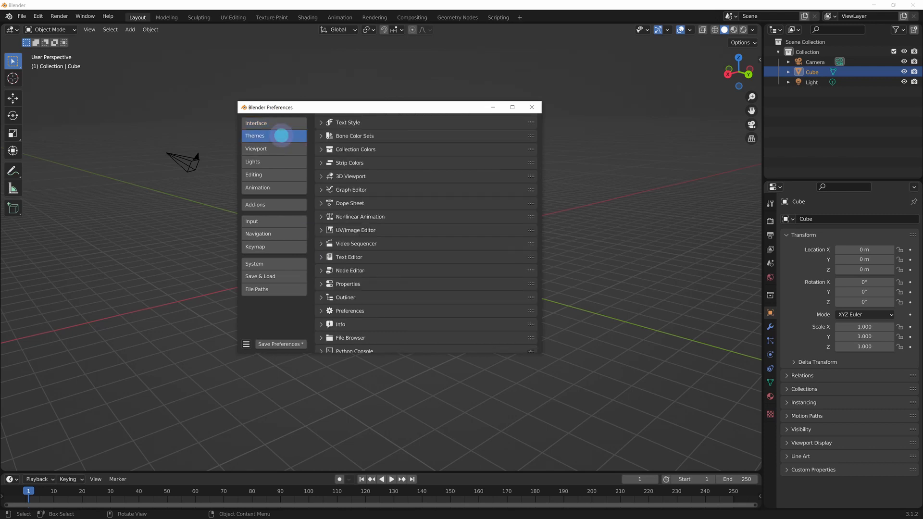
scroll(458, 260, up, 2)
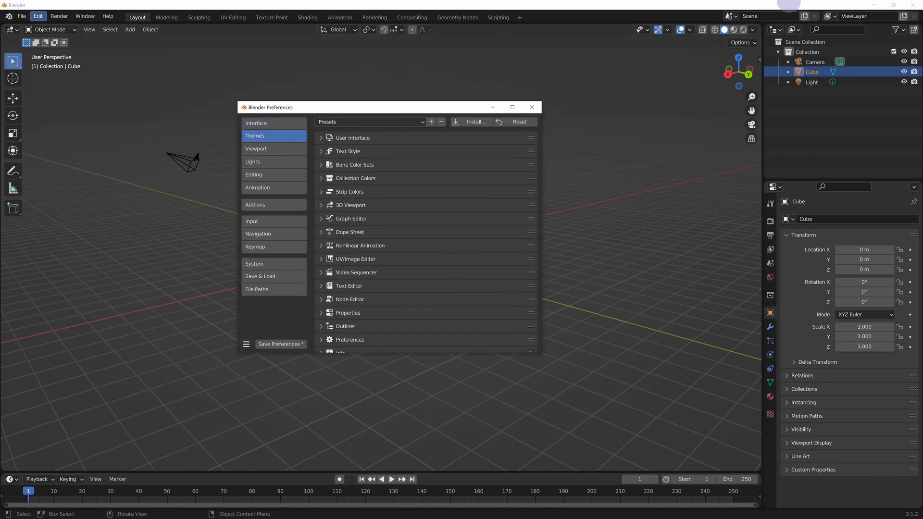
click(377, 123)
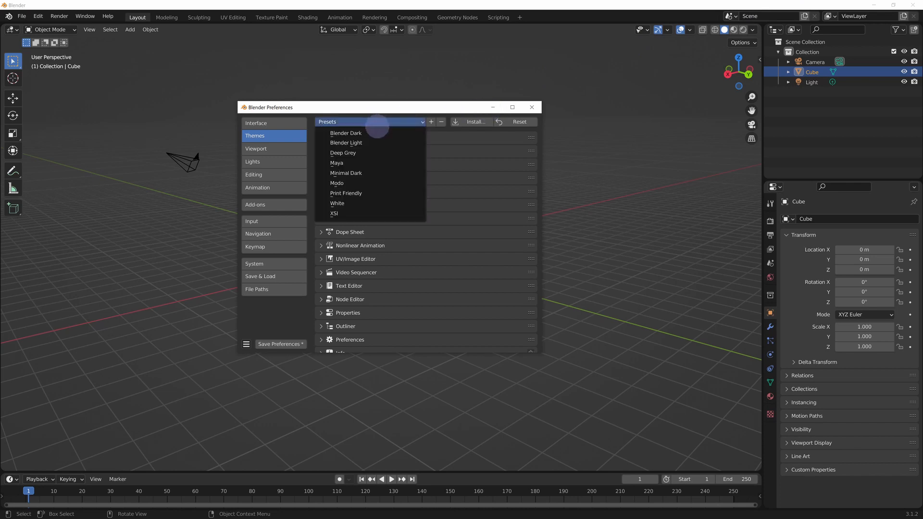
click(373, 133)
Try the Blender Light and Deep Grey theme presets and return to Blender Dark
click(378, 123)
click(366, 142)
click(387, 123)
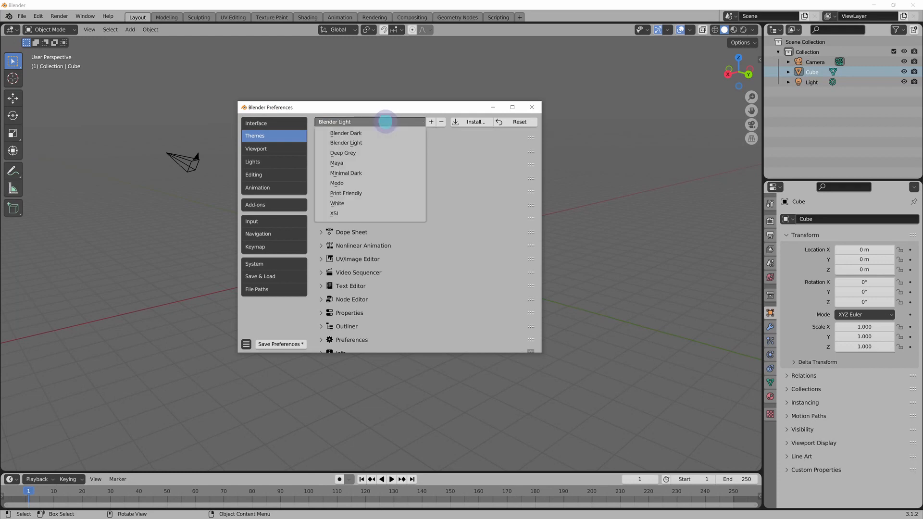
click(371, 152)
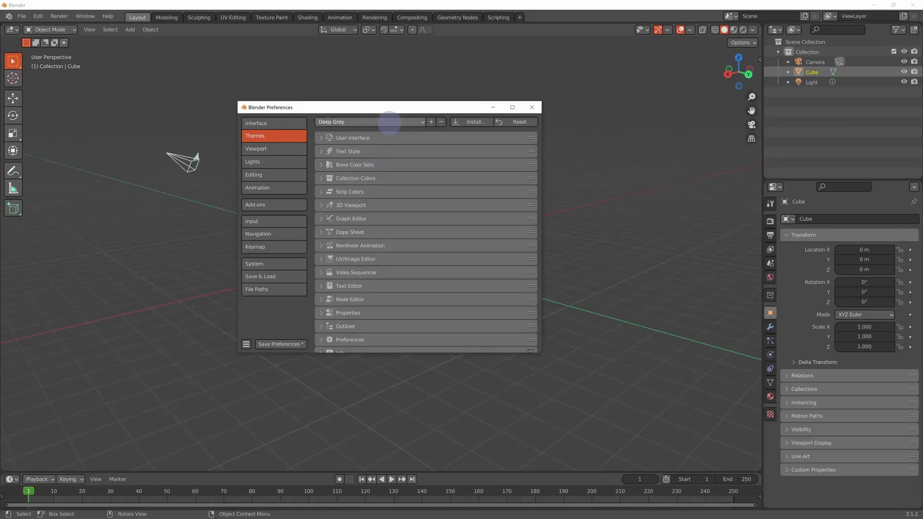
click(388, 123)
click(373, 123)
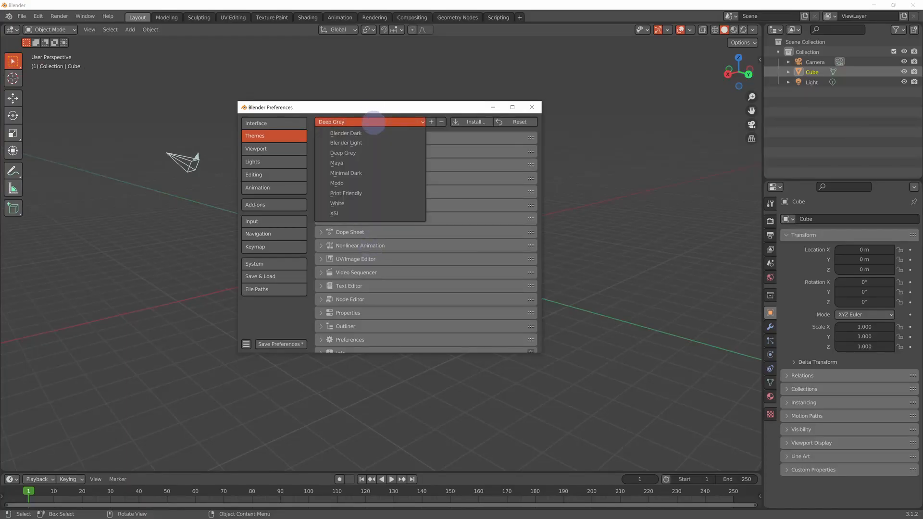
click(369, 133)
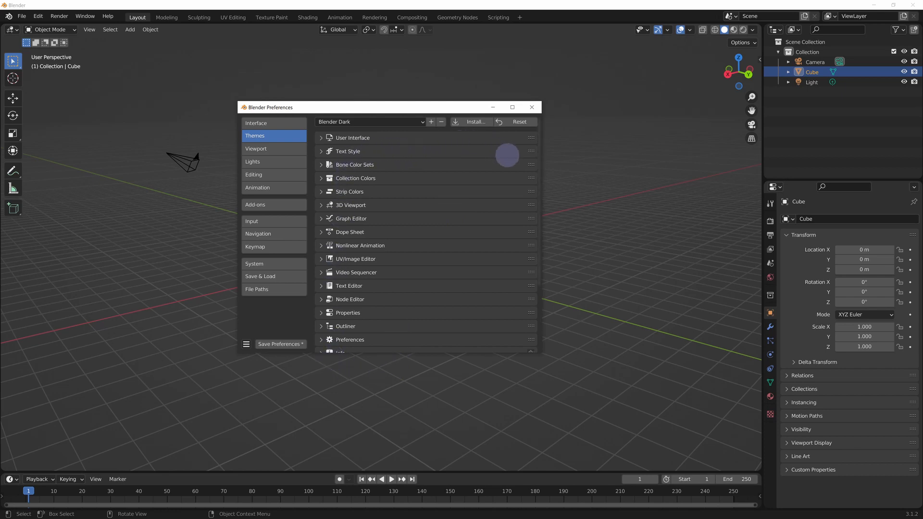
Review the Viewport, Editing, Animation and Add-ons sections of the preferences
click(259, 148)
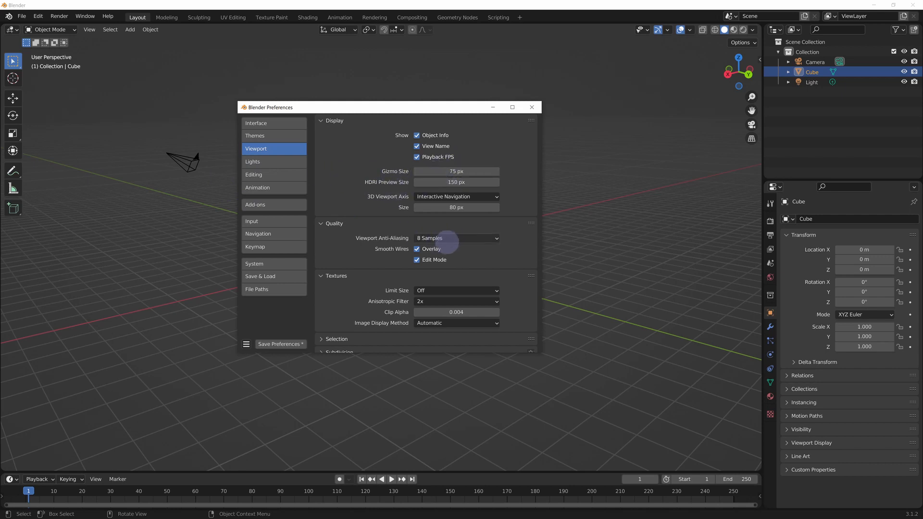
scroll(492, 257, down, 1)
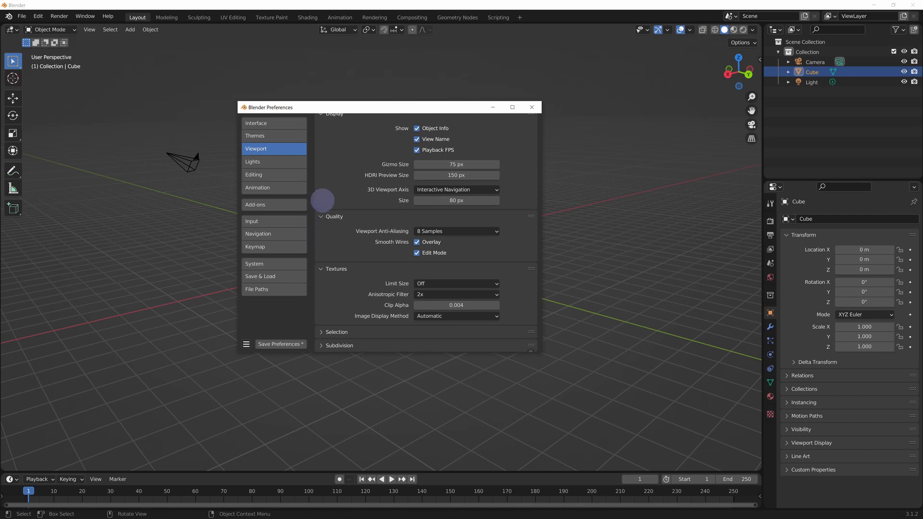
click(279, 174)
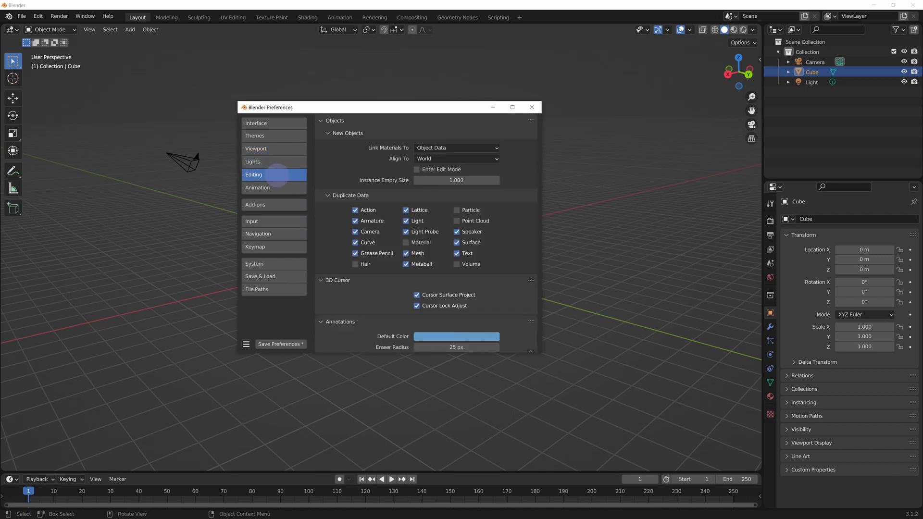
click(280, 187)
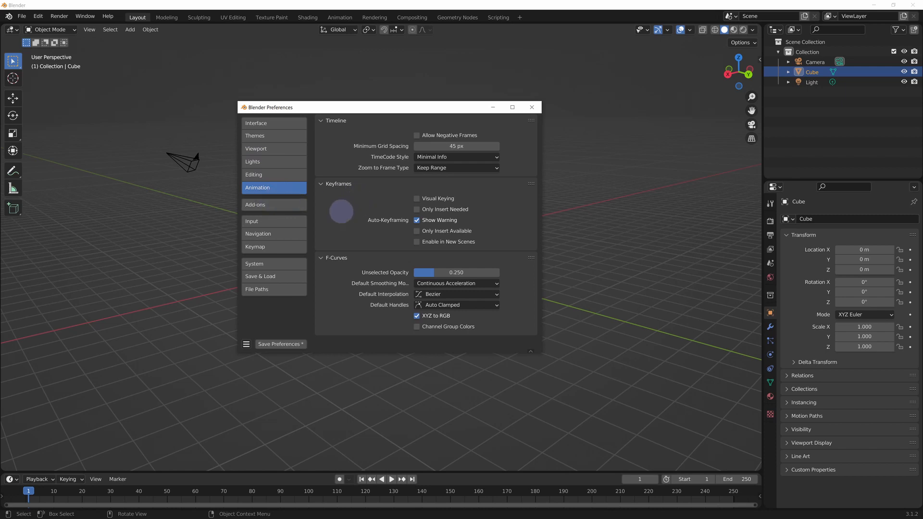
click(290, 204)
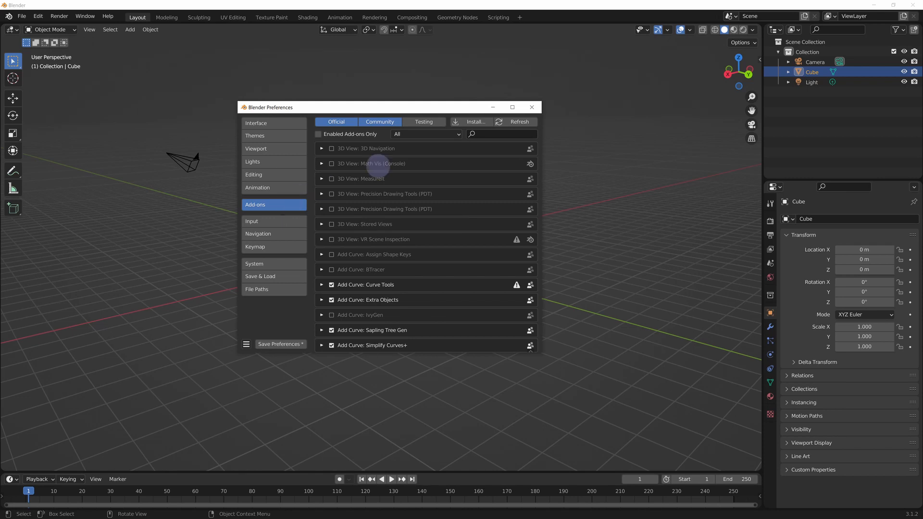
Find the Archimesh add-on, toggle it off and back on, and clear the add-on search
click(489, 133)
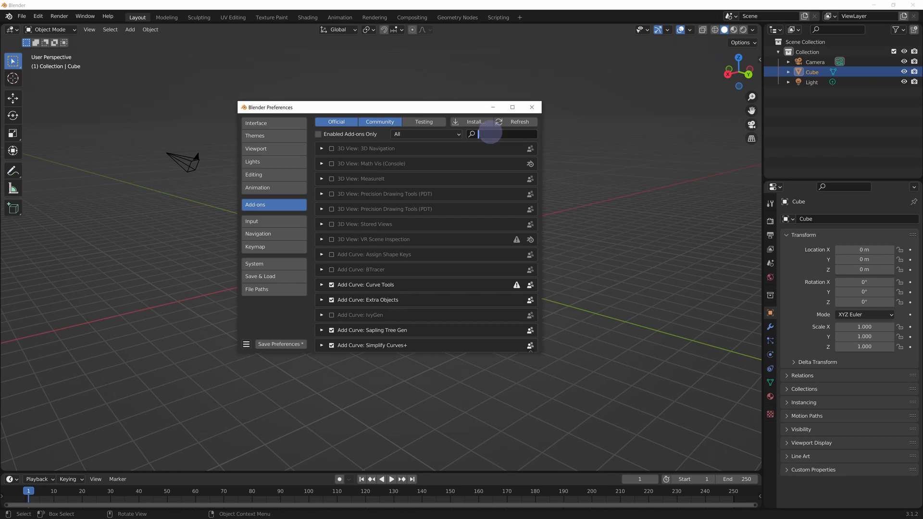
text(Archimes)
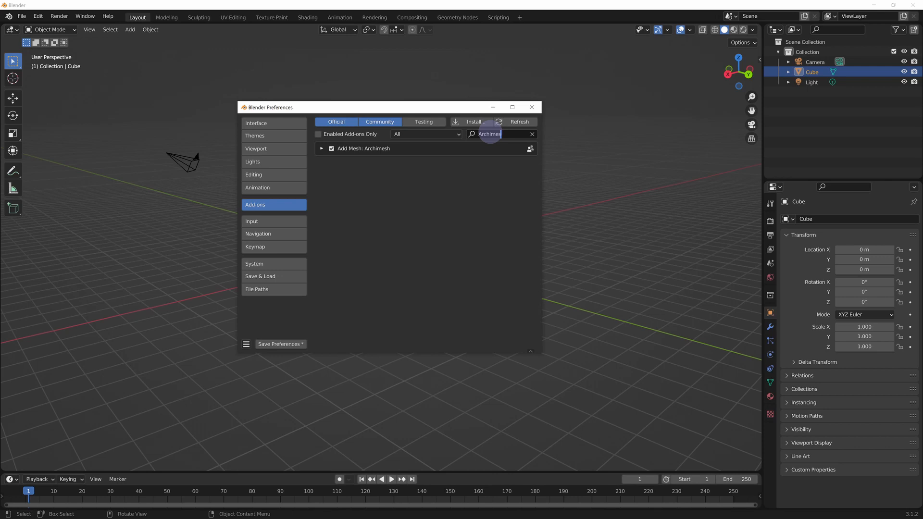
text(h)
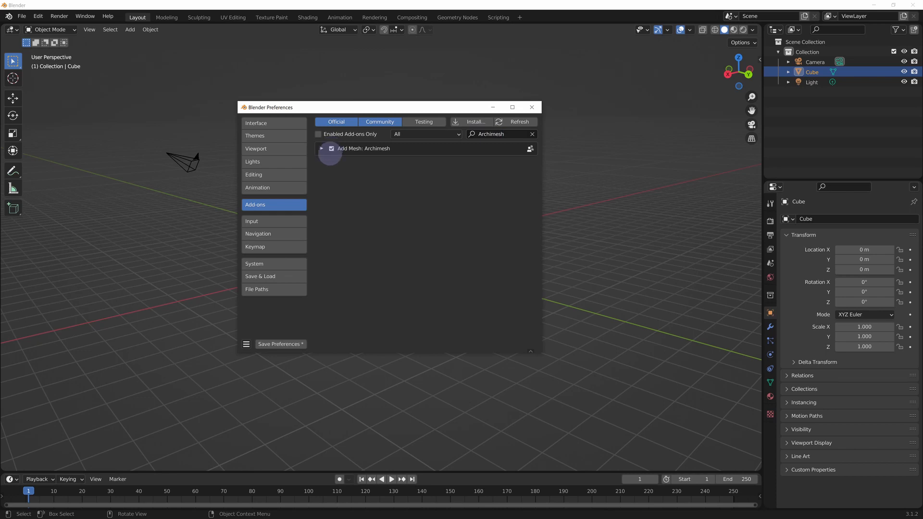
click(331, 149)
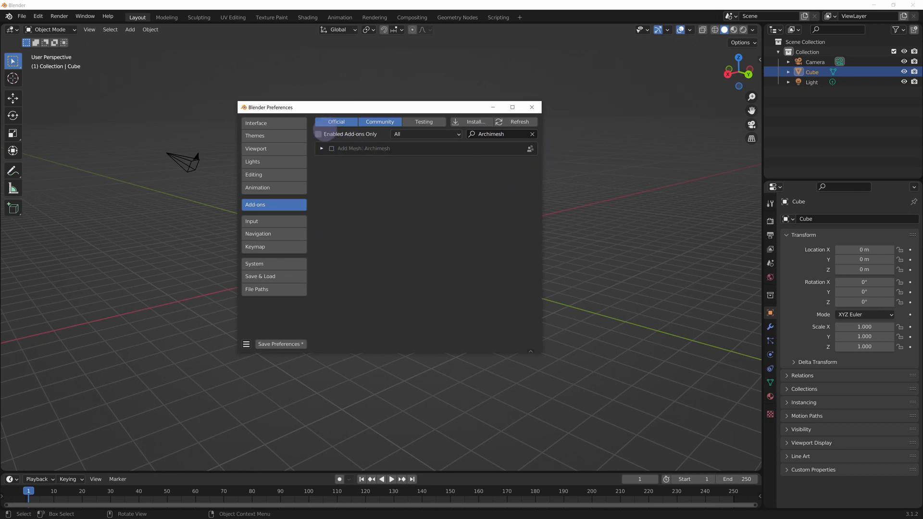
click(332, 148)
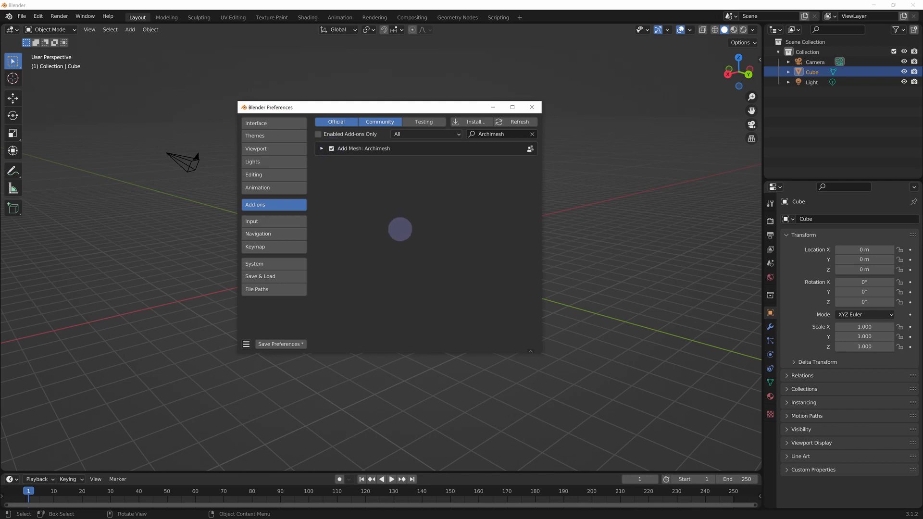
click(508, 133)
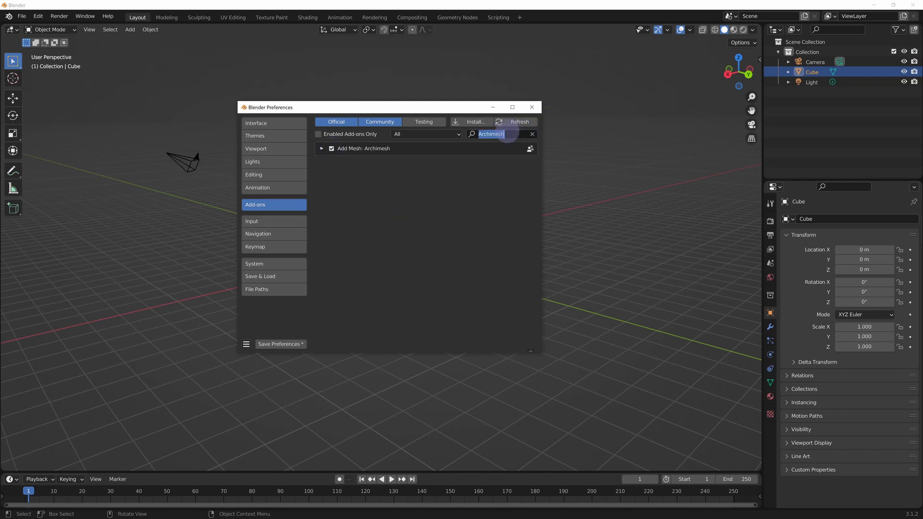
key(BackSpace)
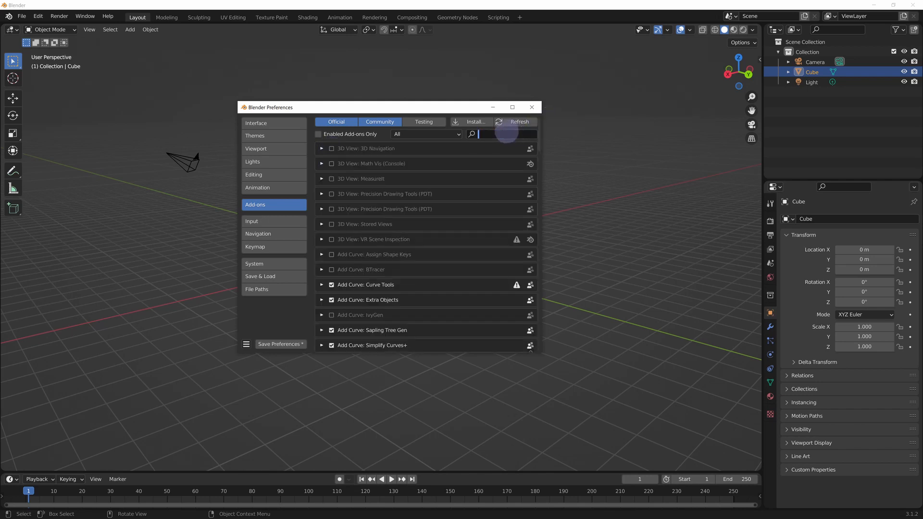
text(add)
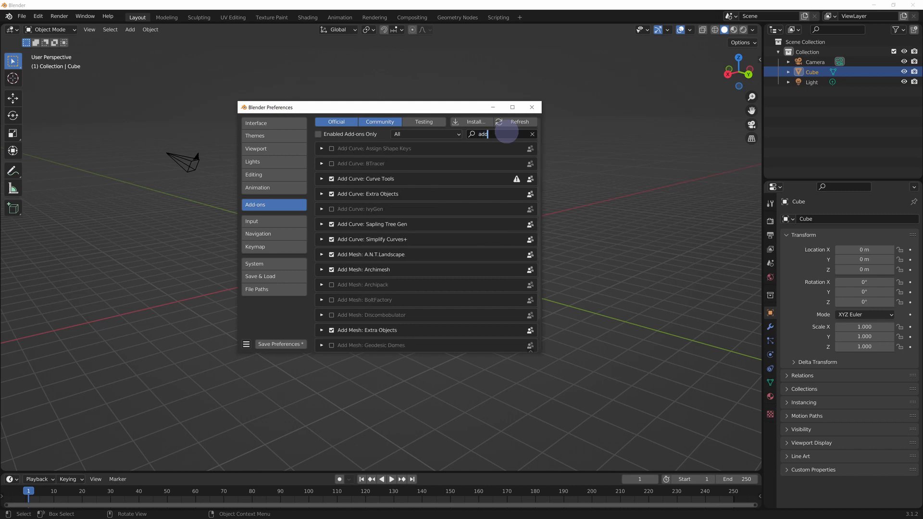
text(mes)
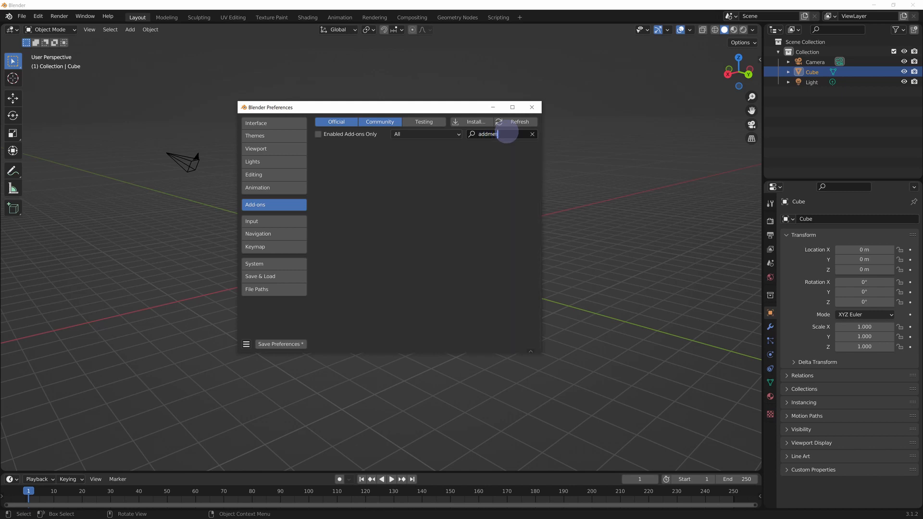
key(BackSpace)
key(BackSpace)
key(BackSpace)
key(BackSpace)
key(BackSpace)
key(BackSpace)
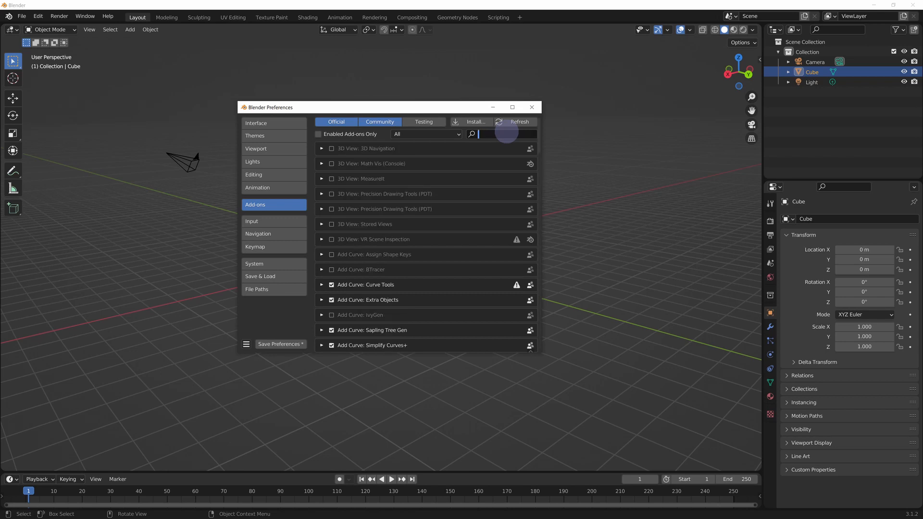
Filter the add-ons by "mesh", enable the LoopTools add-on and look through the remaining mesh add-ons
text(mesh)
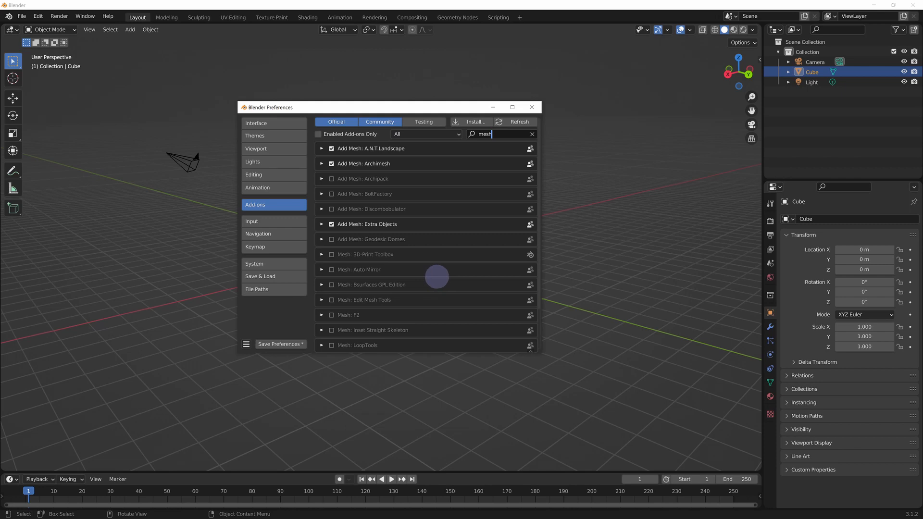
click(332, 346)
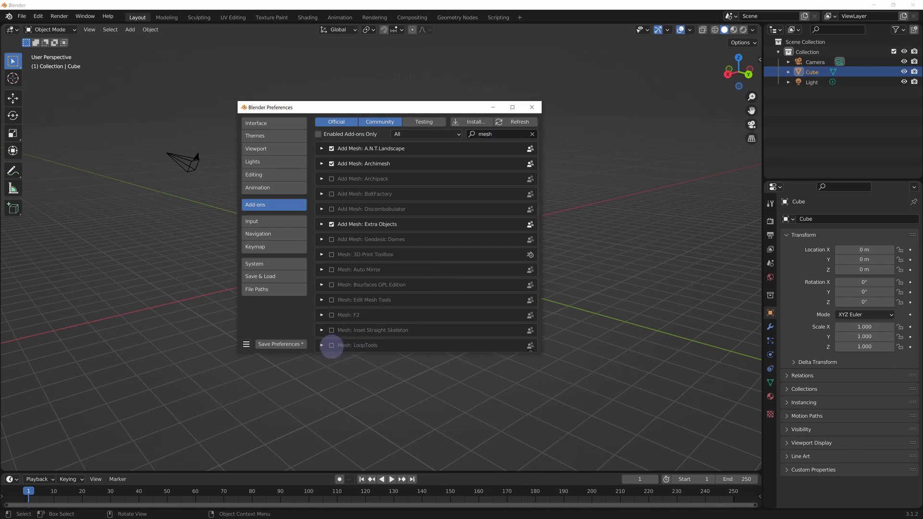
click(332, 346)
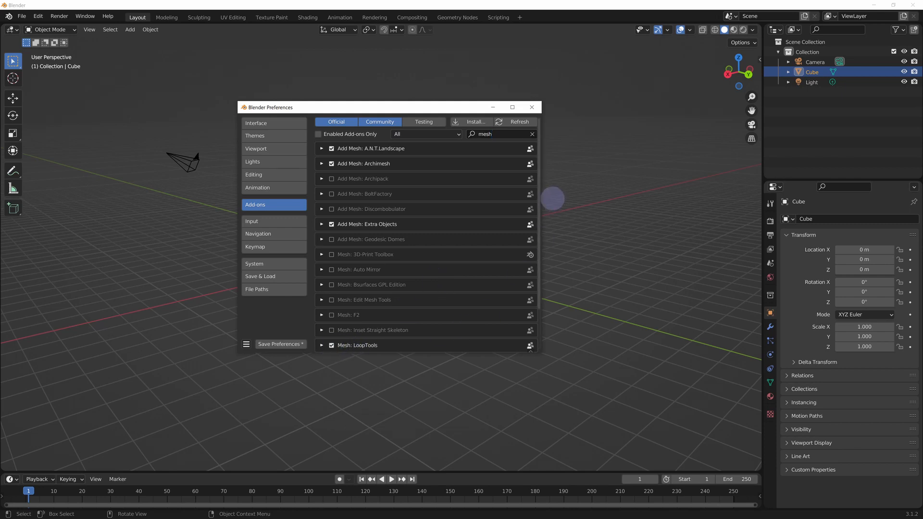
scroll(539, 192, down, 2)
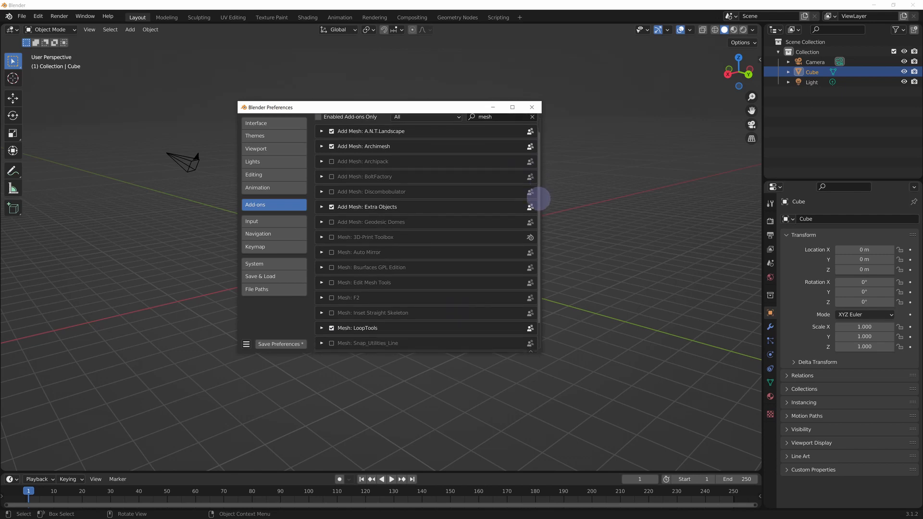
scroll(539, 198, down, 3)
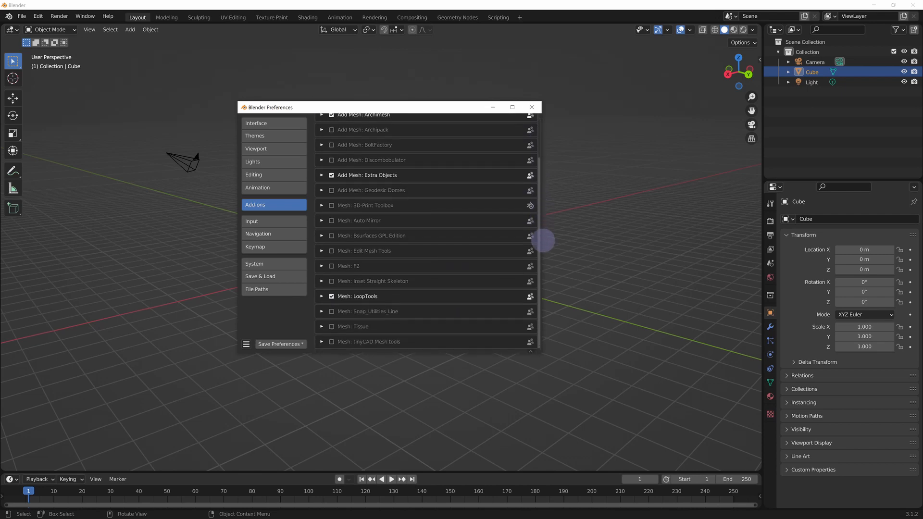
scroll(551, 226, up, 2)
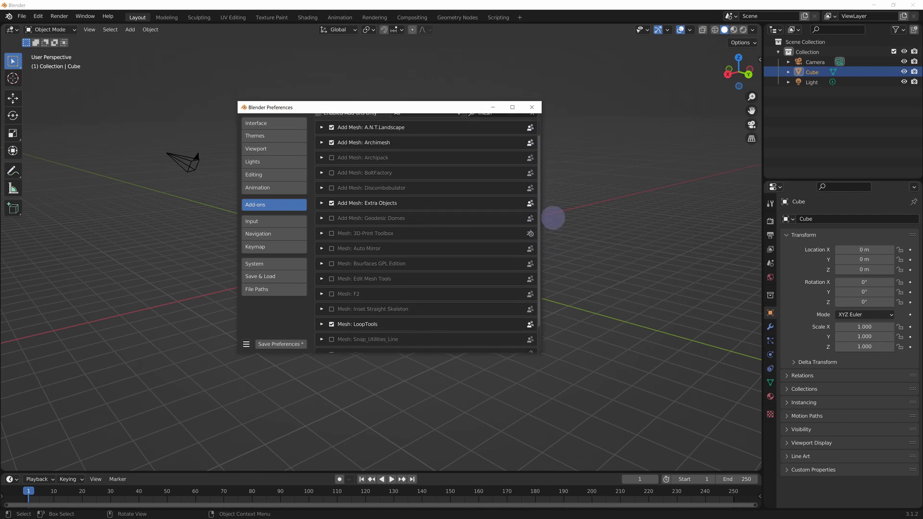
scroll(553, 206, up, 2)
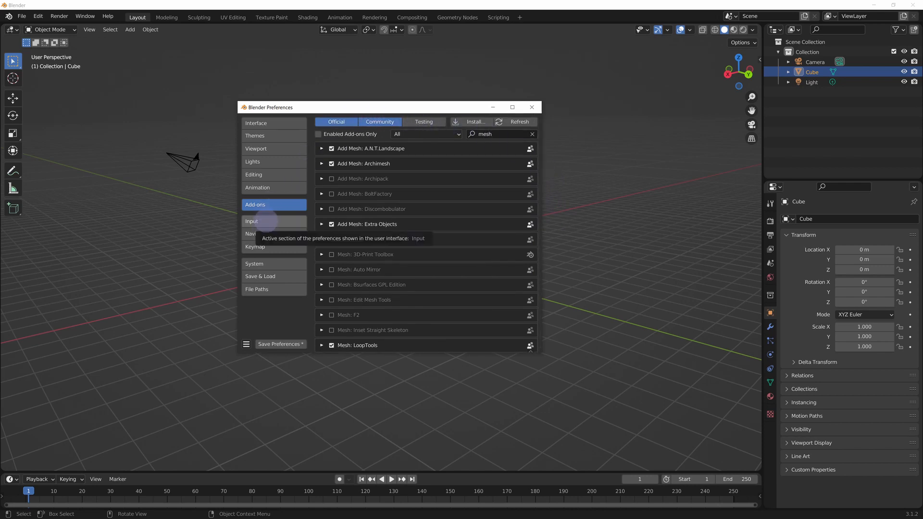
Try the Emulate Numpad option in the Input preferences and switch it back off
click(266, 222)
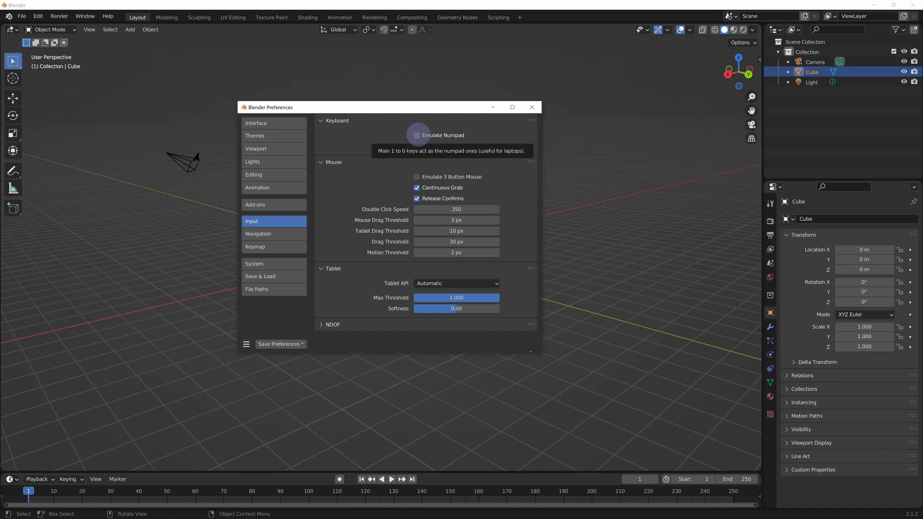
click(416, 135)
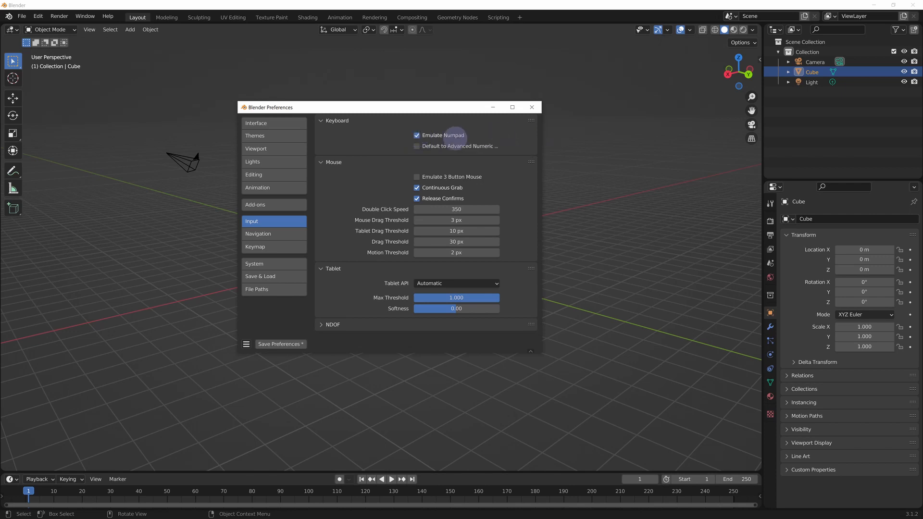
click(417, 135)
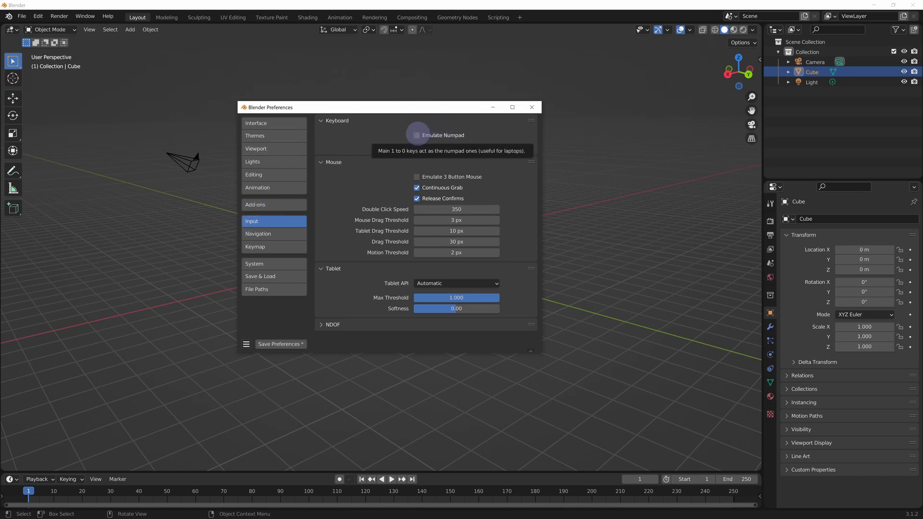
Review the Navigation preferences and enable Extra Shading Pie Menu Items in the Keymap preferences
click(276, 233)
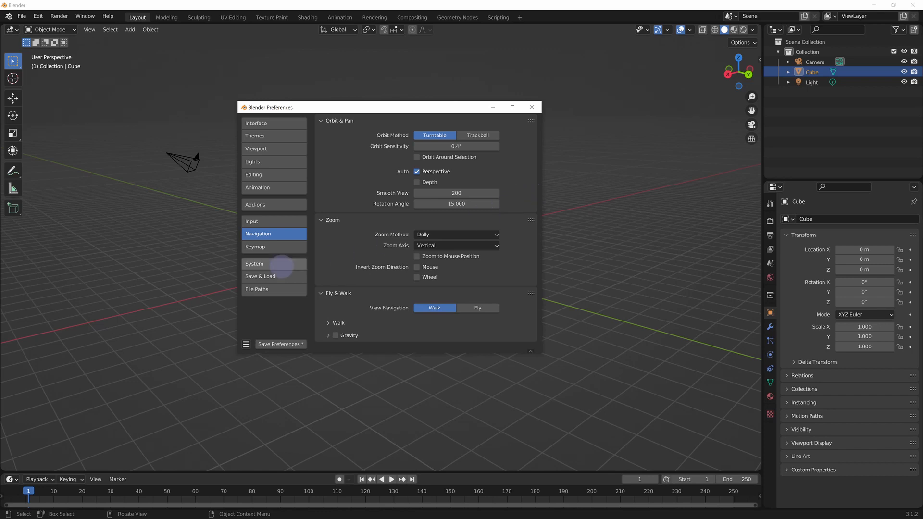
click(255, 246)
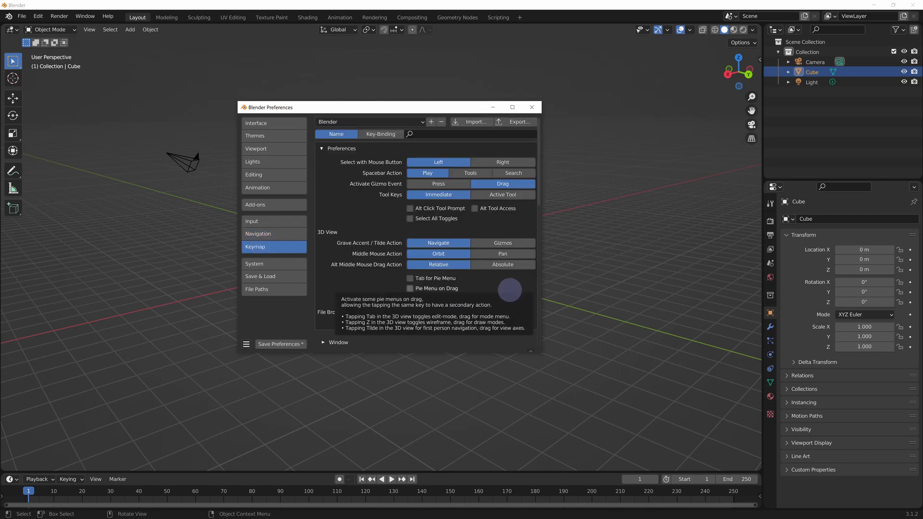
scroll(483, 203, down, 1)
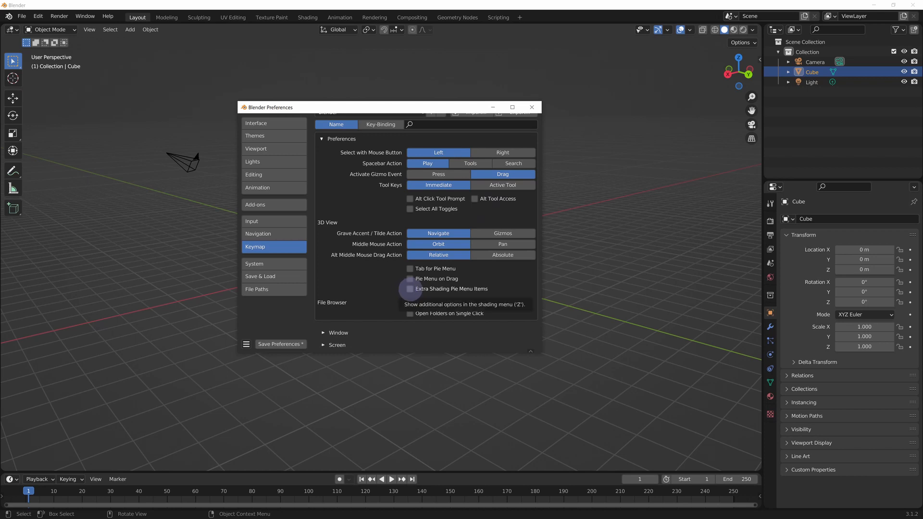
click(409, 289)
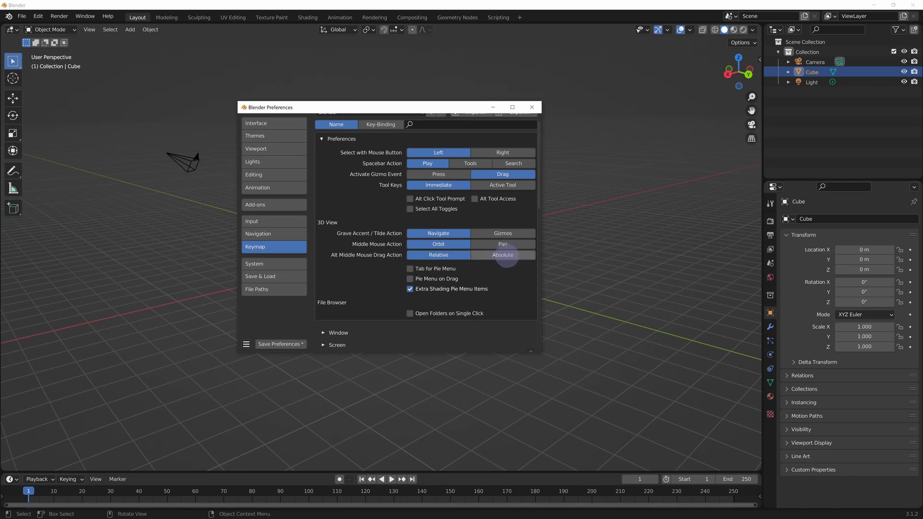
scroll(504, 257, up, 1)
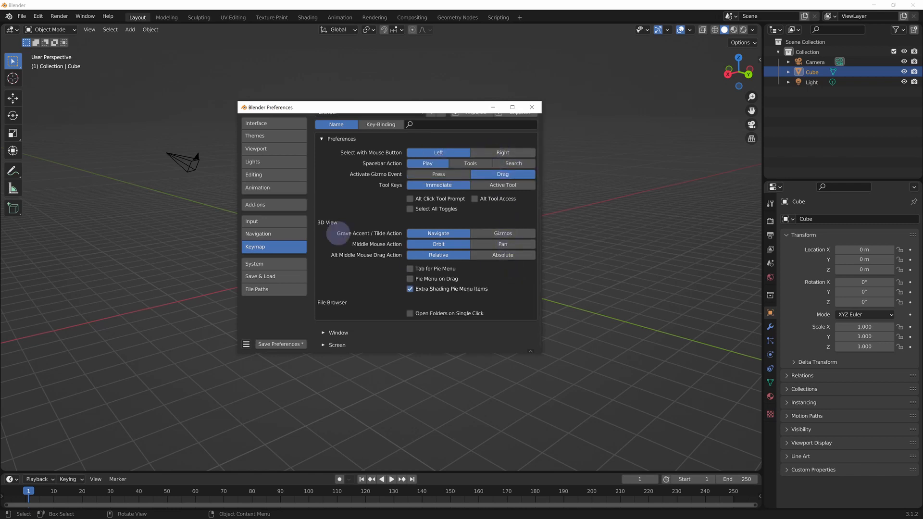
Try the CUDA and OptiX render device options in the System preferences and choose CUDA
click(272, 262)
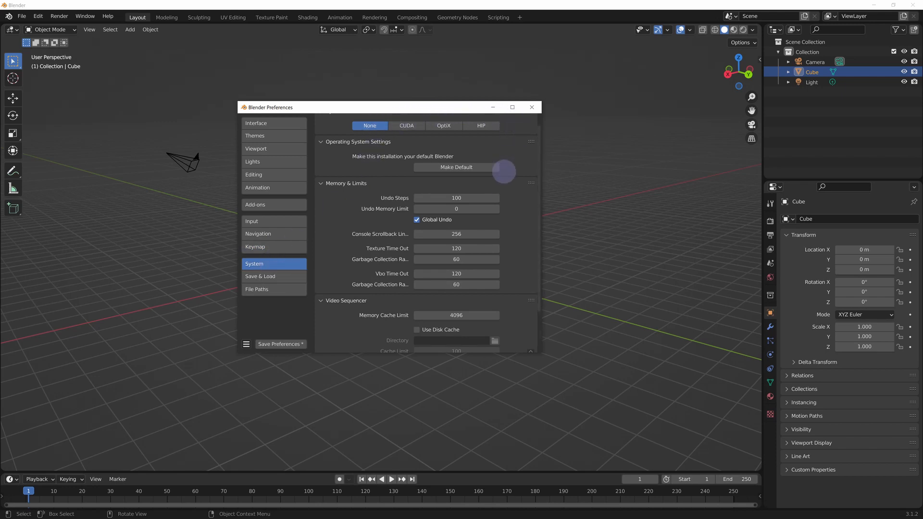
click(405, 124)
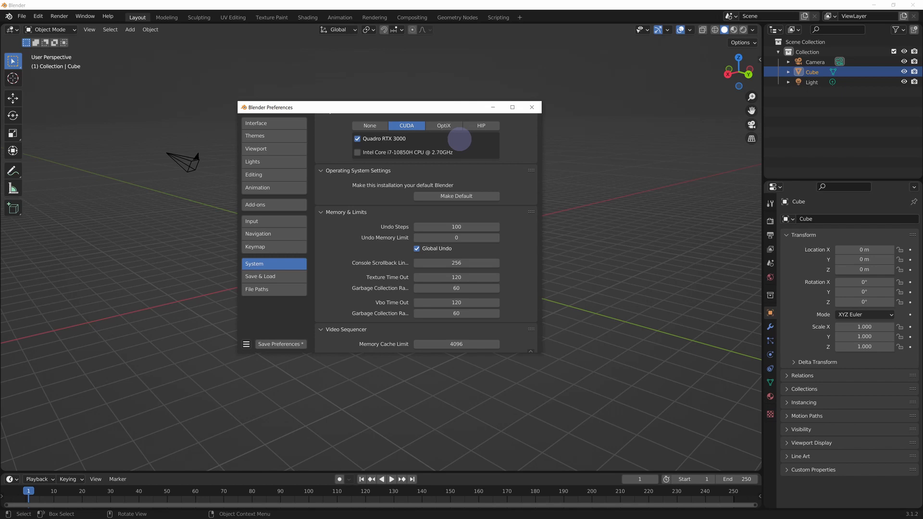
click(437, 124)
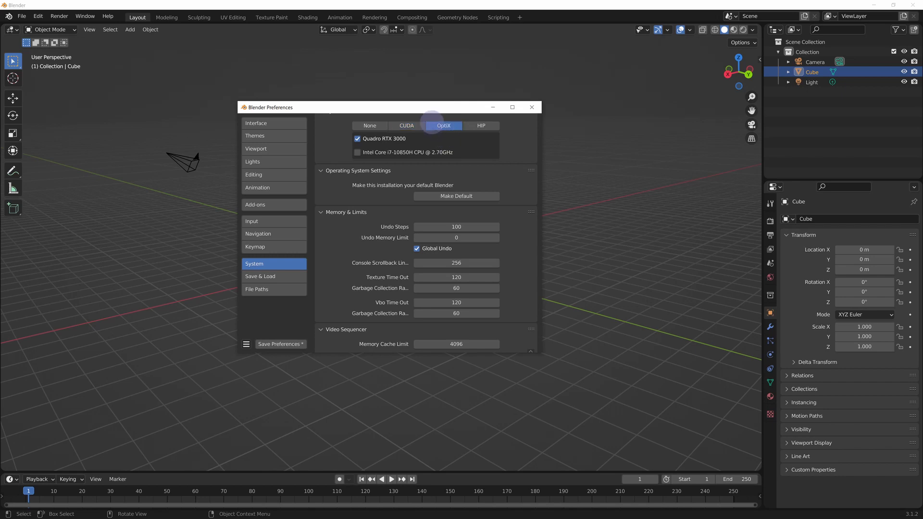
click(411, 125)
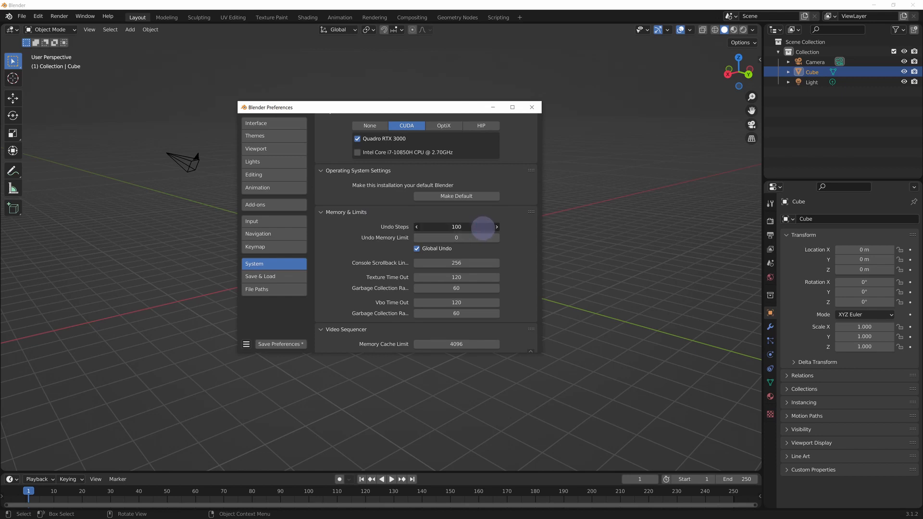
Set the Undo Steps limit to 100 in the System preferences
double_click(482, 228)
click(481, 225)
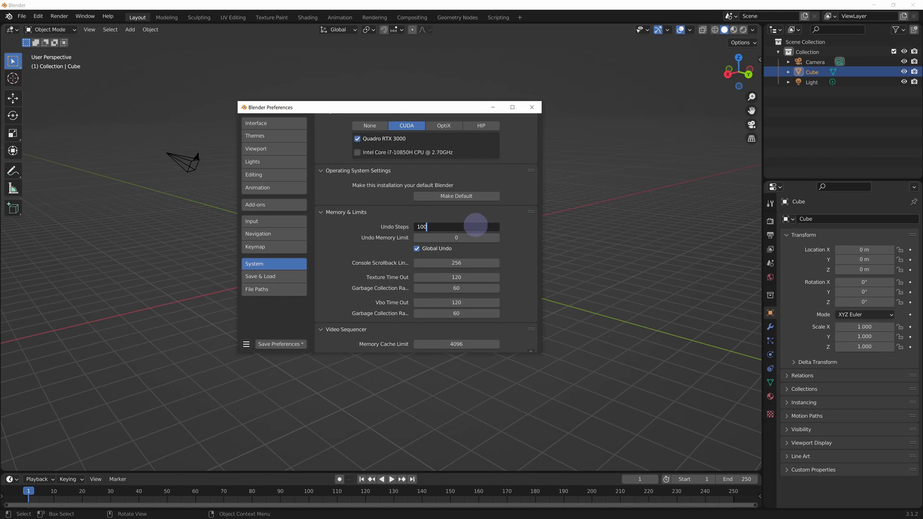
click(265, 276)
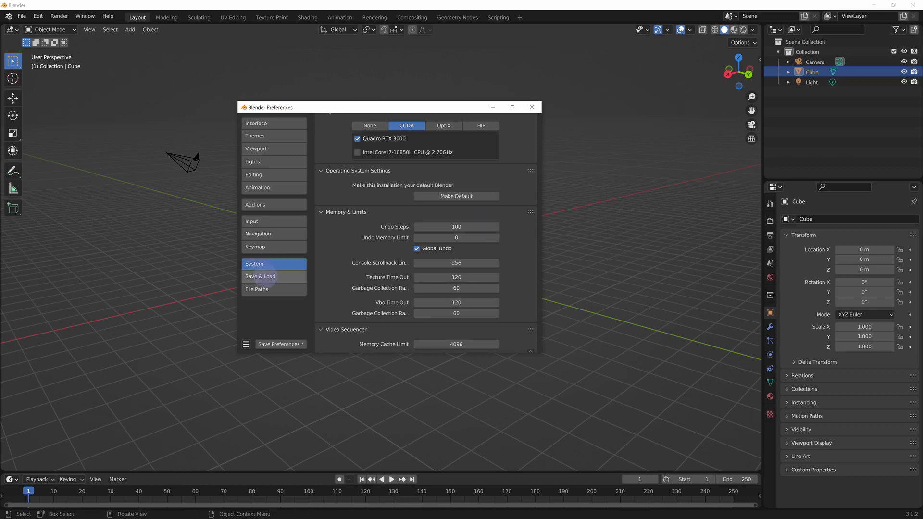
Set the Auto Save timer to 5 minutes in the Save & Load preferences and open the File Paths section
click(266, 276)
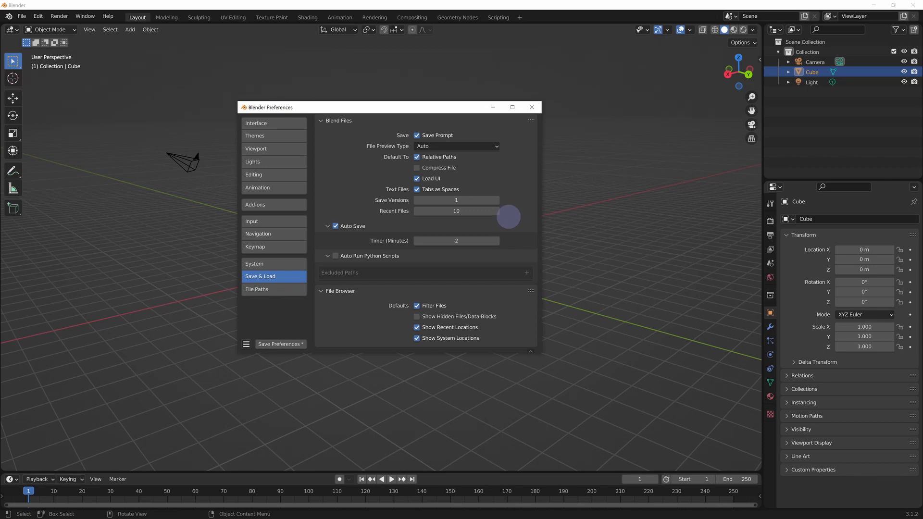
click(453, 240)
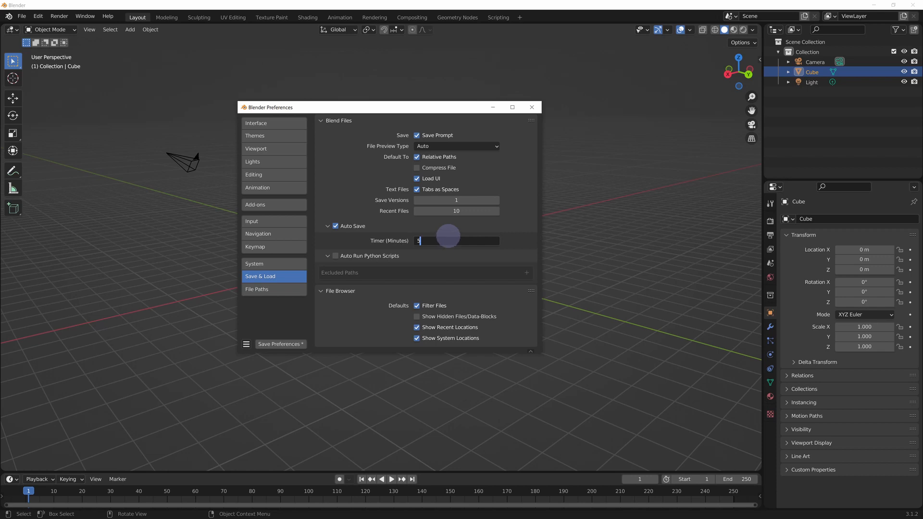
click(279, 292)
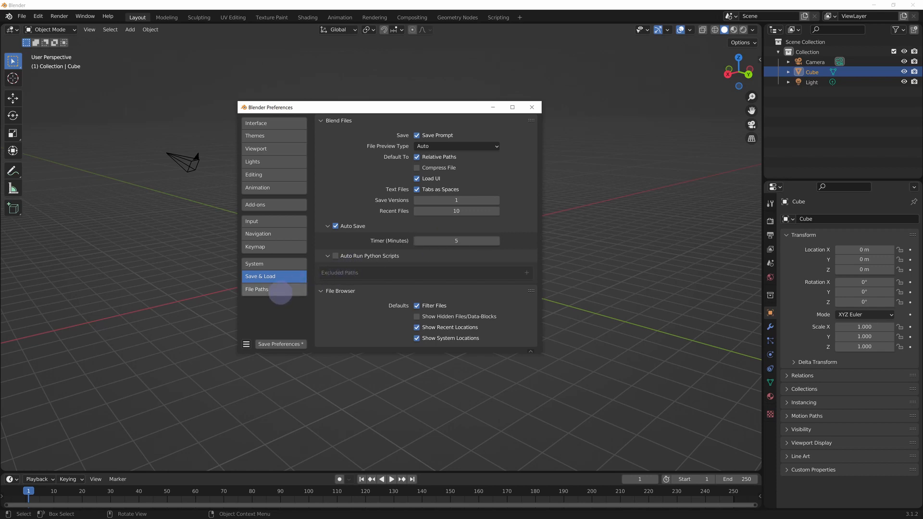
click(270, 291)
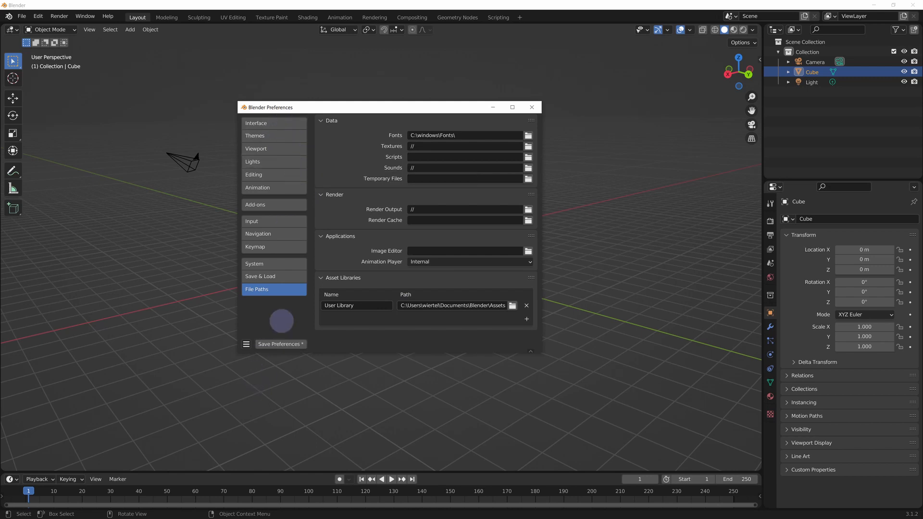
Look over the Save & Load, System and Keymap sections of the preferences again
click(272, 276)
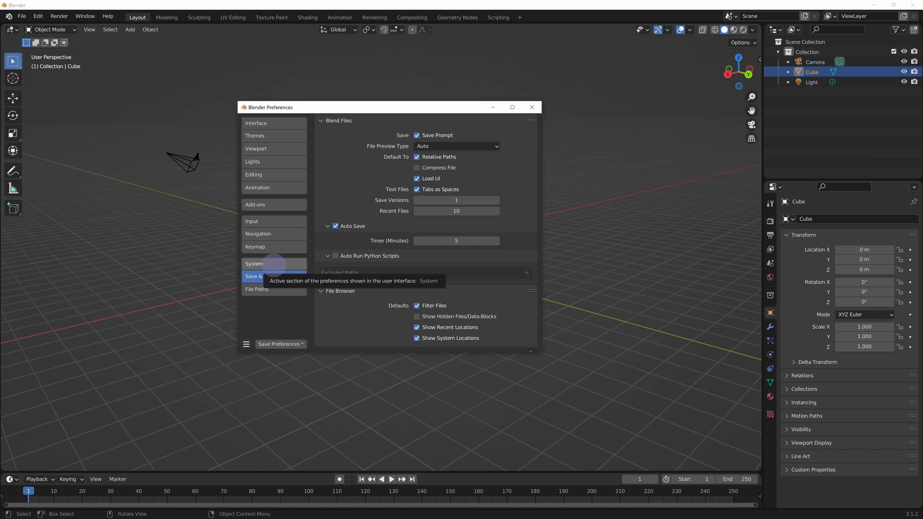
click(273, 265)
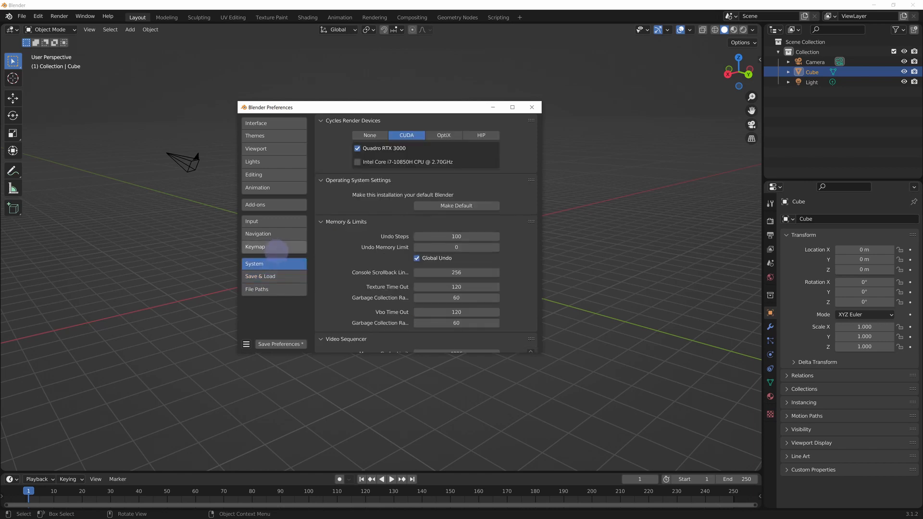
click(278, 247)
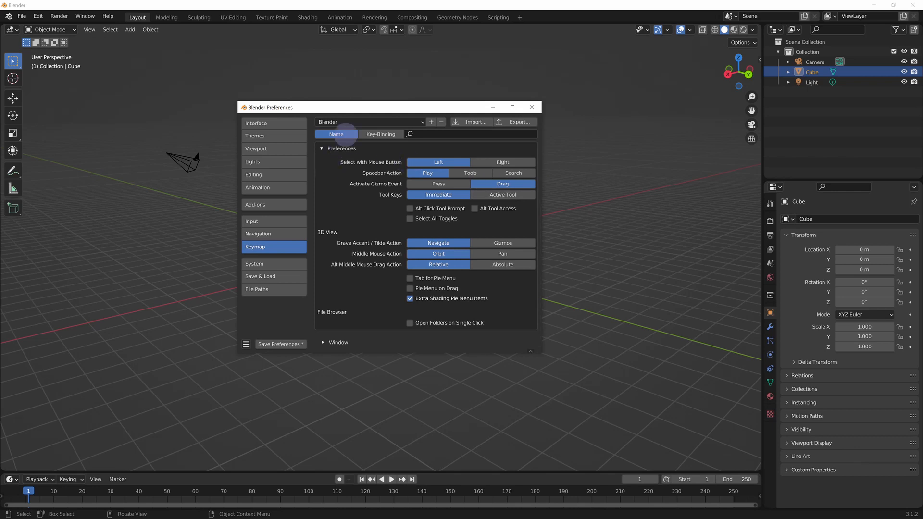
Install the add-on Precision-Drawing-Tools-1_5_2.zip from the Downloads folder
click(268, 205)
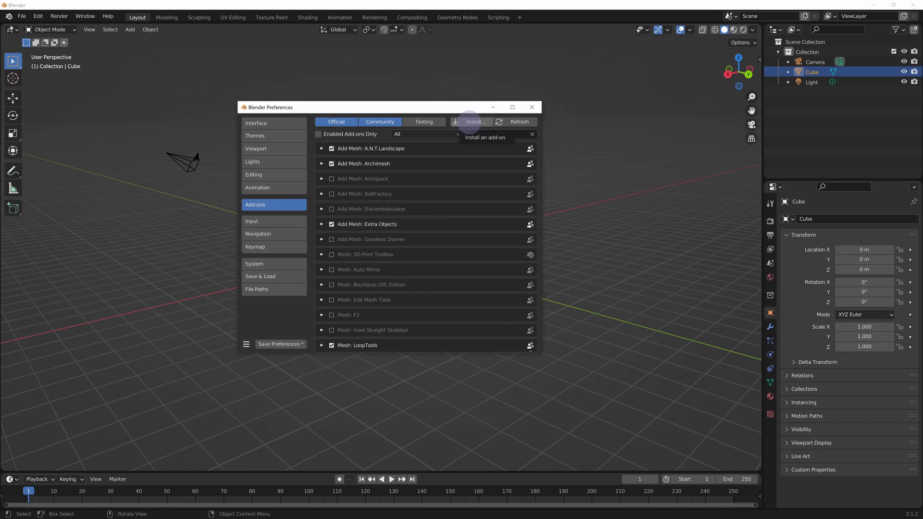
click(470, 121)
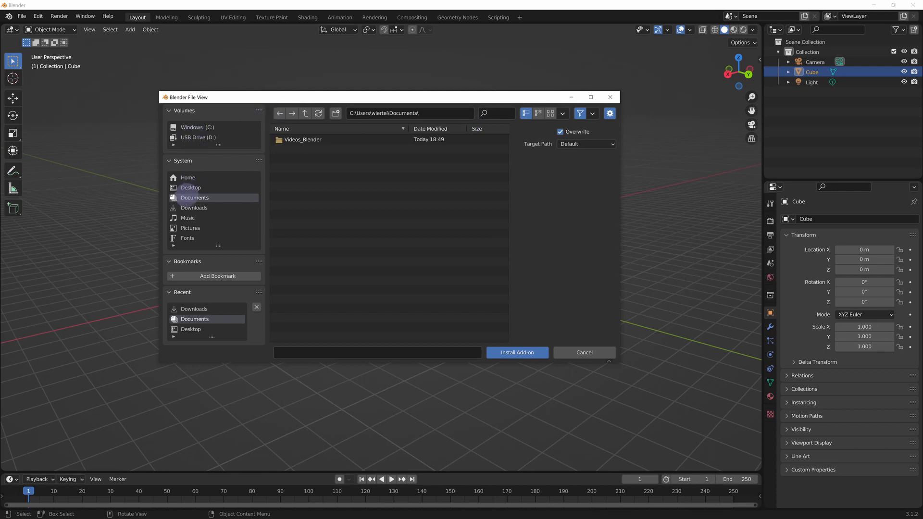
click(192, 208)
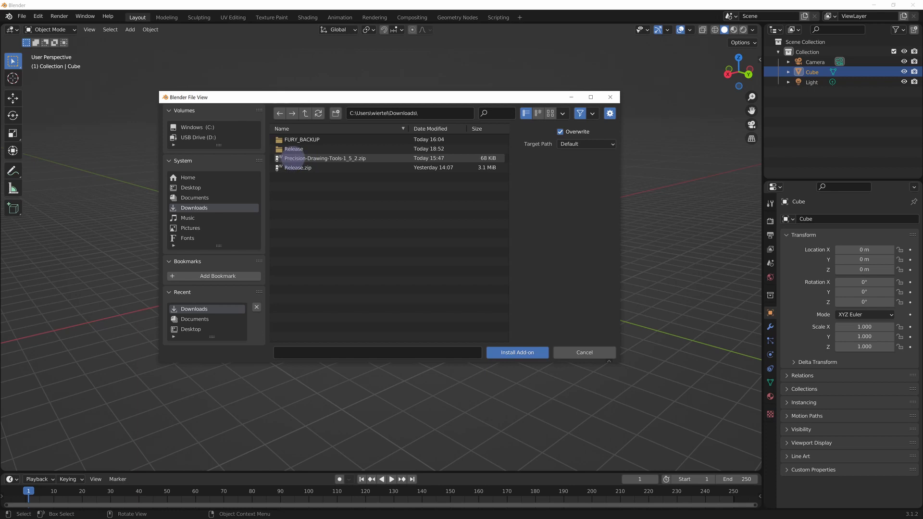
click(294, 157)
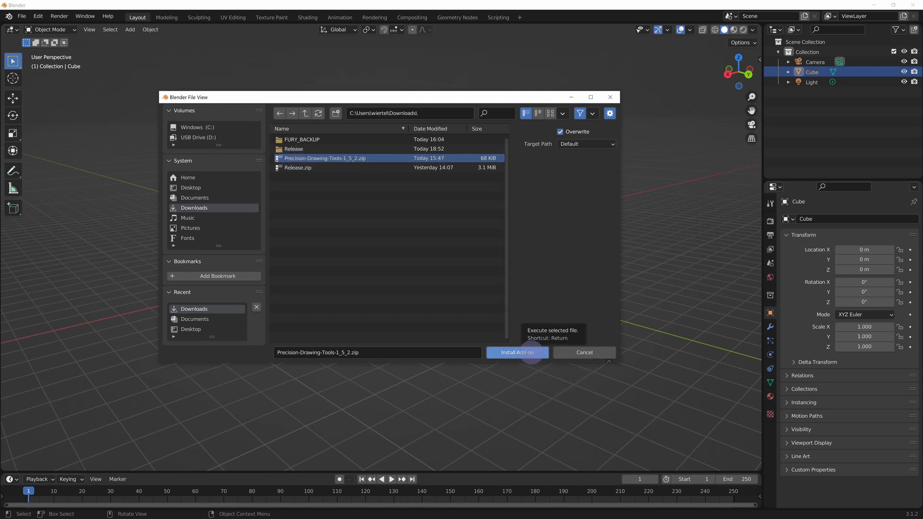
click(531, 354)
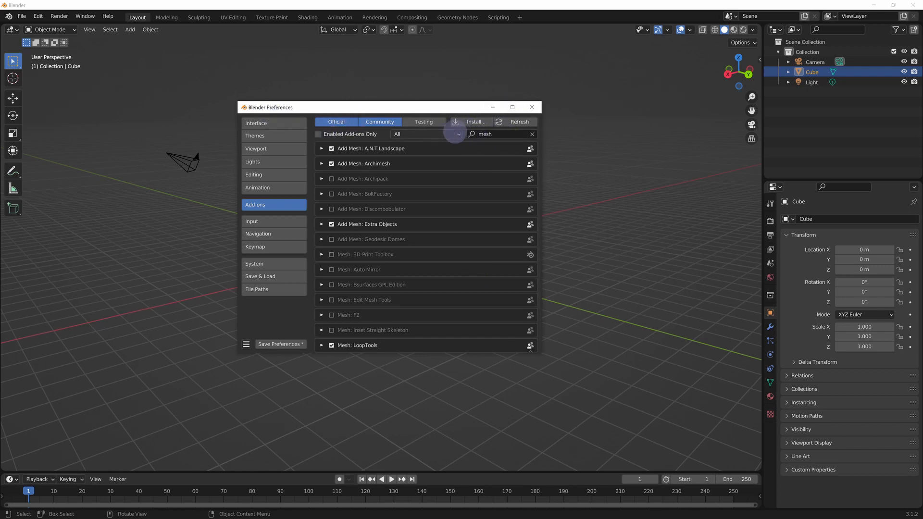
Filter the add-ons by "pre" and enable the first 3D View: Precision Drawing Tools (PDT) entry
click(486, 134)
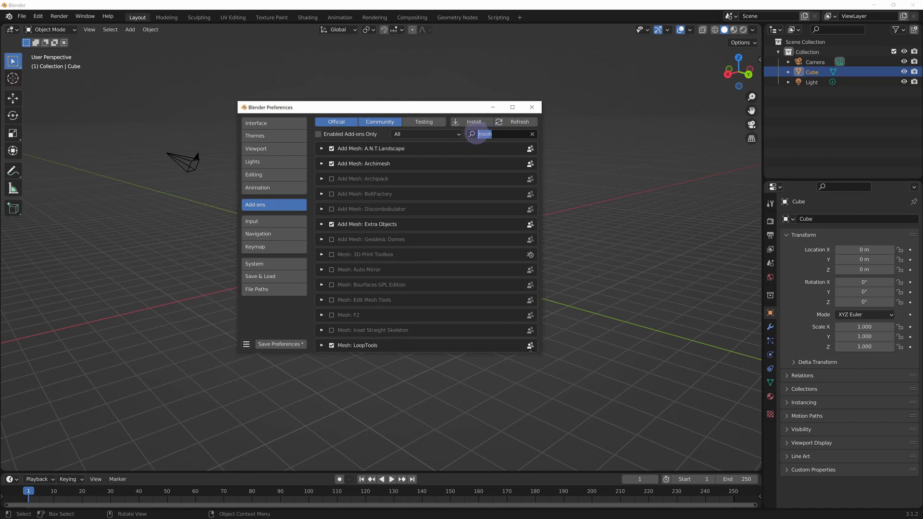
key(BackSpace)
text(pre)
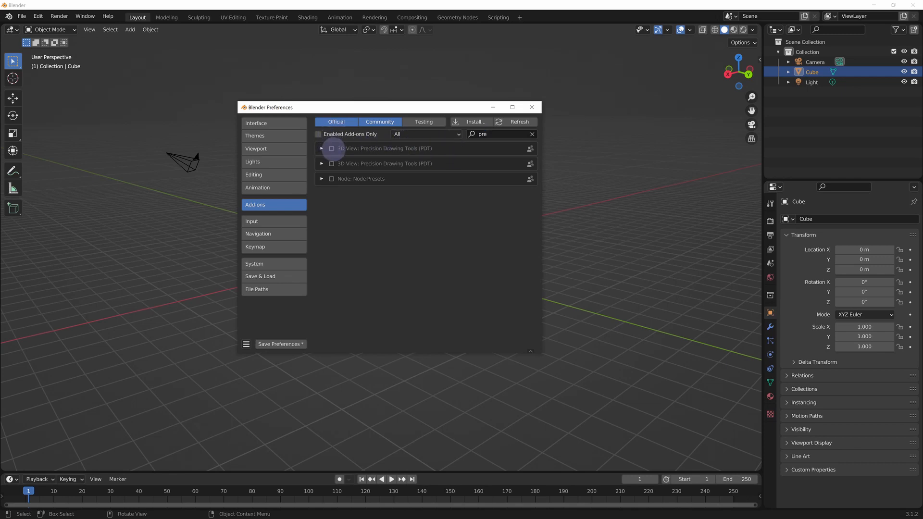
click(331, 148)
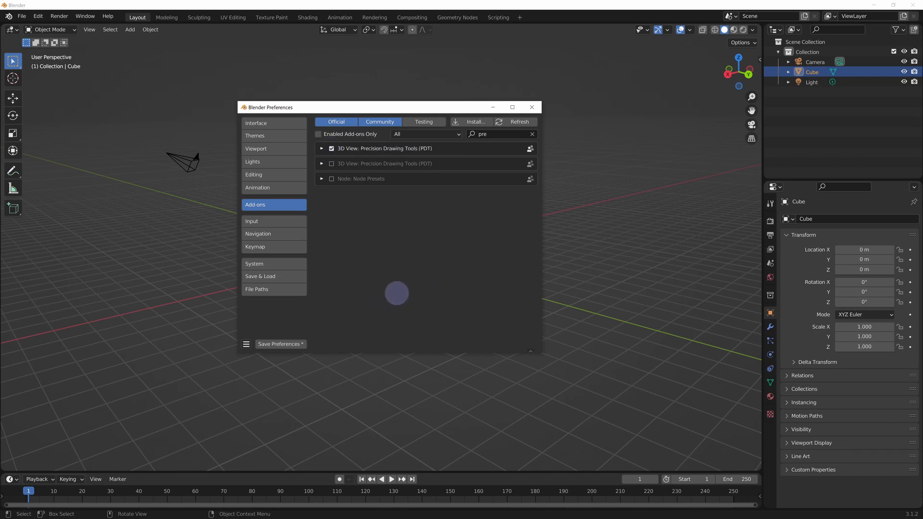
Turn on Auto-Save Preferences, save the preferences and close the preferences window
click(246, 345)
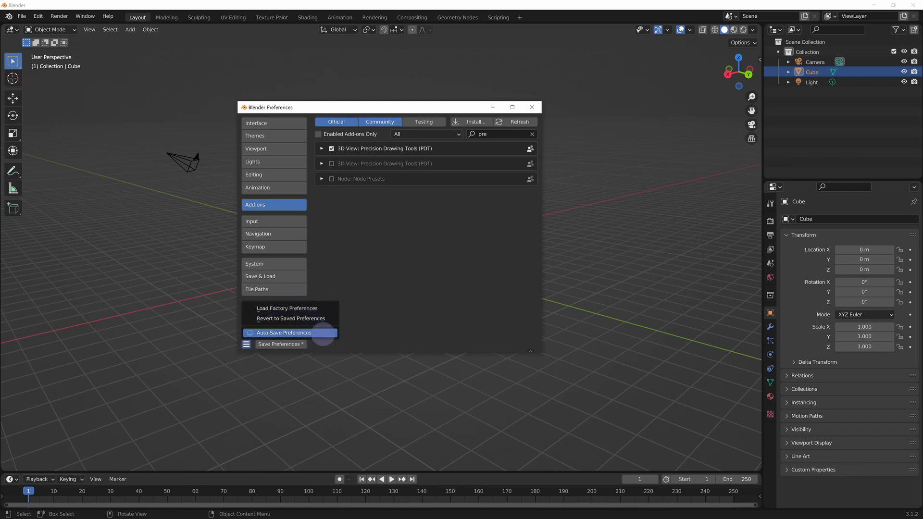
click(323, 331)
click(247, 344)
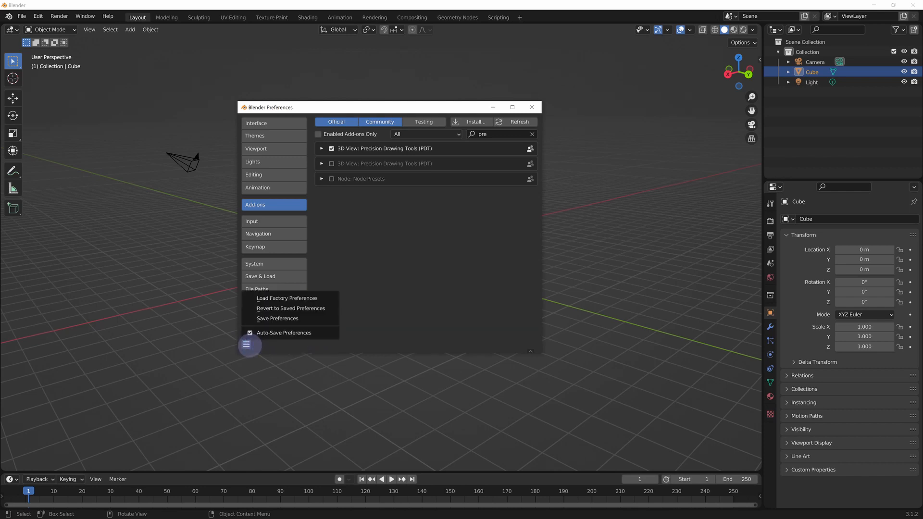
click(277, 318)
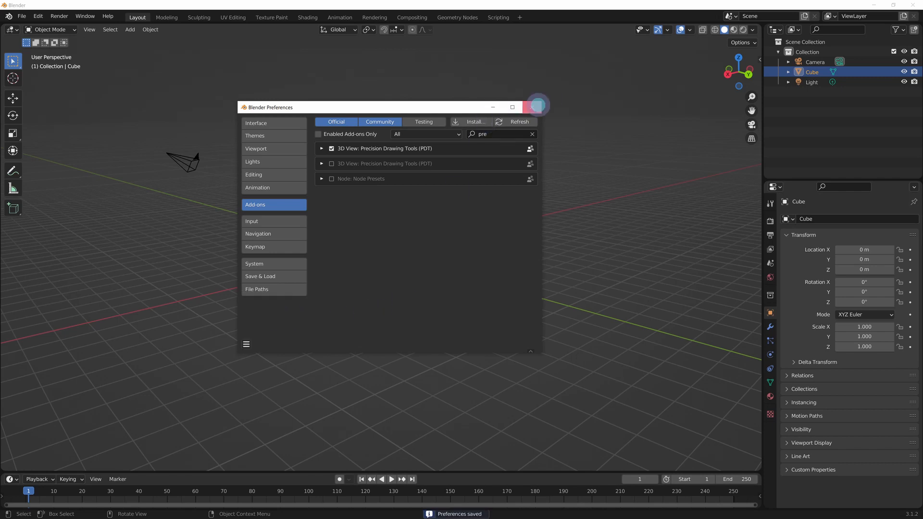
click(536, 105)
Deselect the cube and orbit around the default scene
middle_drag(500, 144, 498, 168)
click(498, 169)
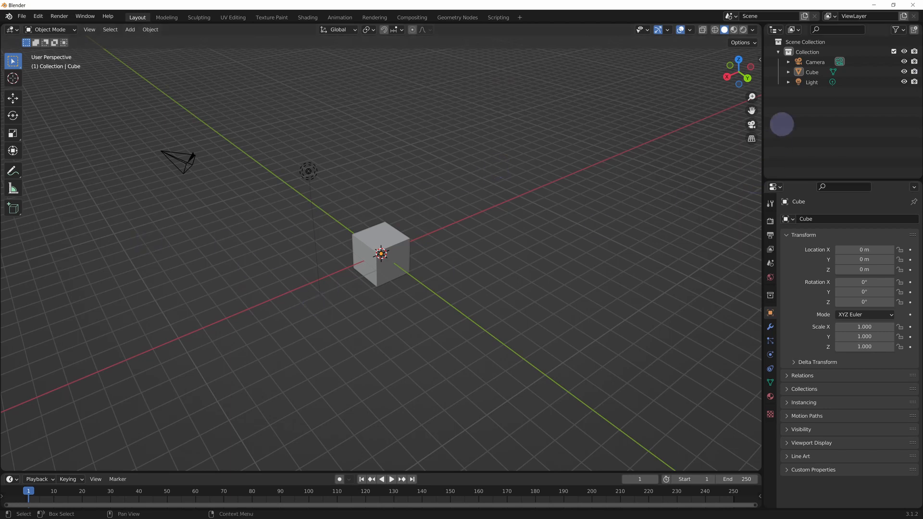
middle_drag(87, 223, 152, 102)
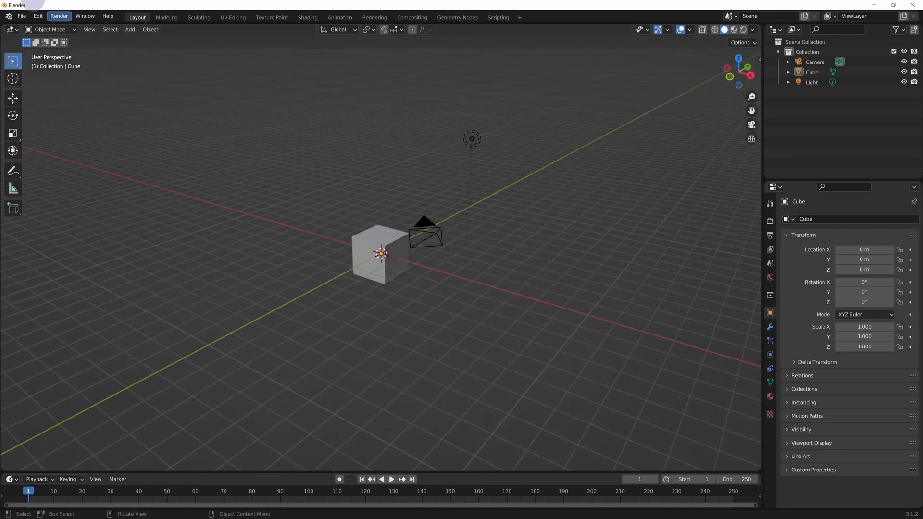
Look through the Modeling, Sculpting, UV Editing, Texture Paint and Shading workspaces
click(169, 17)
click(199, 17)
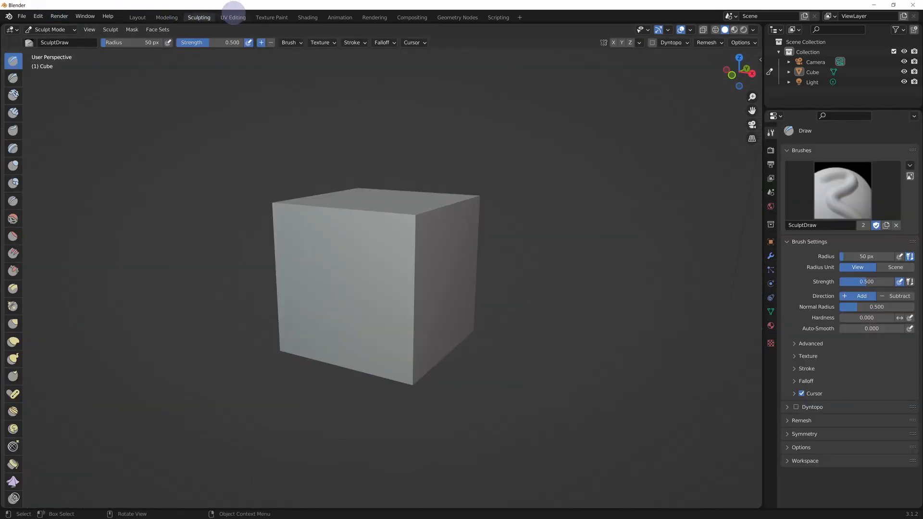
click(233, 17)
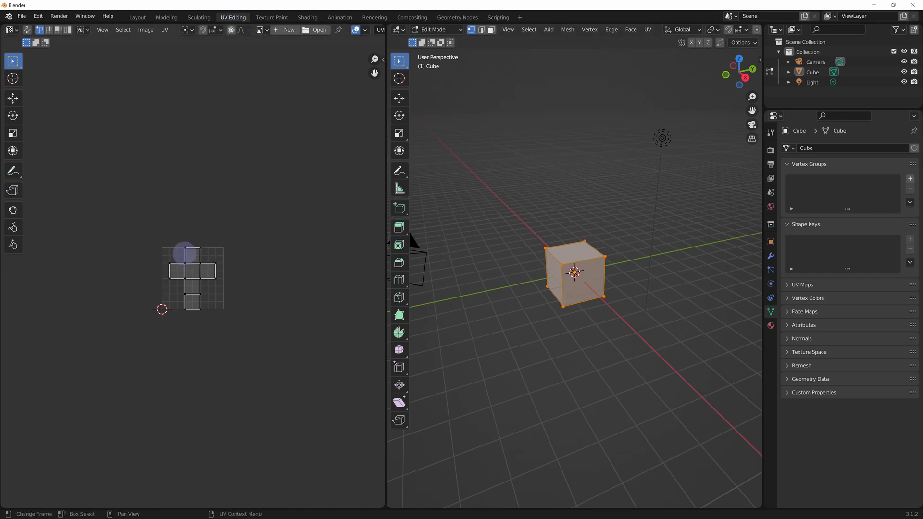
click(271, 17)
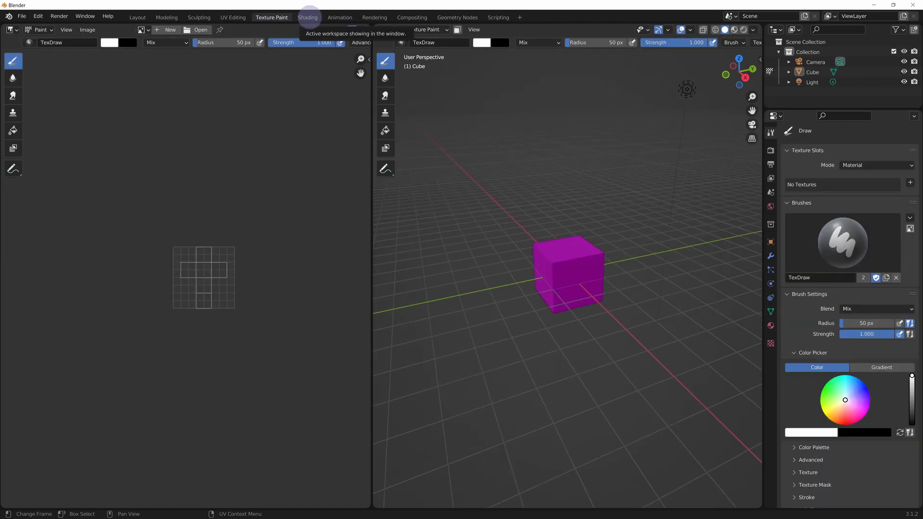
click(307, 17)
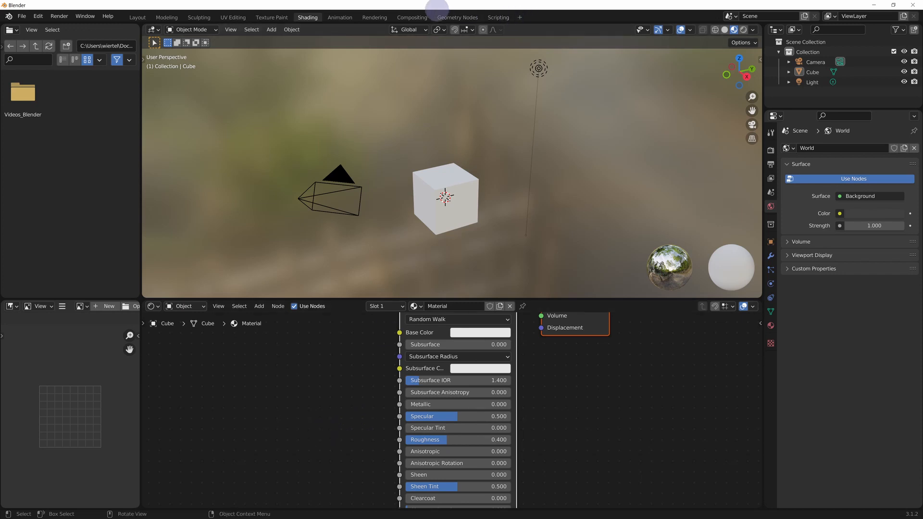
Examine the Compositing, Geometry Nodes and Scripting workspaces and return to the Layout workspace
click(412, 17)
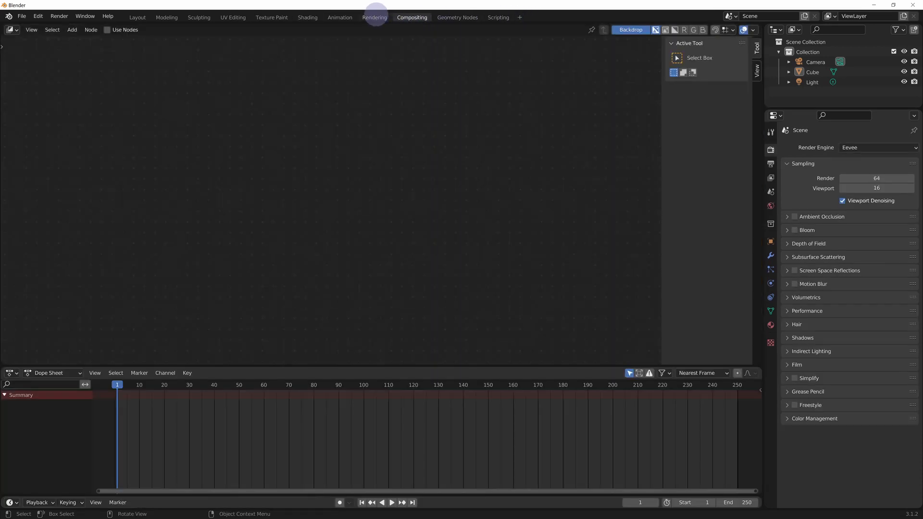
click(456, 18)
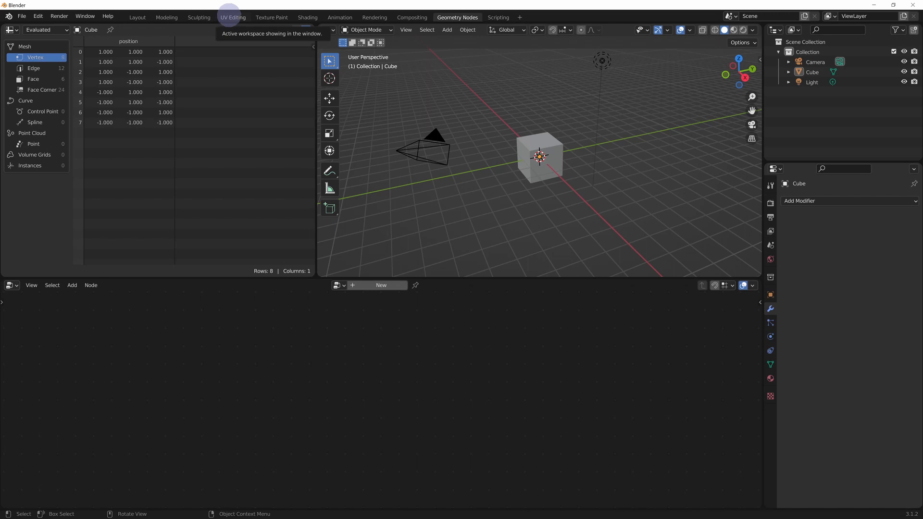
click(407, 17)
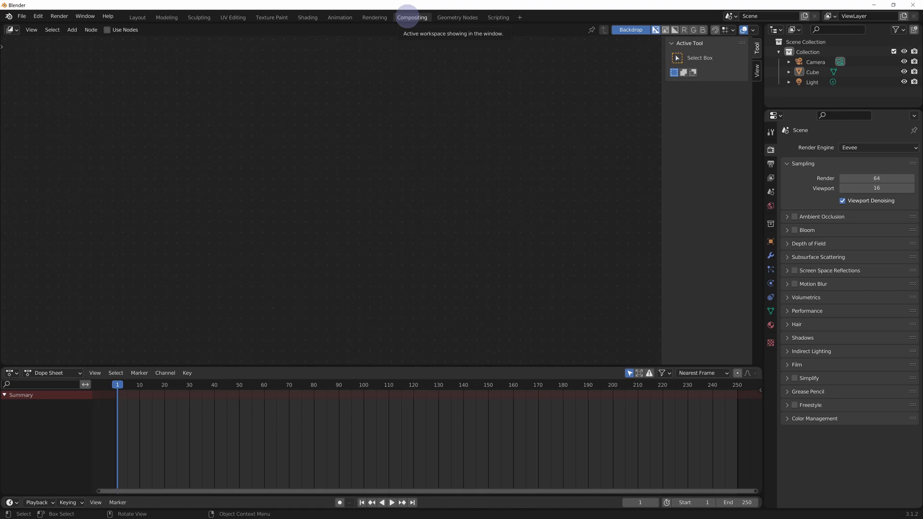
click(457, 18)
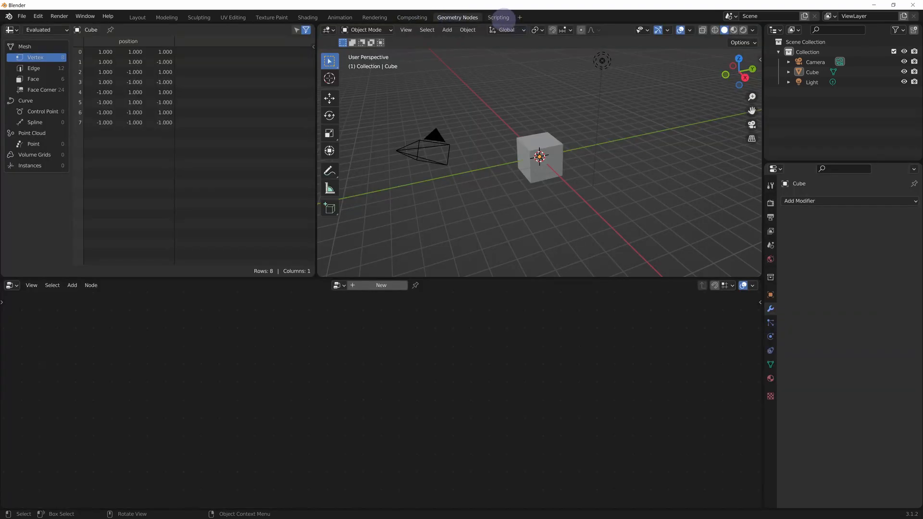
click(499, 18)
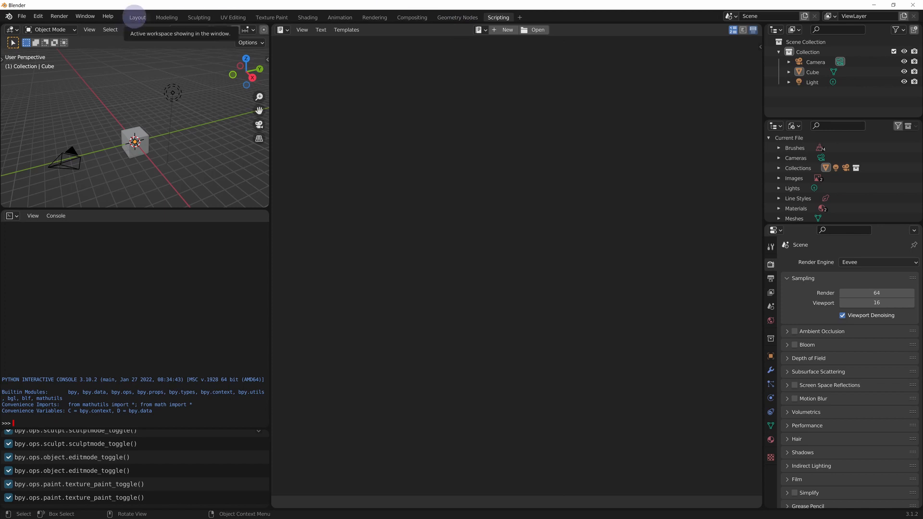
click(137, 17)
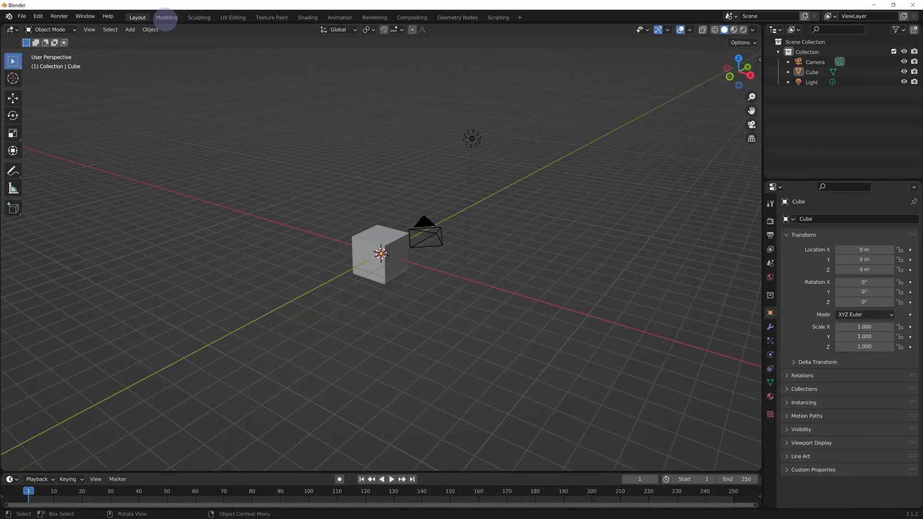
click(165, 18)
click(137, 17)
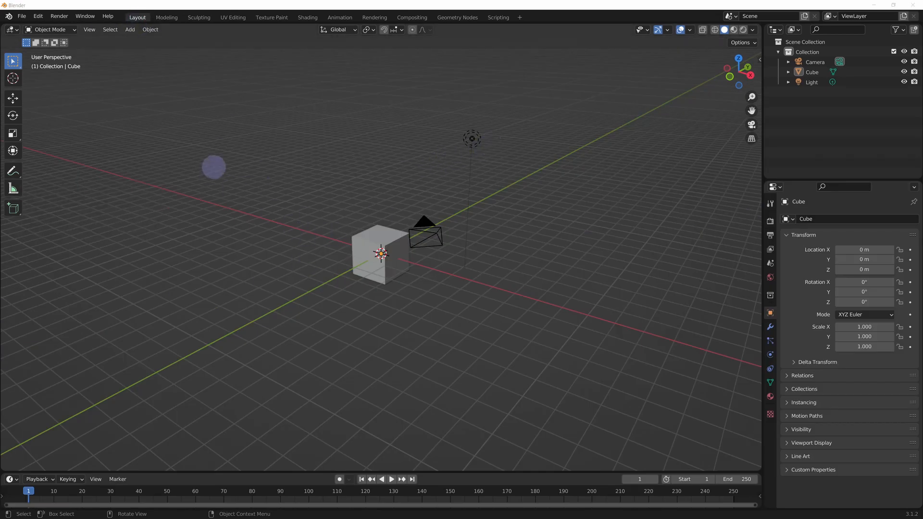
Collapse the default collection holding the cube, light and camera and rename it as Szene_01
middle_drag(544, 262, 348, 233)
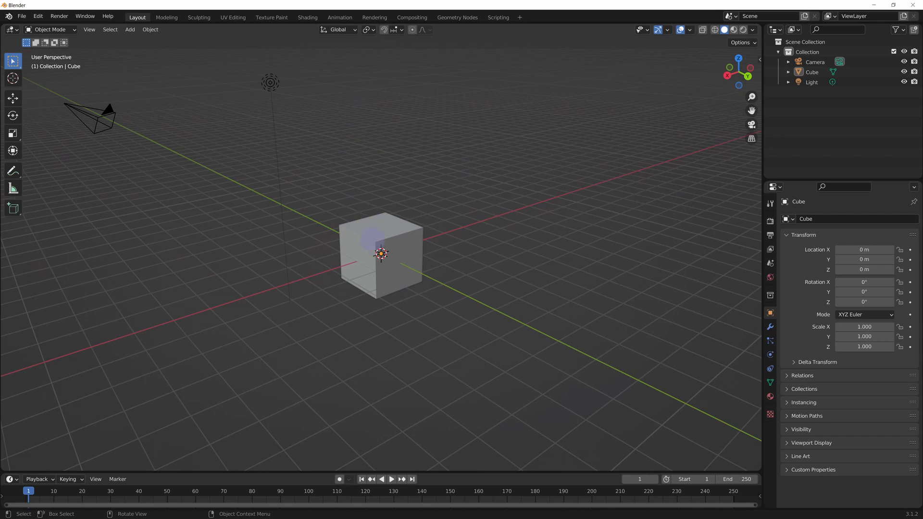
click(378, 215)
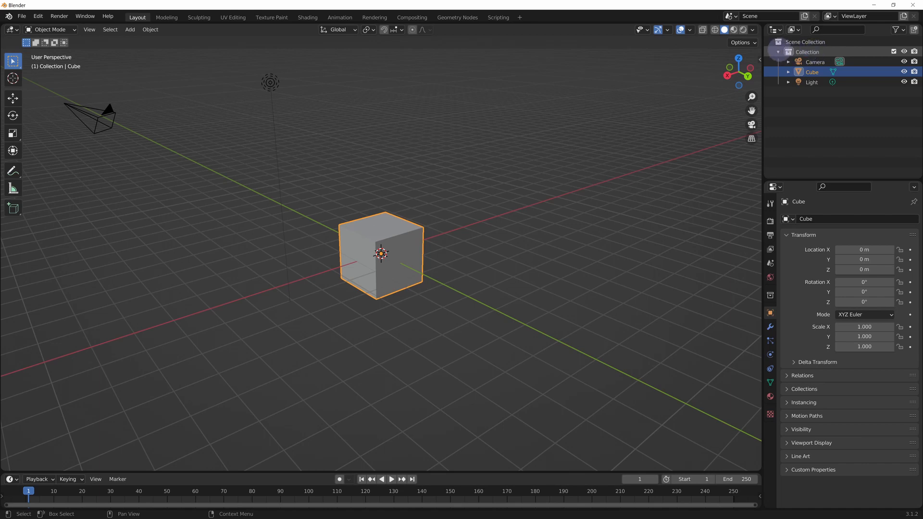
click(778, 51)
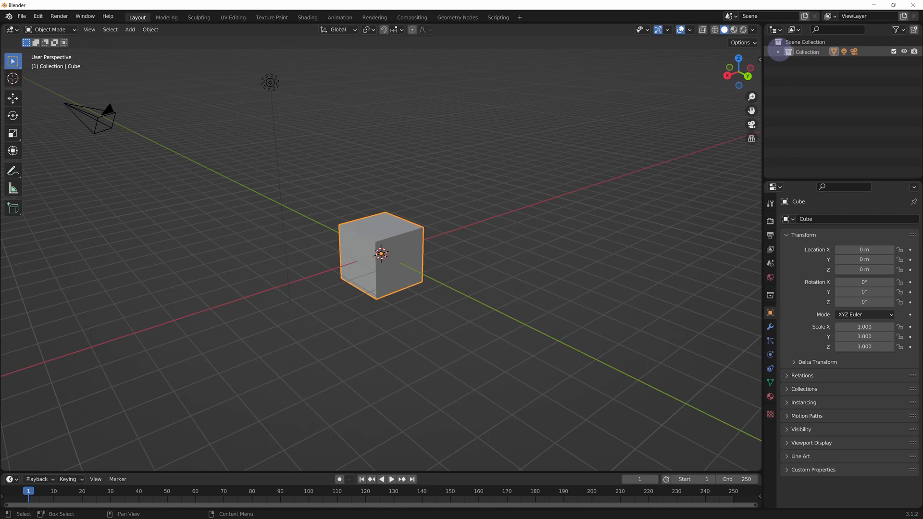
double_click(806, 51)
text(Szene)
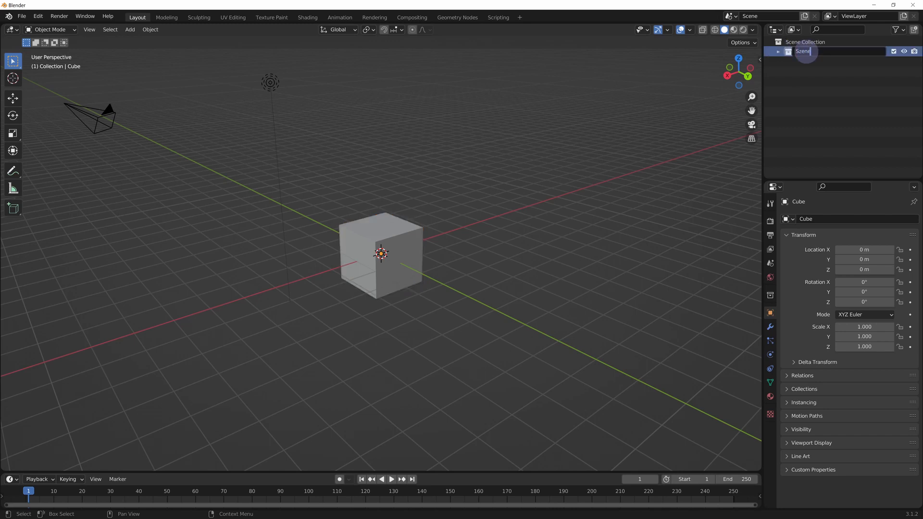
text(_01)
key(Return)
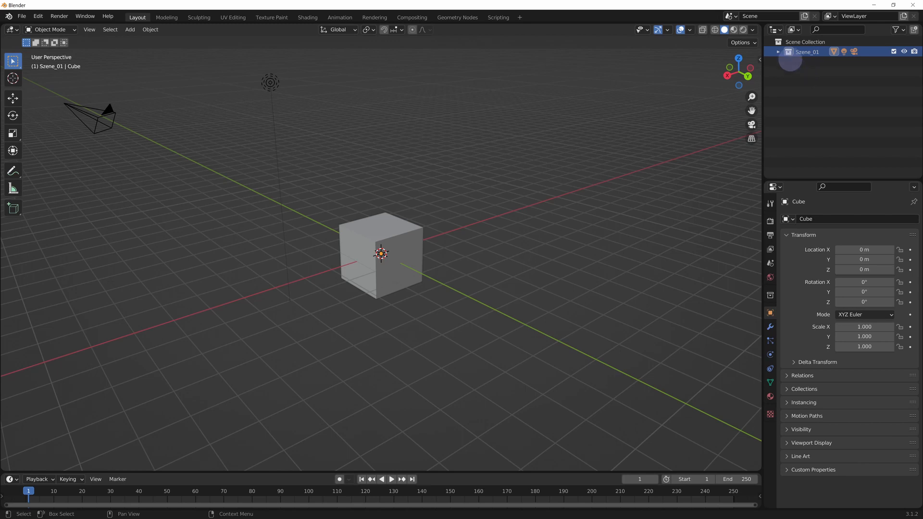
Expand the Szene_01 collection and rename the cube as Box_01
click(778, 51)
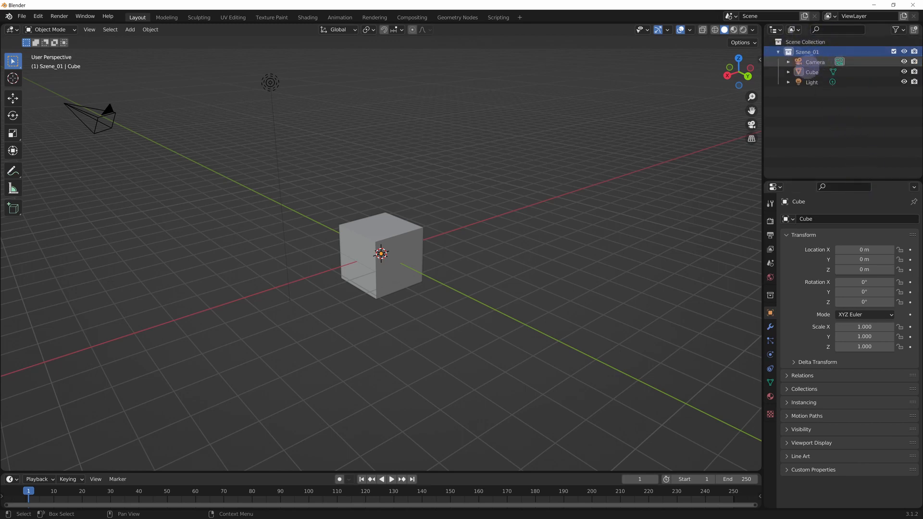
double_click(812, 72)
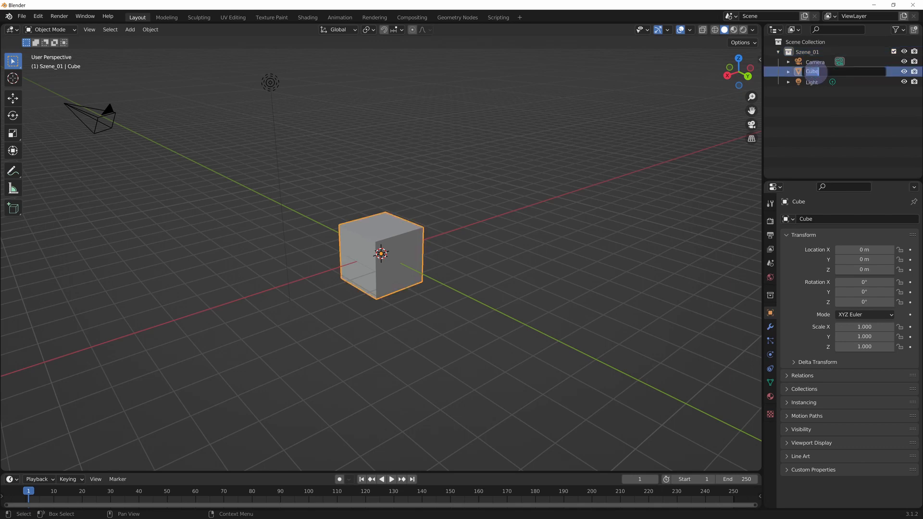
text(Box_01)
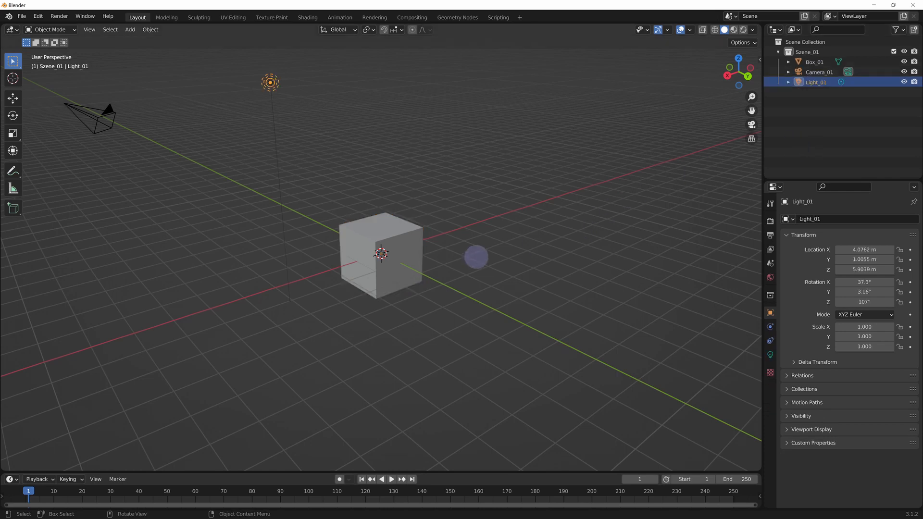
Set the location of Light_01 to X 4 m, Y 1 m and Z 5 m
middle_drag(384, 289, 241, 260)
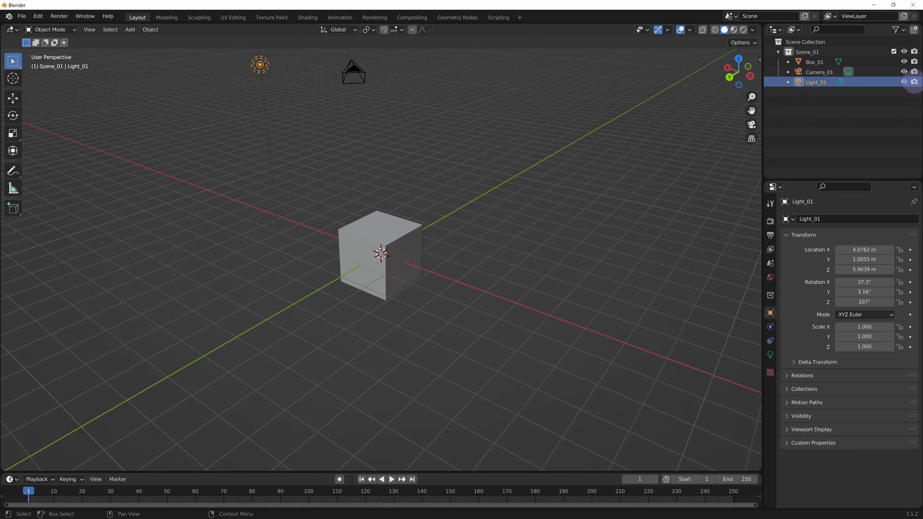
click(775, 187)
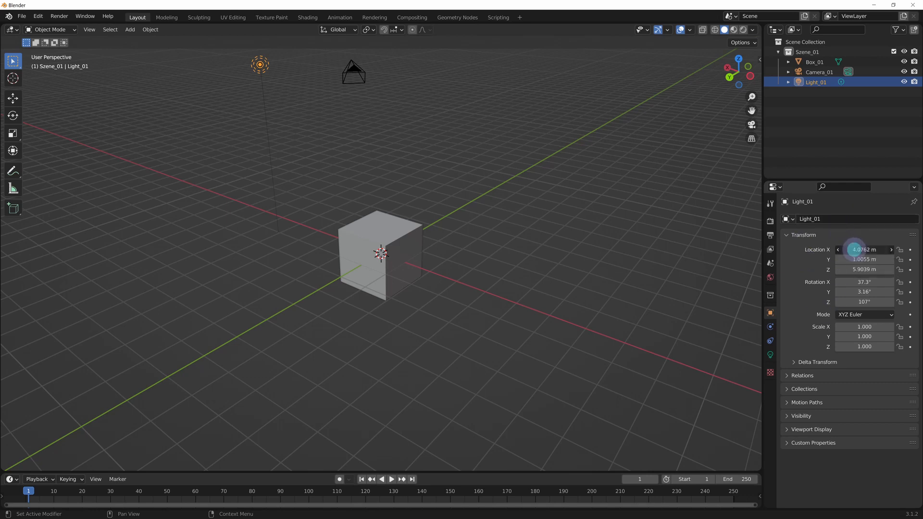
click(854, 248)
text(4)
click(855, 260)
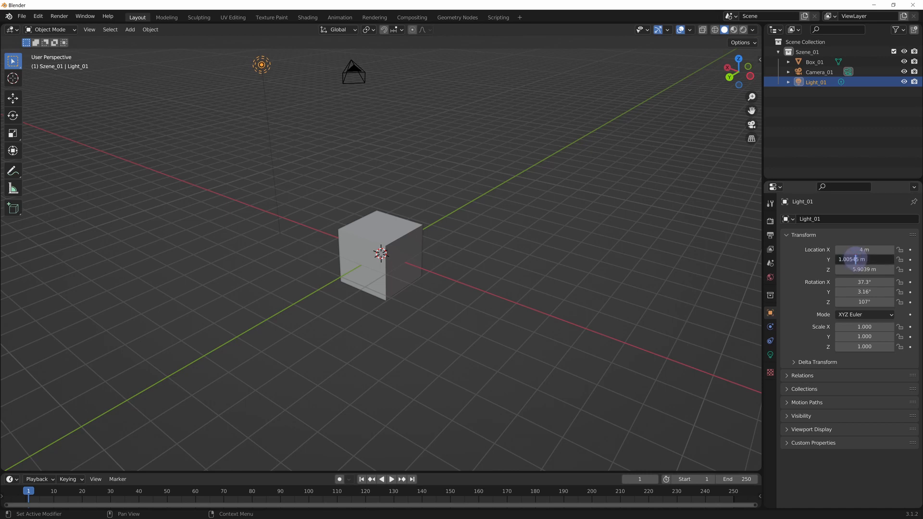
key(ctrl+a)
text(1)
click(875, 269)
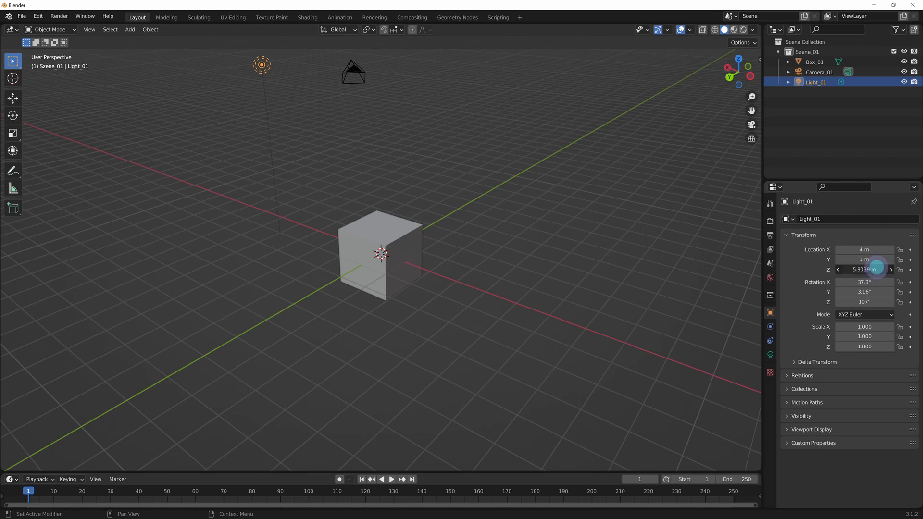
text(5)
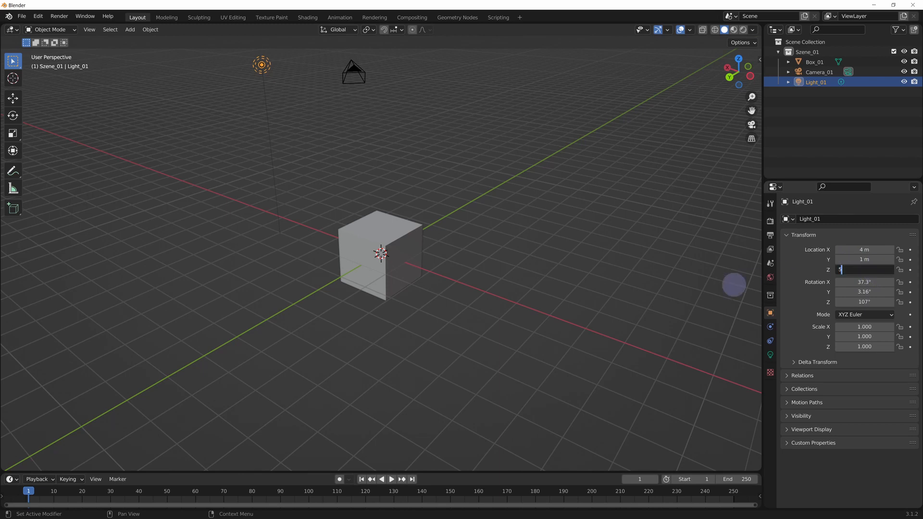
key(Return)
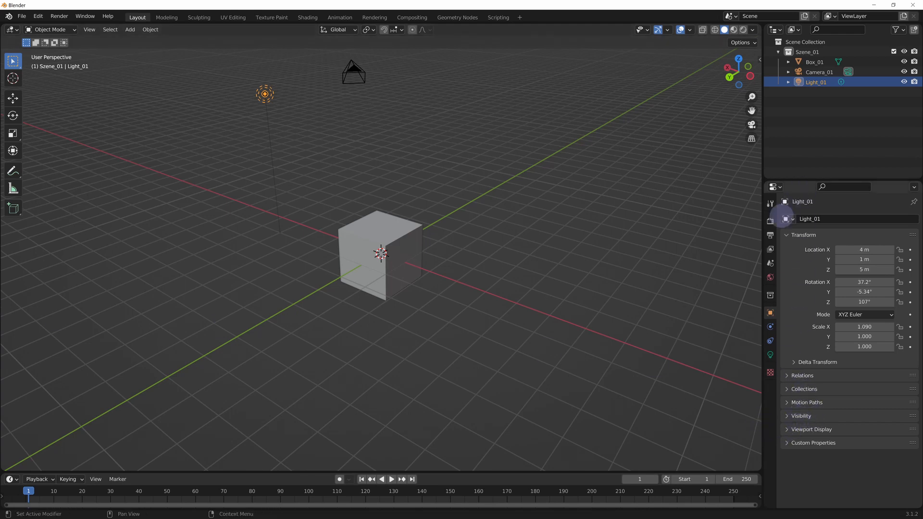
Select Box_01 and rotate it to about X 8.1°, Y 24.7° and Z 12.8°
click(817, 71)
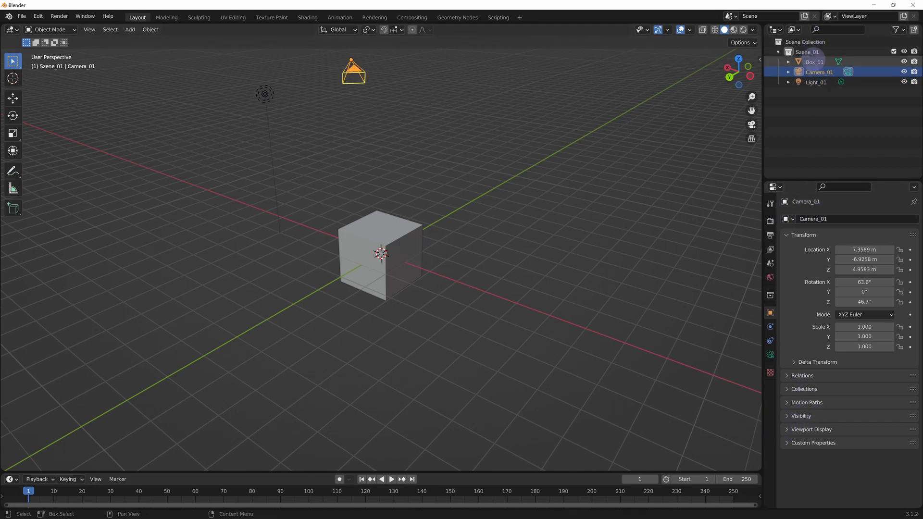
click(812, 61)
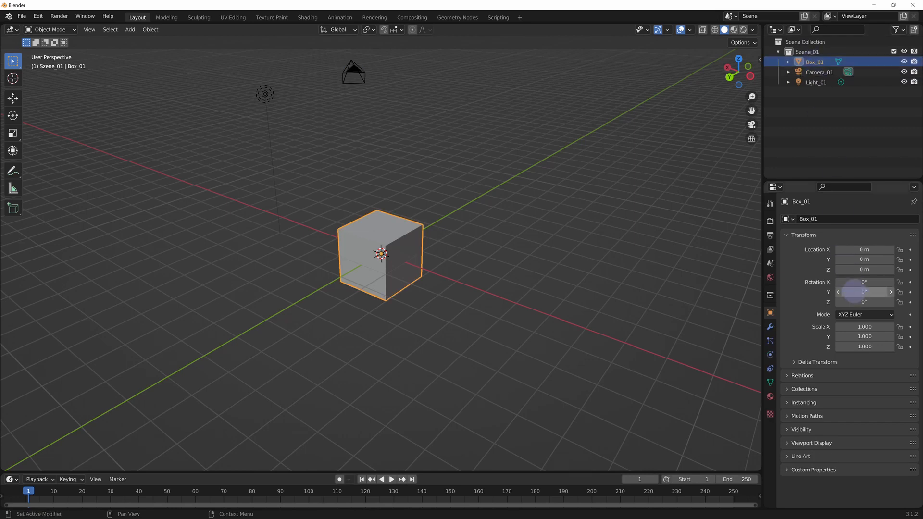
click(889, 283)
drag(890, 282, 763, 297)
drag(889, 282, 846, 300)
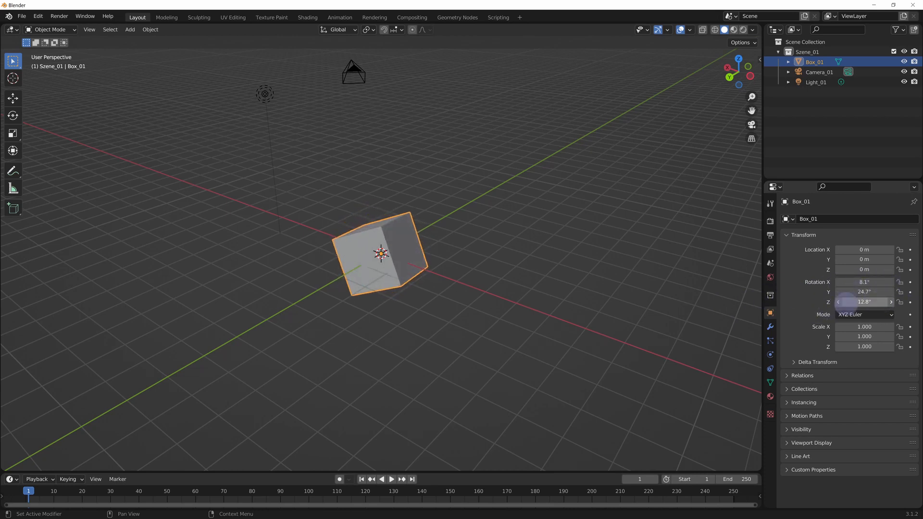
Reset the rotation of Box_01 to 0° on all three axes
click(871, 302)
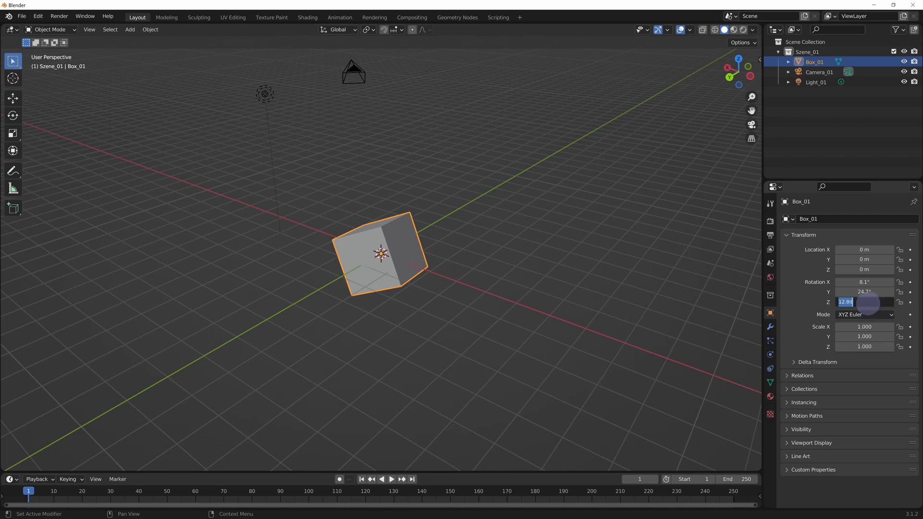
text(0)
click(871, 292)
text(0)
click(873, 282)
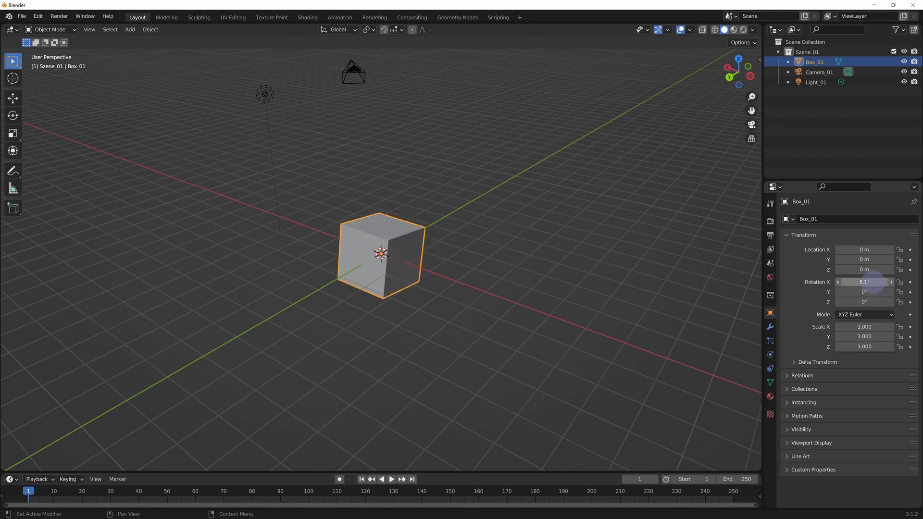
text(0)
key(Return)
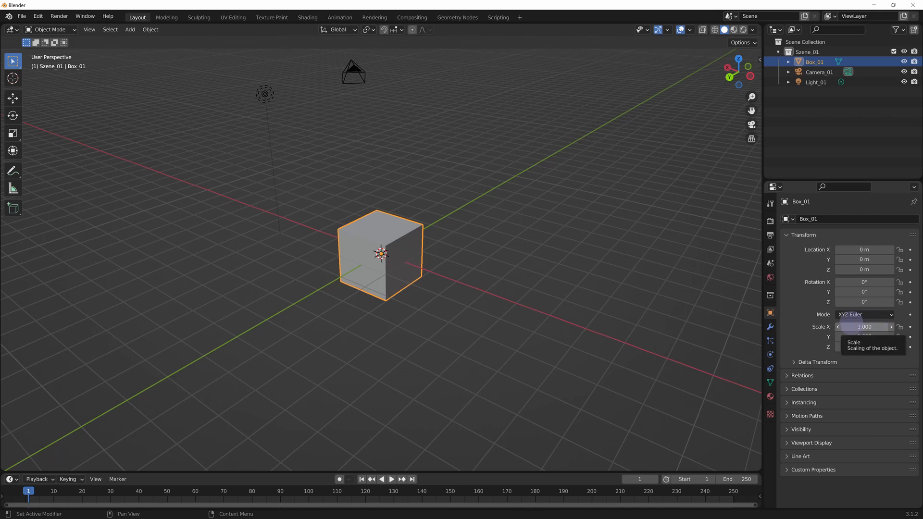
Stretch Box_01 along its X axis to a scale of about 1.13
click(864, 327)
text(1.26)
key(Return)
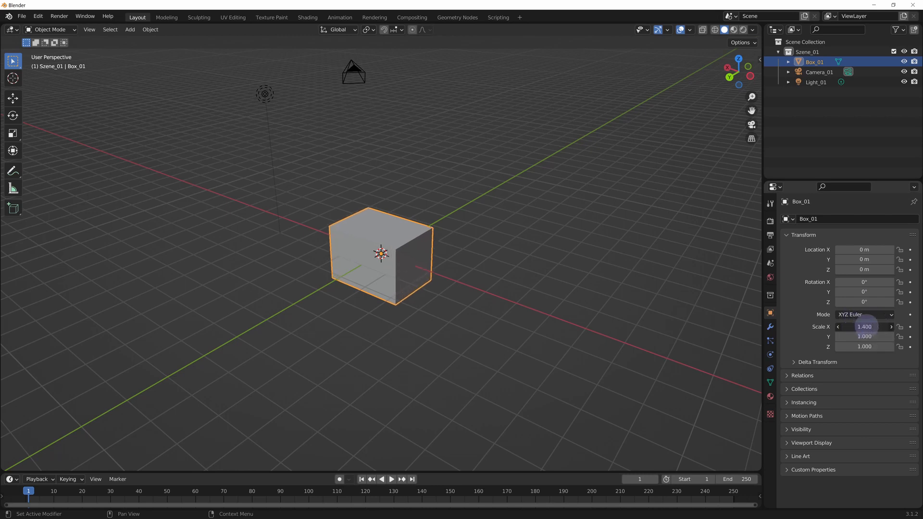
drag(859, 327, 852, 327)
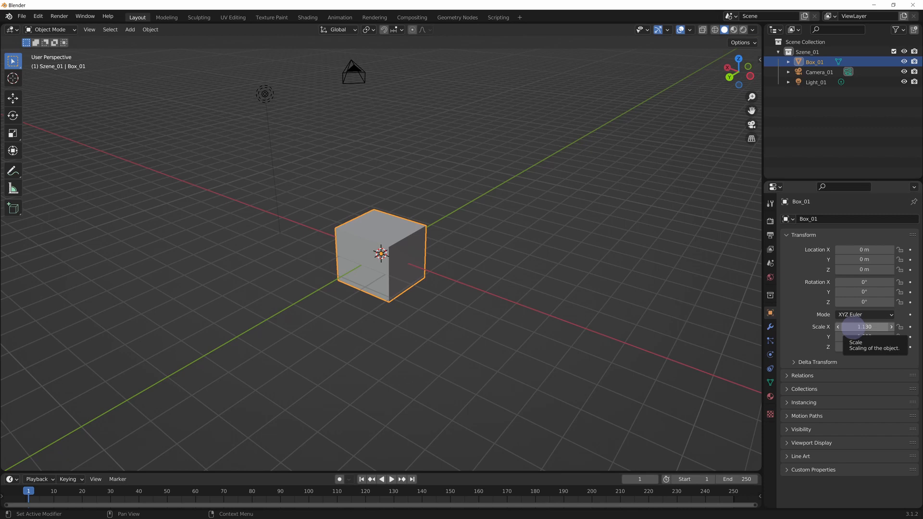
Set the X scale of Box_01 back to 1
click(852, 327)
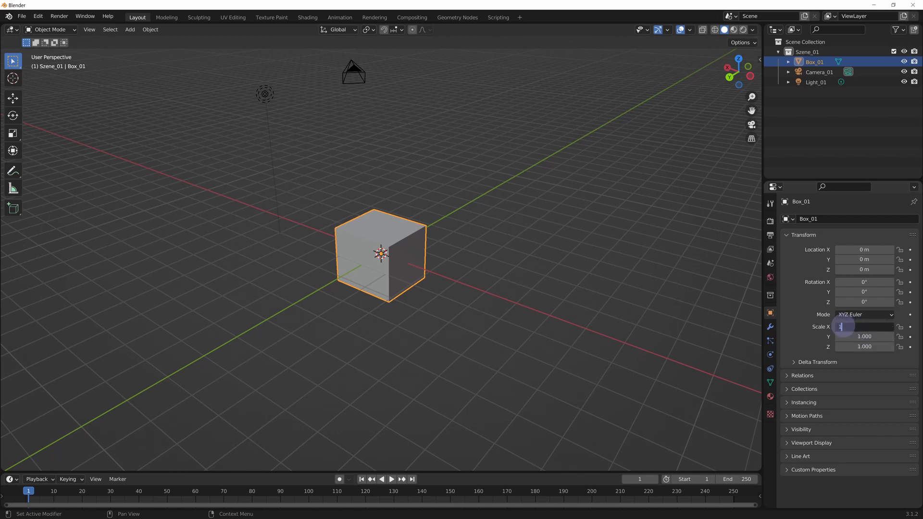
text(1)
key(Return)
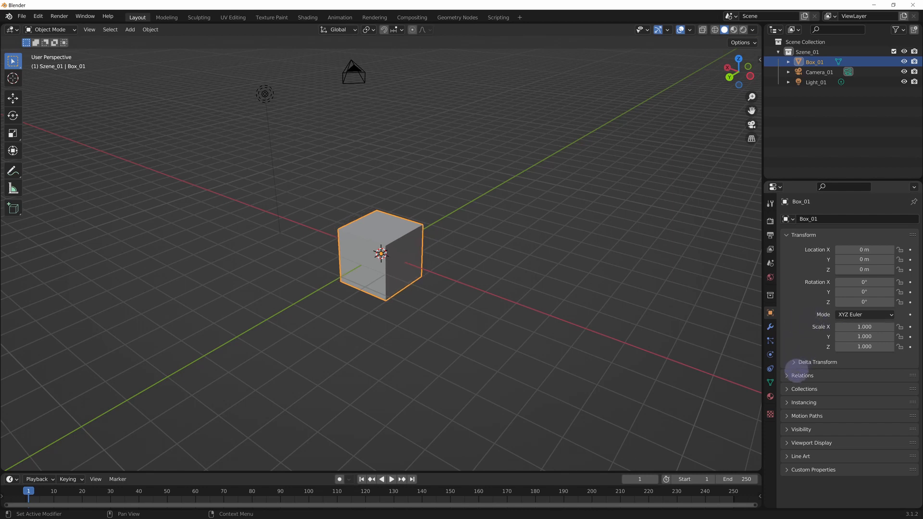
Examine the Relations and Visibility settings of Box_01 and collapse them again
click(799, 375)
click(796, 375)
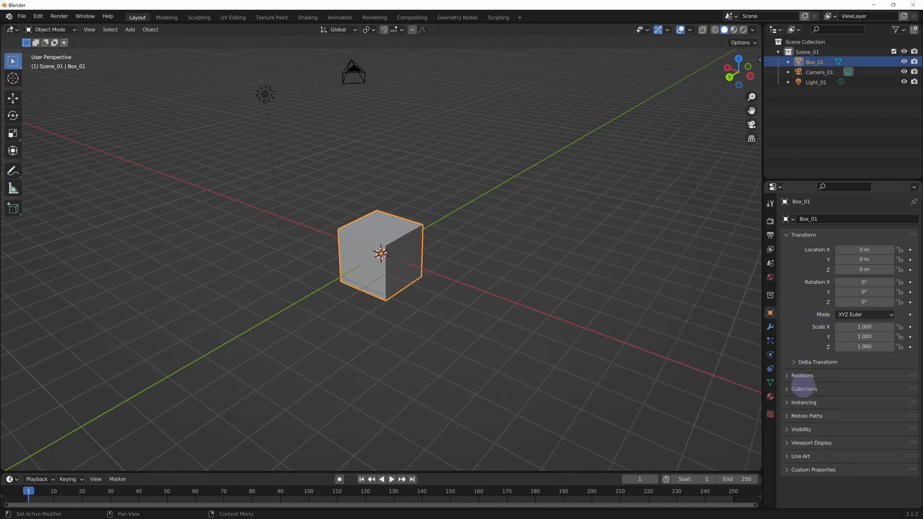
click(799, 430)
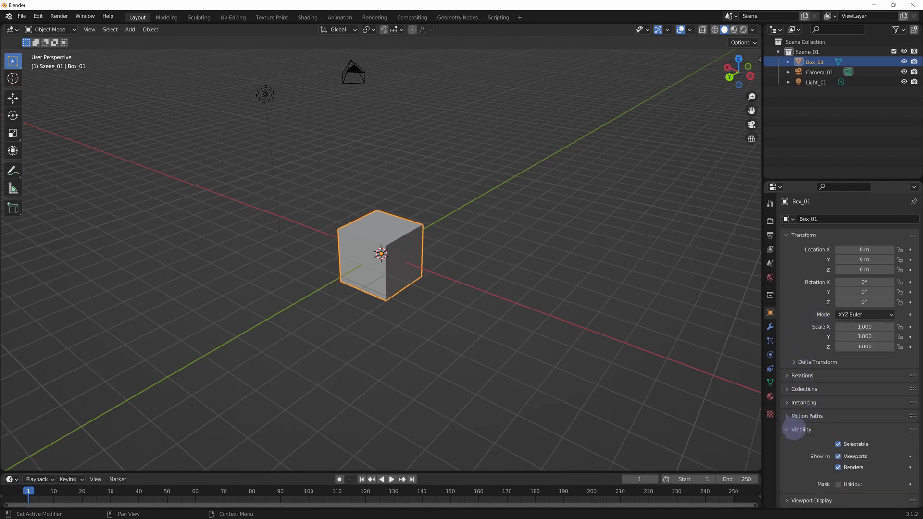
click(799, 430)
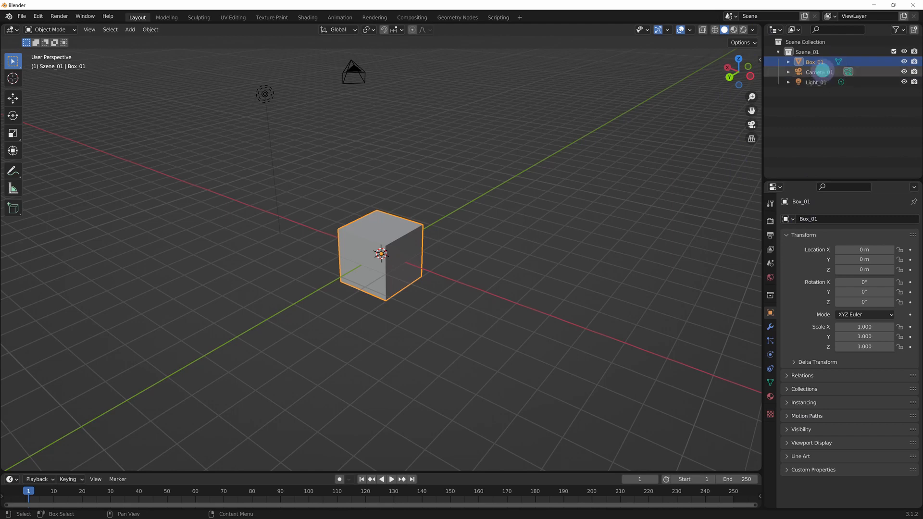
Select Camera_01 and set the scene's render engine to Cycles with GPU Compute as the device
click(820, 71)
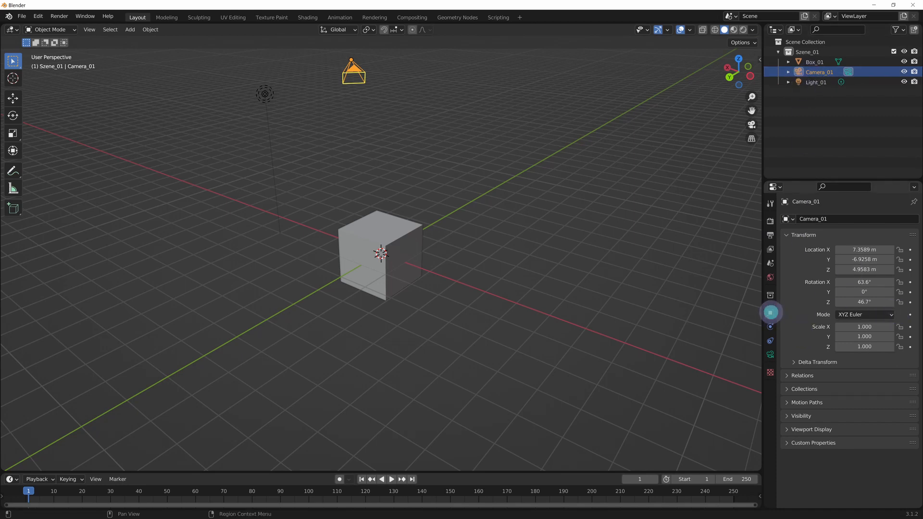
click(771, 221)
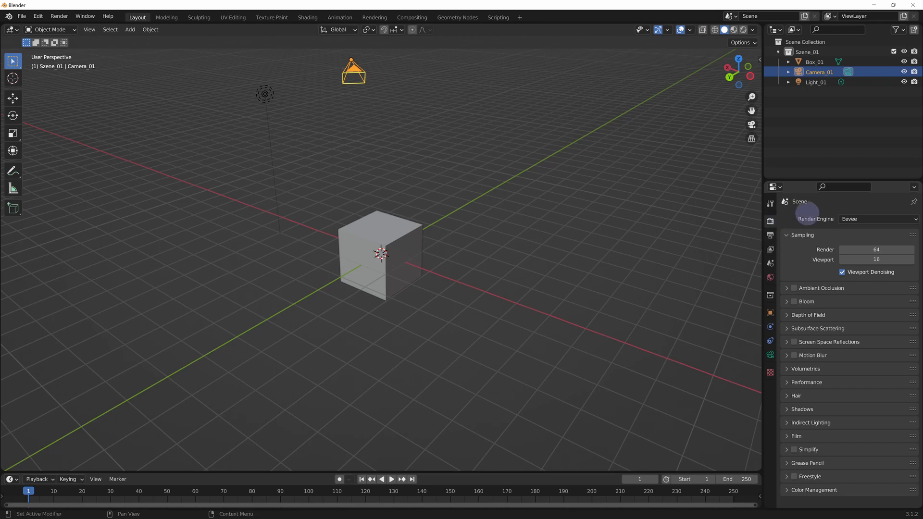
click(850, 218)
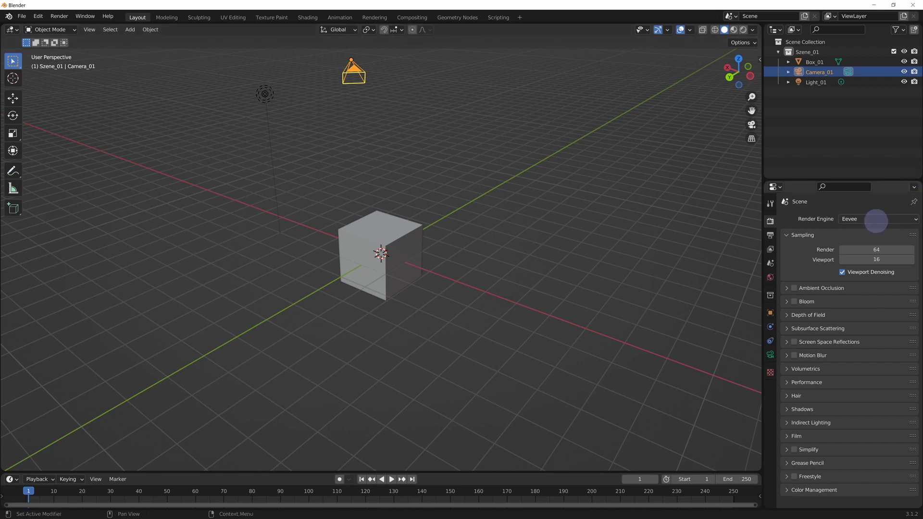
click(875, 220)
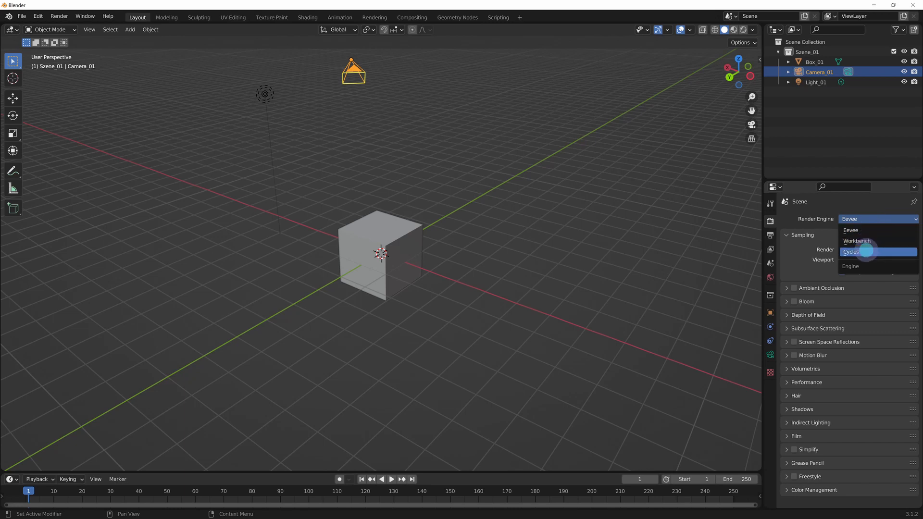
click(866, 251)
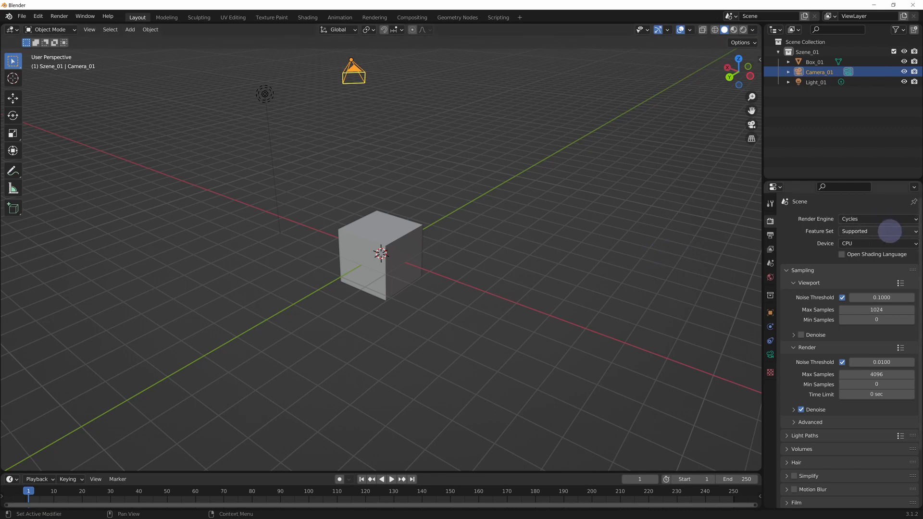
click(883, 243)
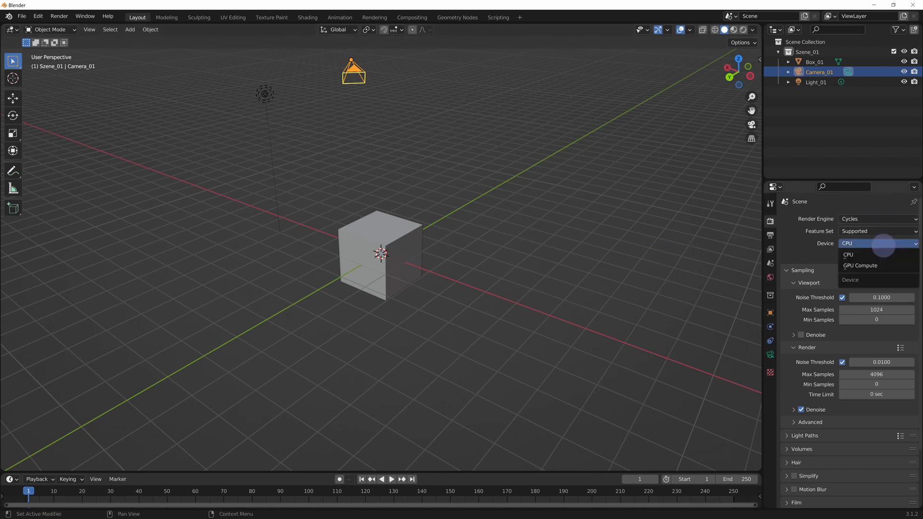
click(888, 266)
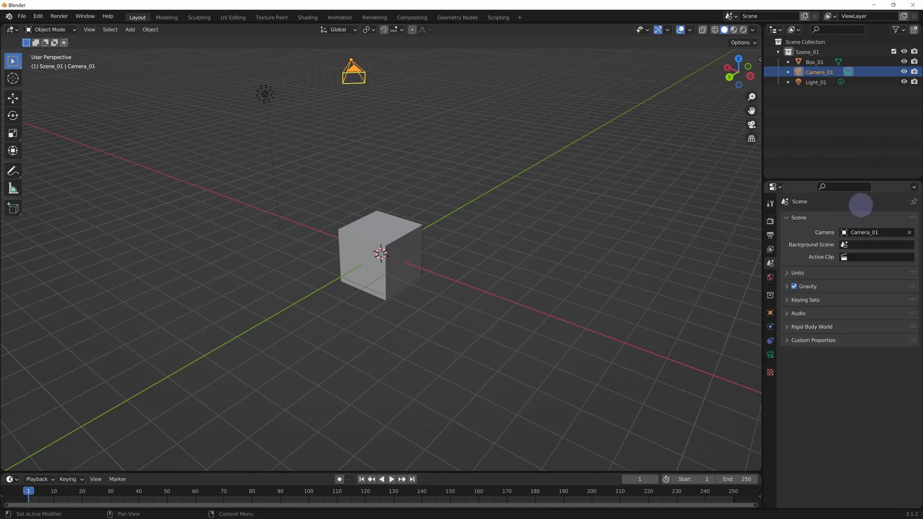
Expand the scene's unit settings to examine them and deselect the camera
click(788, 272)
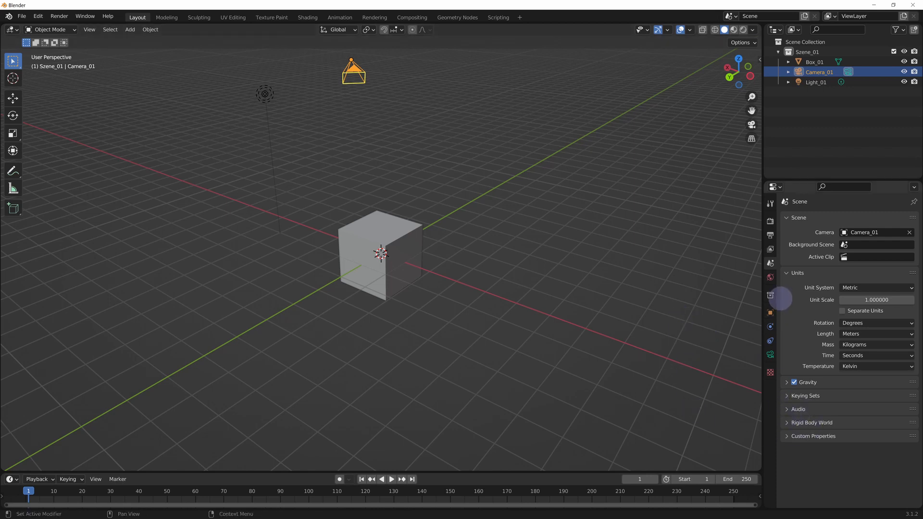
click(698, 86)
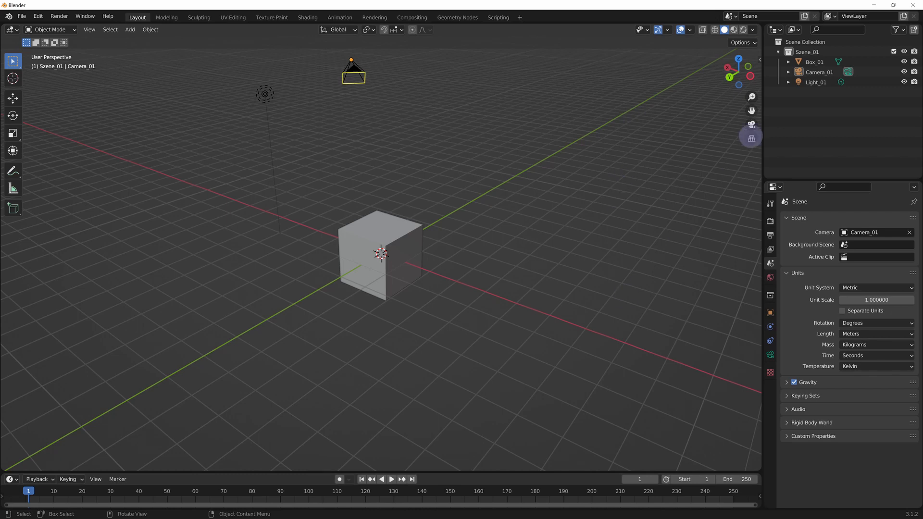
Start Shortcut VUr in the 3D viewport and set its display offset to X 103 and Y 110
key(n)
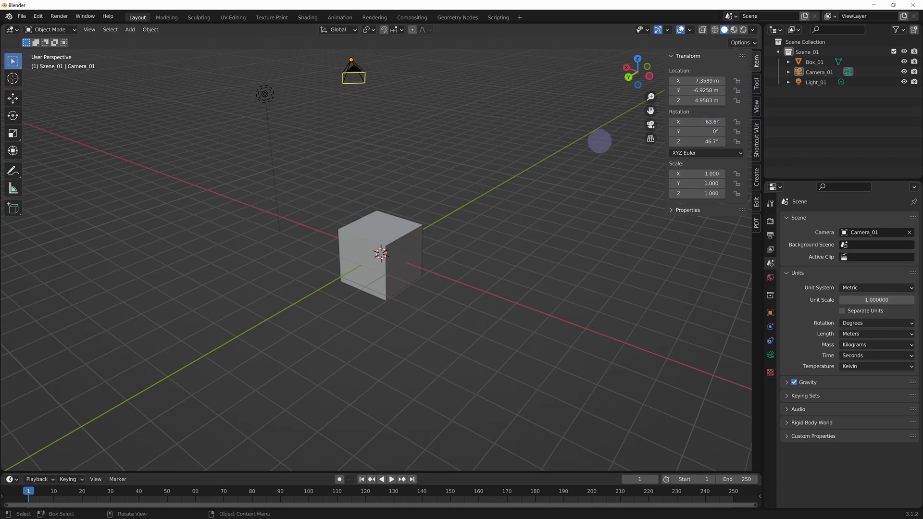
click(757, 139)
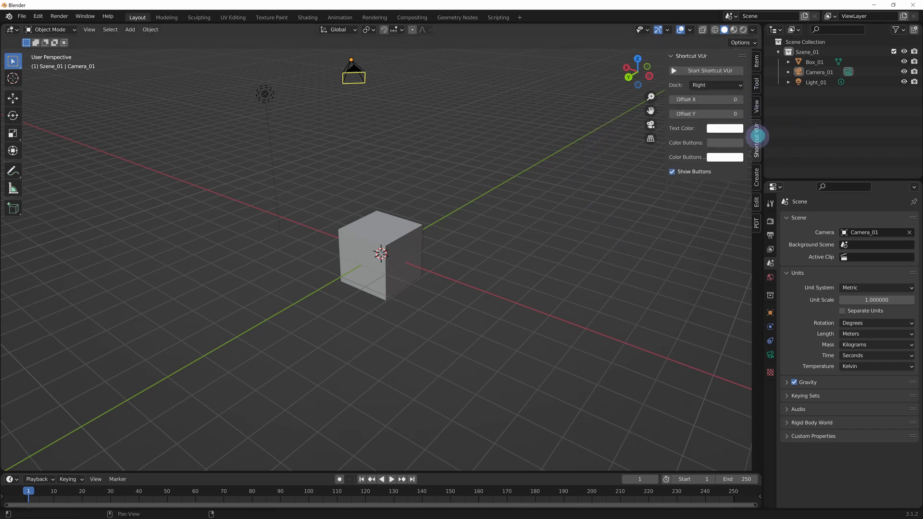
click(680, 71)
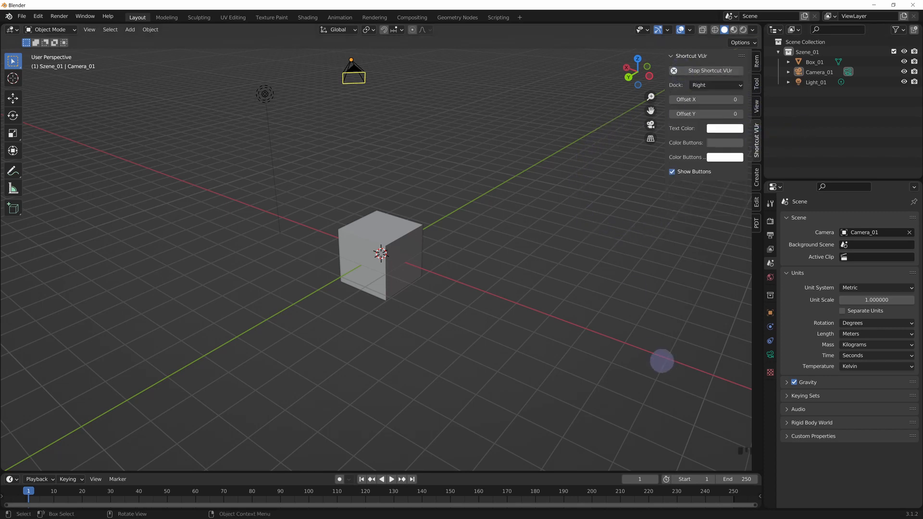
drag(710, 100, 721, 114)
Test the Shortcut VUr mouse display in the viewport and change its white button color to magenta
right_click(684, 397)
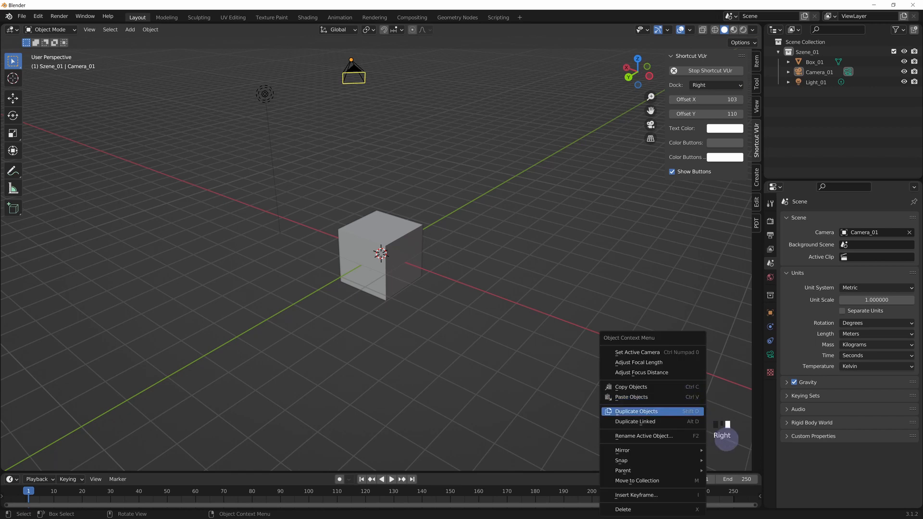
middle_click(642, 370)
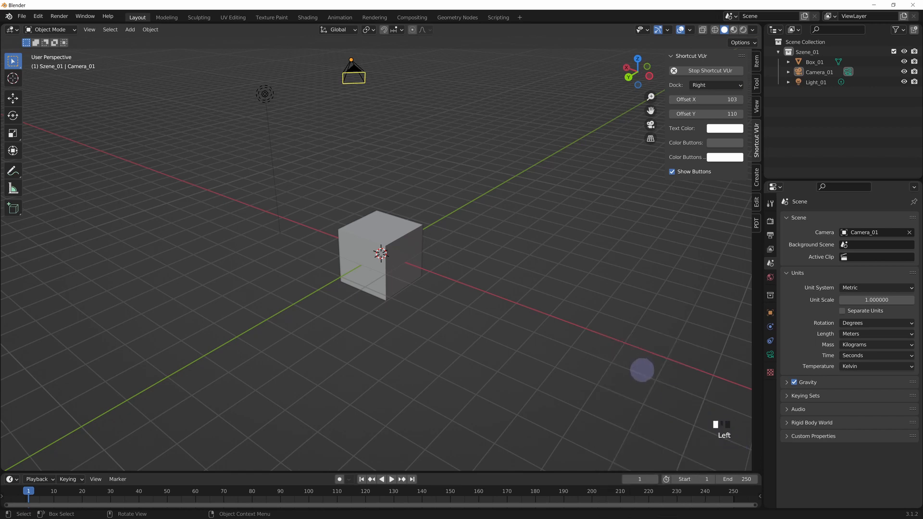
right_click(642, 370)
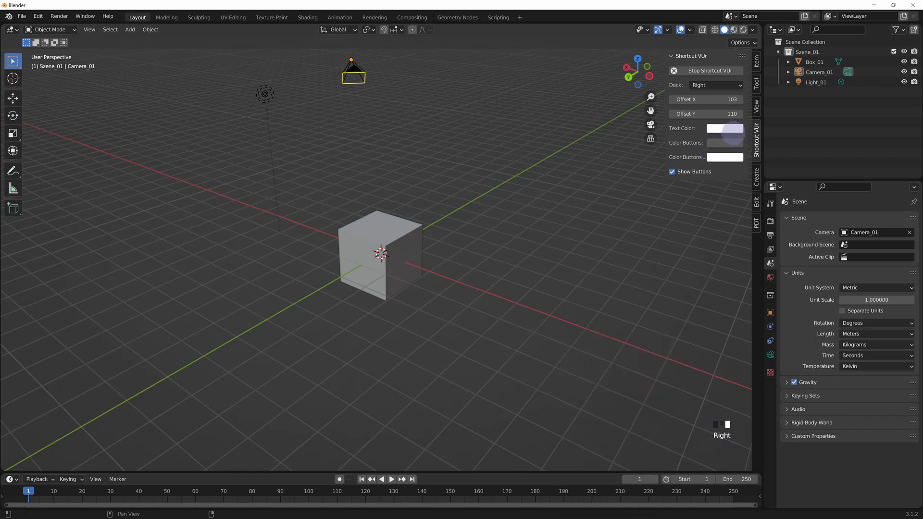
click(725, 158)
drag(750, 62, 775, 73)
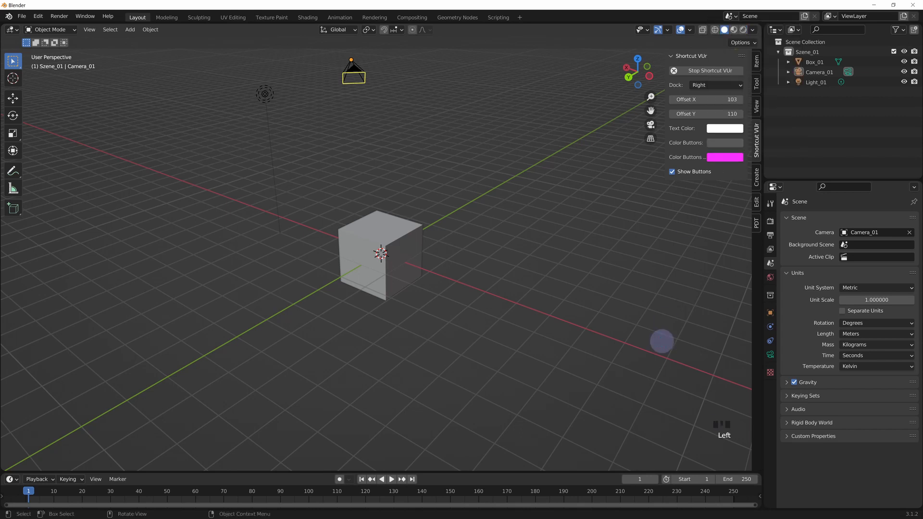
Test how the Shortcut VUr display shows mouse button and wheel inputs over the 3D viewport
right_click(679, 292)
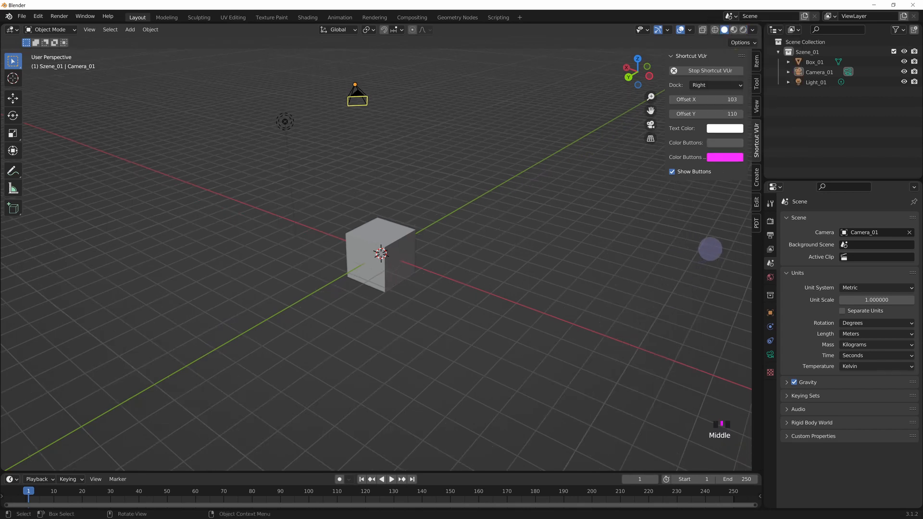
scroll(534, 327, up, 3)
scroll(542, 320, down, 3)
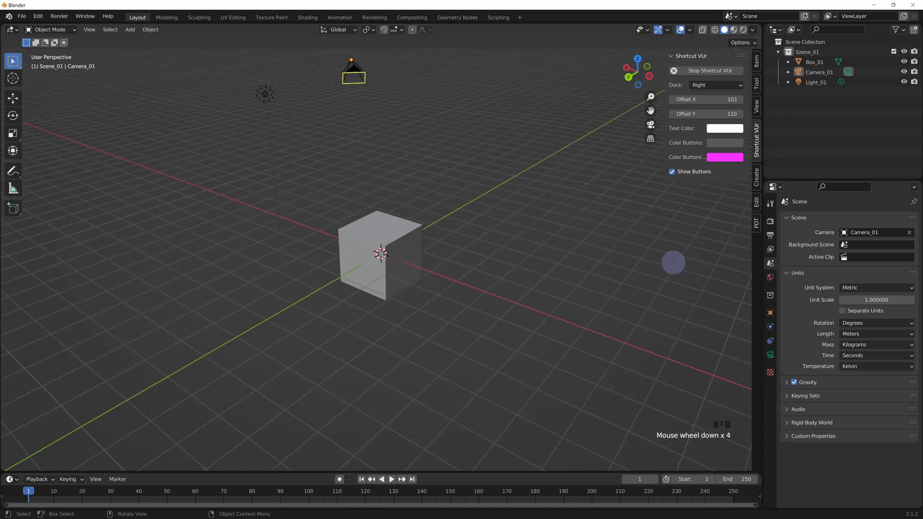
click(673, 267)
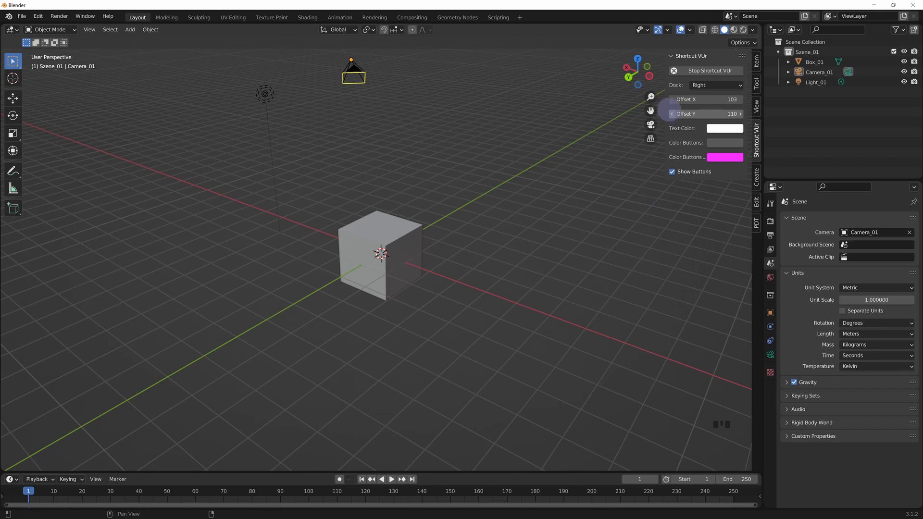
Collapse and re-expand the Shortcut VUr settings, and toggle the viewport sidebar off and on again
click(672, 57)
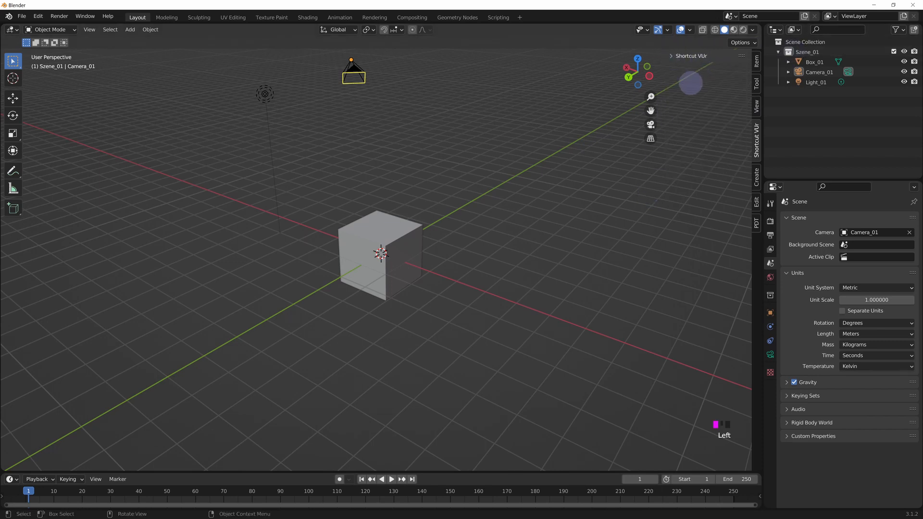
click(673, 56)
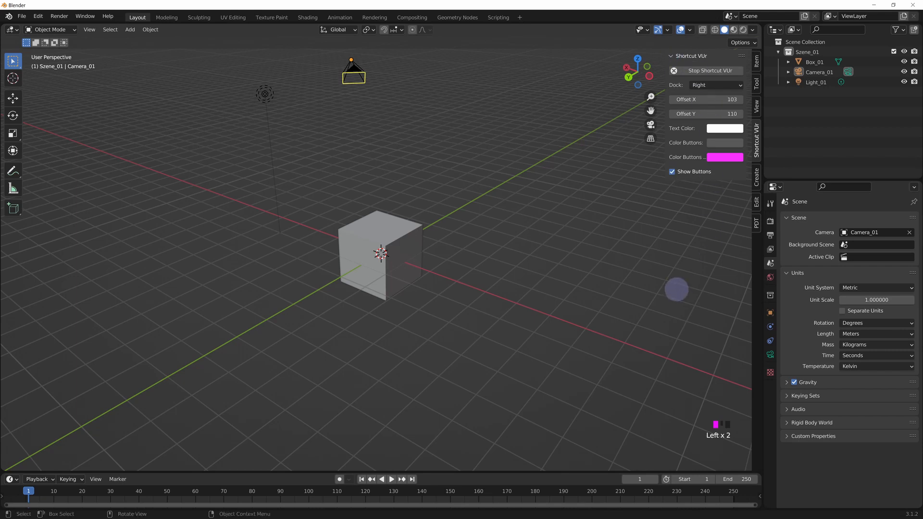
key(n)
key(n)
key(n)
key(n)
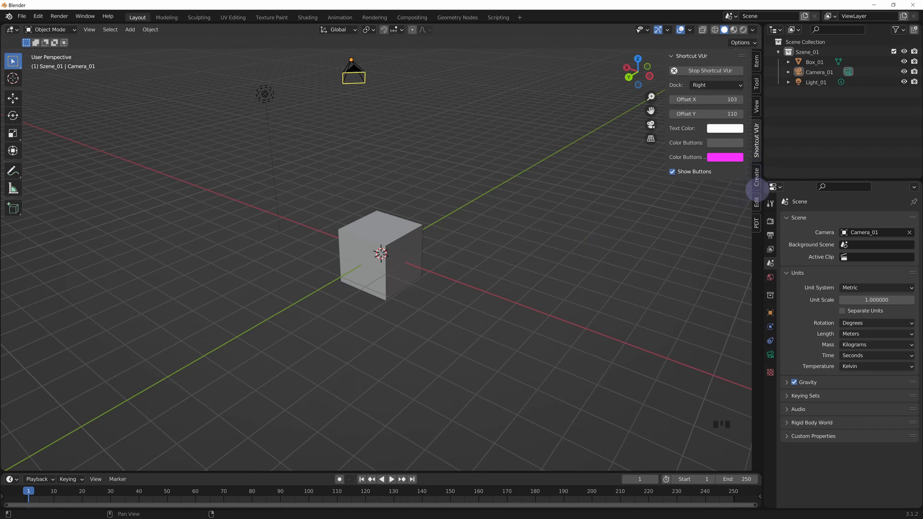
Examine the PDT add-on's Trigonometrical Waves, Parts Library, View Control and Design Operations settings
click(756, 224)
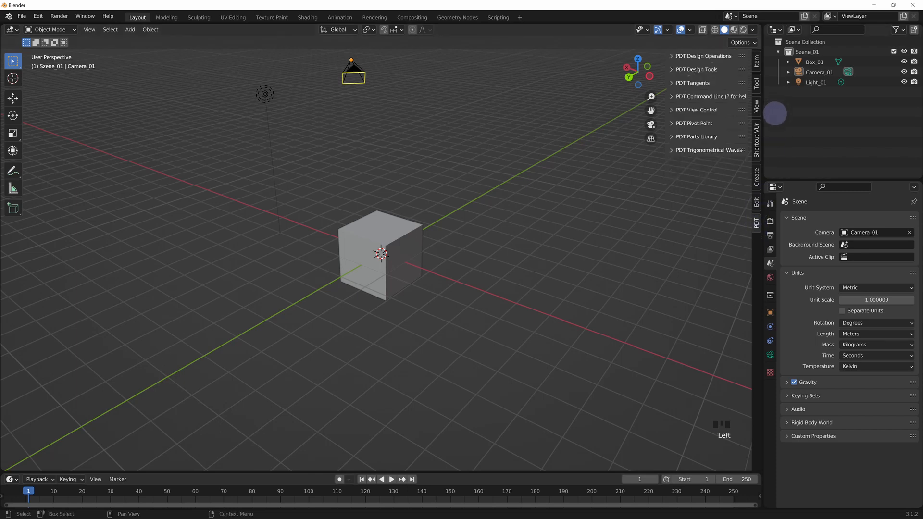
click(673, 150)
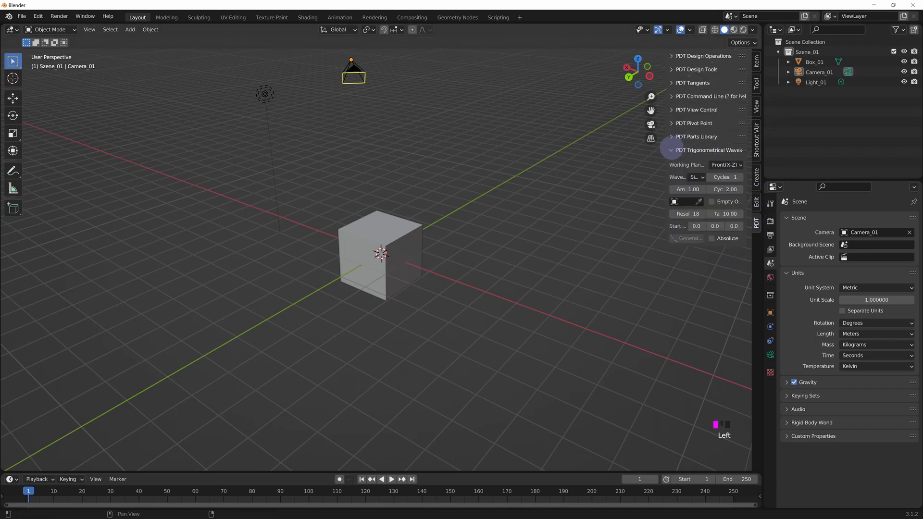
click(673, 150)
click(674, 137)
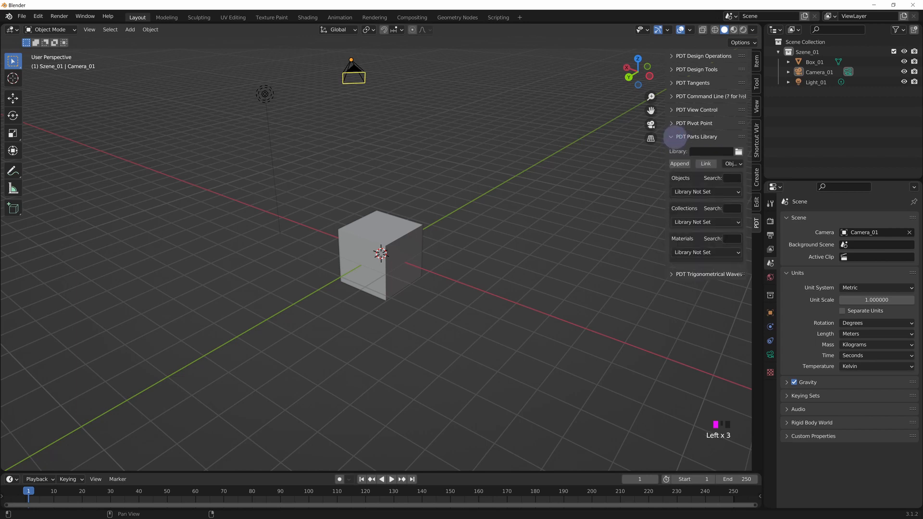
click(674, 136)
click(676, 109)
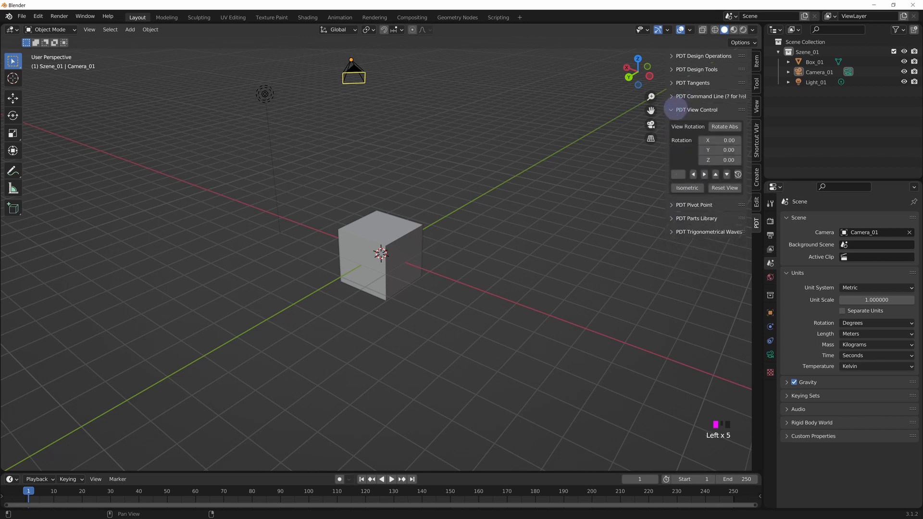
click(675, 109)
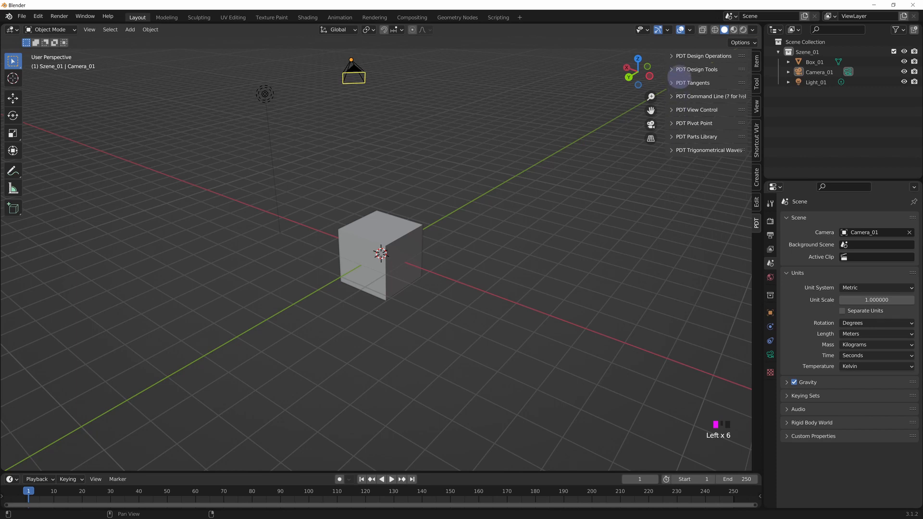
click(673, 56)
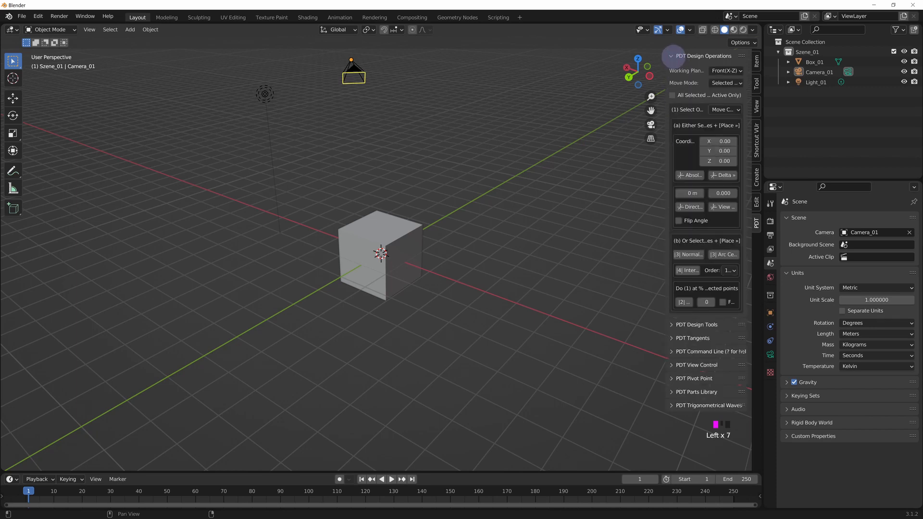
click(673, 56)
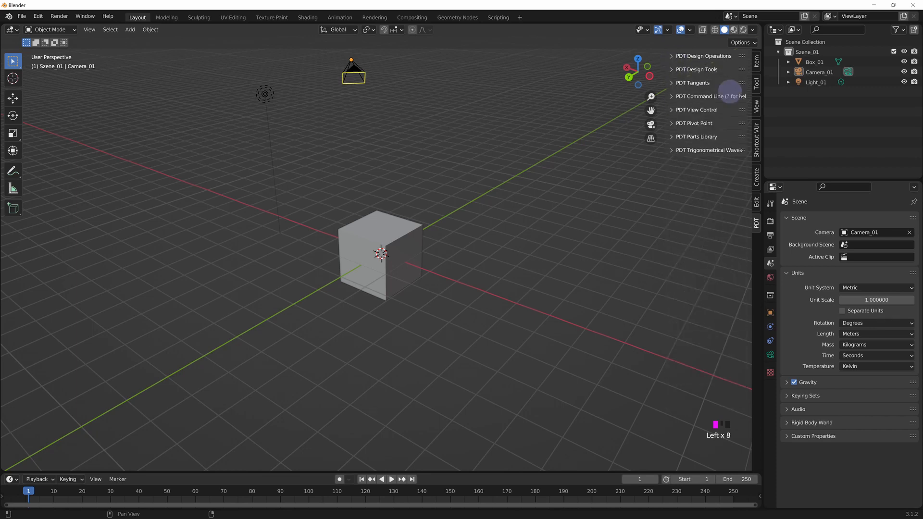
Examine the sidebar's Curve Edit, Surfaces and Curve Info tools and the Archimesh creation add-on
click(756, 202)
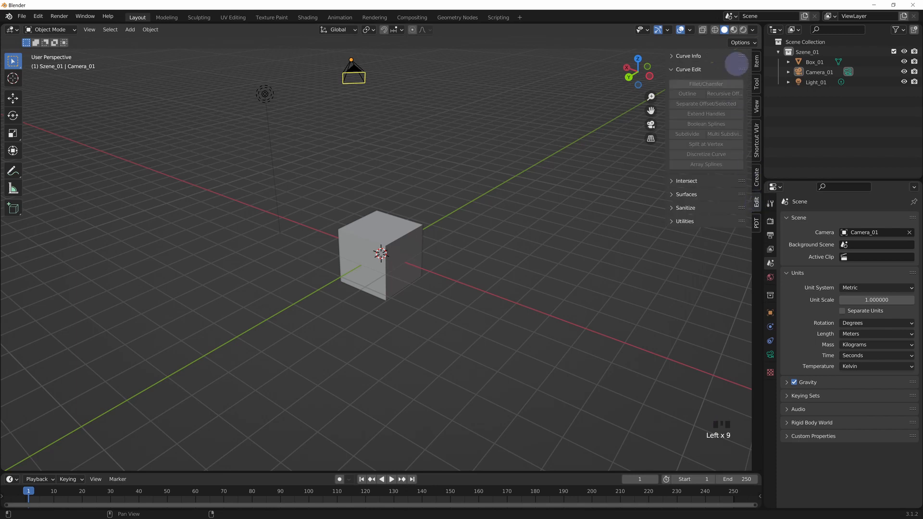
click(679, 71)
click(687, 96)
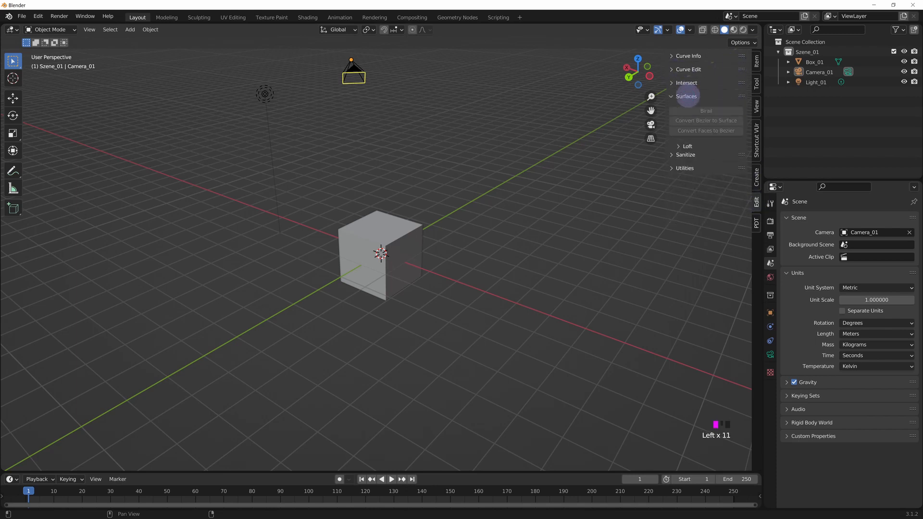
click(687, 96)
click(684, 56)
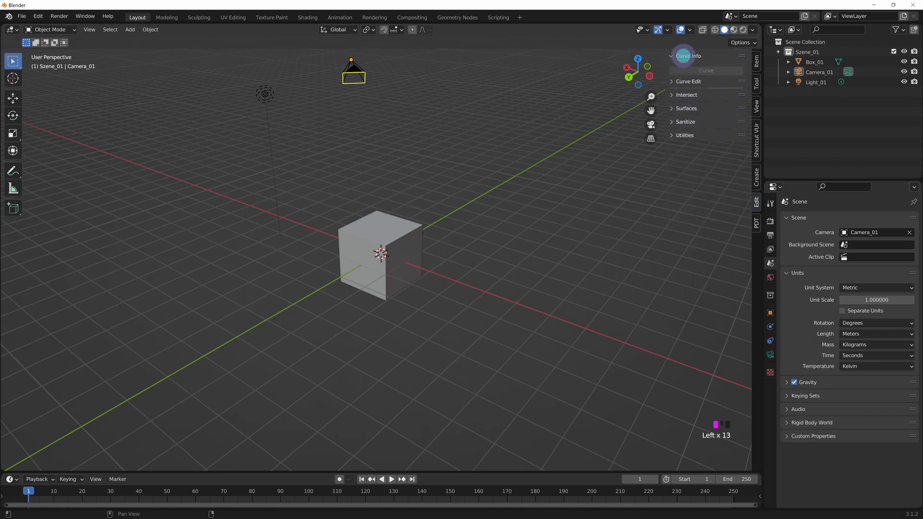
click(684, 56)
click(751, 174)
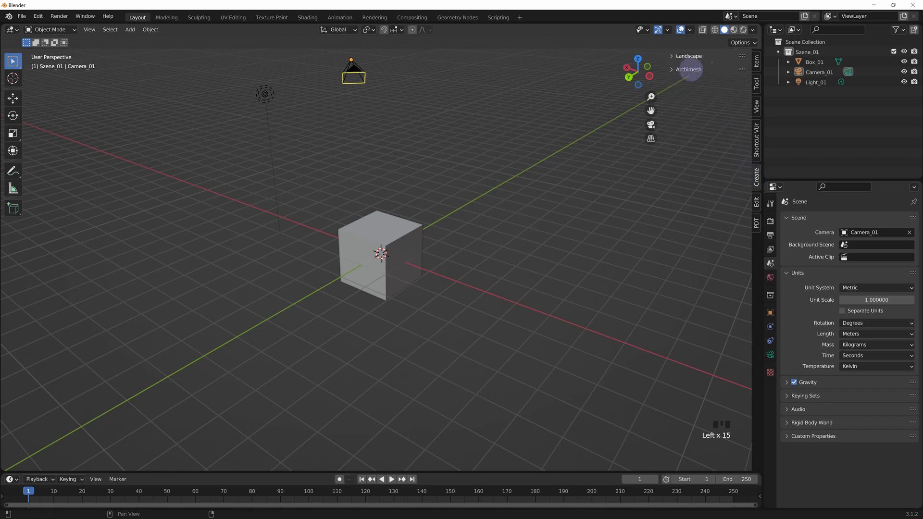
click(689, 70)
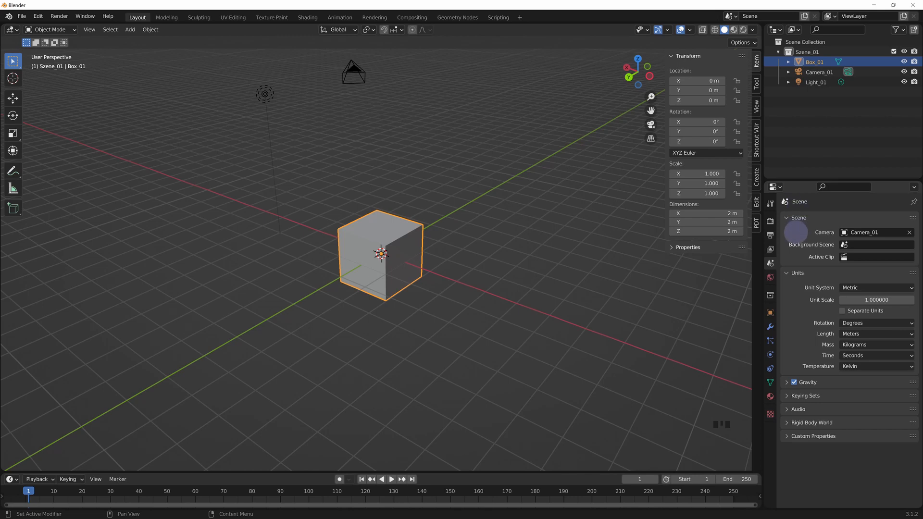
Set the dimensions of Box_01 to X 12 m, Y 0.5 m and Z 3.5 m
click(717, 214)
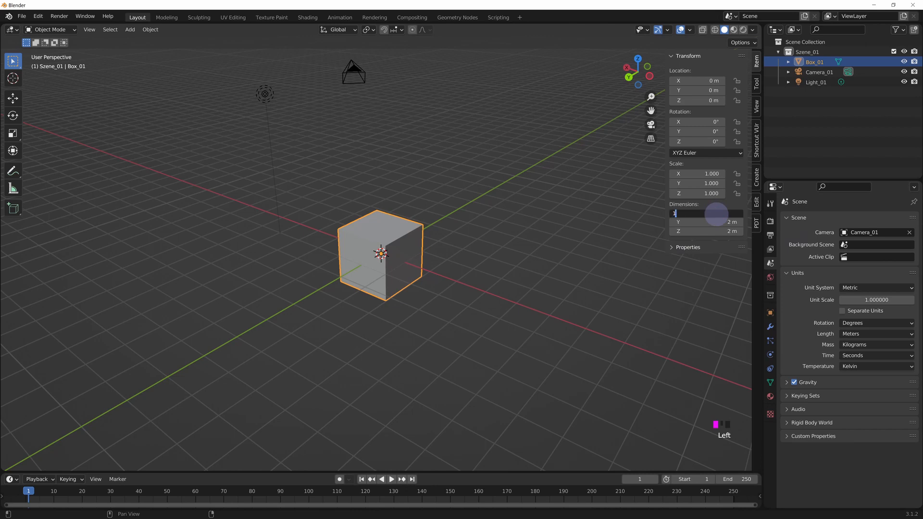
key(Return)
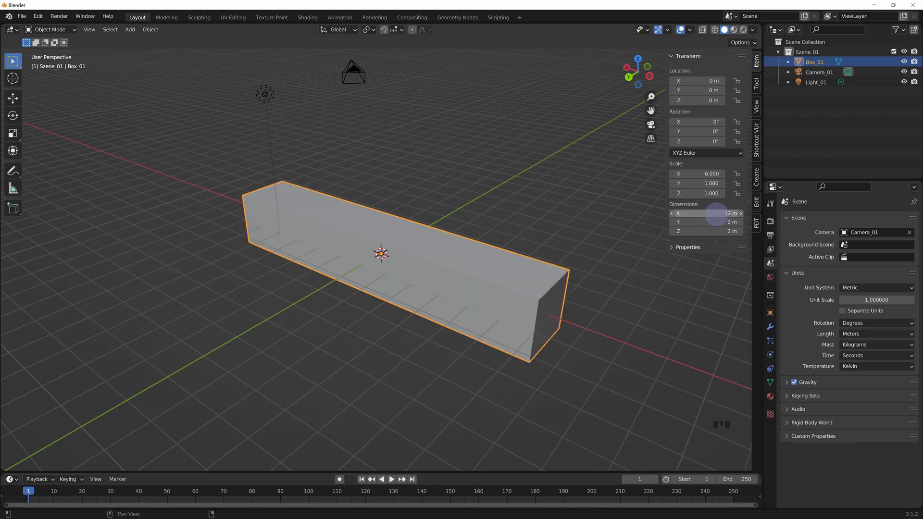
click(713, 221)
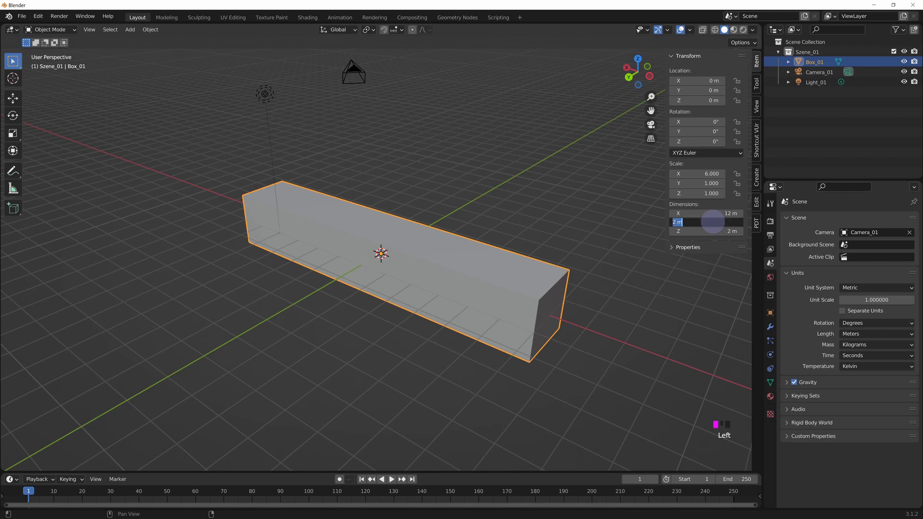
key(Return)
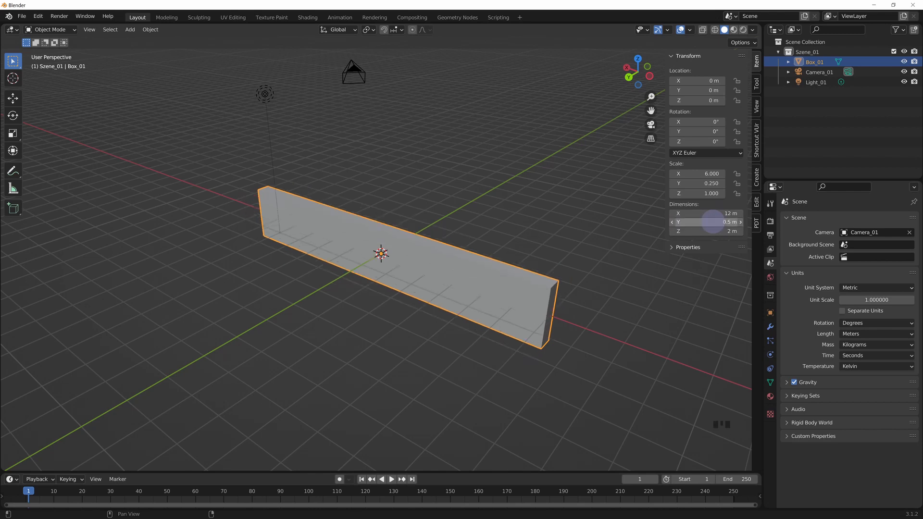
click(713, 231)
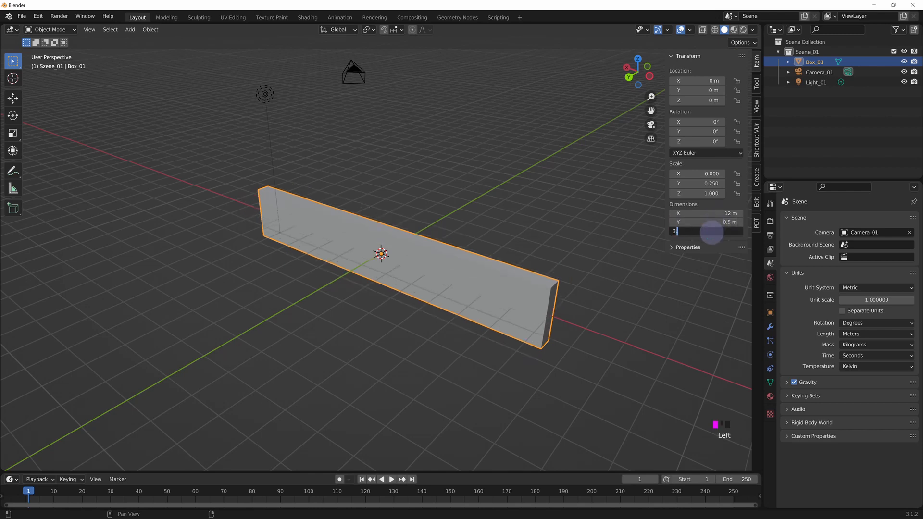
text(3.5)
key(Return)
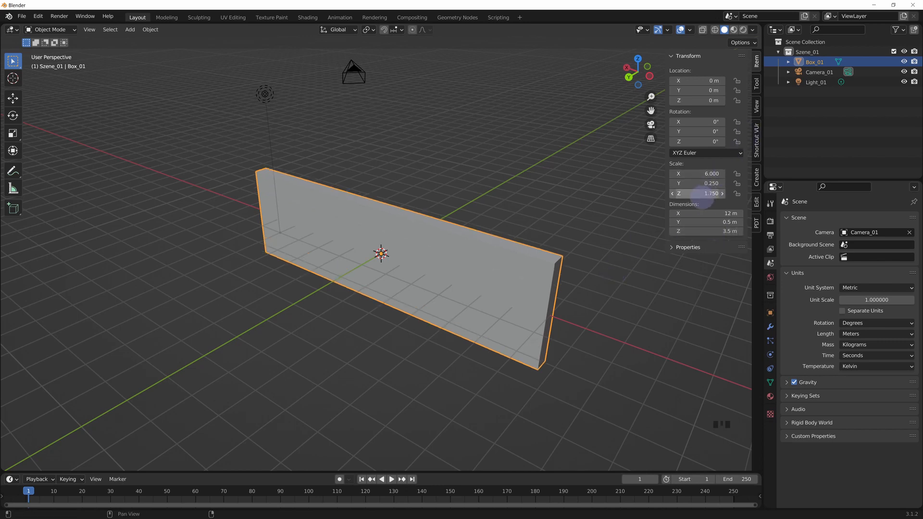
Set the scale of Box_01 to 0 on Z and 1 on Y
click(703, 194)
text(0)
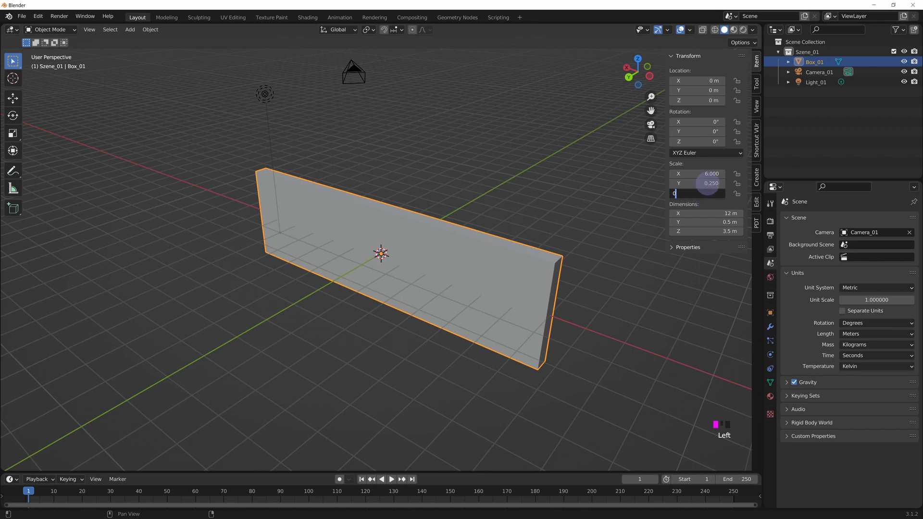
key(Return)
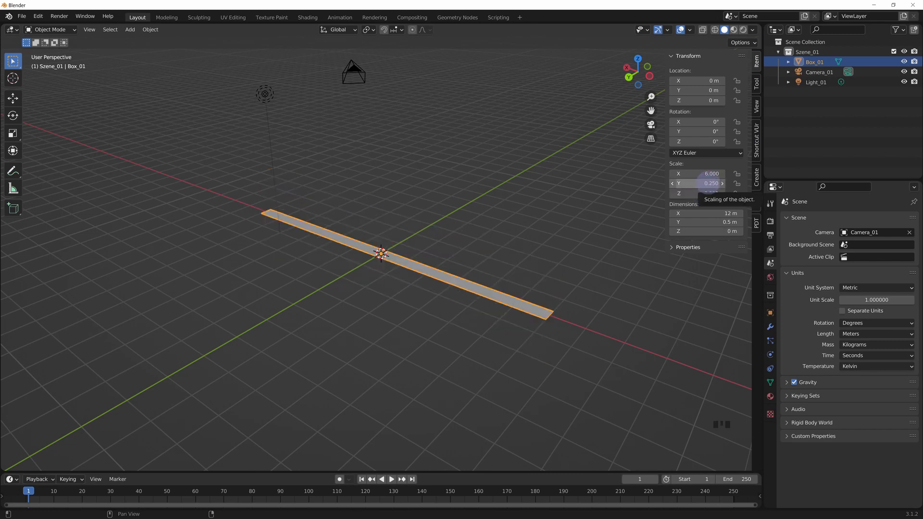
click(708, 184)
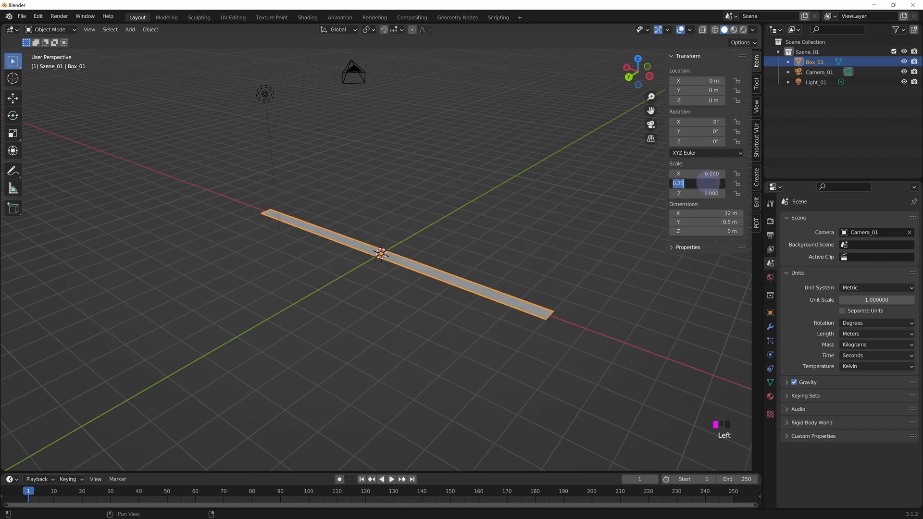
text(1)
key(Return)
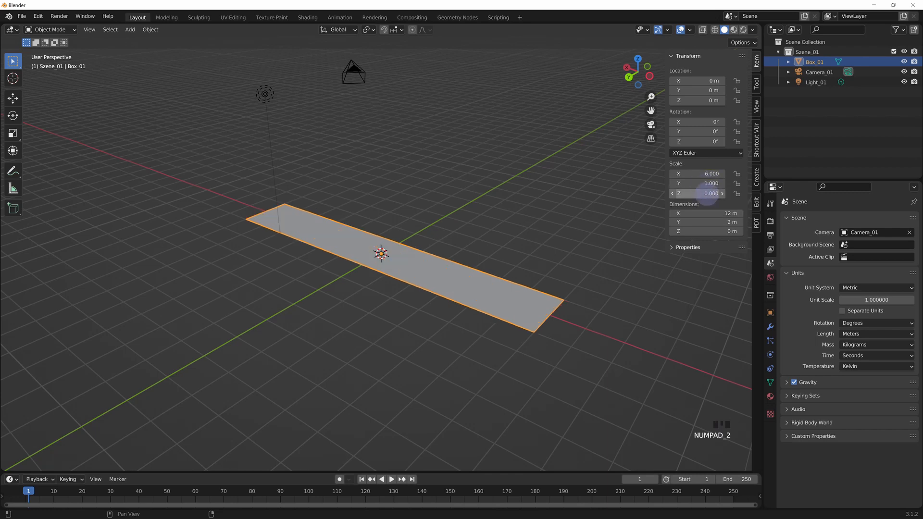
Set Box_01's Z dimension to 3.5 m and its Z location to 1 m
click(727, 232)
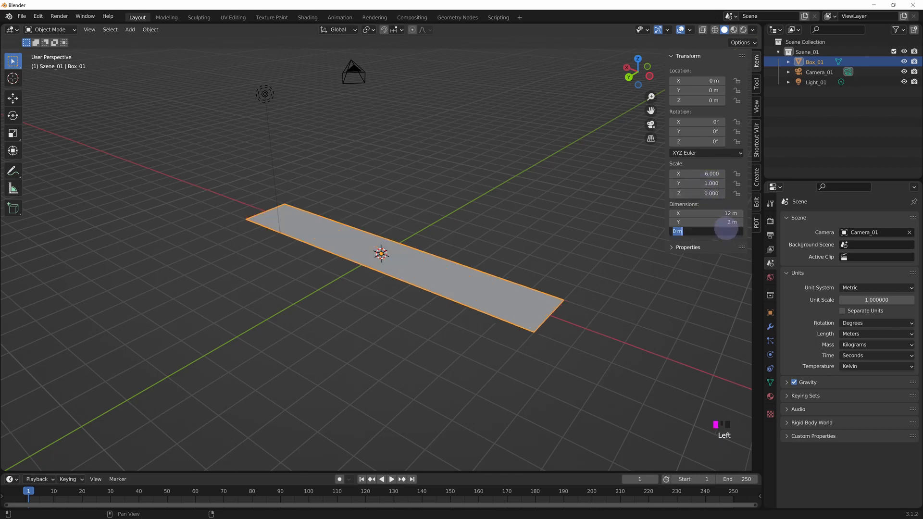
text(3.5)
key(Return)
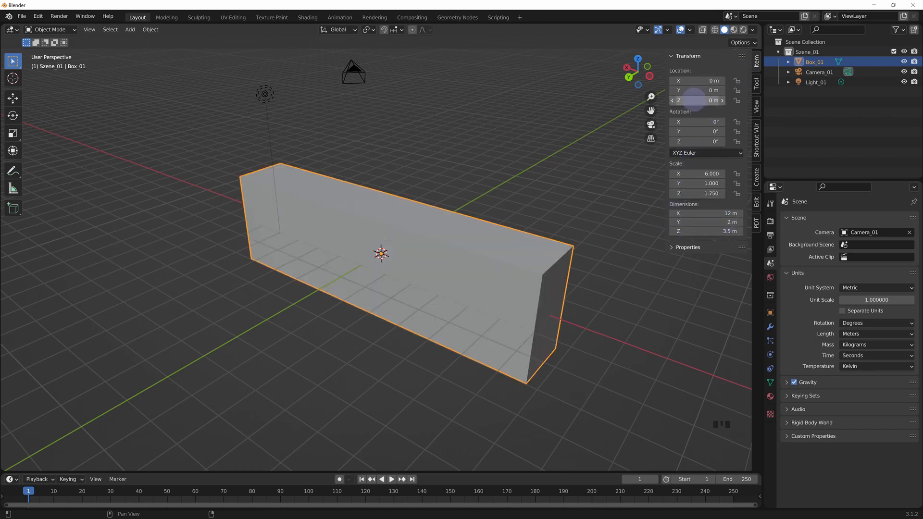
click(693, 100)
text(1)
key(Return)
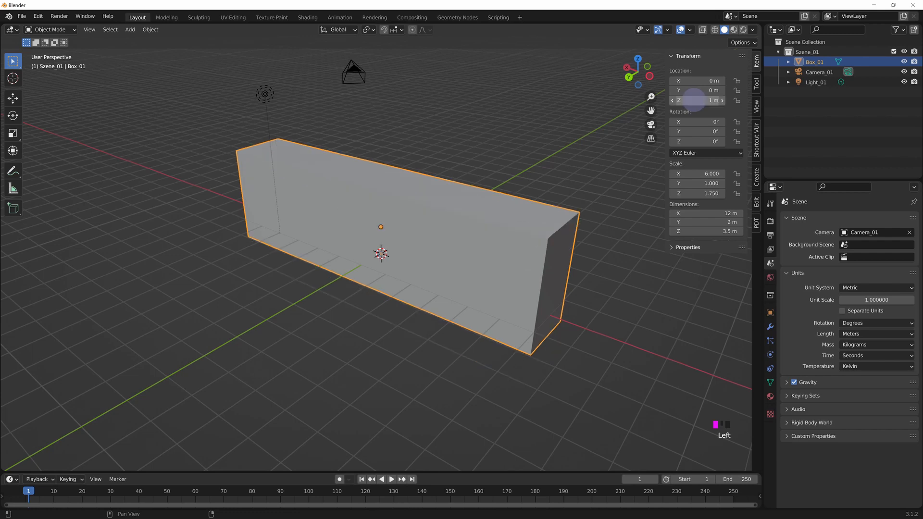
Set Box_01's Z location to 1.75 m and check its position above the grid
drag(391, 171, 473, 140)
middle_drag(472, 140, 385, 149)
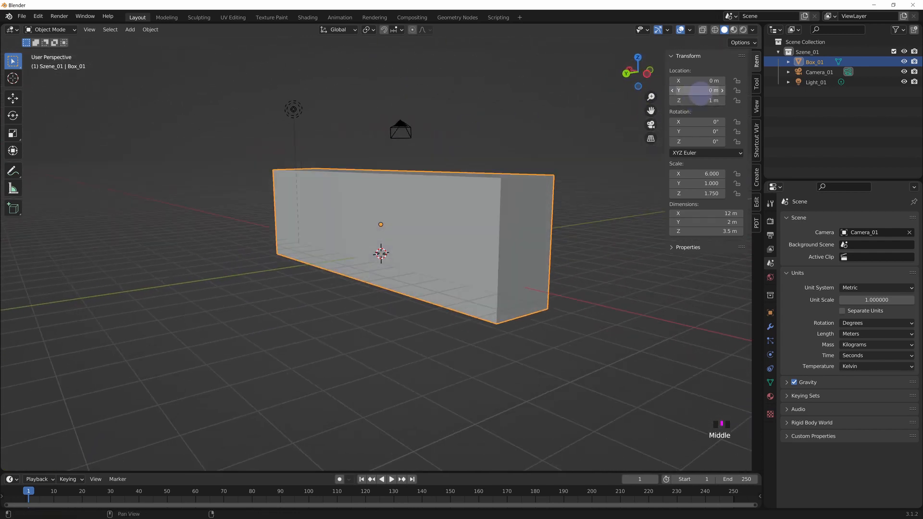
click(708, 101)
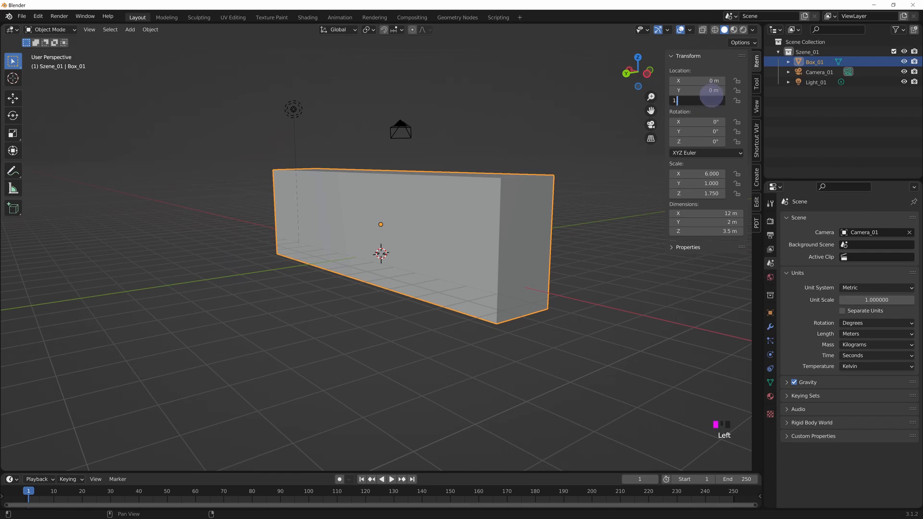
text(1.75)
key(Return)
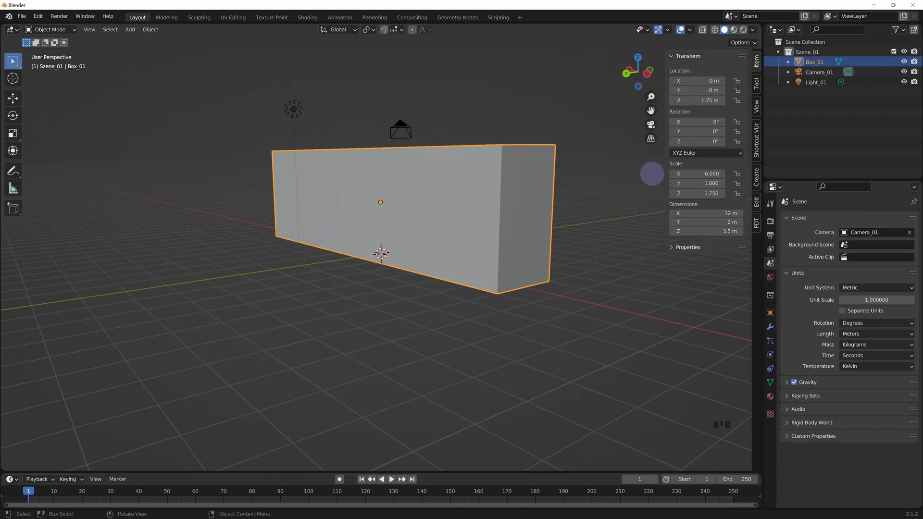
middle_drag(434, 355, 743, 259)
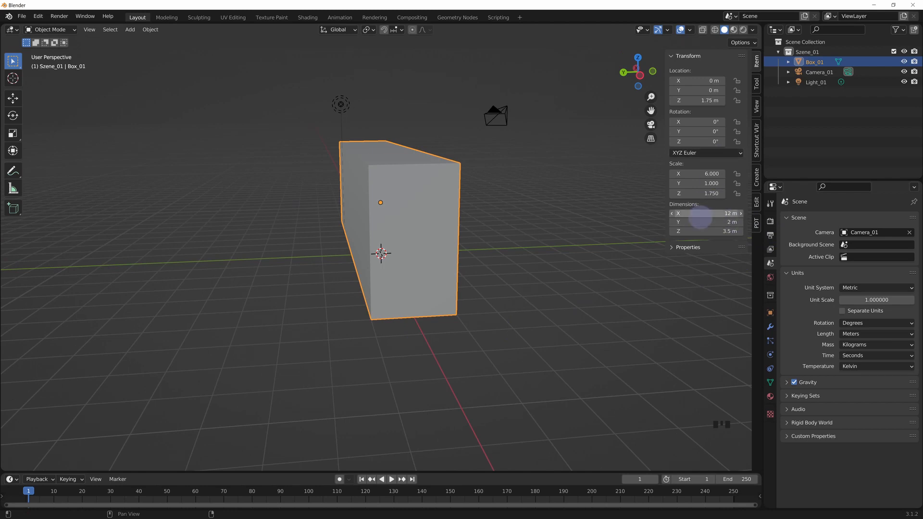
Flatten Box_01 to 0 m on Y, then set its dimensions to X 14.9 m and Y 1.5 m and deselect it
mouse_move(731, 221)
mouse_down()
mouse_move(707, 222)
mouse_move(726, 231)
mouse_move(716, 232)
mouse_up()
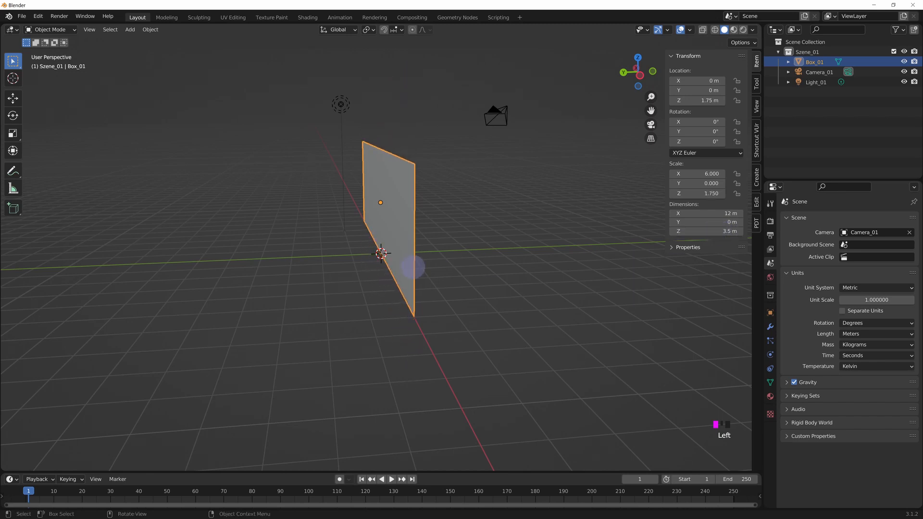
middle_drag(418, 267, 618, 258)
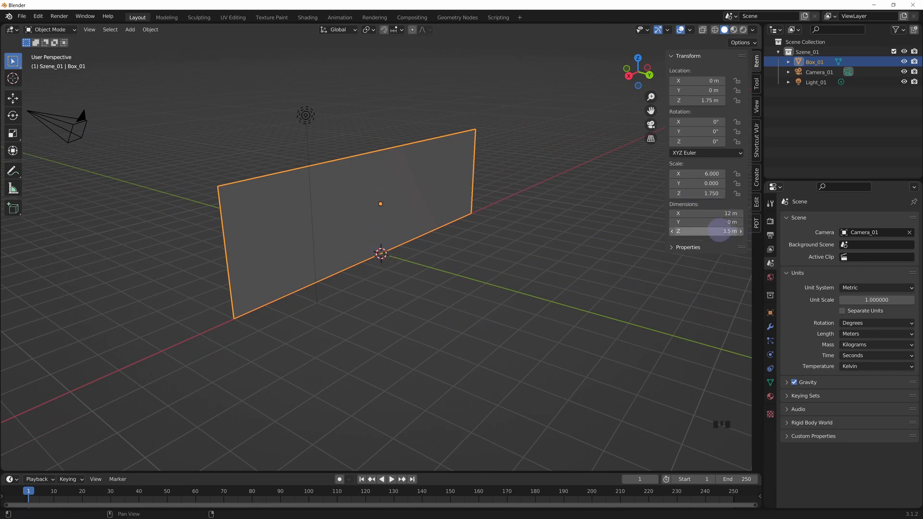
mouse_move(711, 226)
mouse_down()
mouse_move(726, 224)
mouse_move(680, 235)
mouse_move(734, 214)
mouse_move(721, 219)
mouse_up()
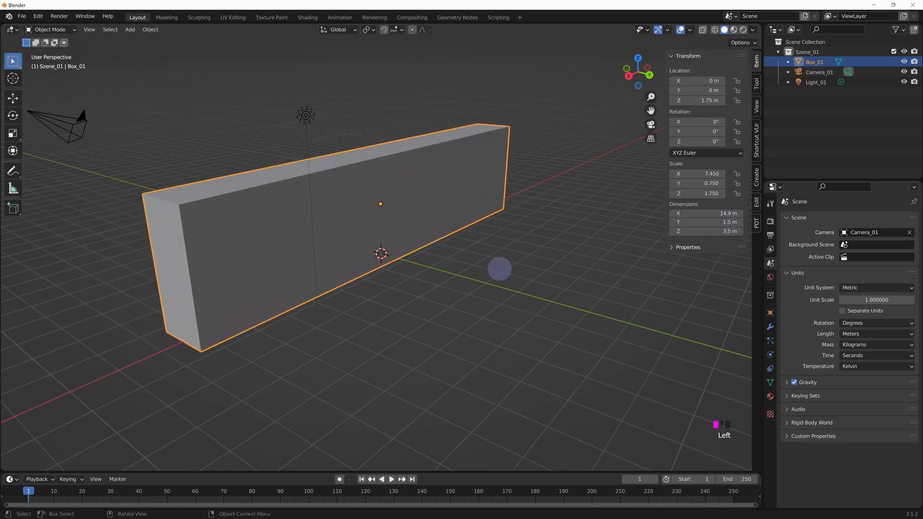
middle_drag(497, 270, 383, 251)
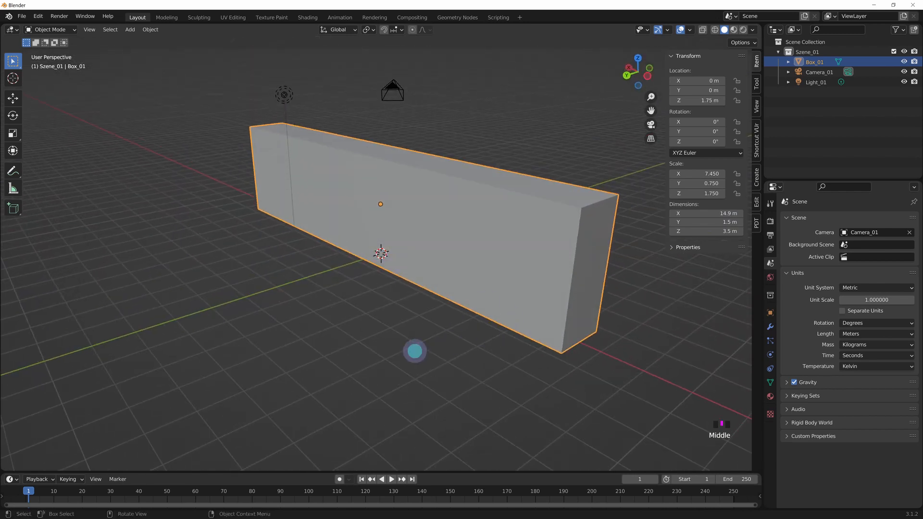
click(414, 351)
middle_drag(379, 295, 413, 156)
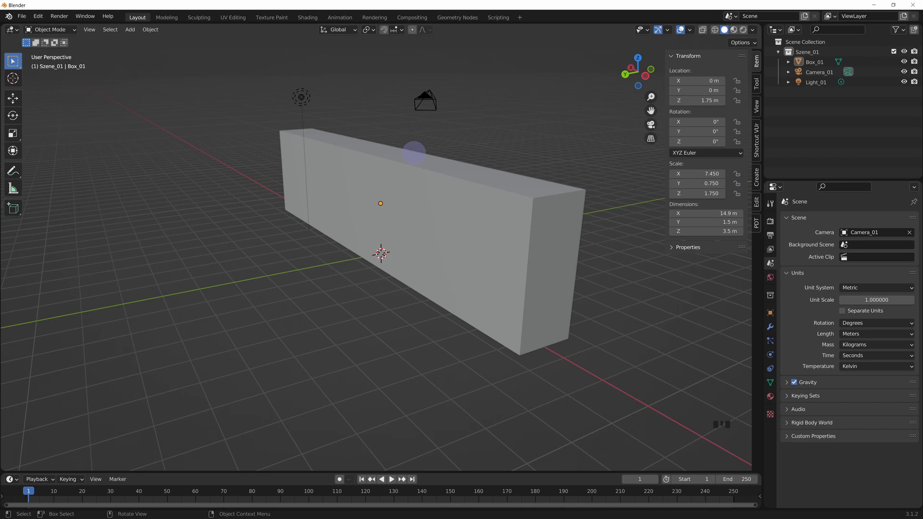
Hide the viewport's sidebar and switch the viewport shading to Wireframe
key(n)
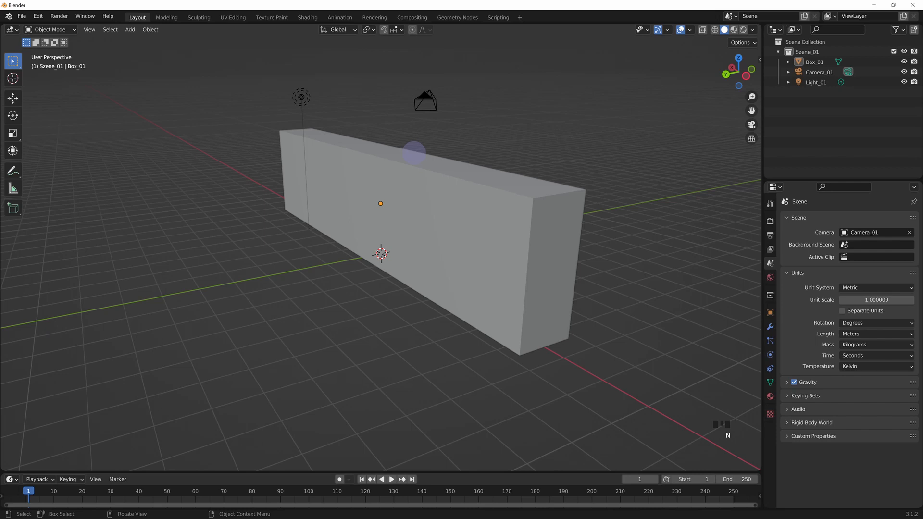
key(z)
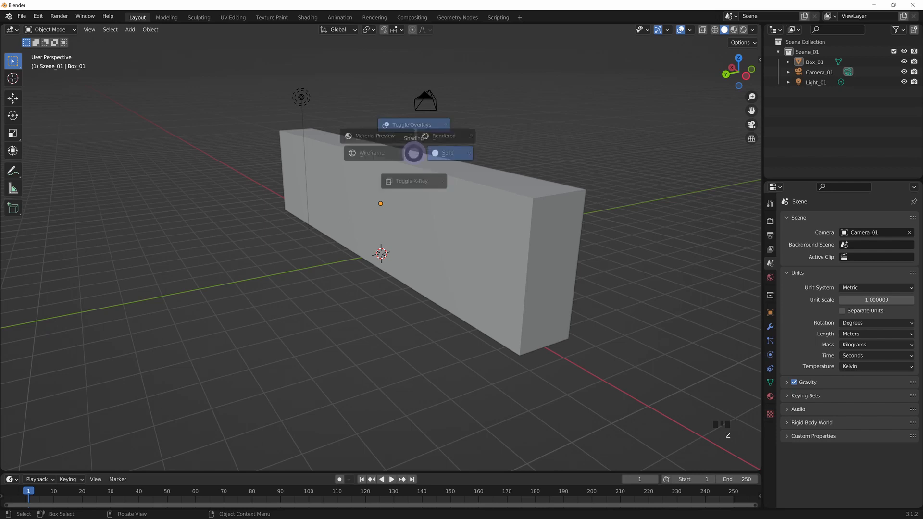
key(z)
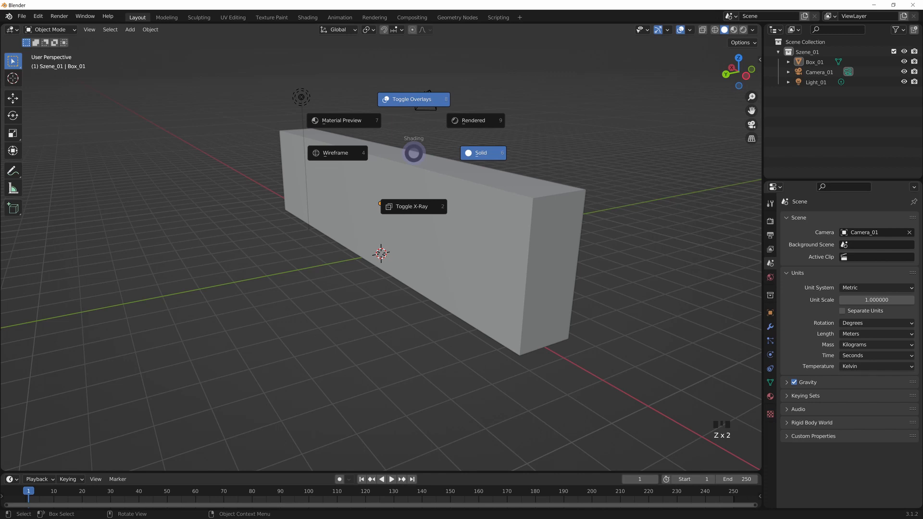
click(330, 153)
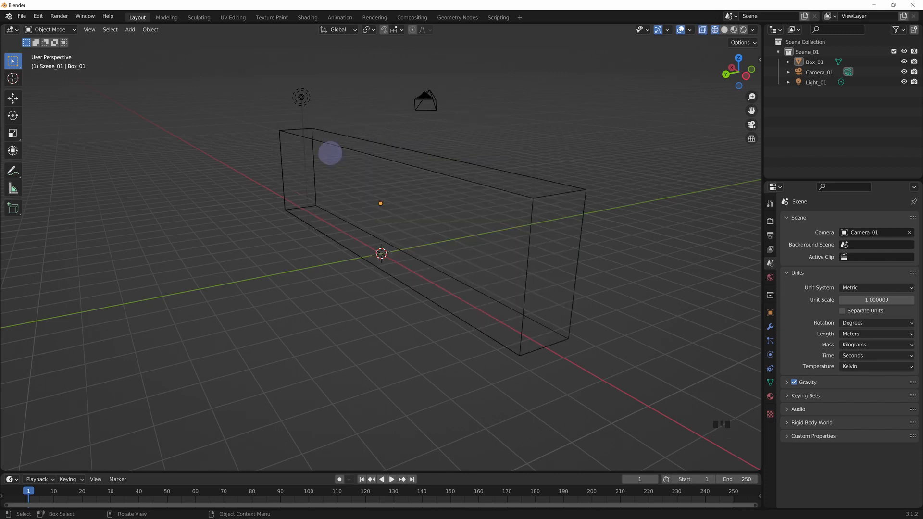
Switch the viewport shading to Material Preview and turn the overlays off
key(z)
click(270, 119)
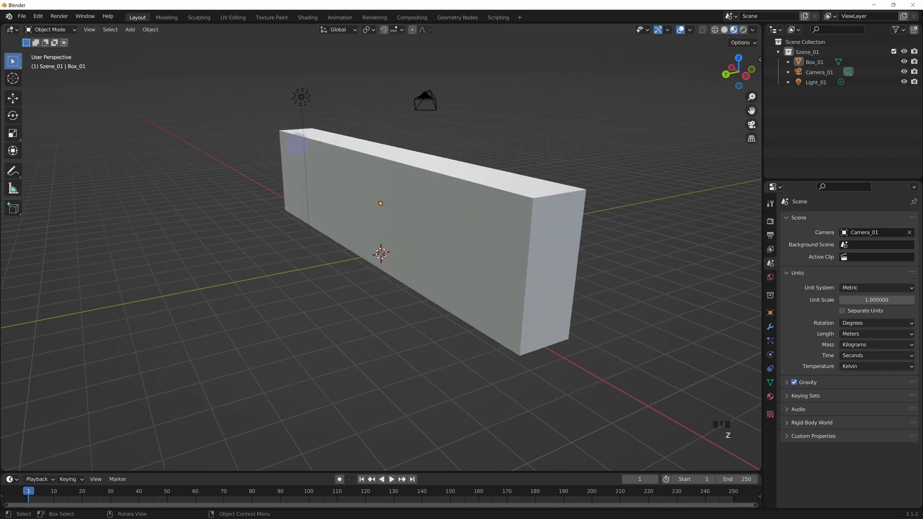
key(z)
click(302, 91)
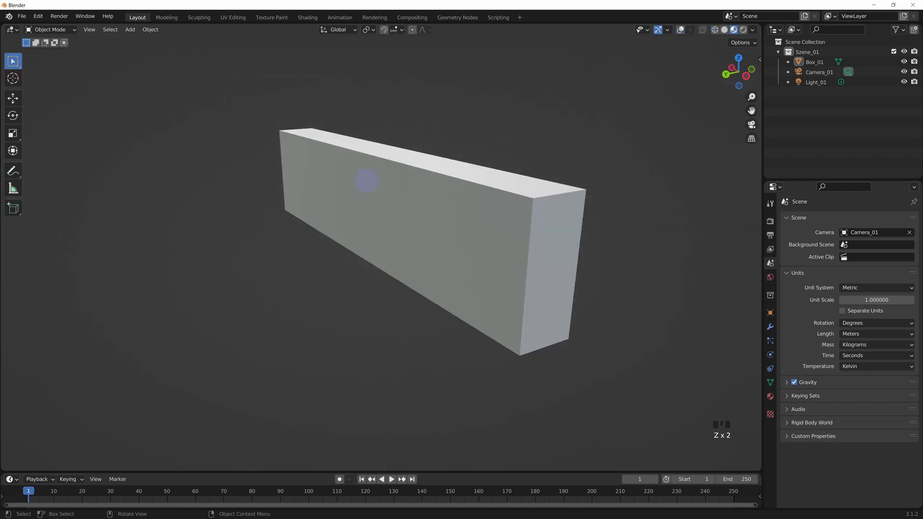
Switch the viewport shading to Rendered and then back to Solid
key(z)
click(429, 149)
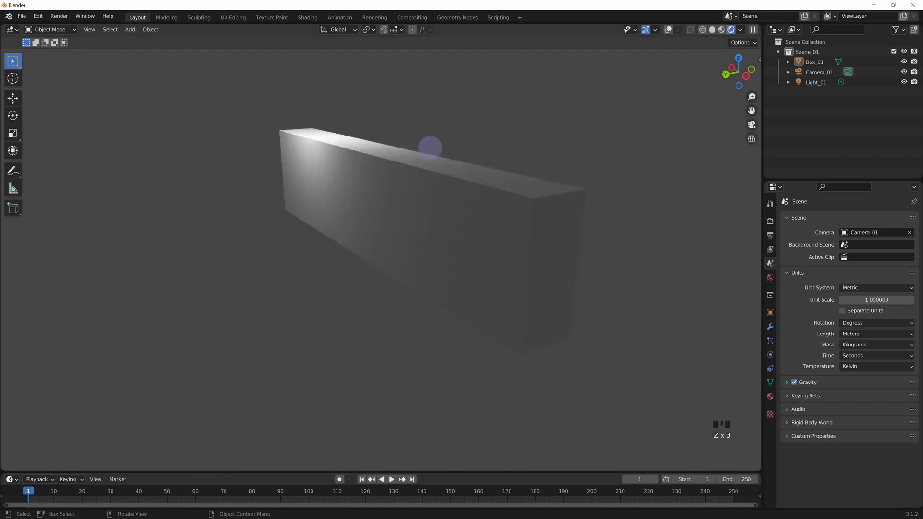
key(z)
click(498, 147)
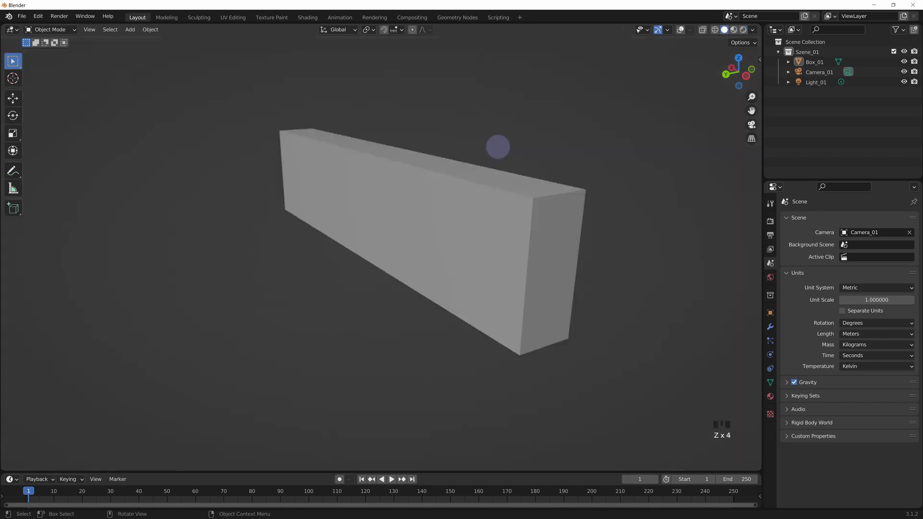
Change the viewport shading back to Material Preview and turn the overlays on again
key(z)
click(429, 114)
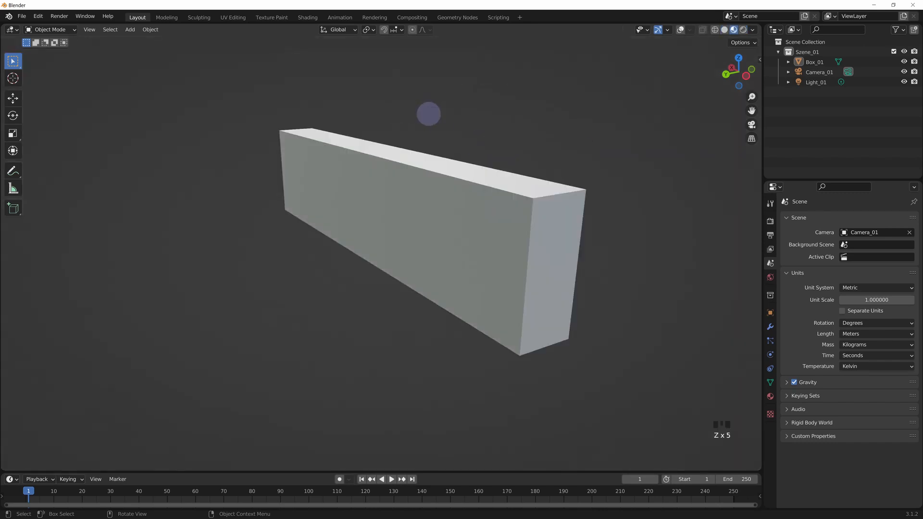
key(z)
click(426, 57)
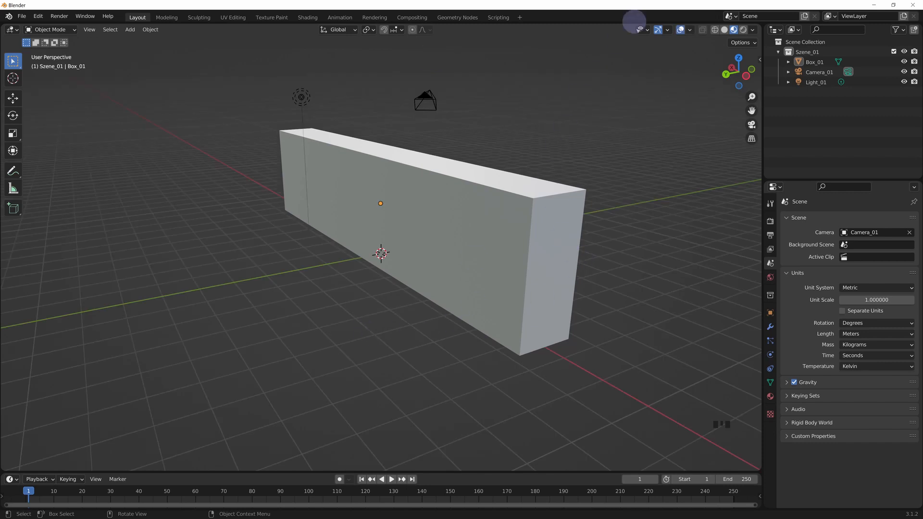
Cycle the viewport shading through Solid, Wireframe, Material Preview and Rendered, and finish on Material Preview
click(725, 30)
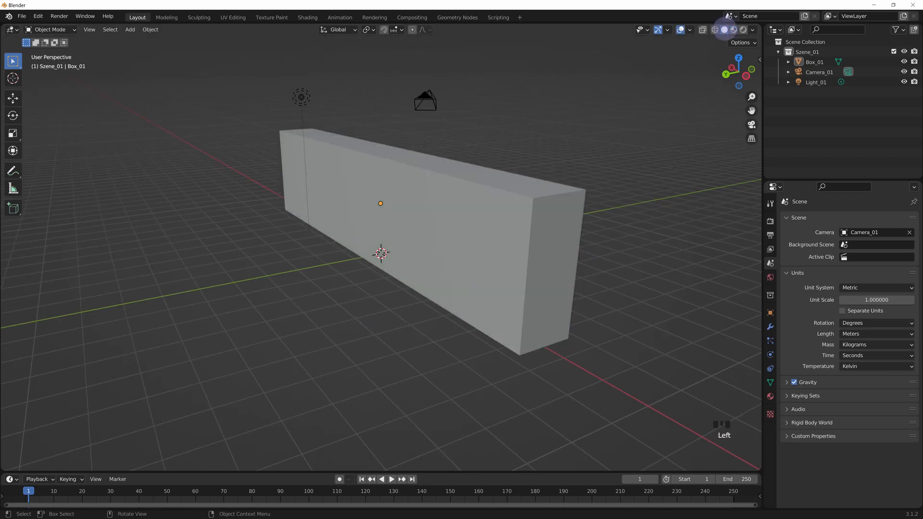
click(715, 30)
click(734, 30)
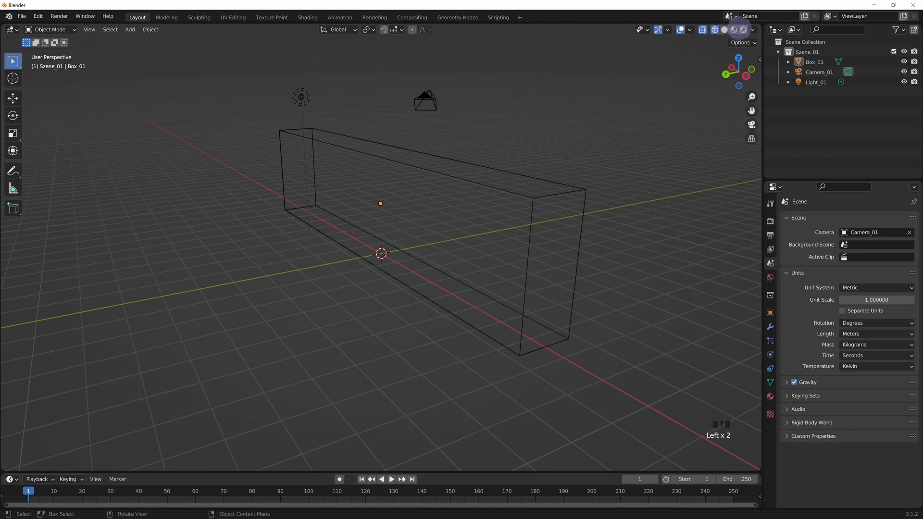
click(743, 30)
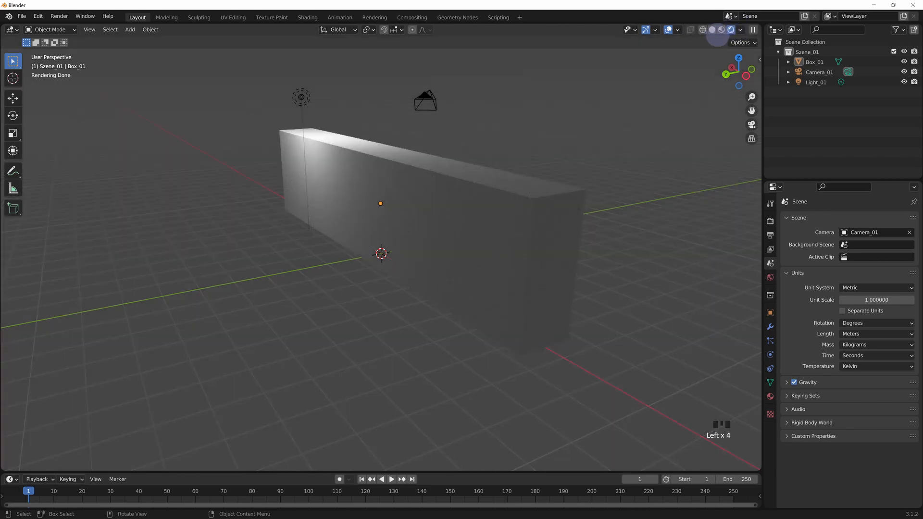
click(712, 29)
click(715, 29)
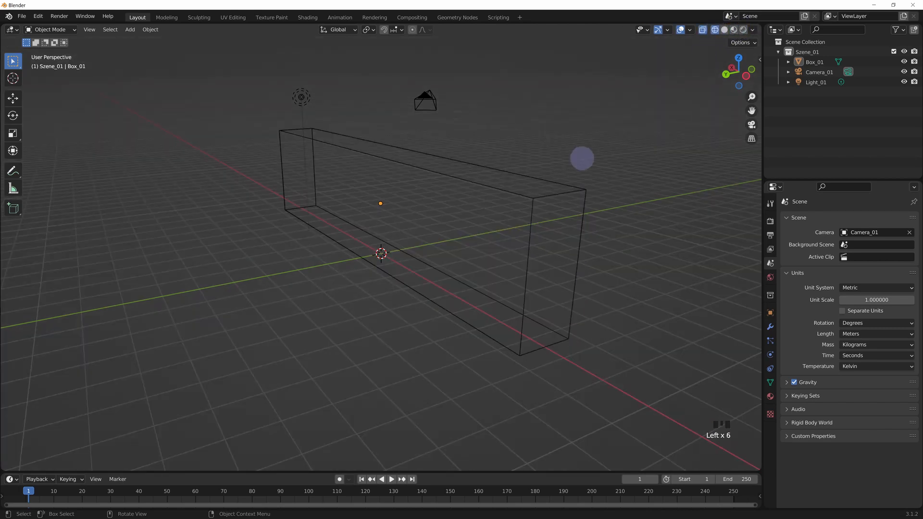
key(z)
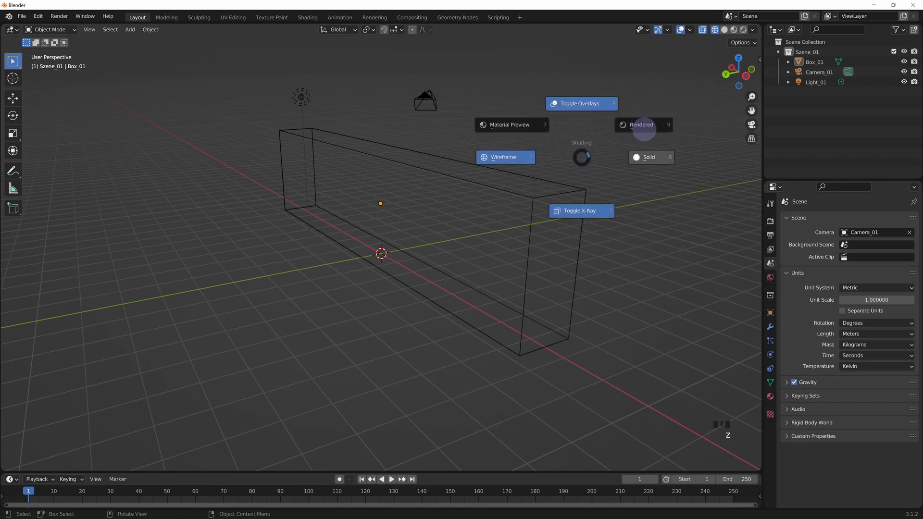
click(511, 125)
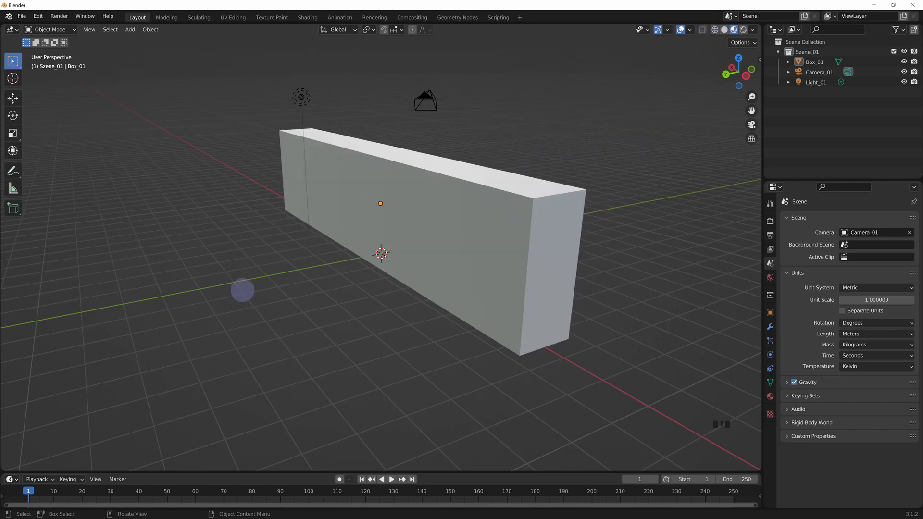
Examine the box from its other side, both close up and from farther away
middle_drag(243, 284, 517, 258)
scroll(517, 258, down, 2)
scroll(377, 221, down, 3)
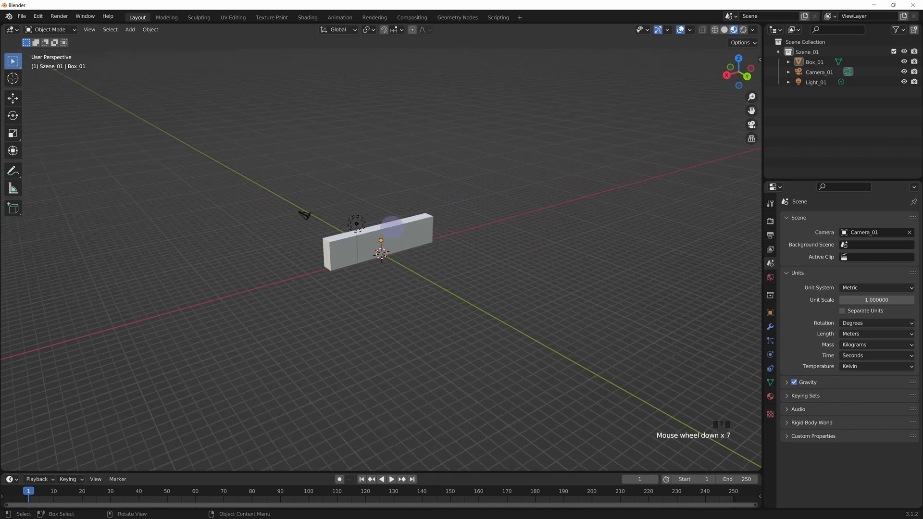
scroll(336, 252, up, 7)
scroll(341, 252, down, 4)
scroll(341, 252, up, 1)
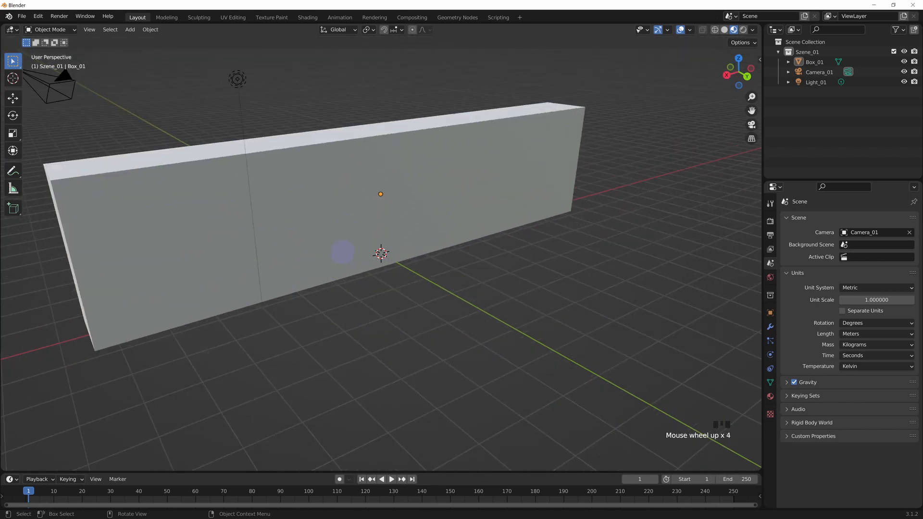
scroll(343, 252, down, 3)
scroll(344, 253, up, 2)
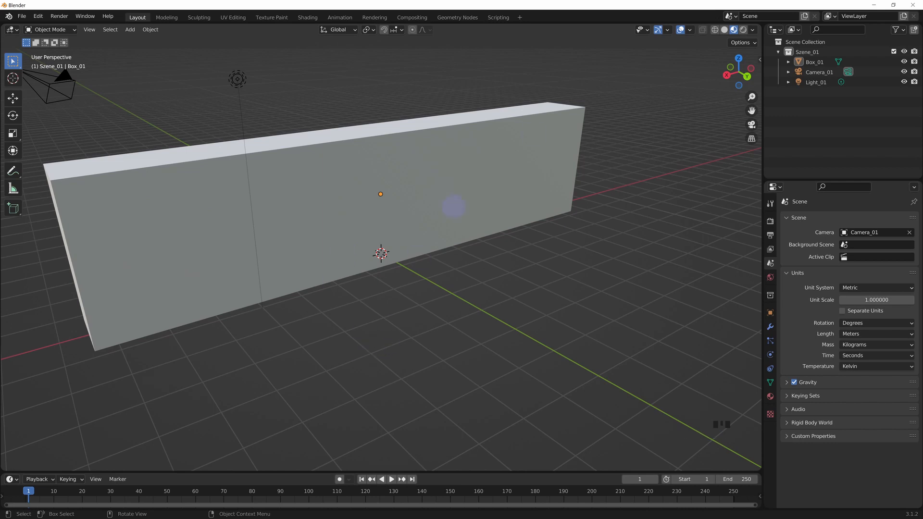
Select Box_01 through the Outliner and frame it in the viewport
scroll(540, 260, down, 10)
click(414, 236)
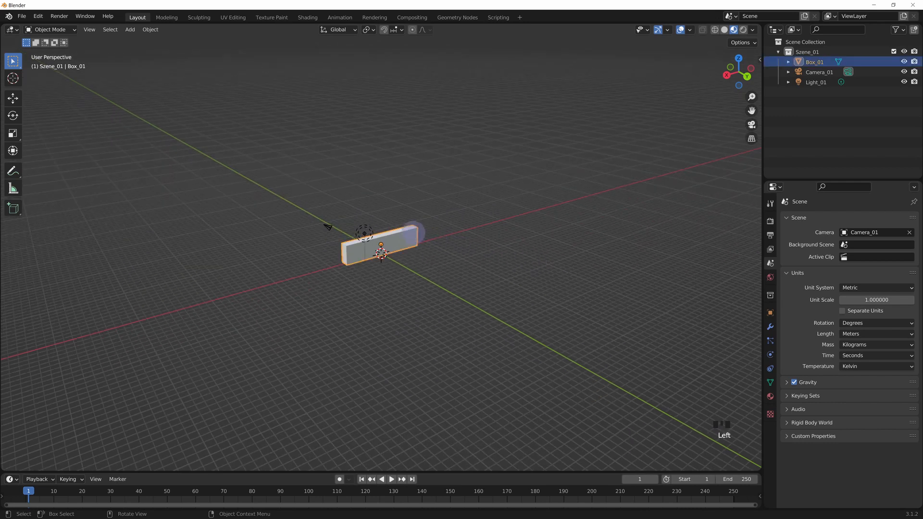
click(531, 215)
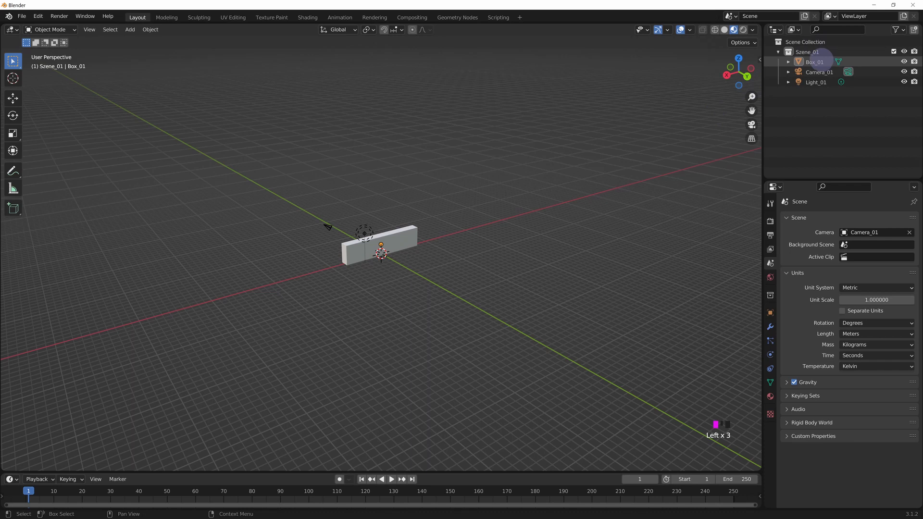
click(822, 61)
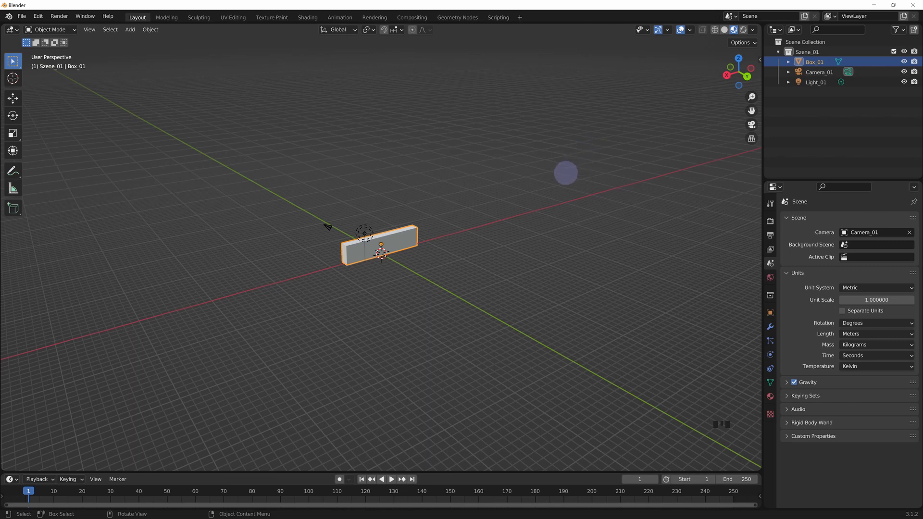
key(KP_Decimal)
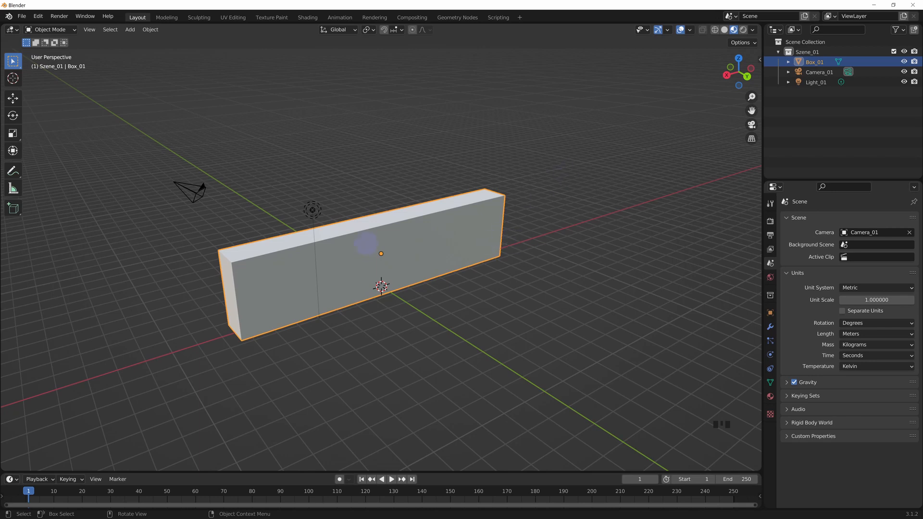
Select Box_01 from a far zoomed-out view and try to frame it
middle_drag(468, 220, 555, 196)
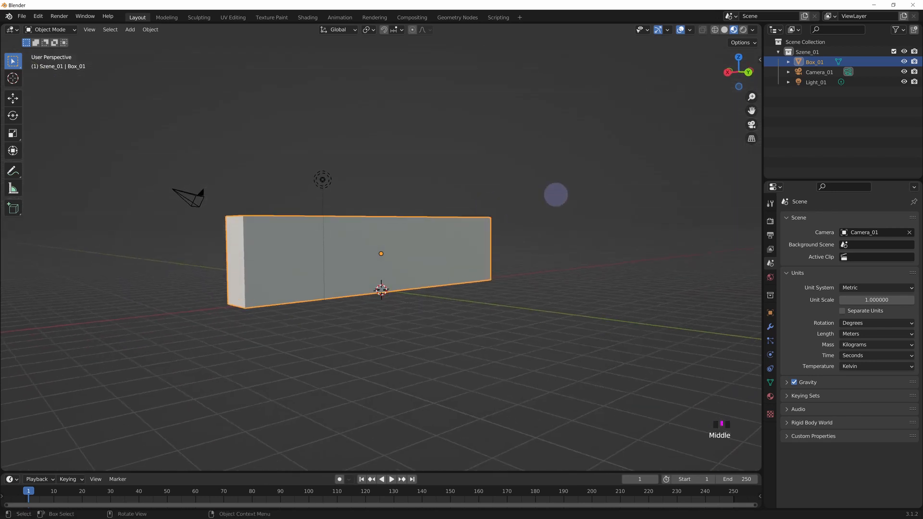
scroll(489, 243, down, 2)
scroll(486, 245, down, 17)
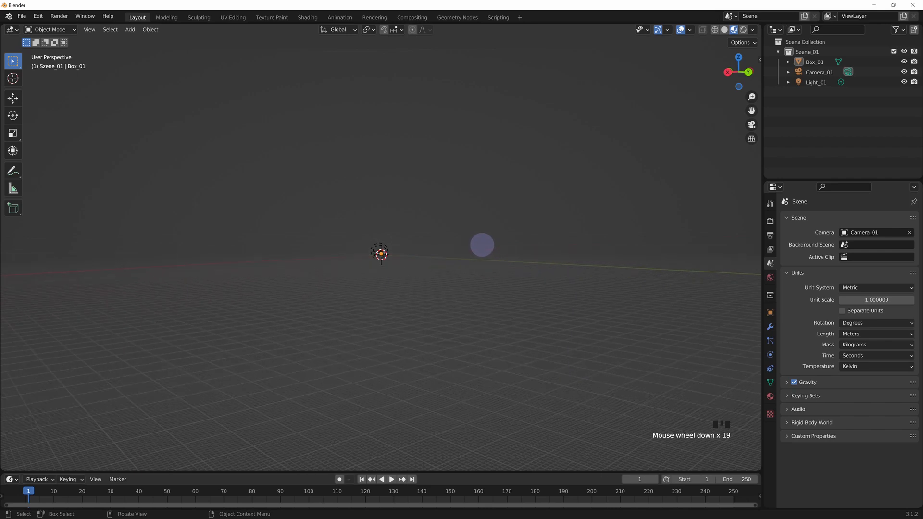
middle_drag(481, 243, 444, 272)
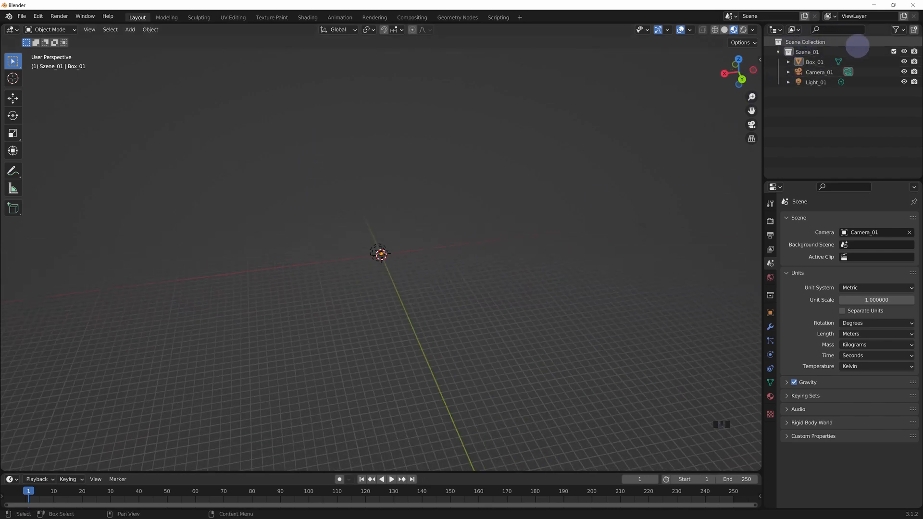
click(810, 62)
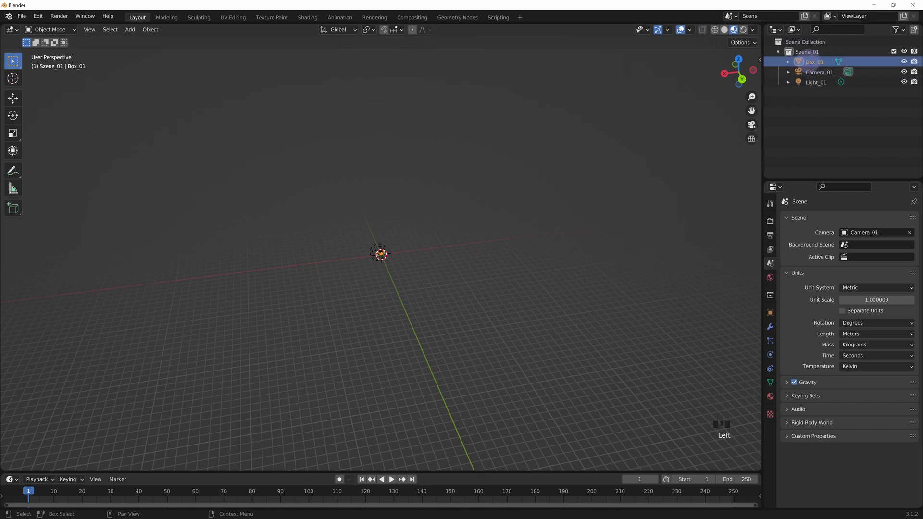
key(KP_Decimal)
Rename Box_01 to "." in the Outliner and bring the view closer to it
triple_click(801, 62)
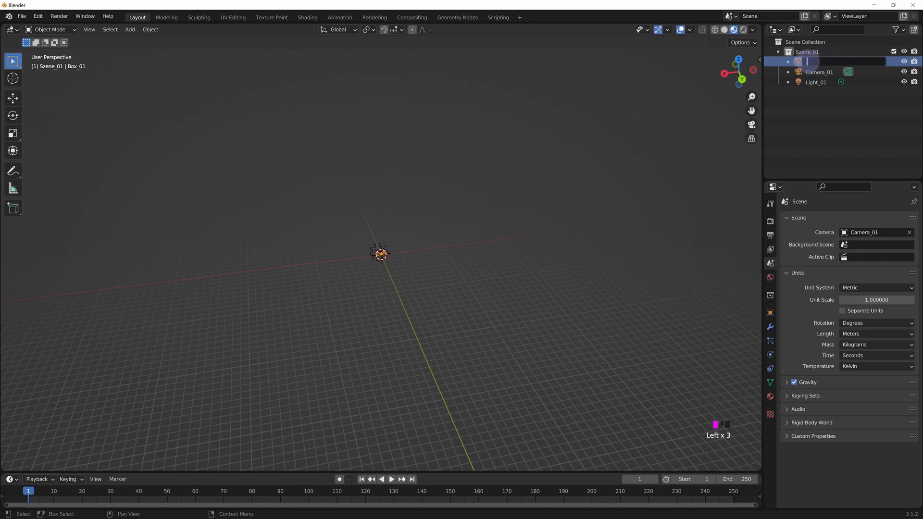
click(348, 301)
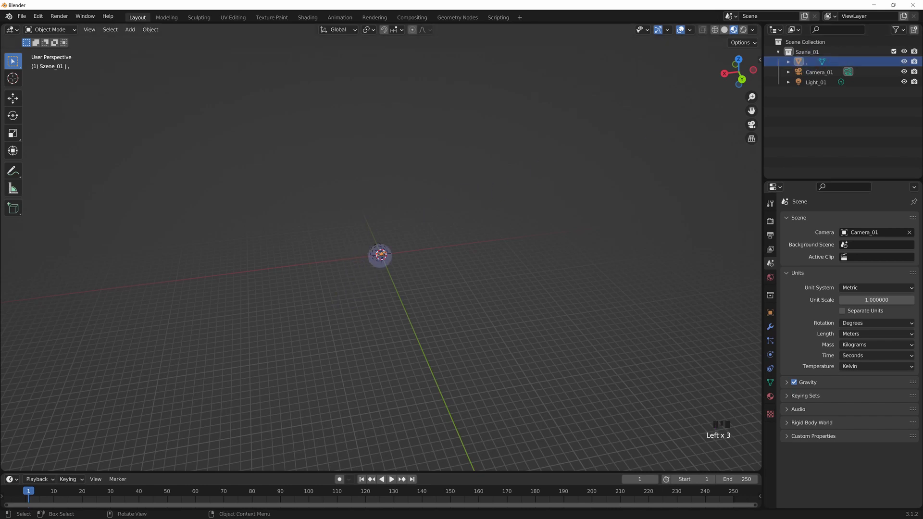
scroll(381, 254, up, 7)
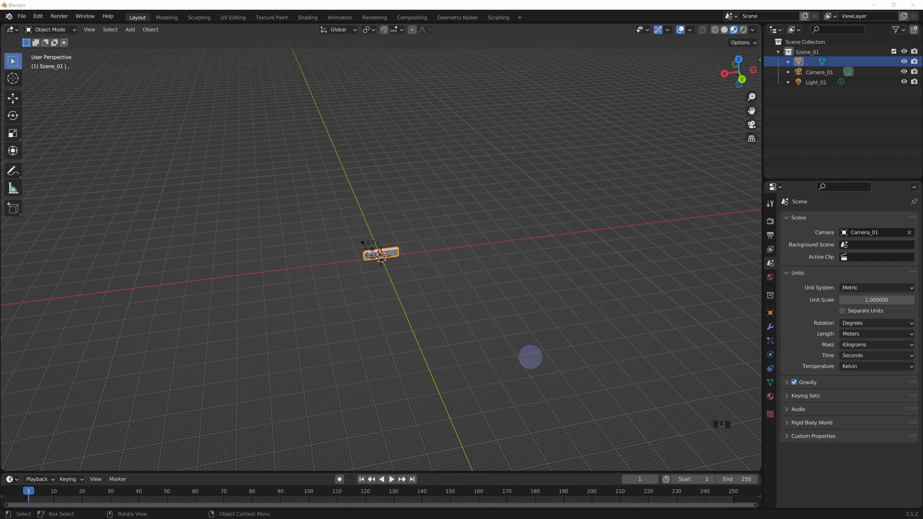
Select Cube_01 through the Outliner and frame it in the viewport
click(822, 62)
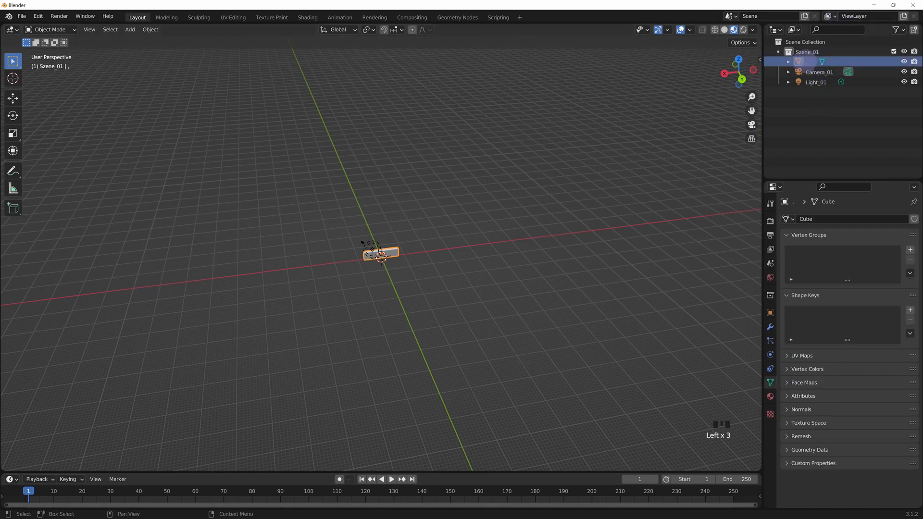
key(KP_Decimal)
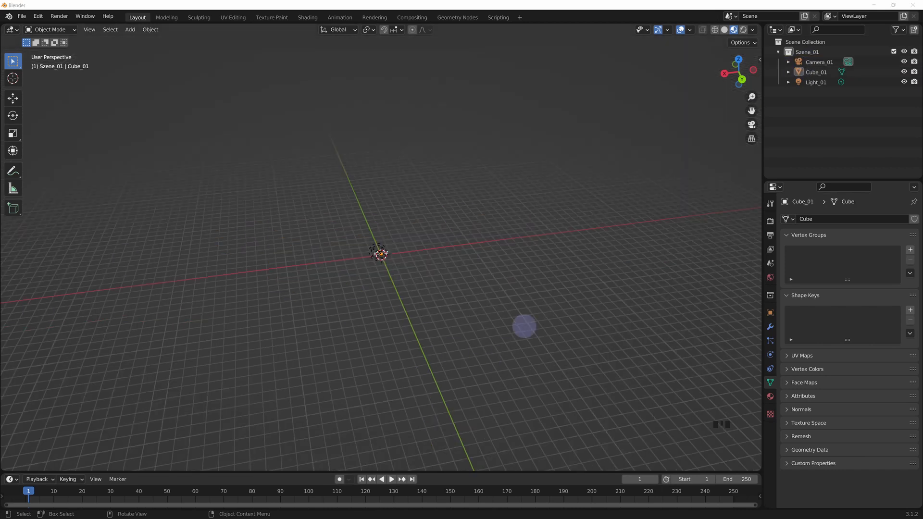
click(816, 72)
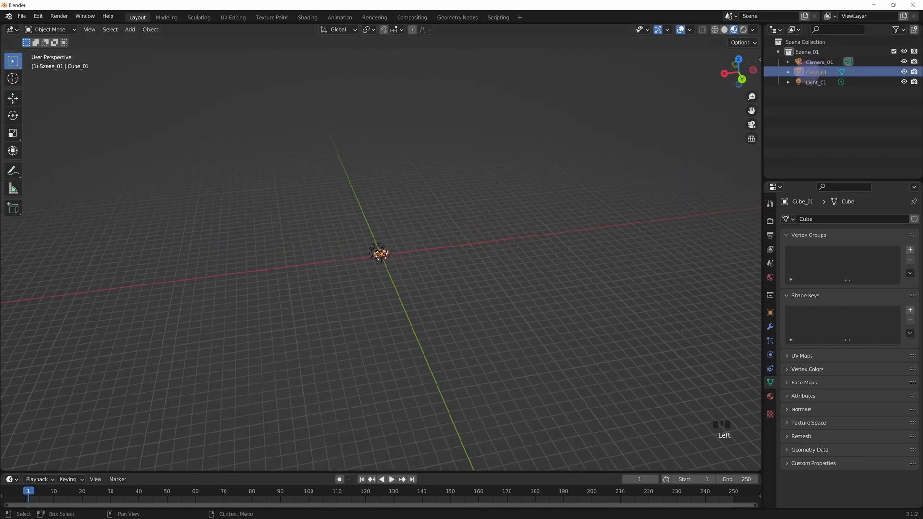
key(KP_Decimal)
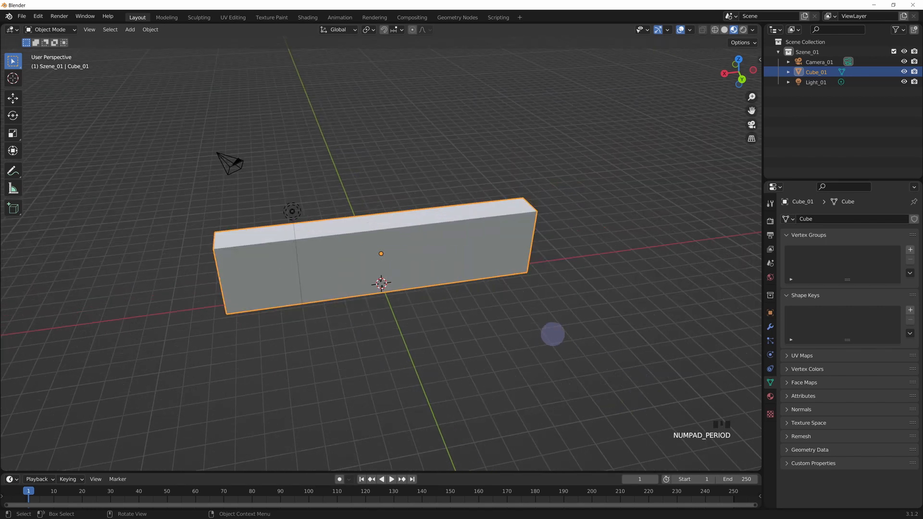
View Cube_01 from another side and from far away, and frame it again
middle_drag(552, 336, 446, 305)
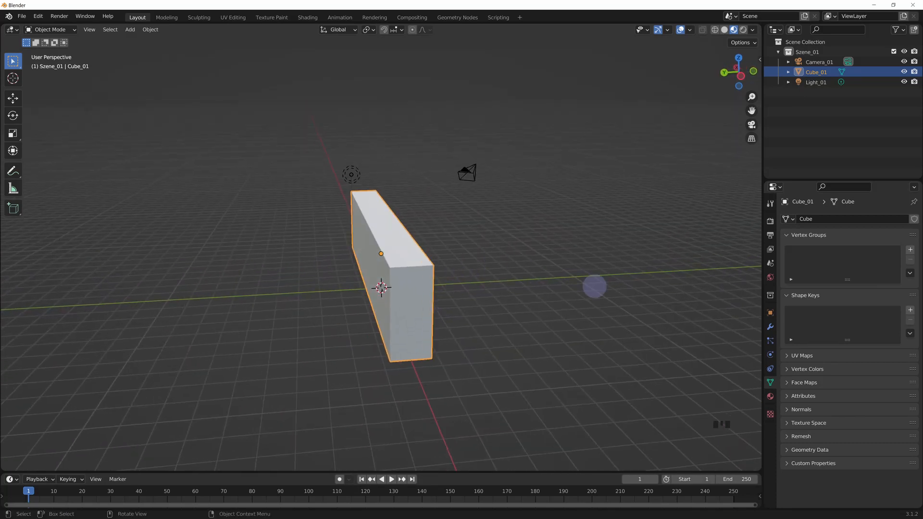
scroll(540, 162, down, 7)
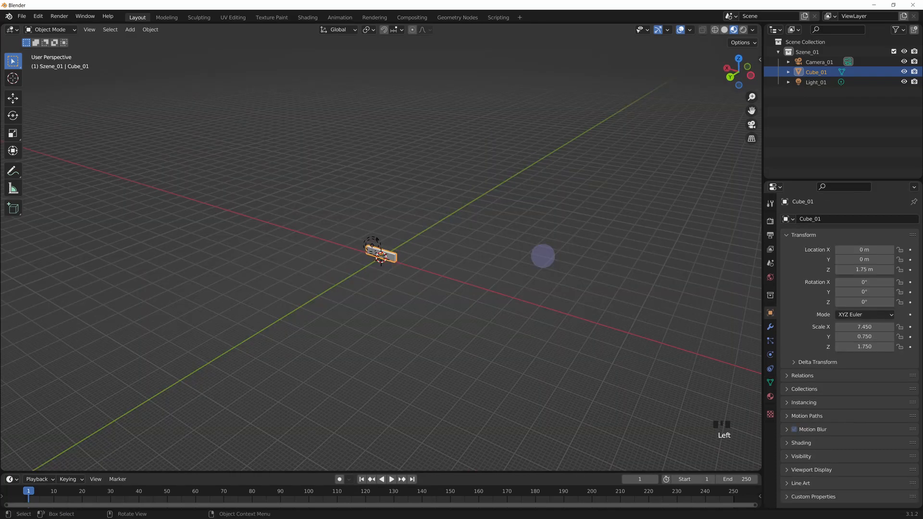
key(KP_Decimal)
Select Camera_01 in the viewport and frame it, and do the same with Light_01
click(350, 143)
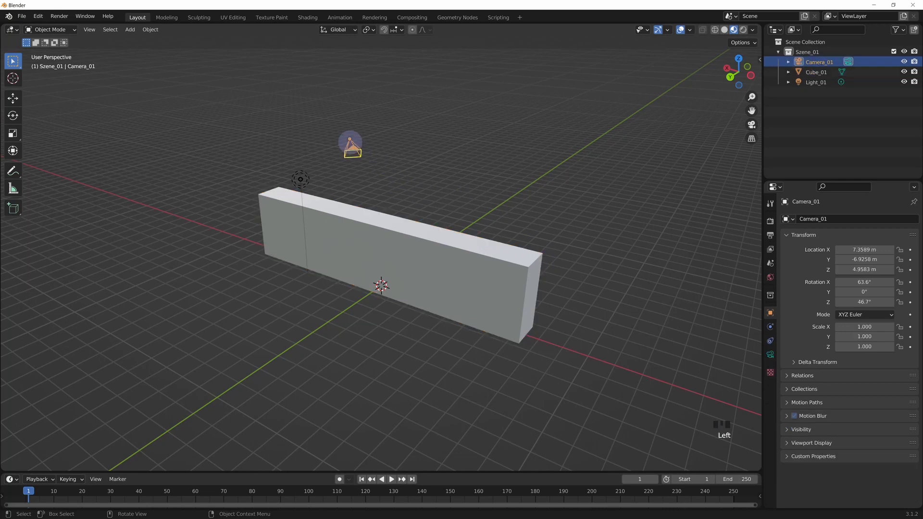
key(KP_Decimal)
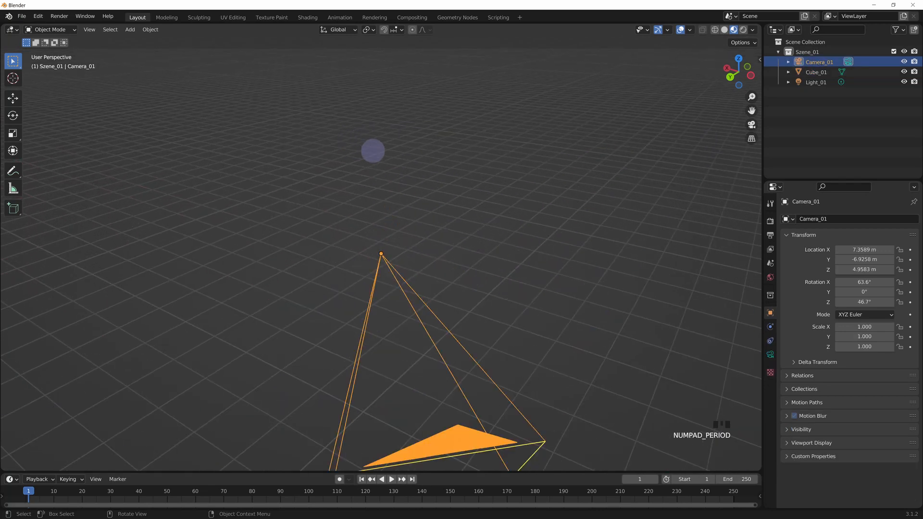
scroll(440, 146, down, 11)
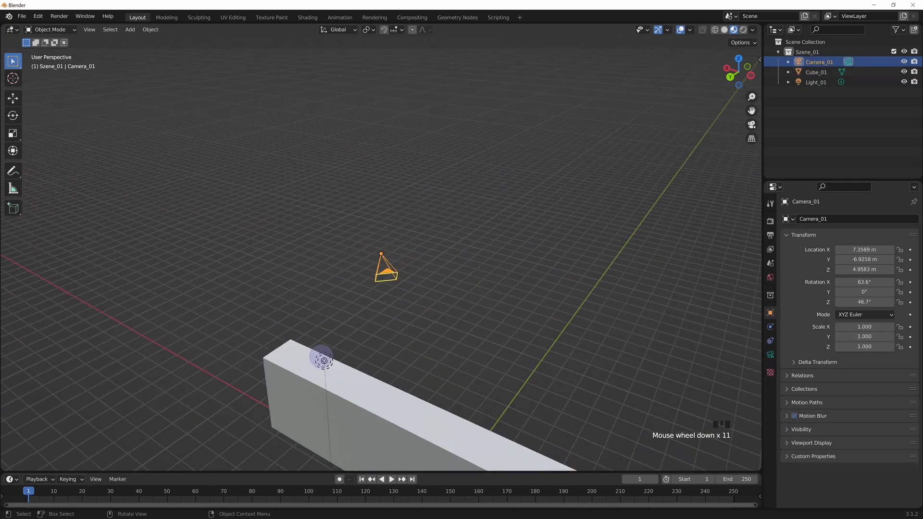
click(322, 358)
key(KP_Decimal)
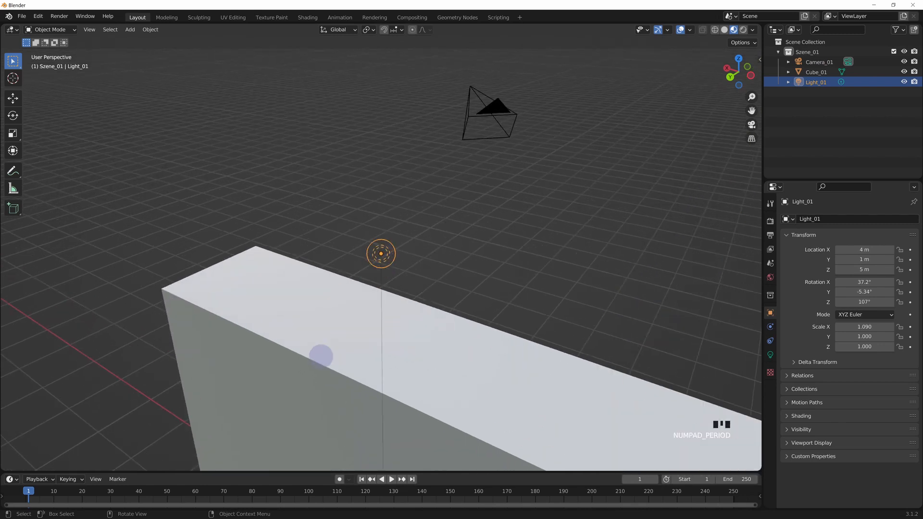
Select Camera_01 and turn the view around to the other long side of the box
click(510, 269)
middle_drag(273, 309, 286, 295)
middle_drag(286, 295, 375, 240)
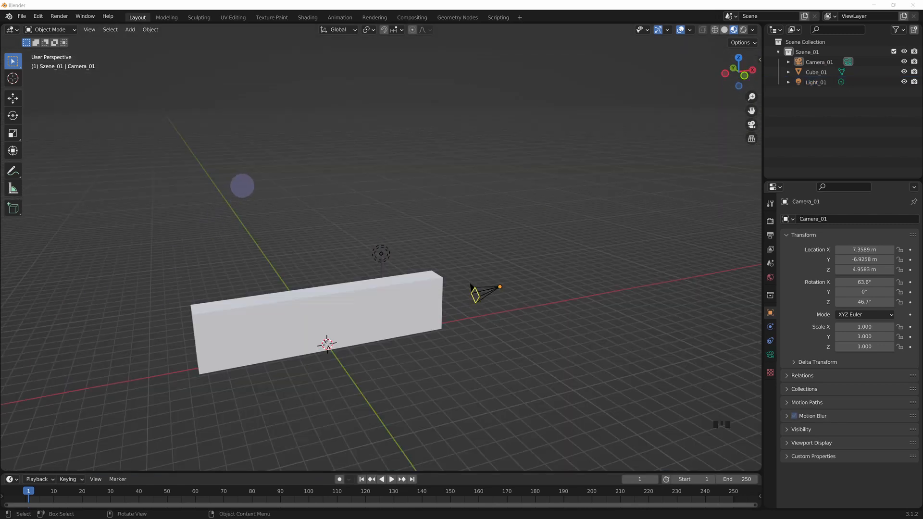
middle_drag(259, 215, 278, 221)
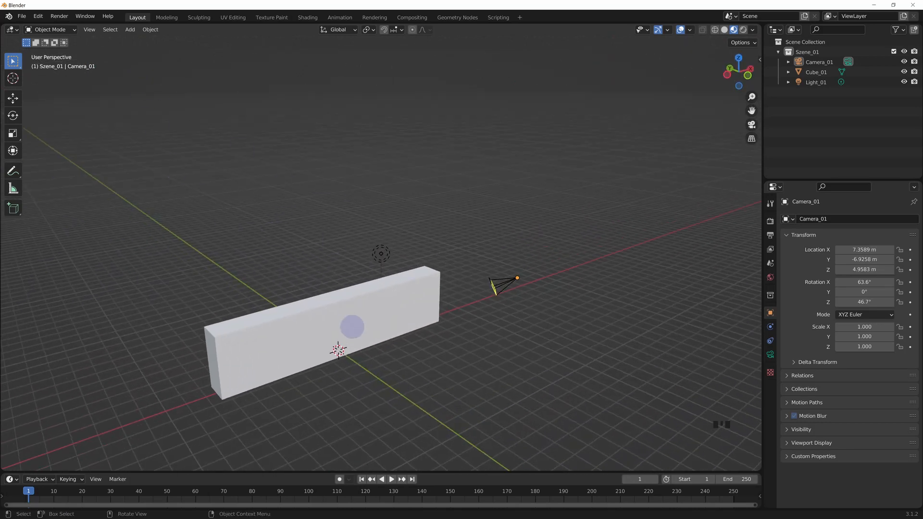
Select Cube_01 and move it freely, trying the constraints along the global Y, X and Z axes
click(373, 304)
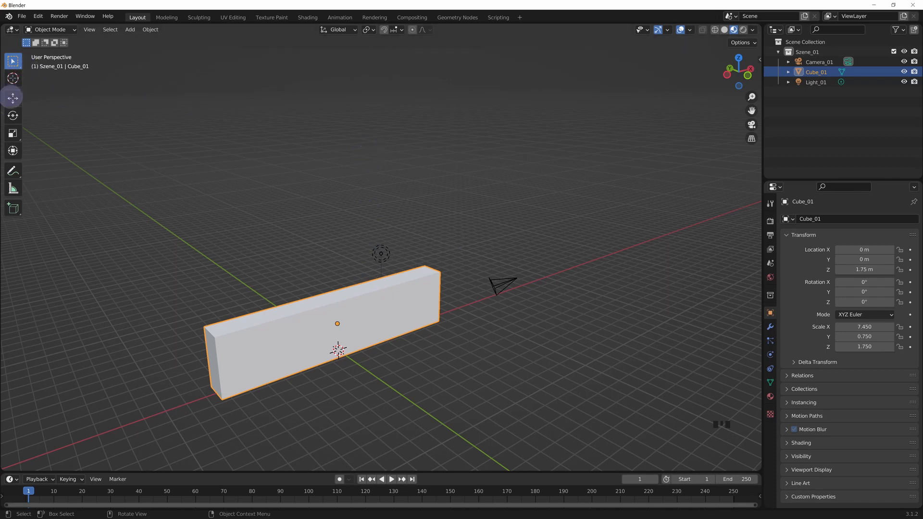
key(g)
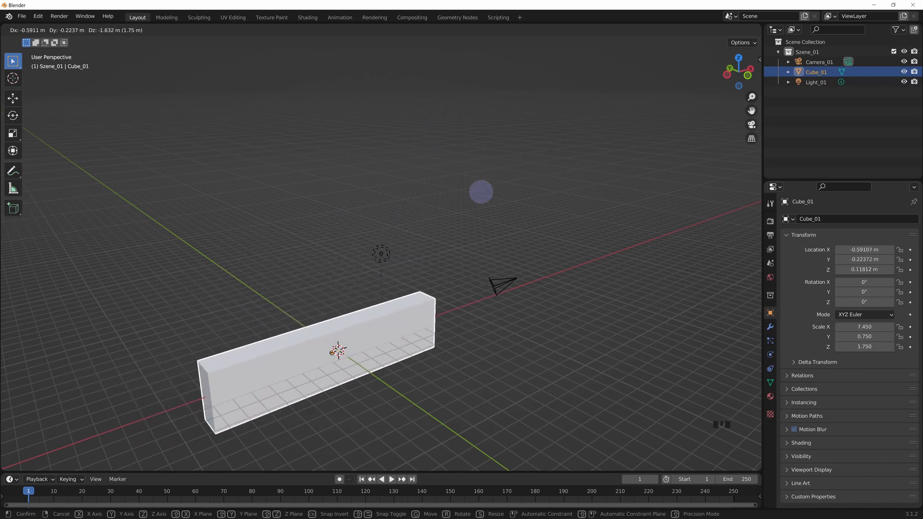
key(y)
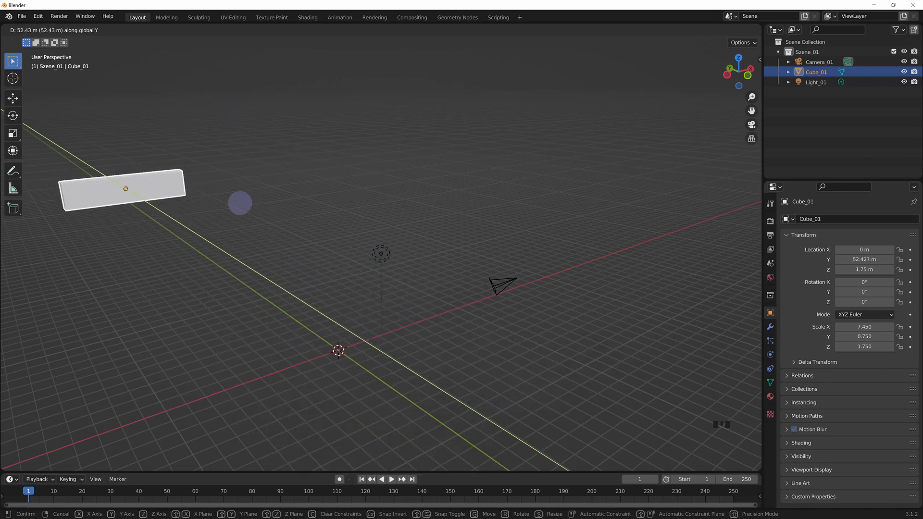
key(x)
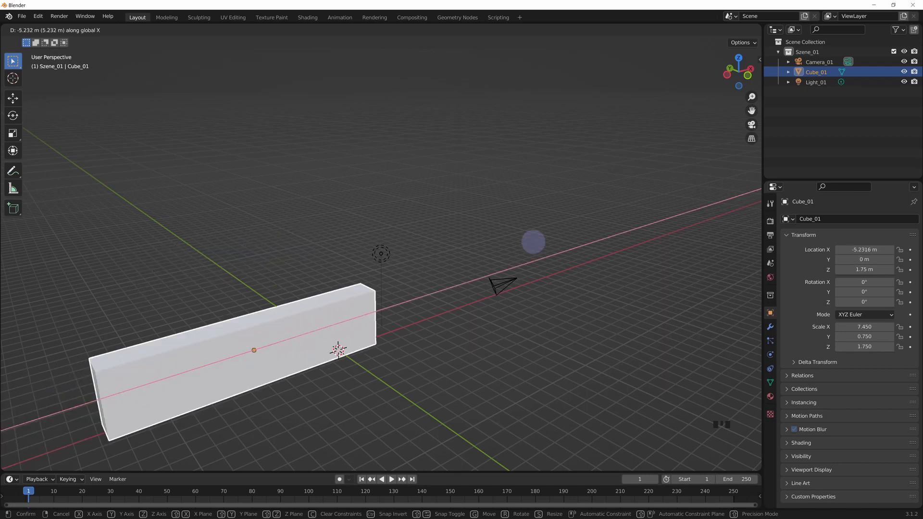
key(z)
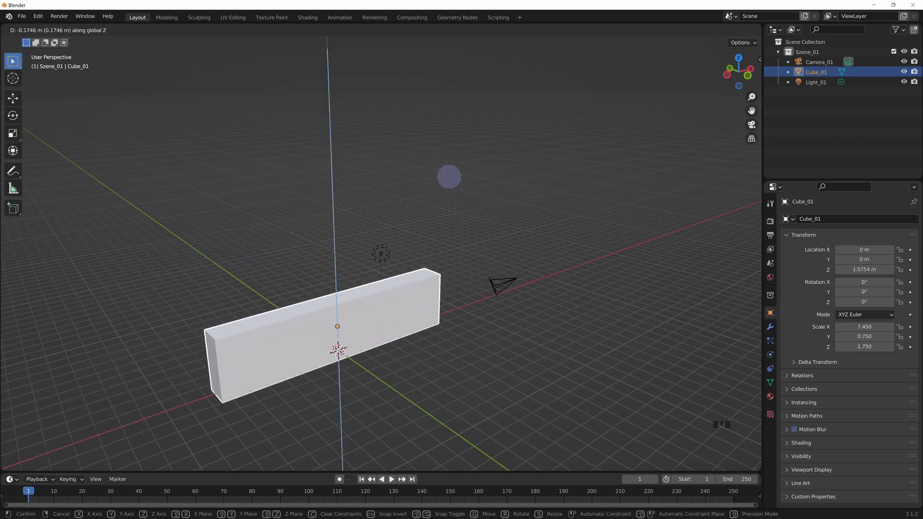
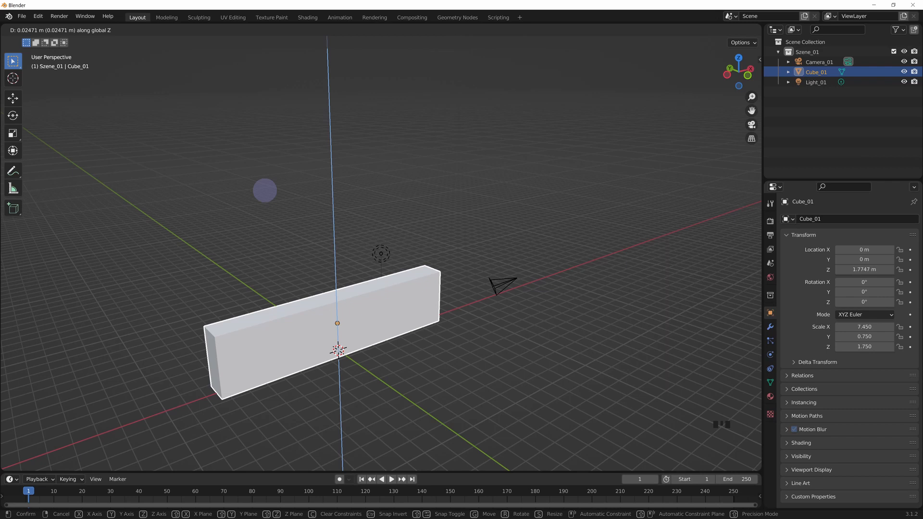
Move the cube up 1 m along the global Z axis
text(1)
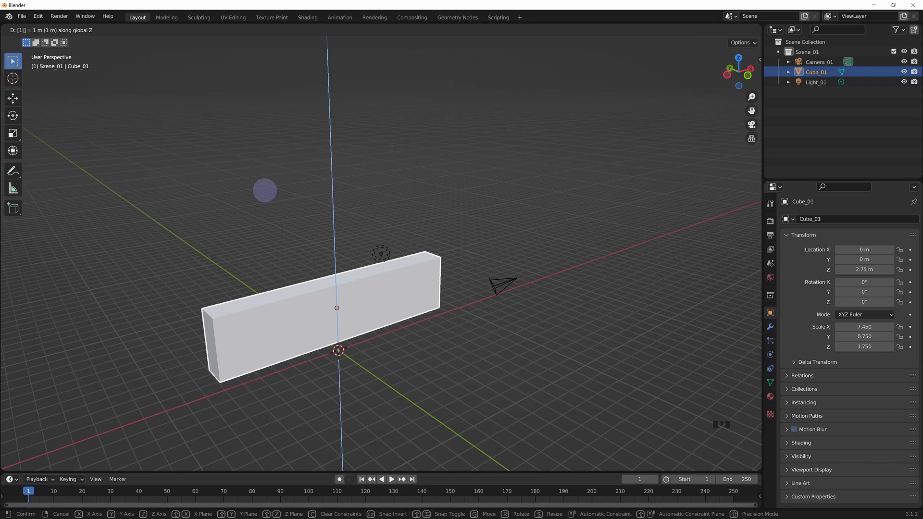
key(Return)
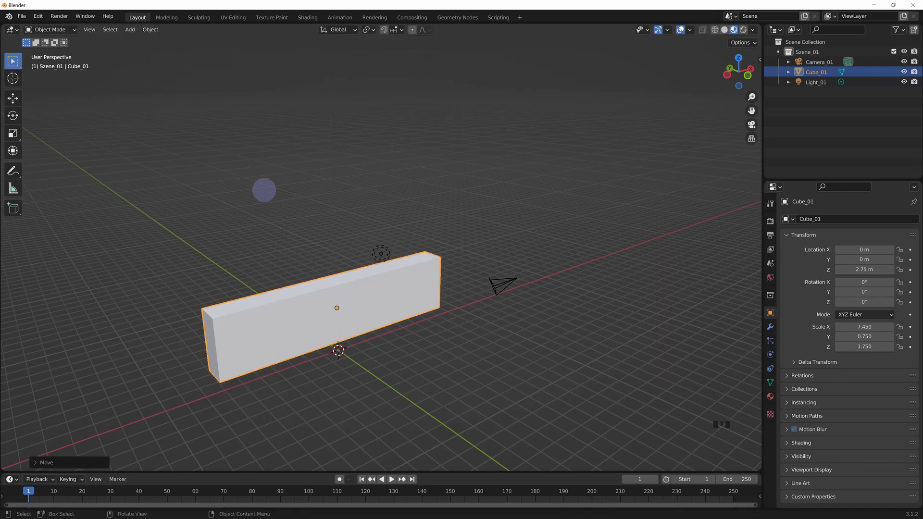
Examine the raised cube's position in the front, top, bottom, right and back orthographic views
middle_drag(453, 246, 416, 219)
key(KP_1)
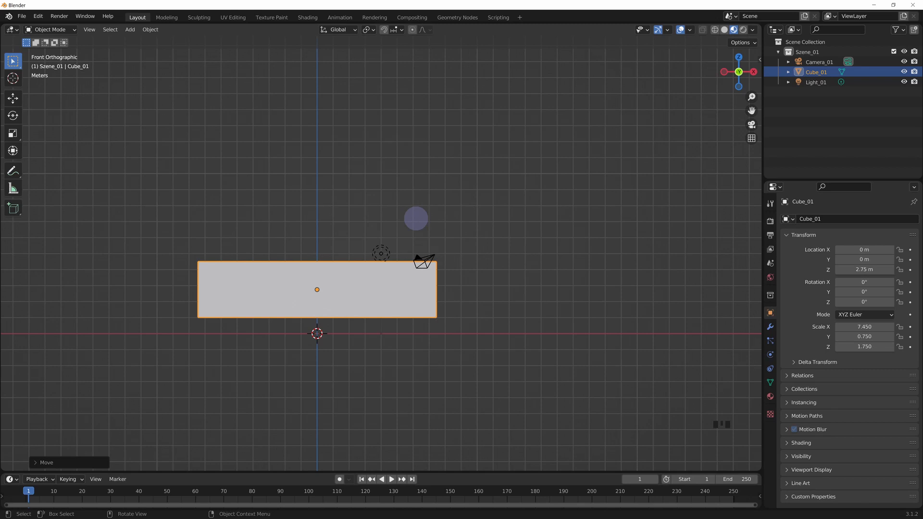
key(KP_7)
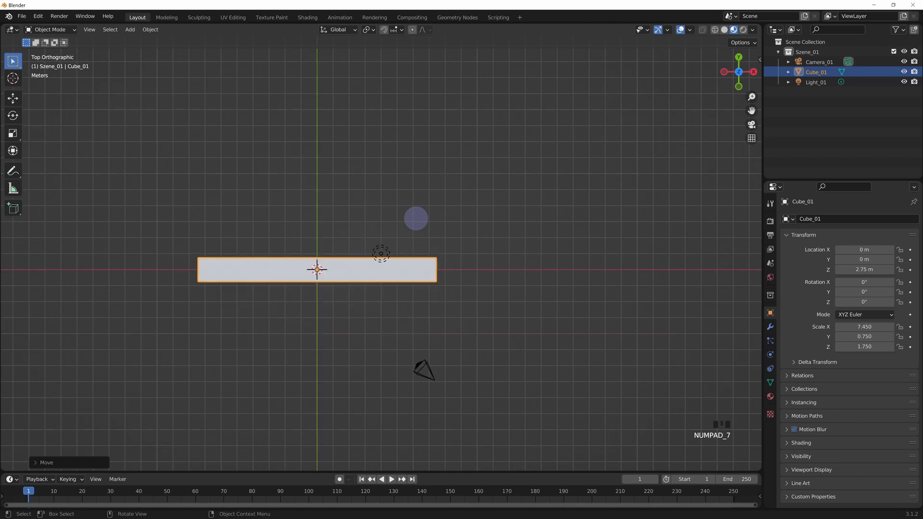
key(KP_9)
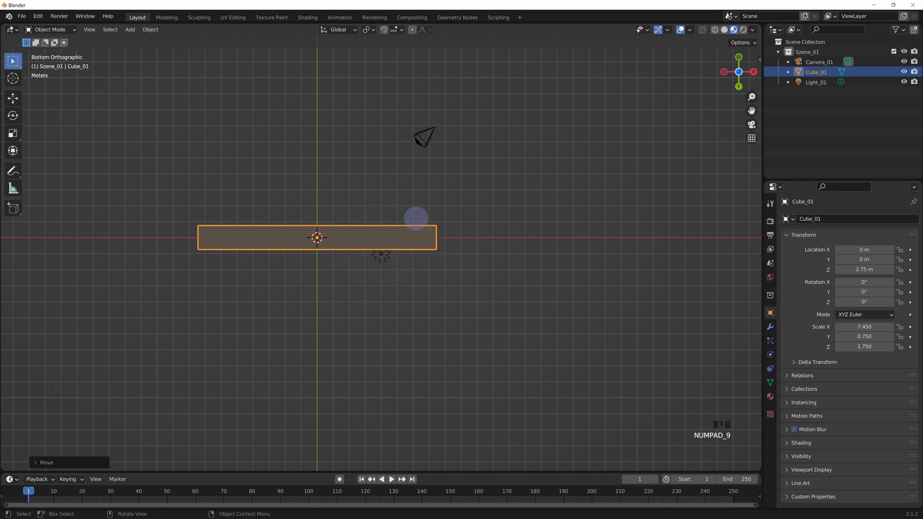
key(KP_3)
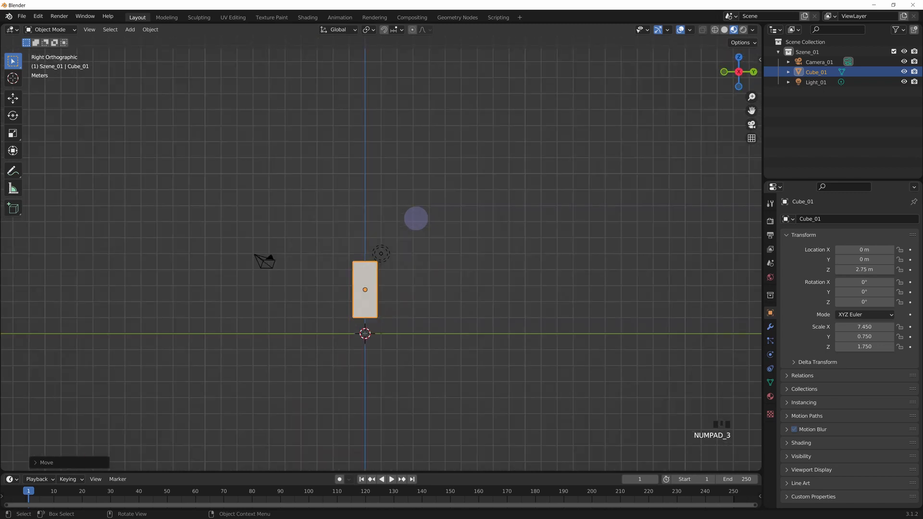
key(KP_1)
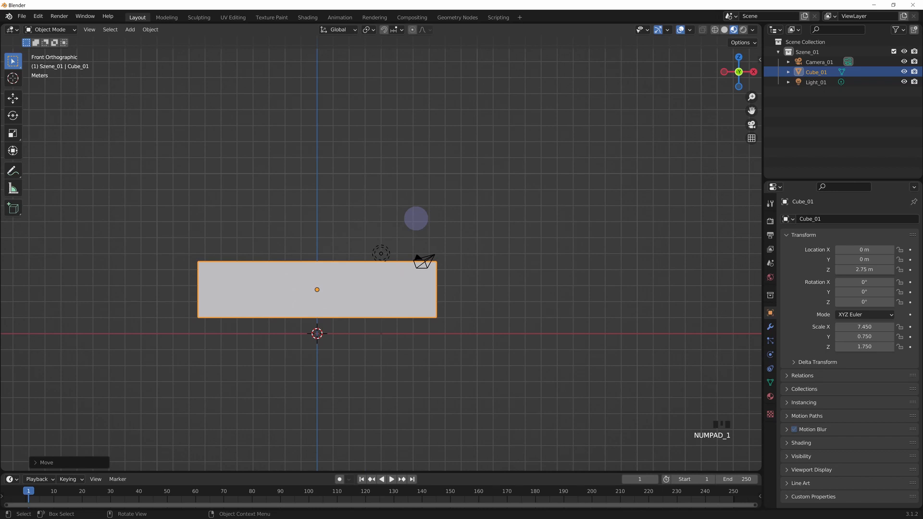
key(KP_7)
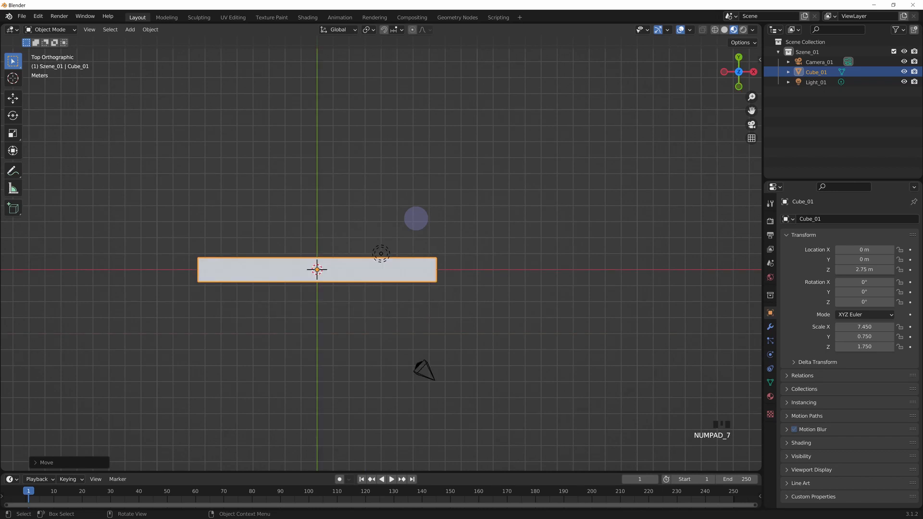
click(739, 57)
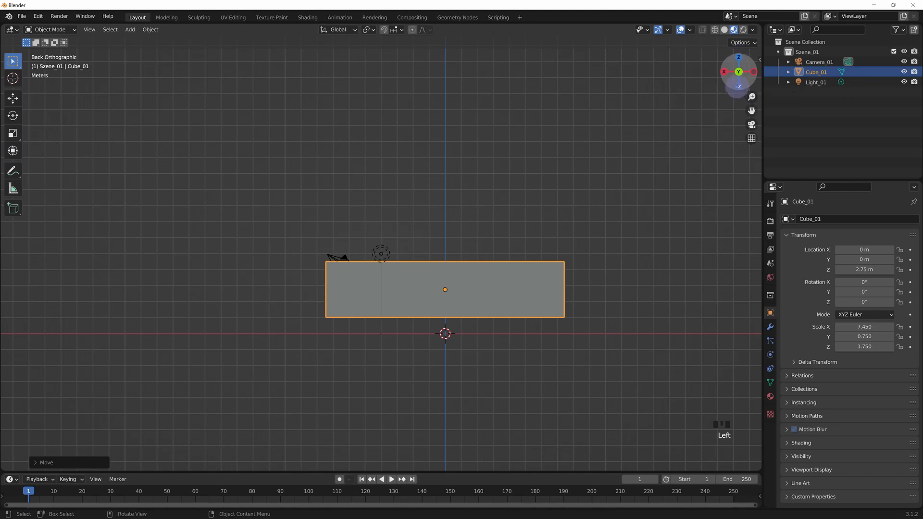
double_click(739, 57)
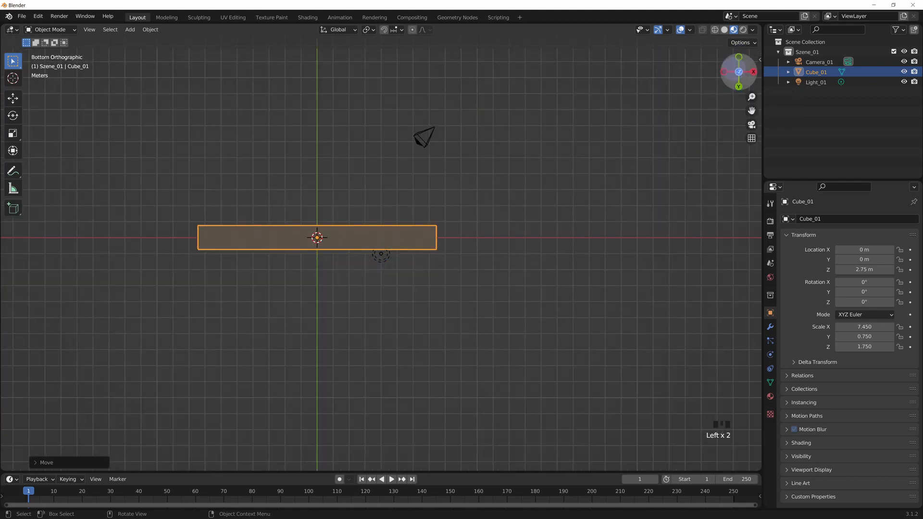
click(723, 71)
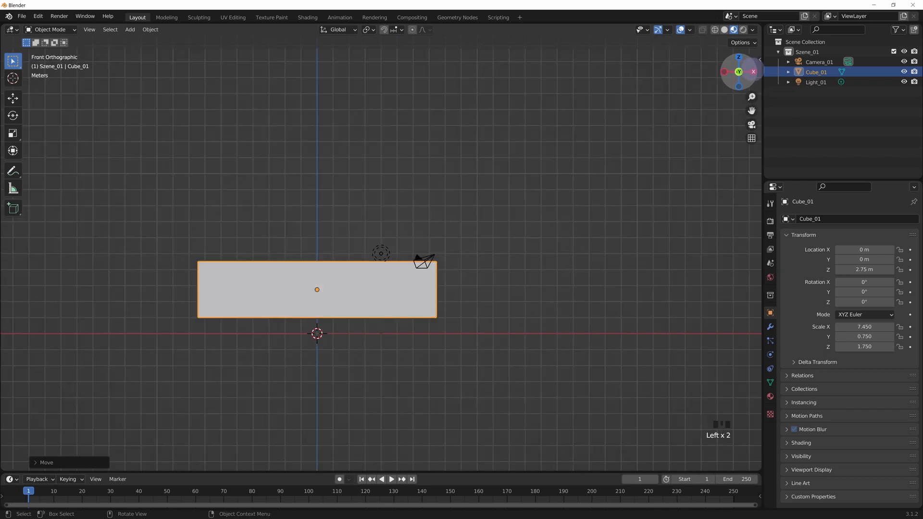
click(753, 72)
click(738, 57)
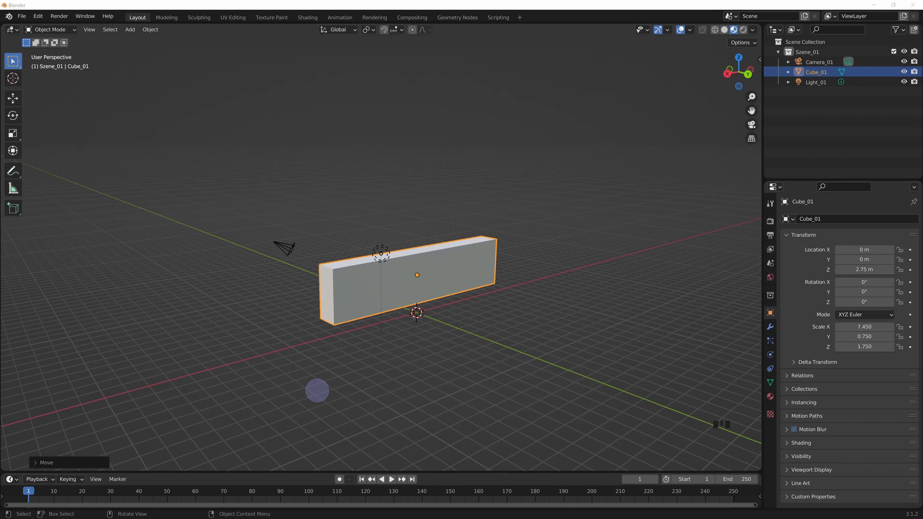
Deselect the cube and check it in the top, bottom, right and front orthographic views, ending in front perspective
click(318, 391)
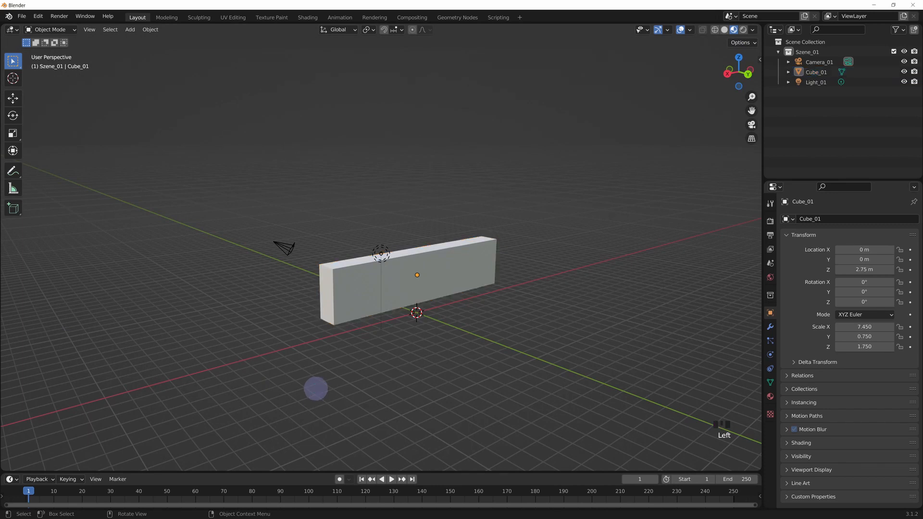
key(KP_1)
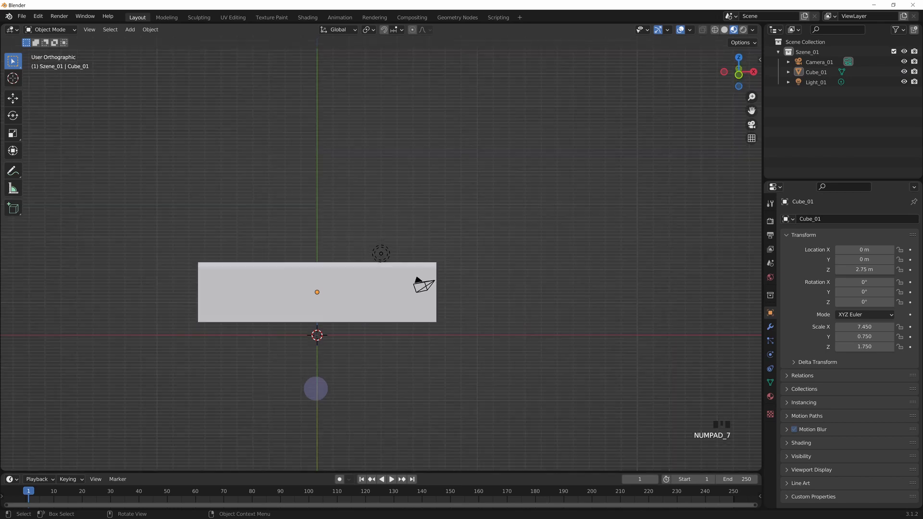
key(KP_7)
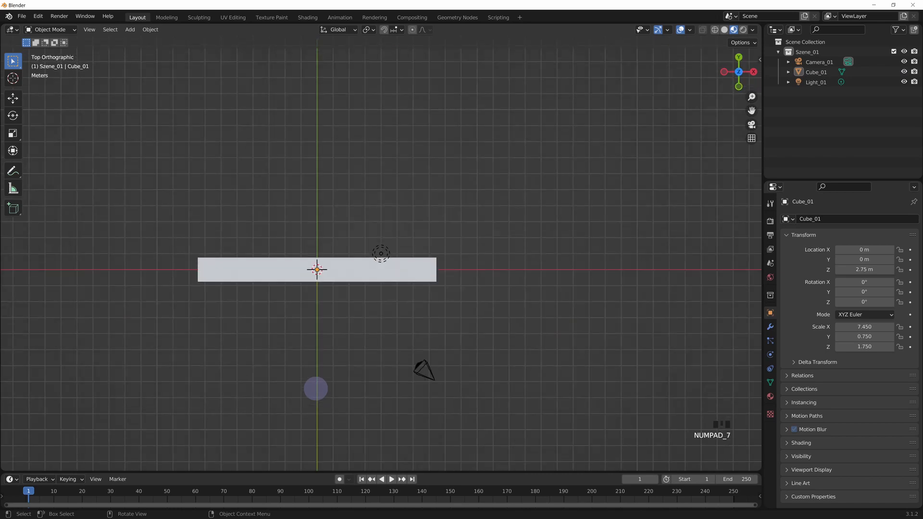
key(KP_9)
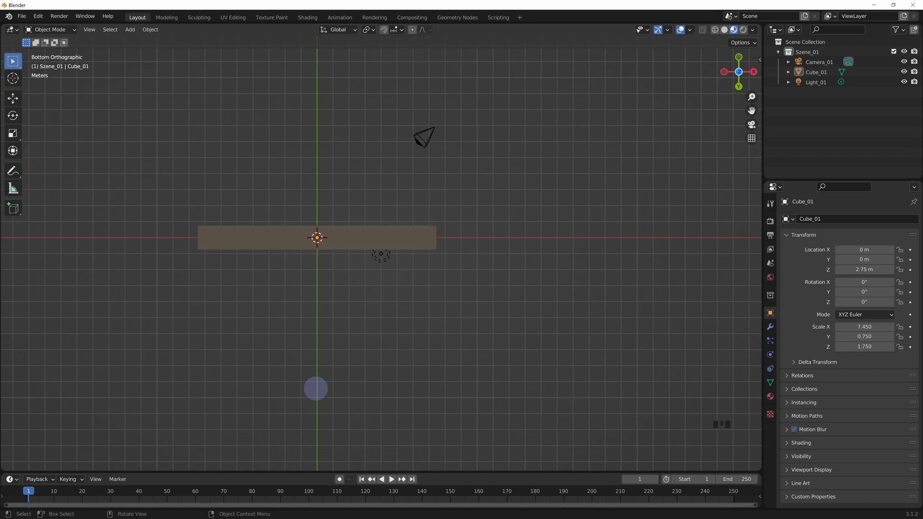
key(KP_3)
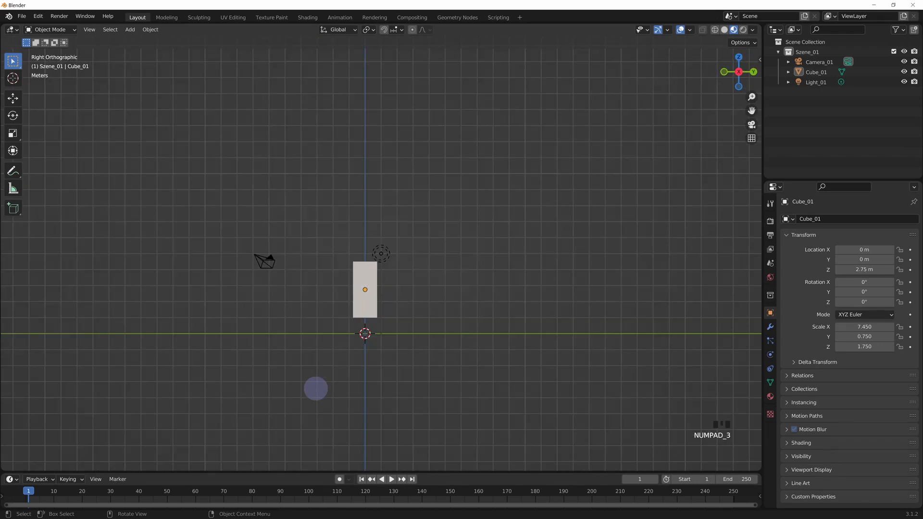
key(KP_1)
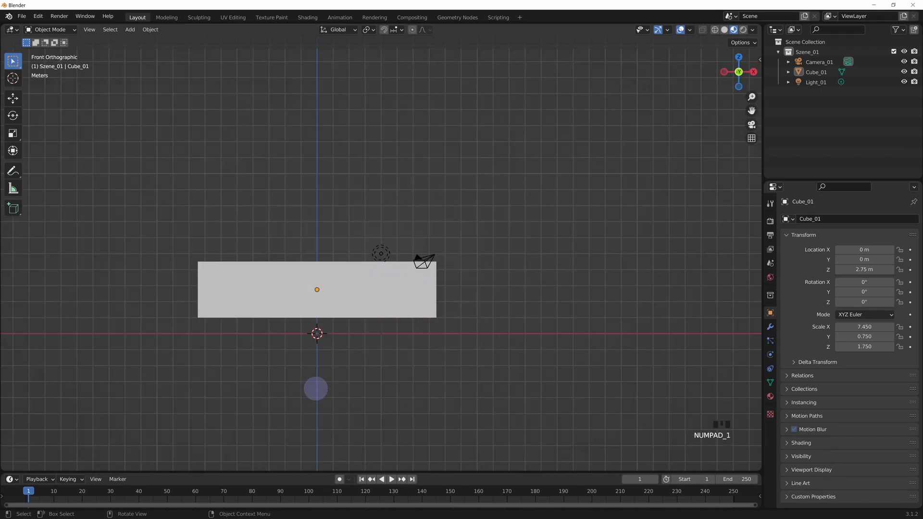
key(KP_5)
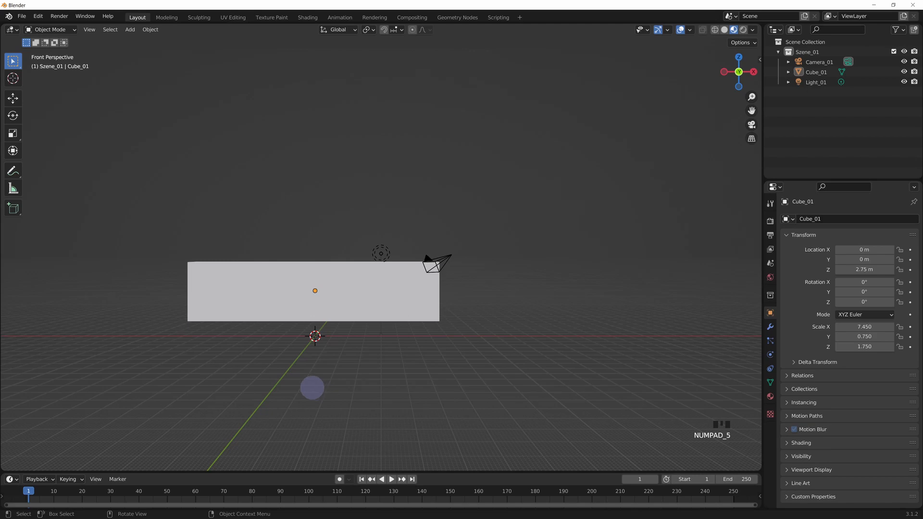
Compare the free perspective view of the cube with the preset top, right, front and left viewpoints
middle_drag(579, 293, 334, 313)
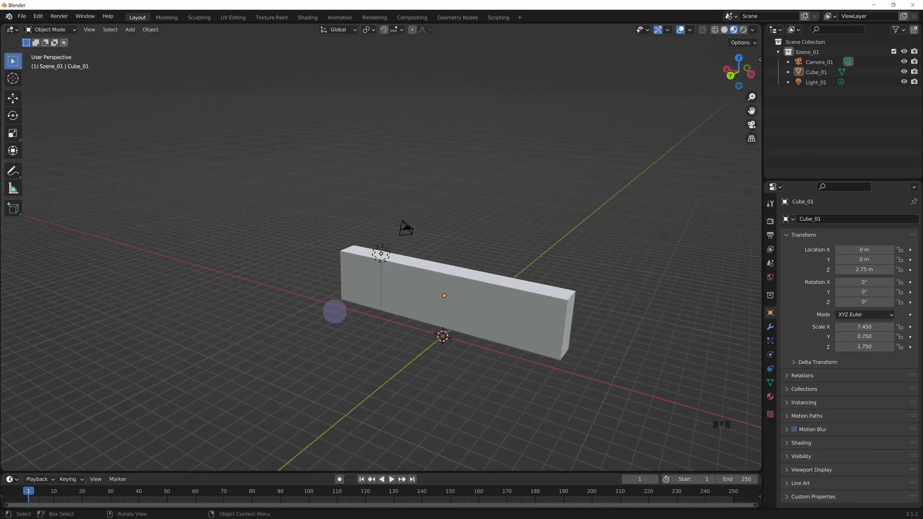
key(KP_4)
key(KP_7)
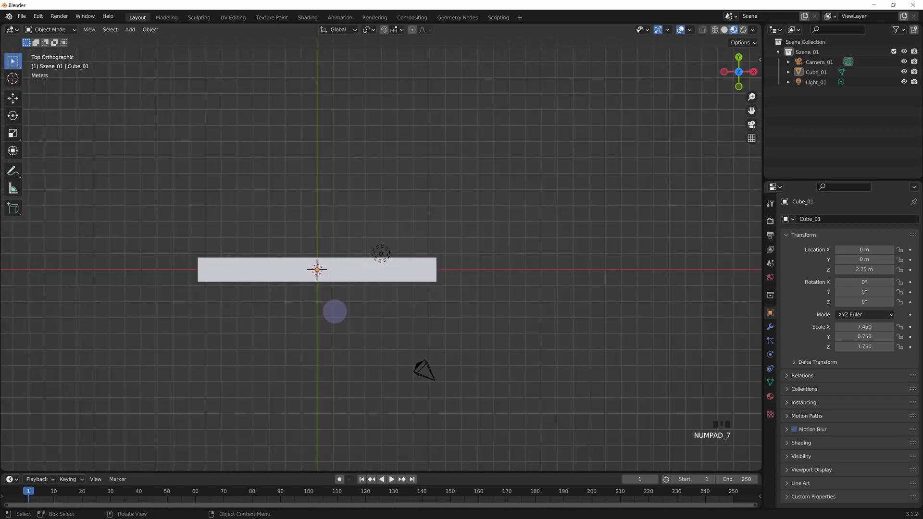
key(KP_3)
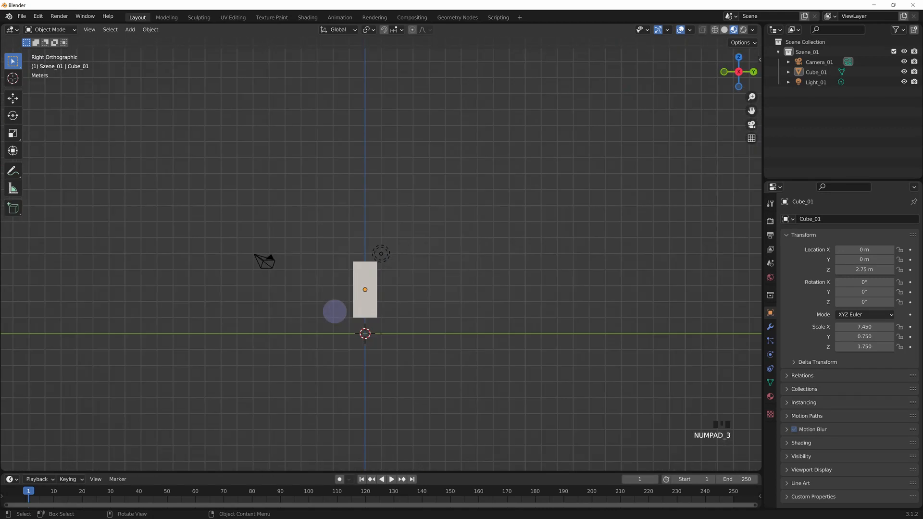
key(KP_1)
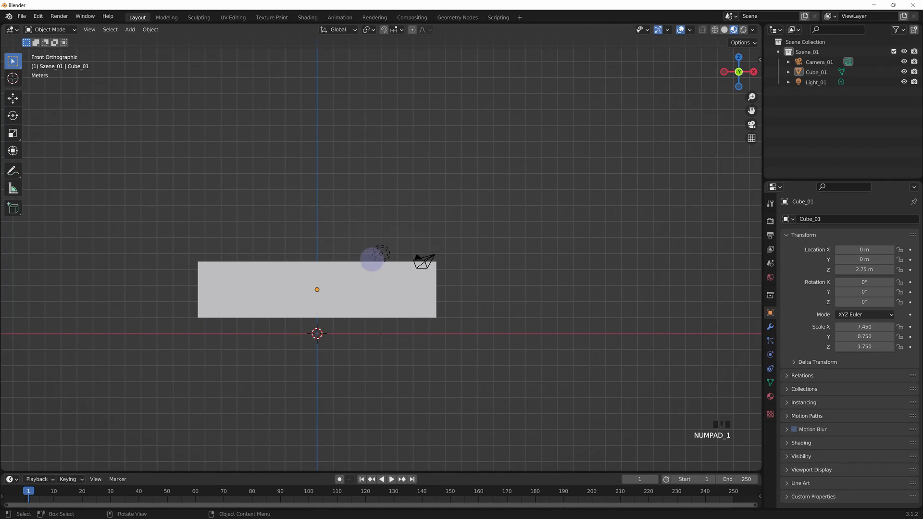
middle_drag(370, 258, 489, 258)
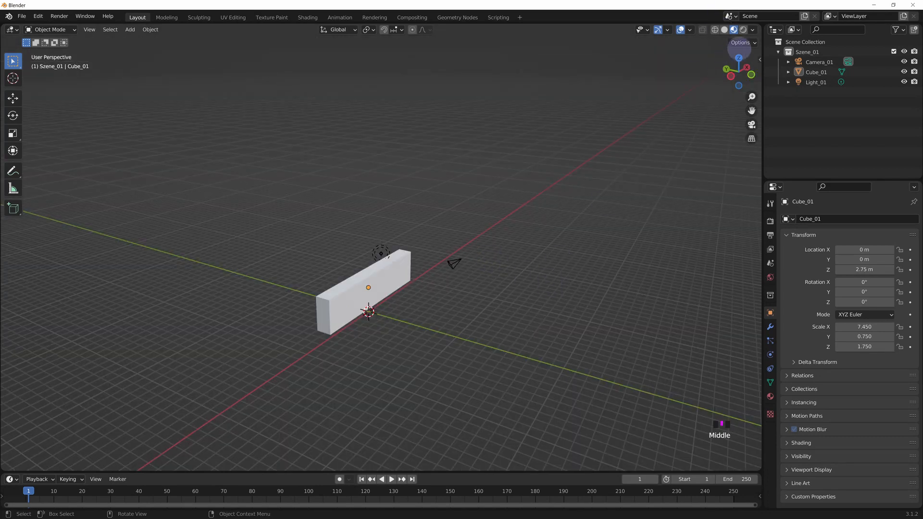
click(739, 59)
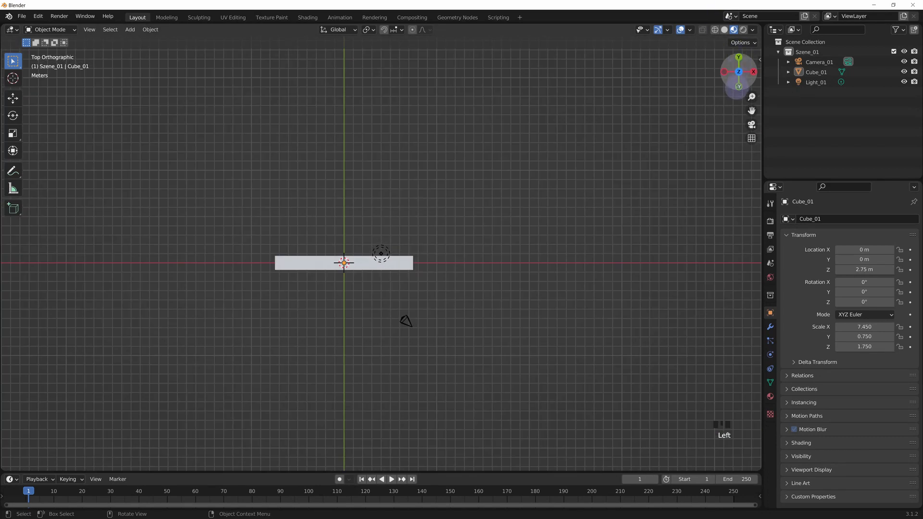
click(739, 86)
click(724, 72)
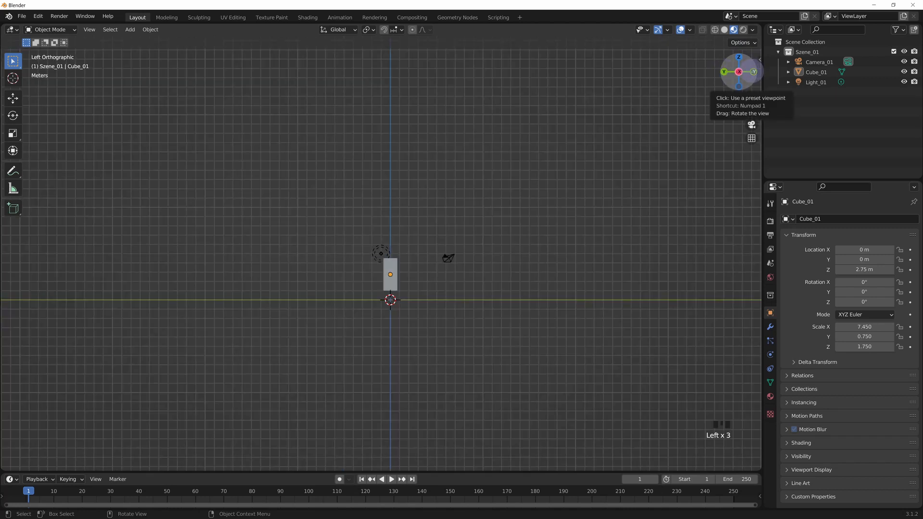
drag(738, 72, 428, 365)
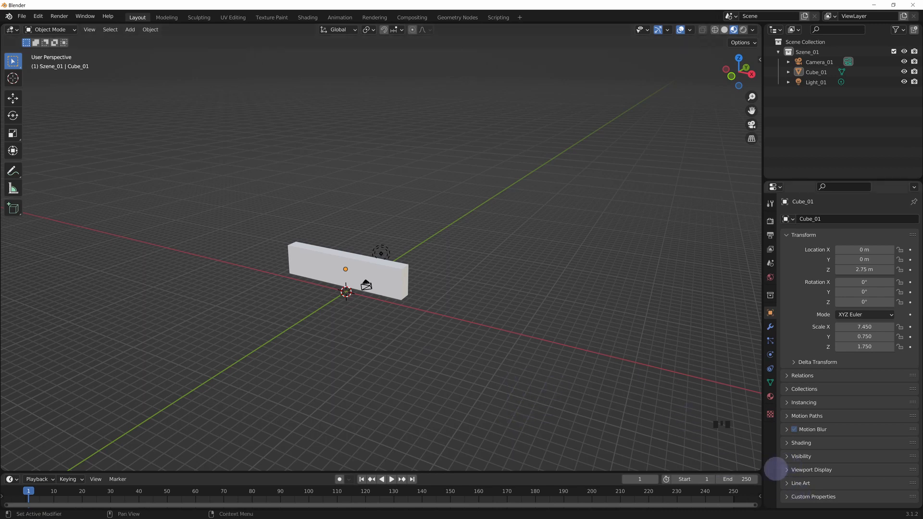
Extend the Outliner across the area above the 3D viewport and split it in line with the Properties editor's edge
click(757, 469)
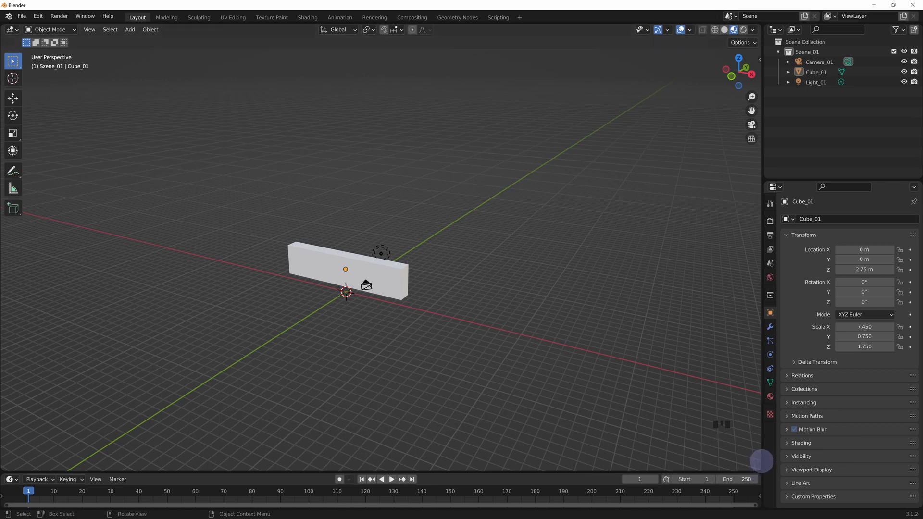
drag(761, 464, 748, 230)
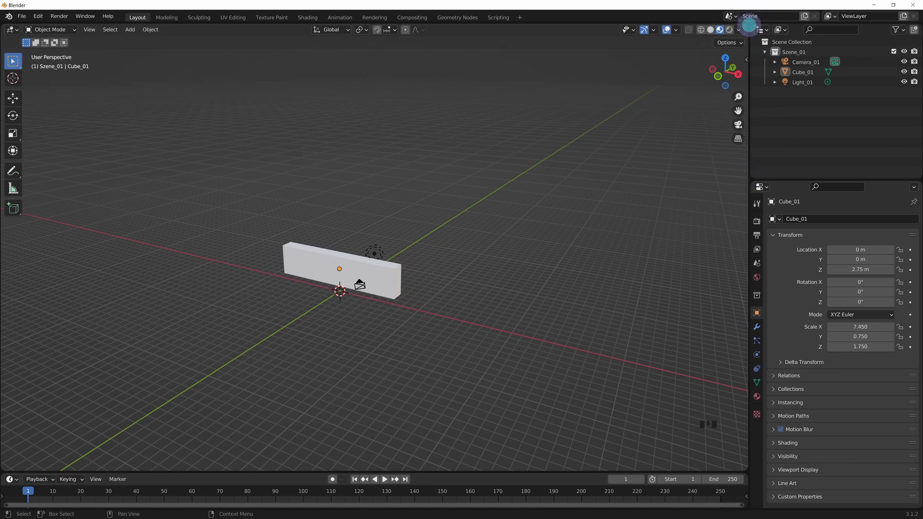
drag(749, 26, 521, 115)
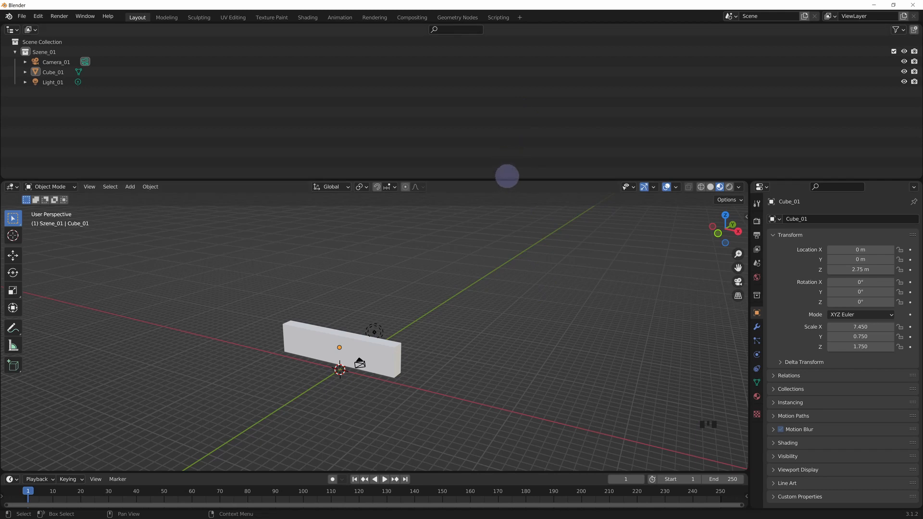
mouse_move(3, 26)
mouse_down()
mouse_move(680, 274)
mouse_move(769, 175)
mouse_move(748, 184)
mouse_up()
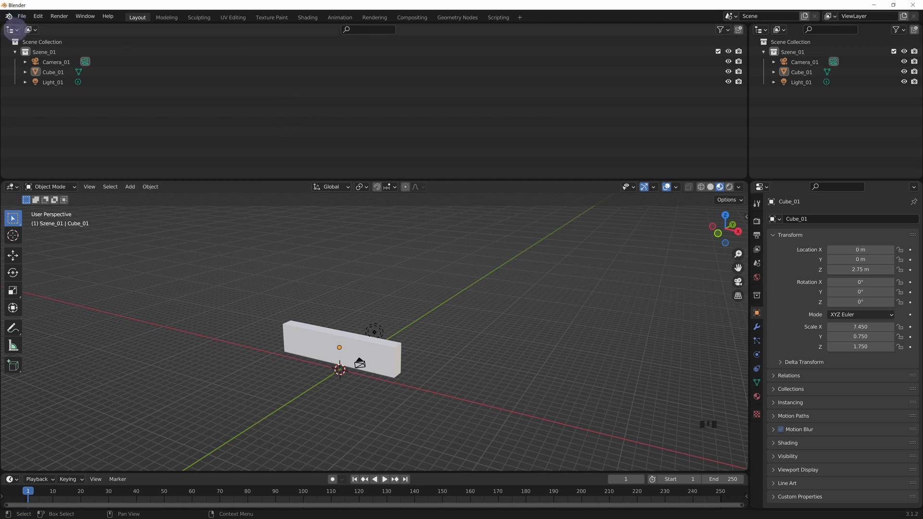
Change the new area above the main viewport to a 3D Viewport framing the whole cube and show its toolbar
click(11, 29)
click(26, 57)
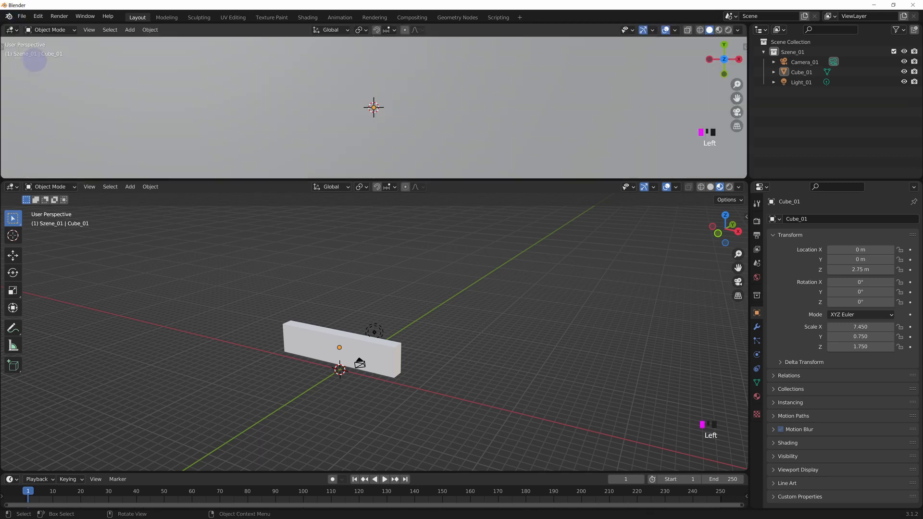
scroll(457, 120, down, 6)
scroll(453, 119, down, 1)
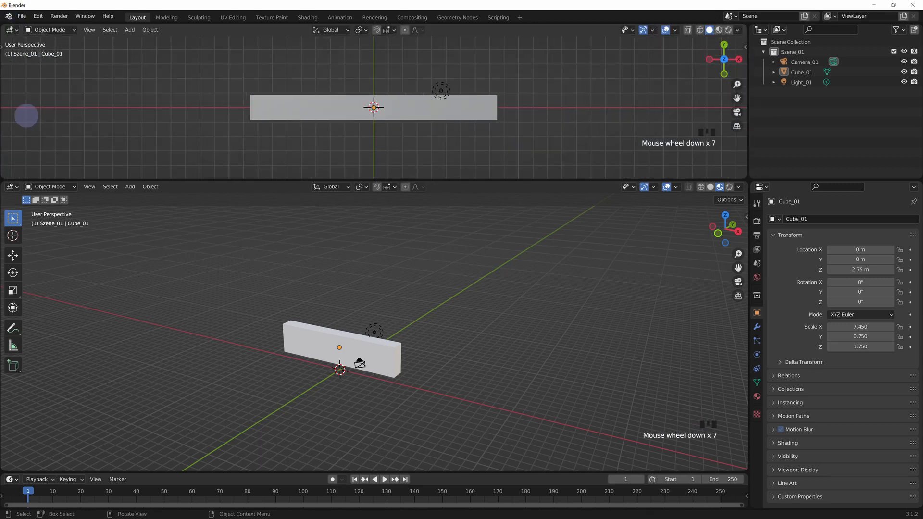
click(2, 46)
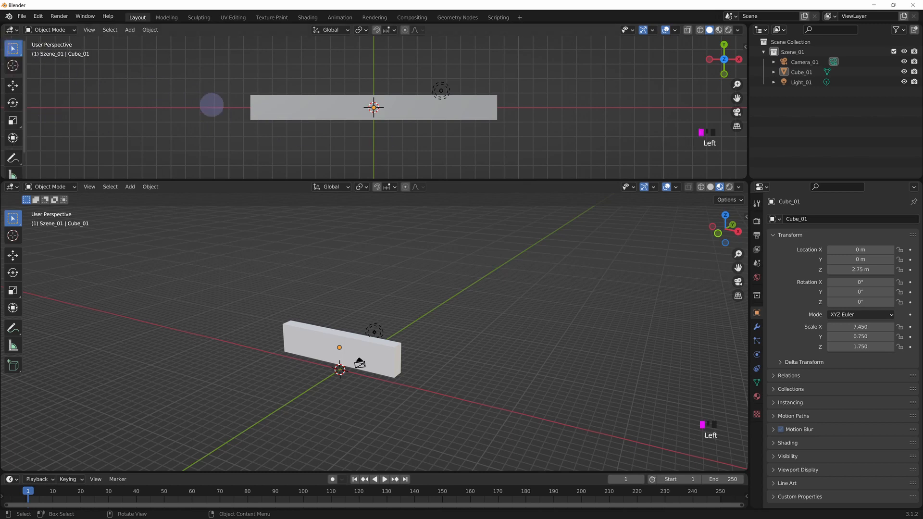
Orbit and zoom out the upper 3D viewport, and split both stacked viewports vertically into a grid of four viewports
middle_drag(545, 105, 476, 103)
scroll(410, 145, down, 6)
middle_drag(444, 138, 595, 183)
drag(746, 179, 390, 298)
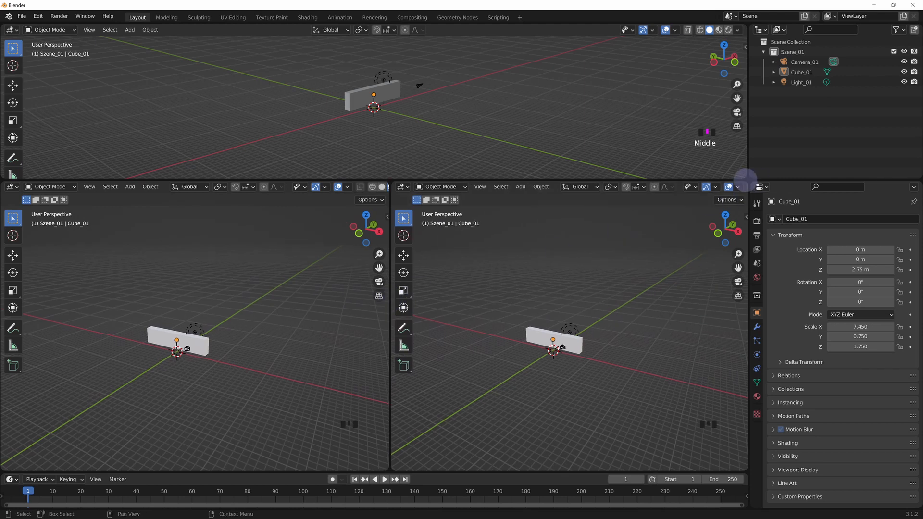
drag(746, 179, 394, 179)
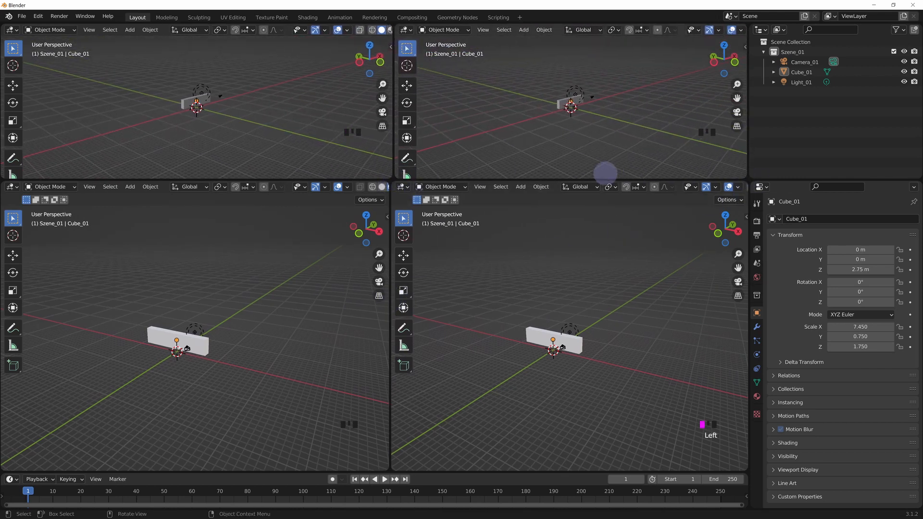
Set both upper viewports to the top orthographic view and the lower viewport beside the Properties editor to the right orthographic view
click(724, 45)
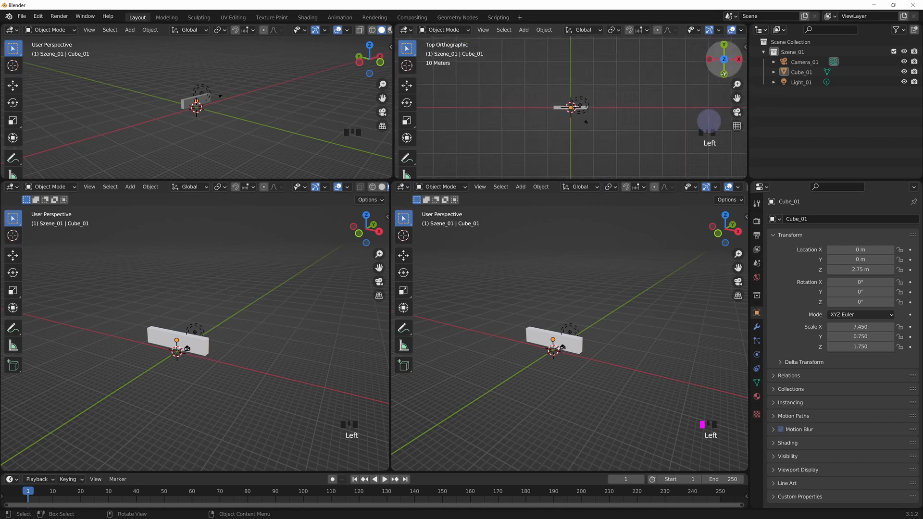
click(738, 231)
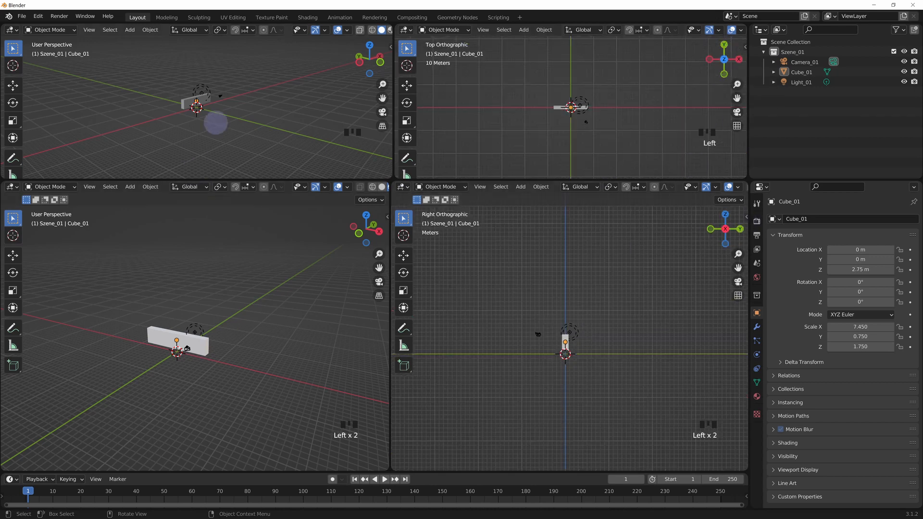
click(369, 44)
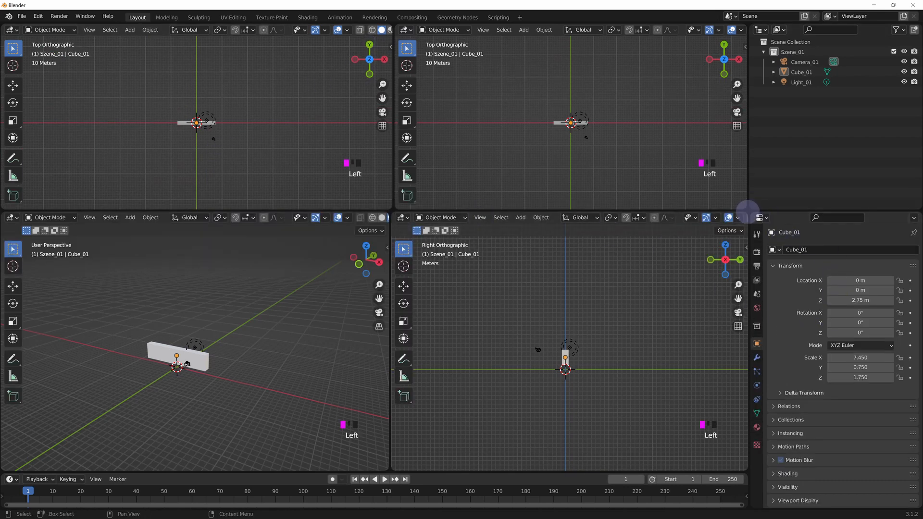
Join the four viewports into two full-width stacked ones, with user perspective above the right orthographic view
drag(752, 213, 826, 323)
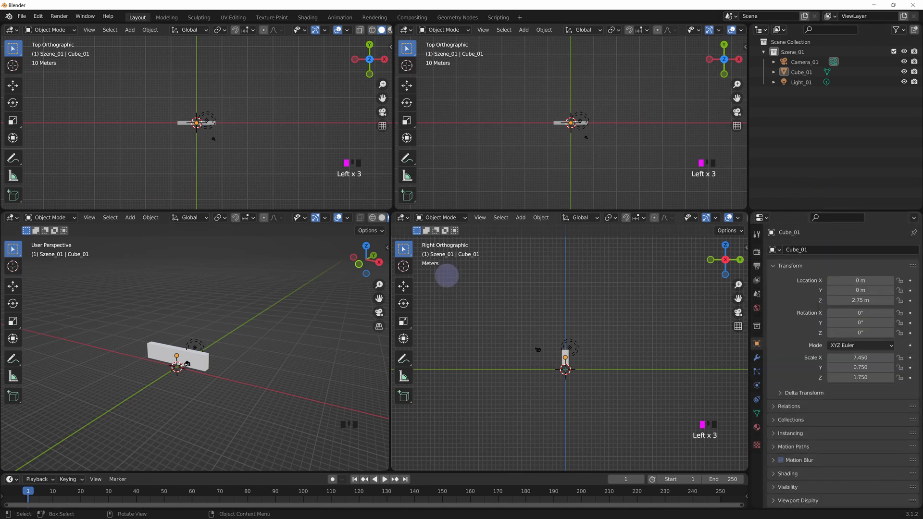
click(387, 214)
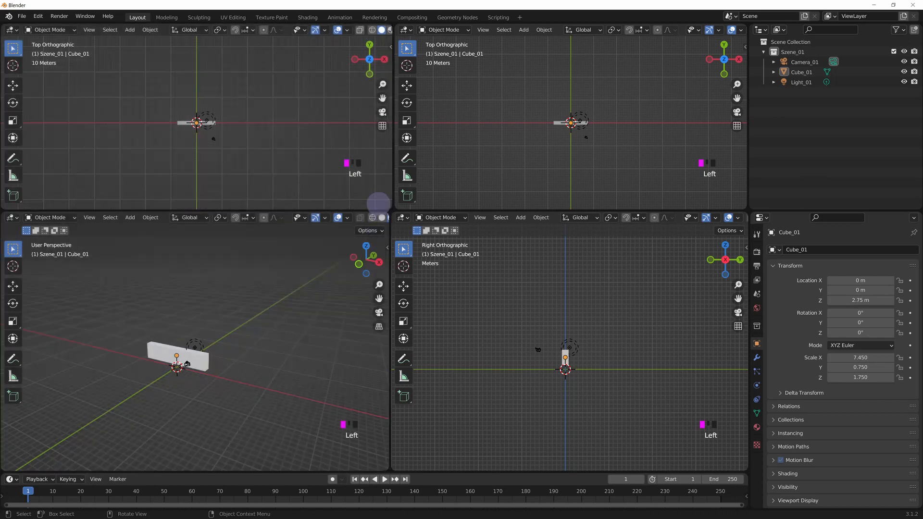
drag(379, 202, 421, 211)
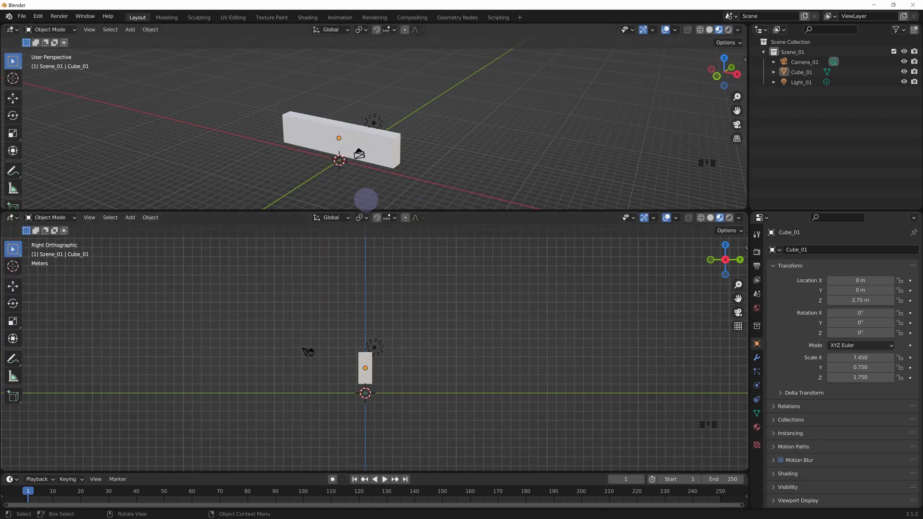
Split the right orthographic viewport into three horizontal strips and join all areas back into a single perspective viewport
drag(5, 210, 163, 286)
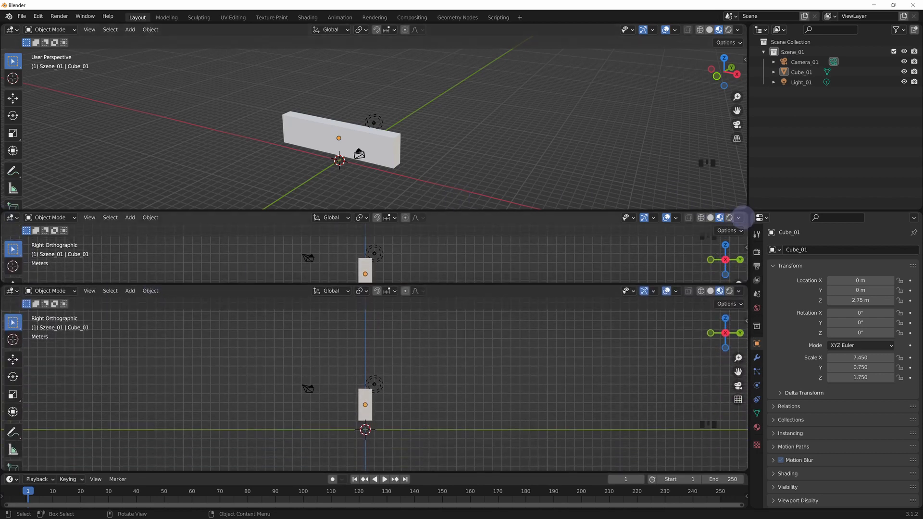
drag(747, 211, 743, 242)
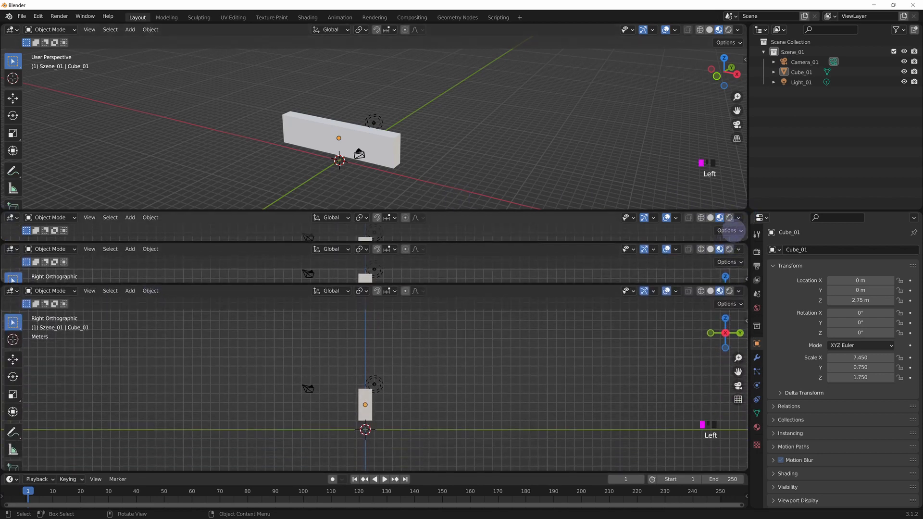
drag(749, 208, 745, 304)
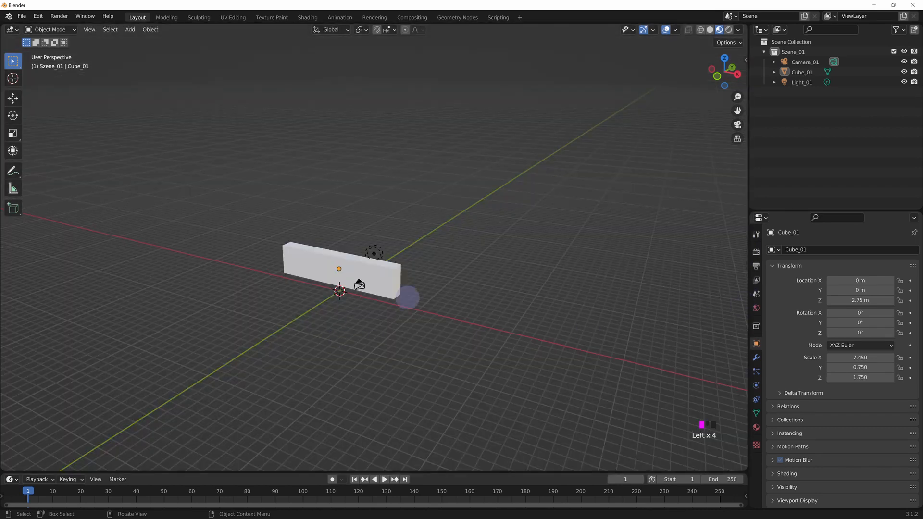
Zoom out and orbit around the cube, split the viewport into three side-by-side viewports, and narrow the first one
scroll(581, 175, down, 4)
middle_drag(269, 309, 327, 312)
drag(259, 135, 419, 128)
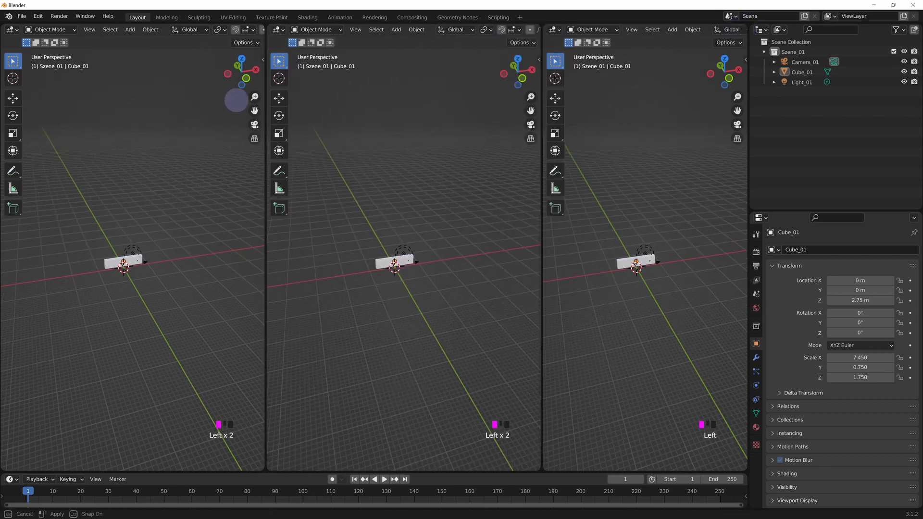
drag(266, 97, 243, 99)
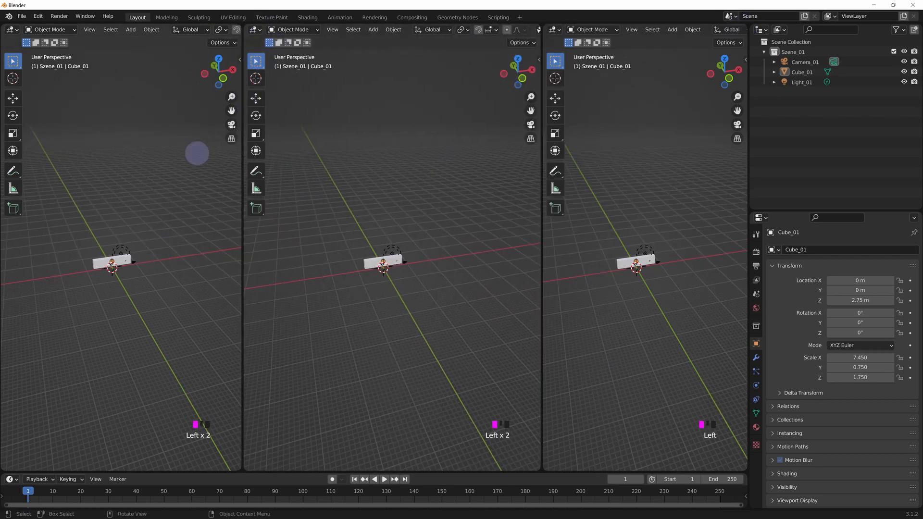
Check the Rendering workspace, return to Layout, and change the middle viewport to a Shader Editor and the third to a Video Sequencer
click(377, 16)
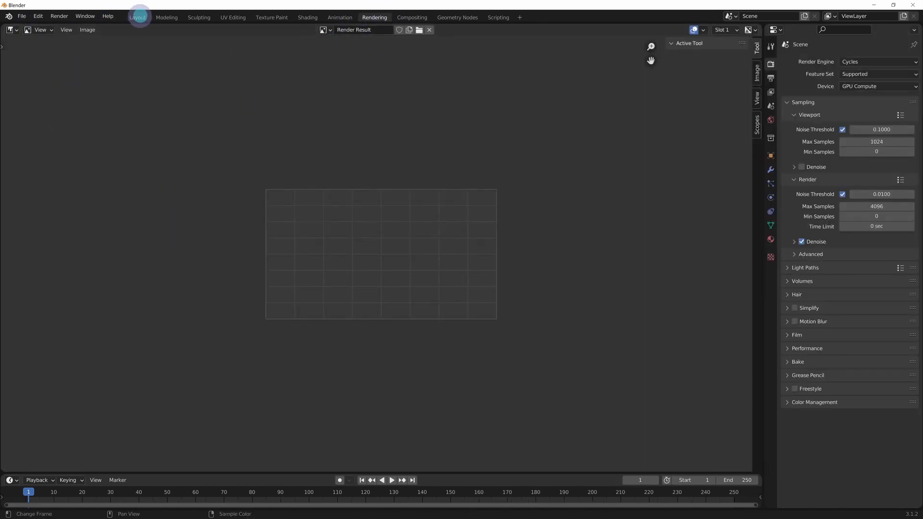
click(138, 18)
click(254, 29)
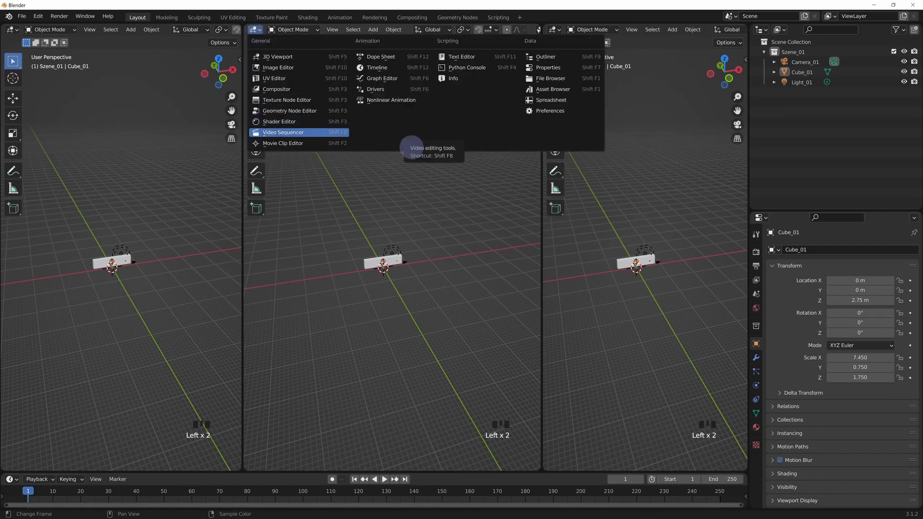
click(308, 122)
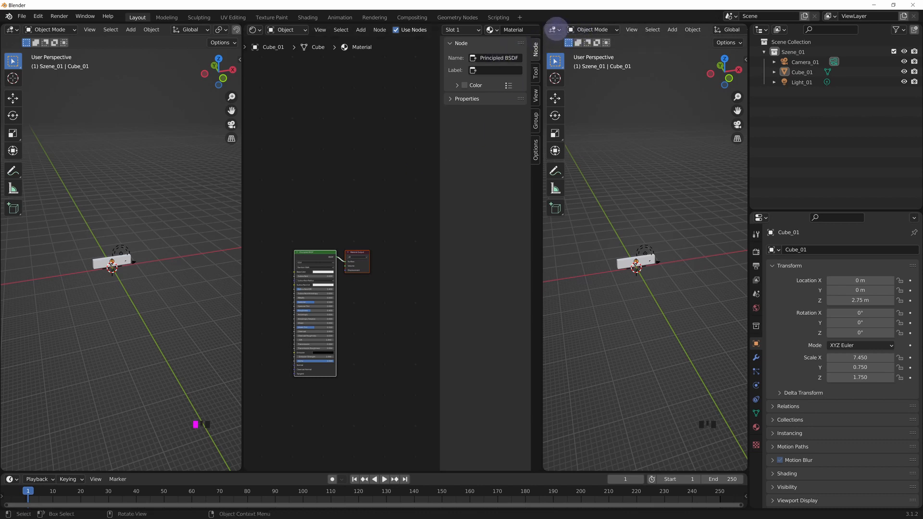
click(556, 29)
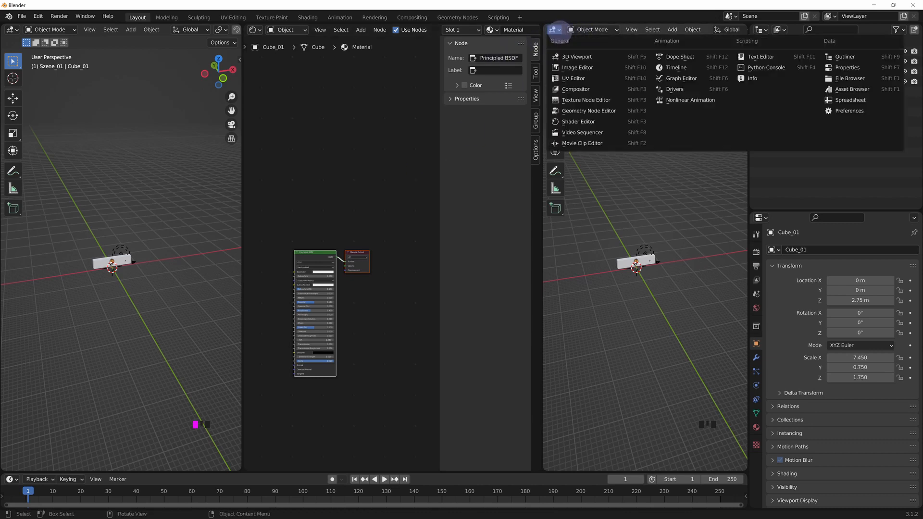
click(579, 133)
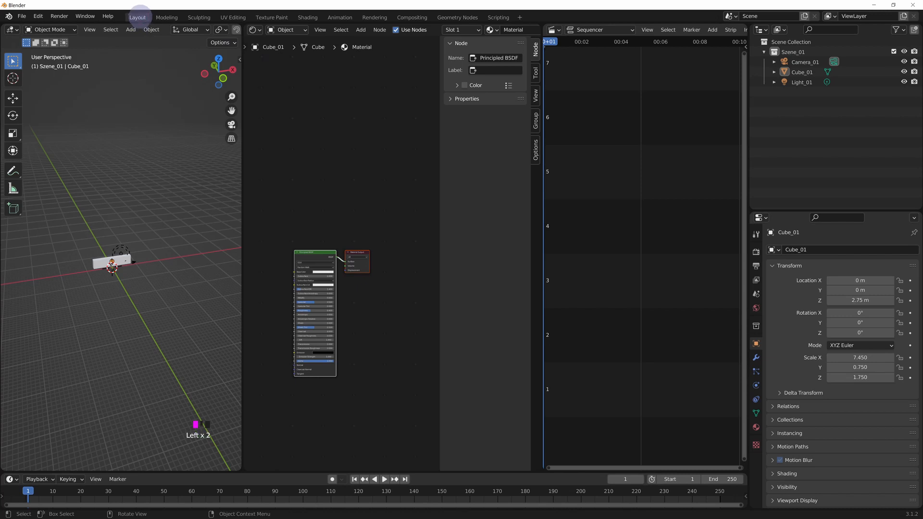
Duplicate the customized Layout workspace and return to the original Layout workspace
right_click(138, 17)
click(137, 20)
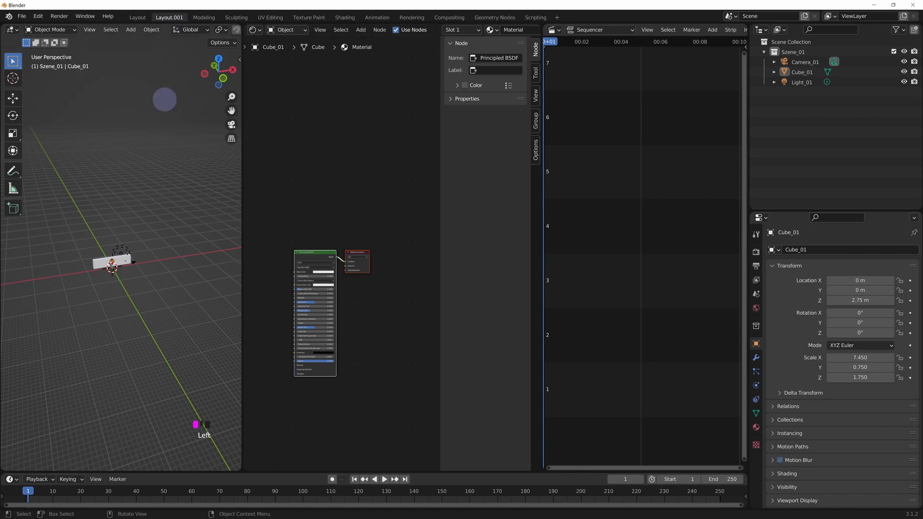
click(137, 17)
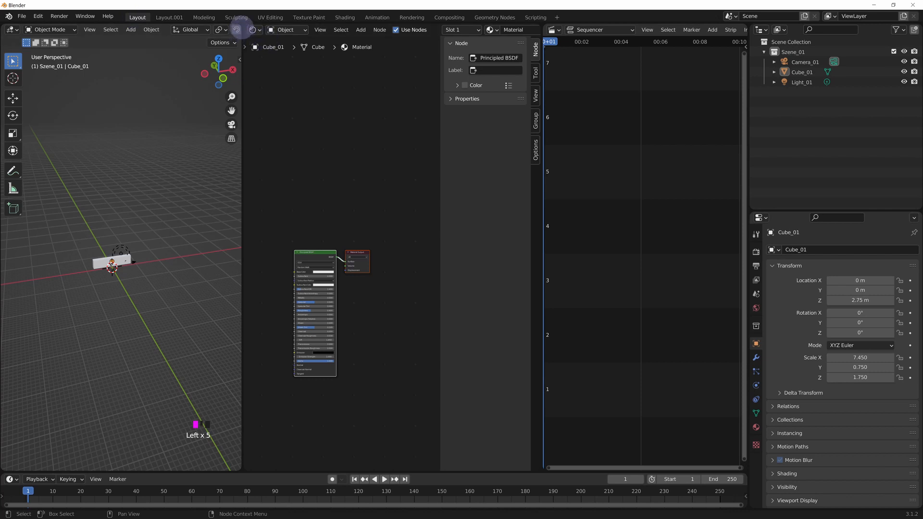
Join the Shader Editor and Video Sequencer areas into one large 3D viewport and make the Timeline taller
drag(243, 30, 498, 48)
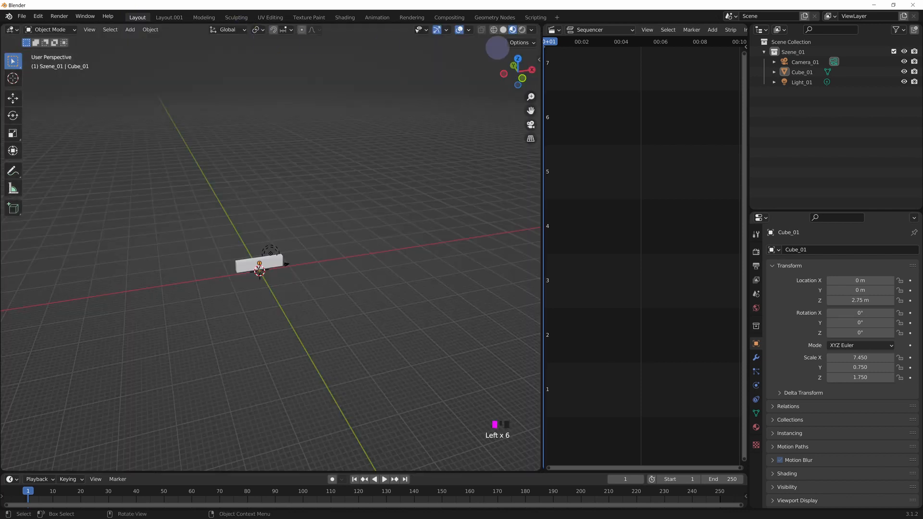
drag(542, 28, 555, 30)
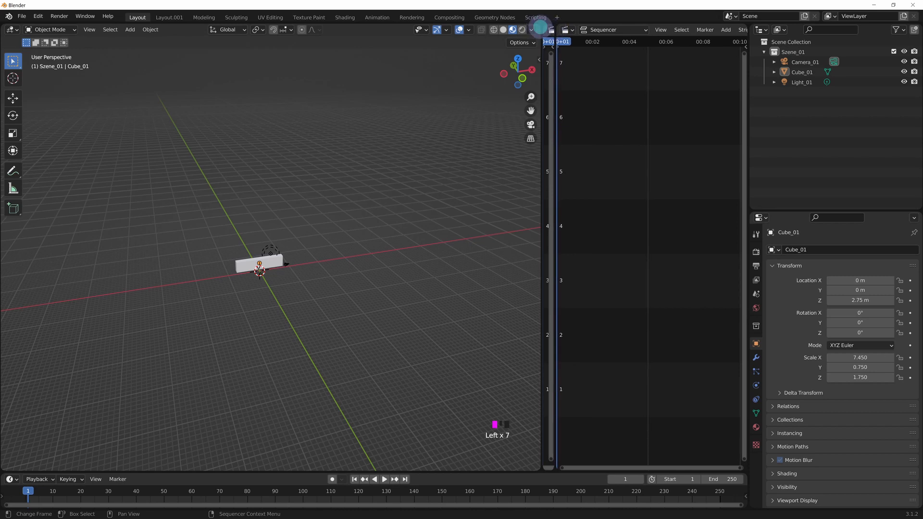
drag(536, 32, 564, 28)
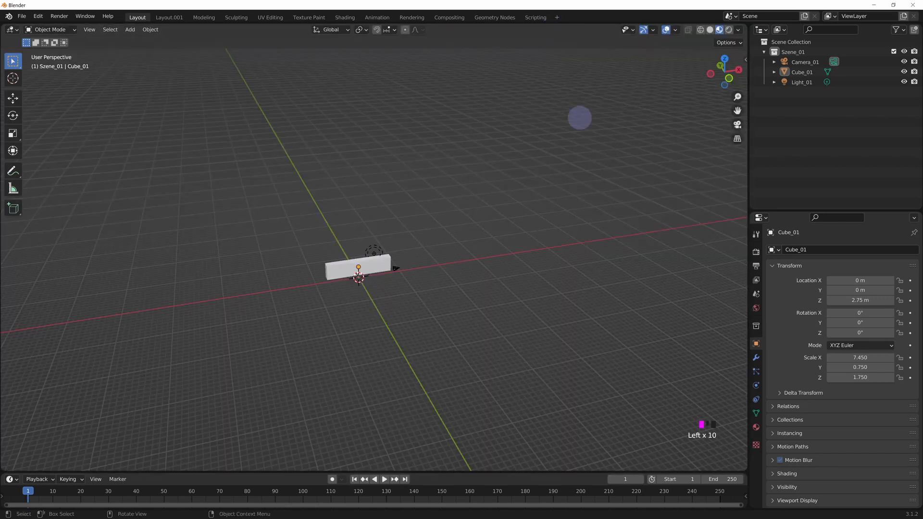
drag(502, 472, 481, 435)
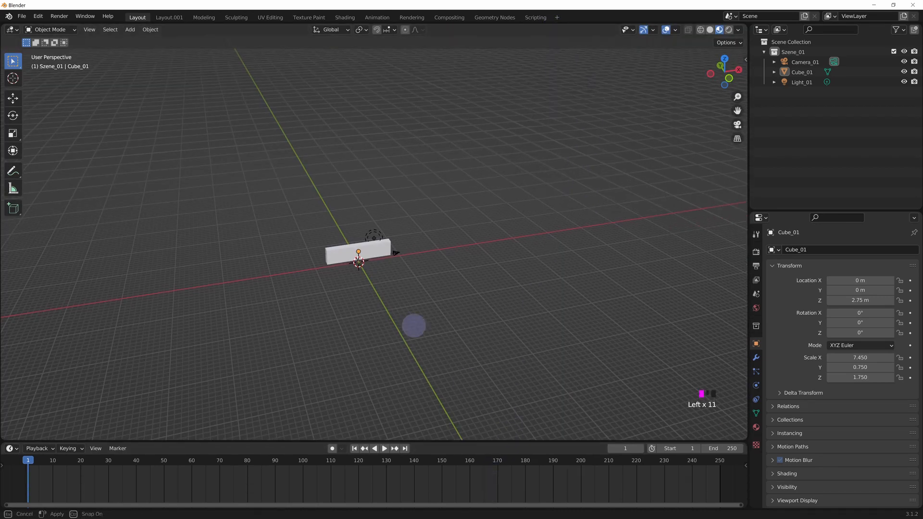
Delete the duplicated Layout.001 workspace and slightly reduce the Timeline's height in the Layout workspace
click(169, 17)
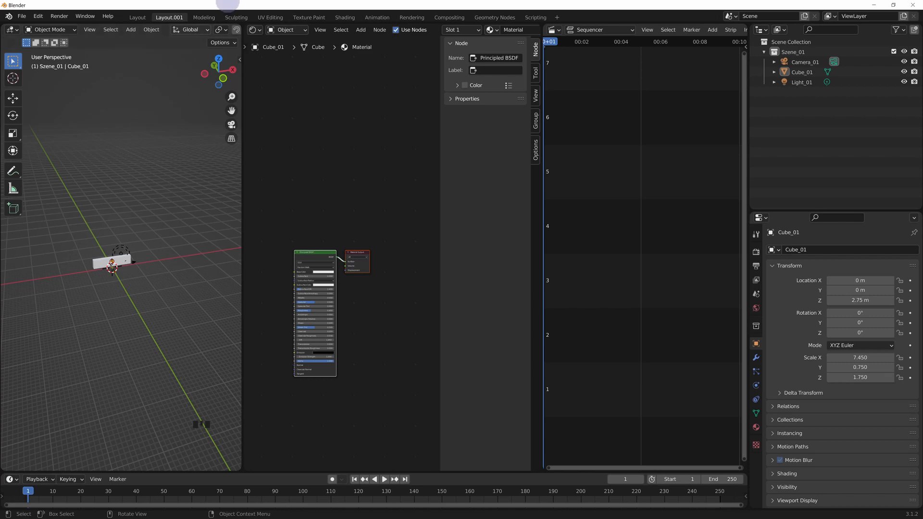
right_click(171, 17)
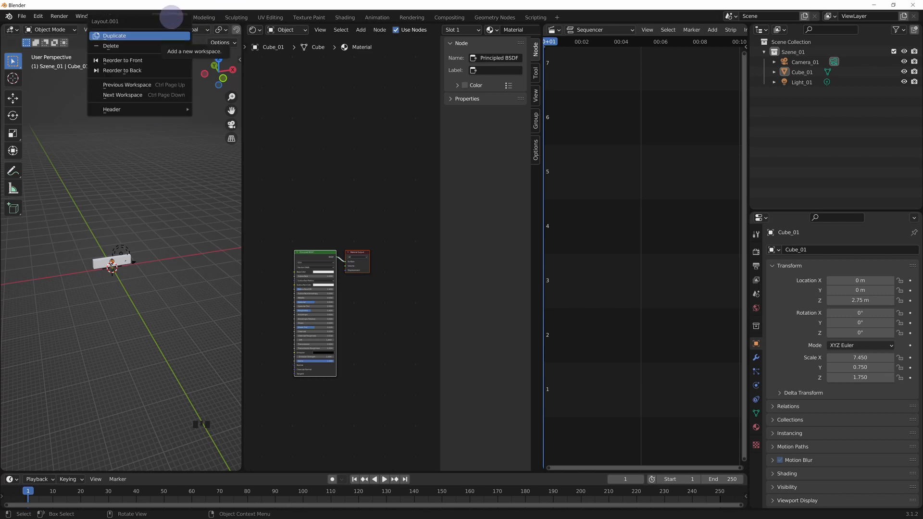
click(153, 46)
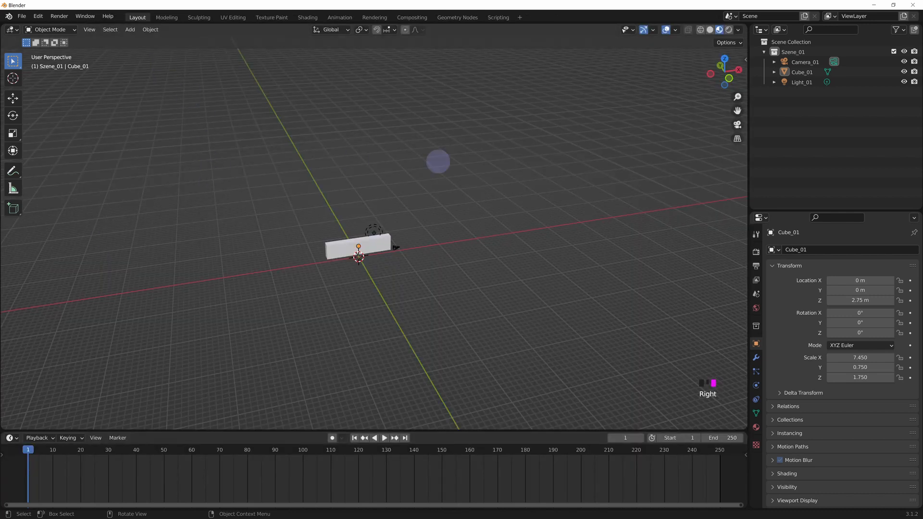
drag(445, 430, 443, 447)
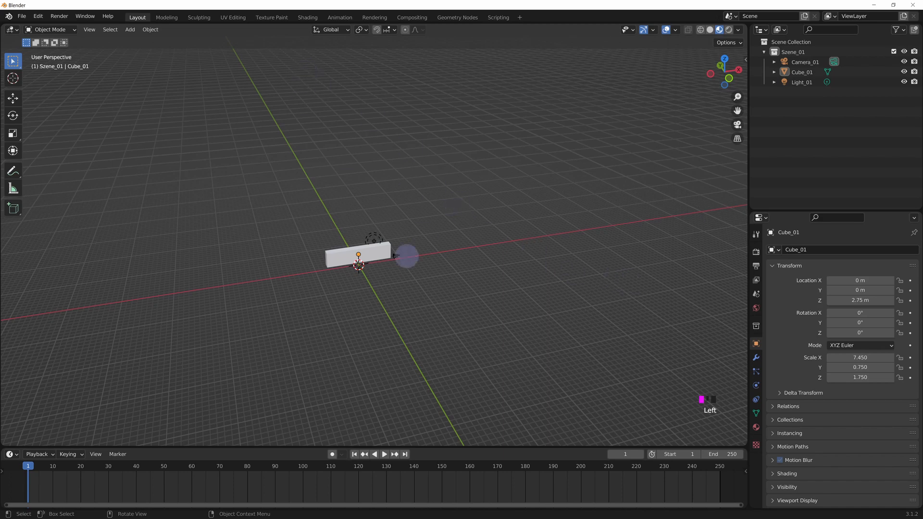
Frame the cube closer from its other side, select it, and switch it to Edit Mode
middle_drag(409, 259, 447, 243)
scroll(326, 248, up, 4)
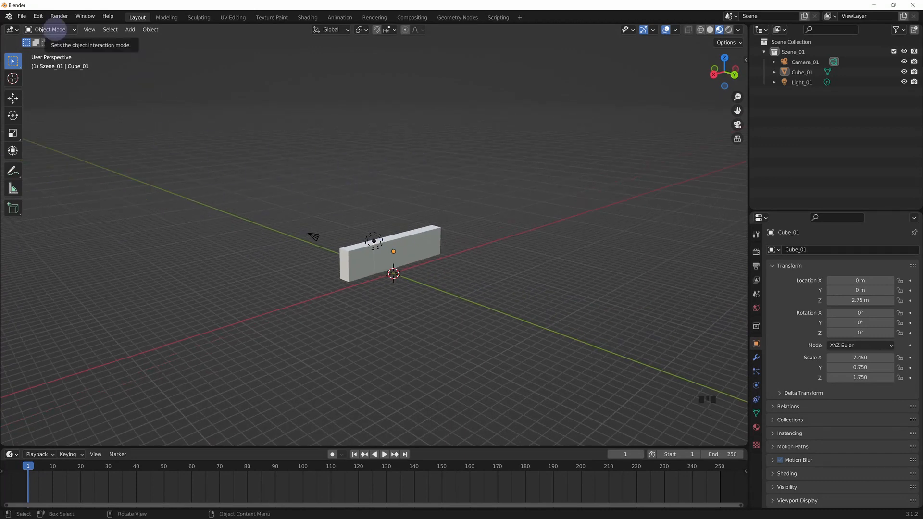
click(432, 230)
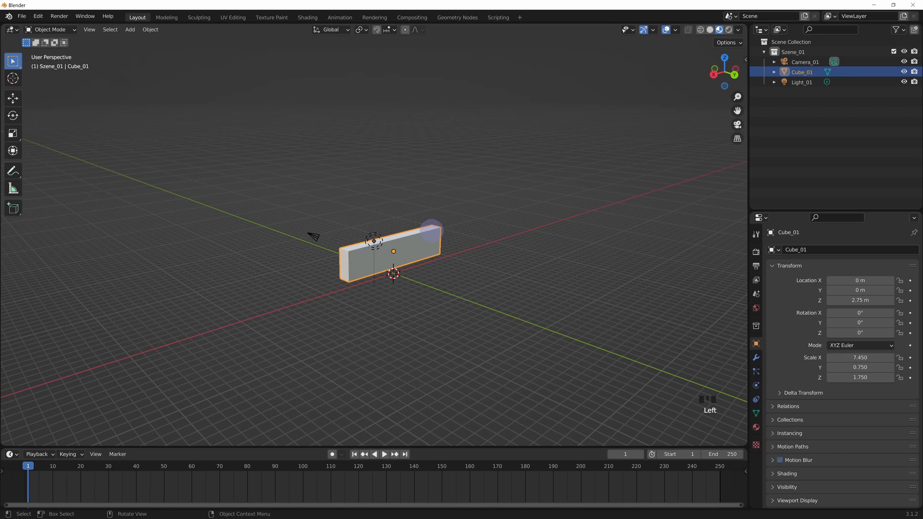
key(Tab)
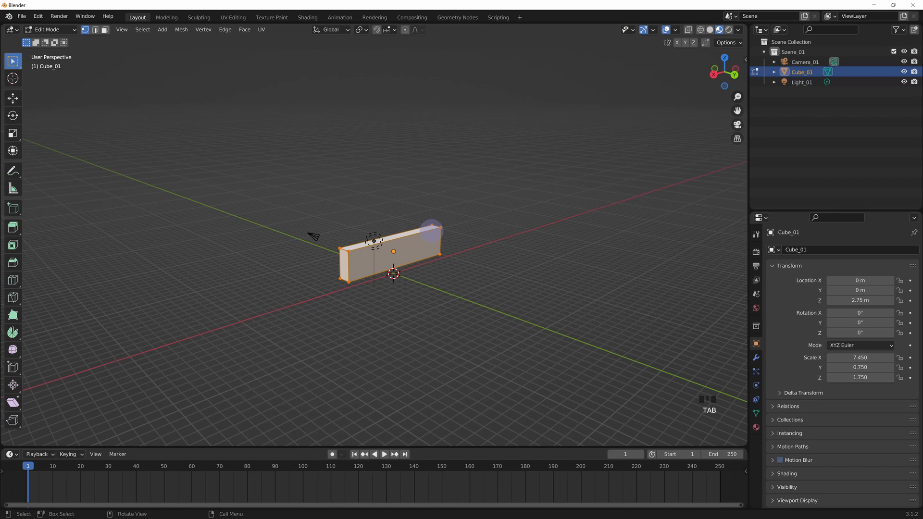
Return the cube to Object Mode and deselect it
click(56, 30)
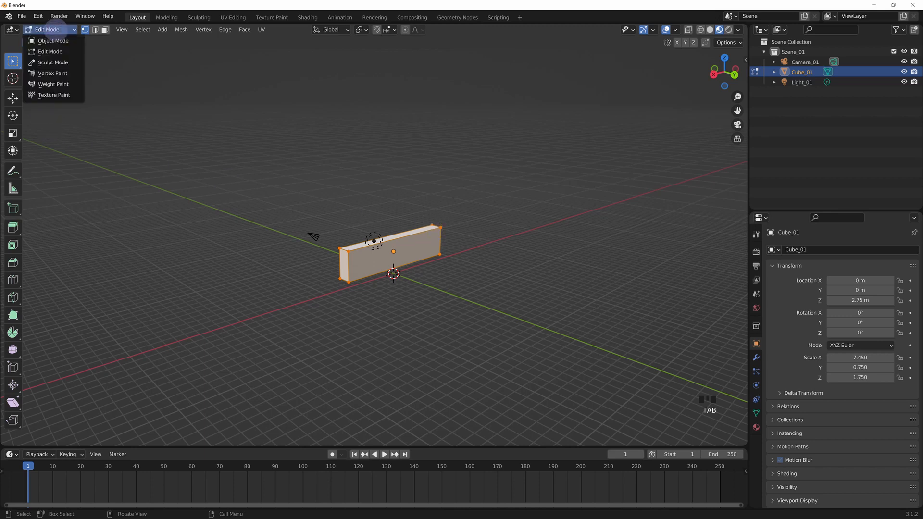
click(52, 41)
click(362, 147)
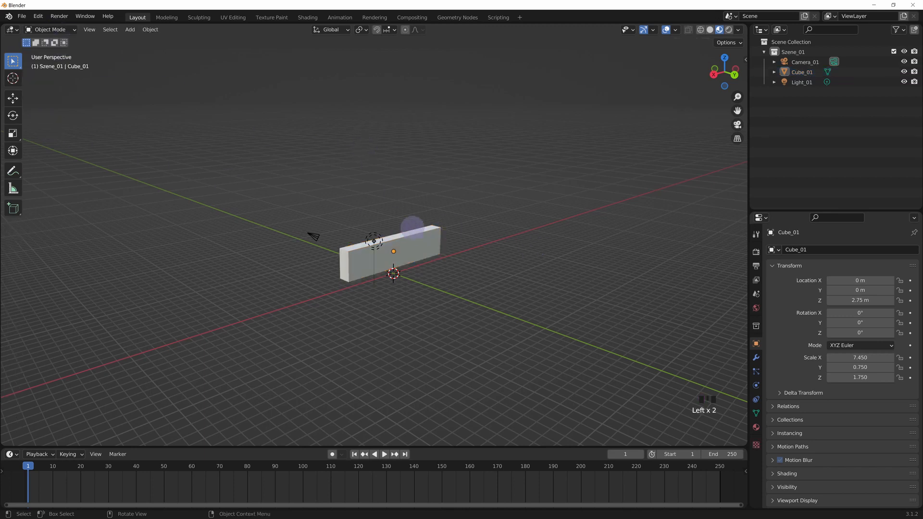
Select the cube again and choose Edit Mode as its interaction mode
click(416, 233)
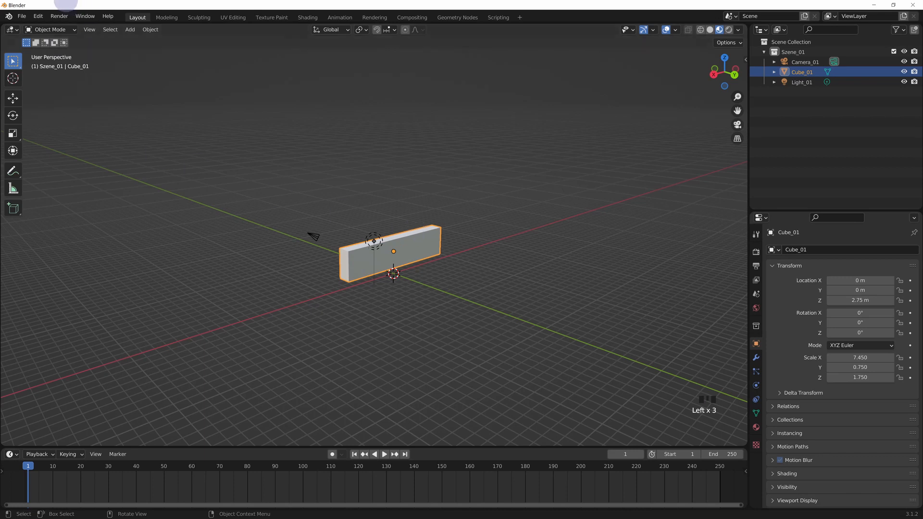
click(55, 29)
click(52, 51)
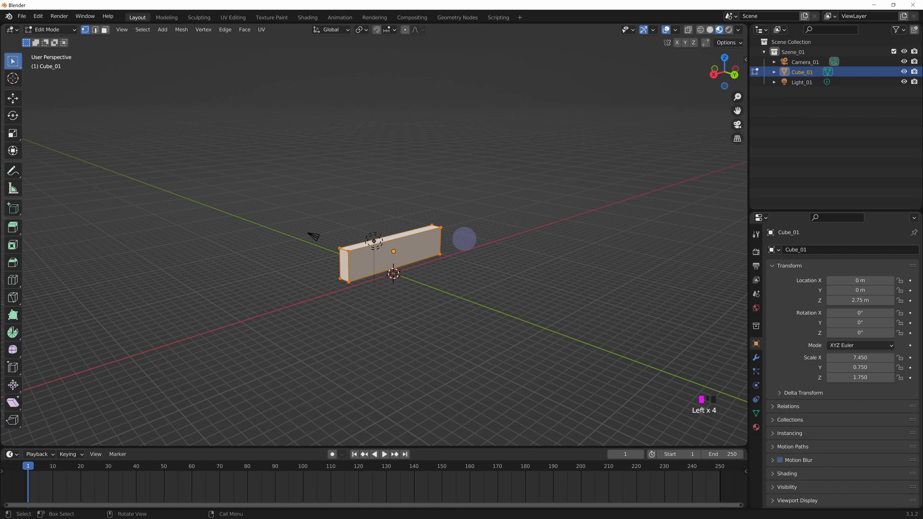
Select single corner vertices at one end of the cube one after another in vertex selection mode
scroll(374, 240, up, 5)
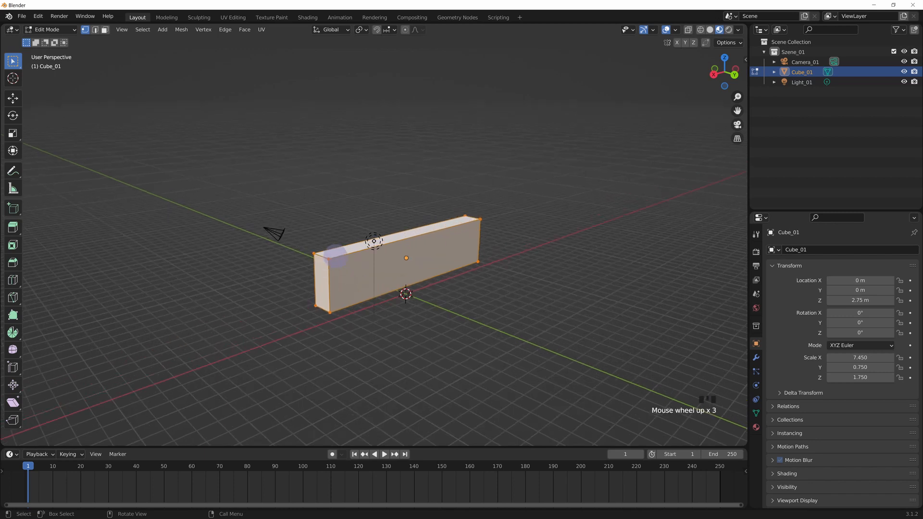
middle_drag(374, 240, 373, 239)
scroll(374, 240, up, 3)
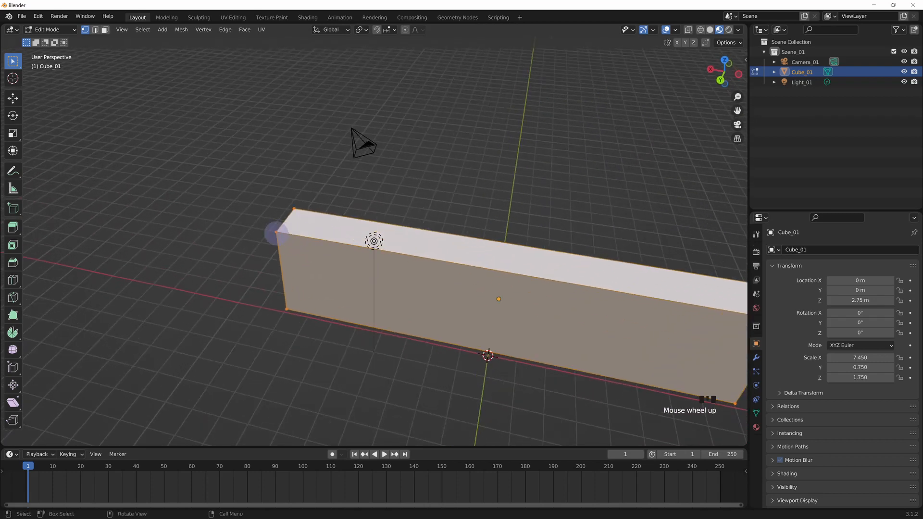
click(276, 233)
click(294, 208)
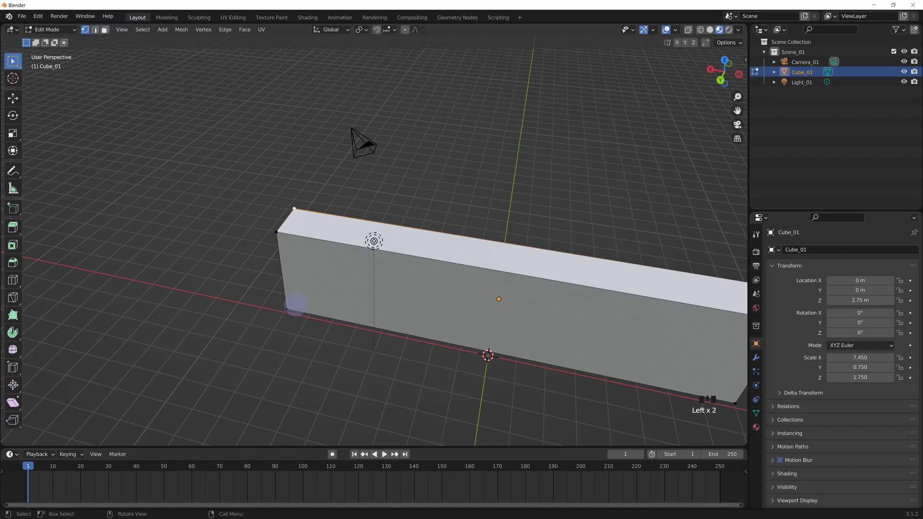
click(326, 236)
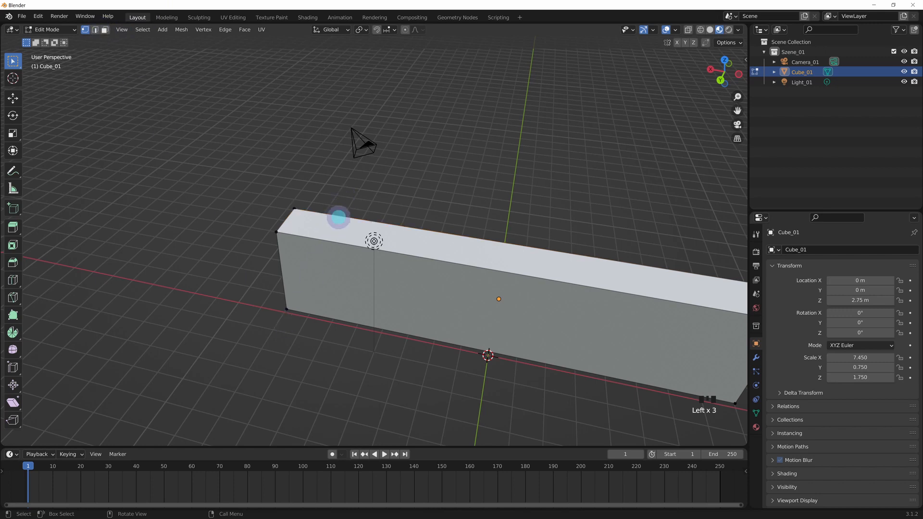
click(288, 222)
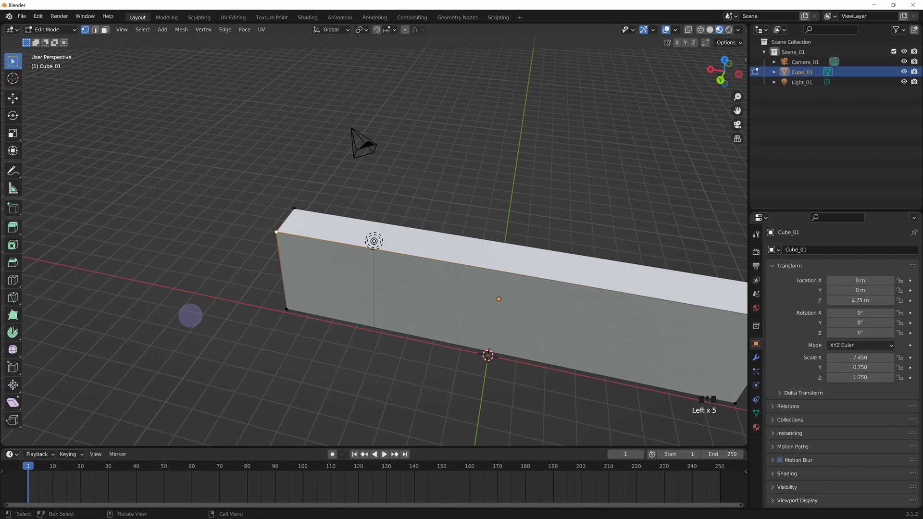
Switch to edge selection mode and select various single edges of the cube in turn
key(2)
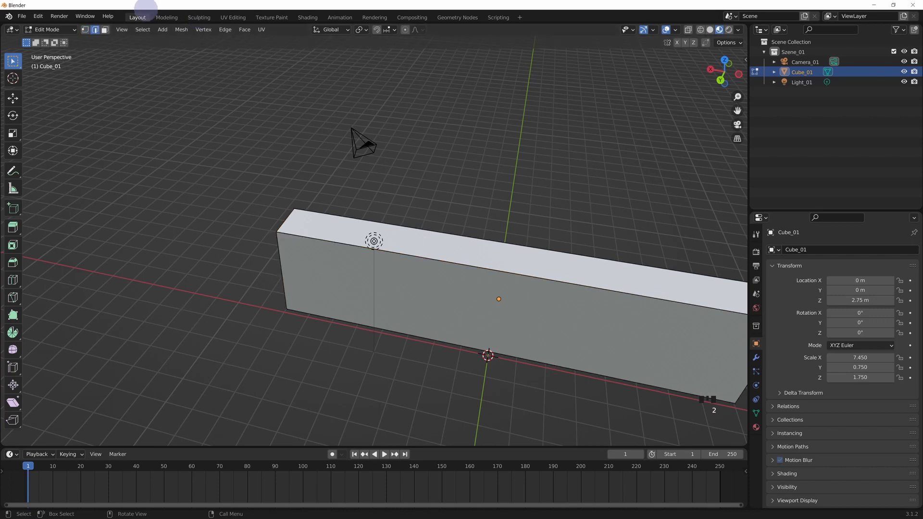
click(95, 16)
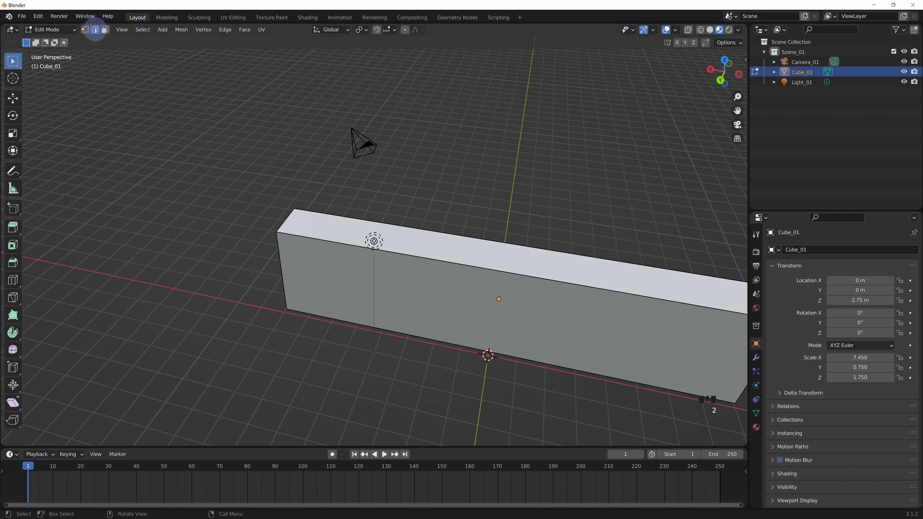
click(331, 216)
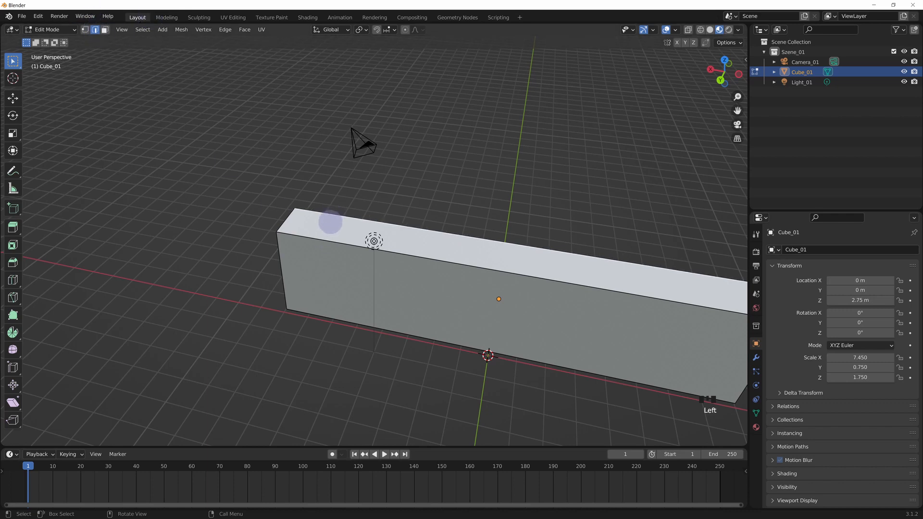
click(325, 241)
click(281, 268)
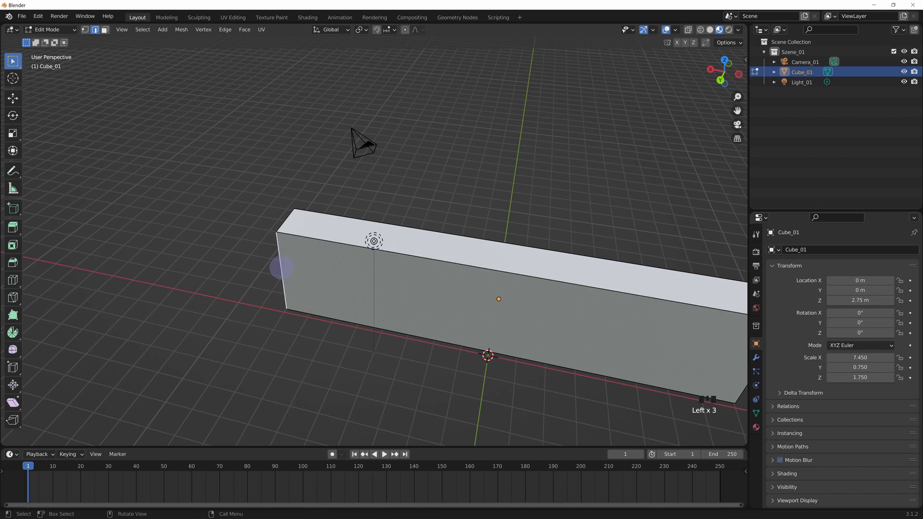
scroll(374, 241, up, 2)
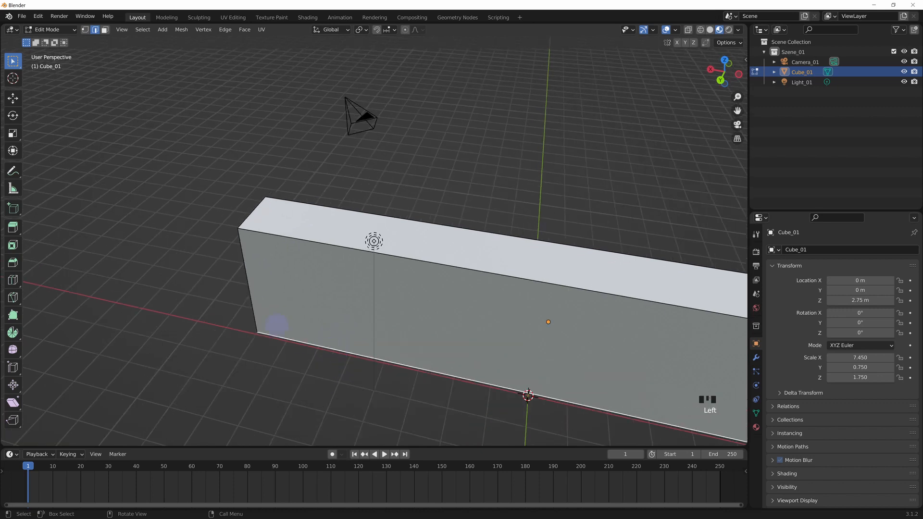
scroll(374, 240, down, 4)
click(640, 316)
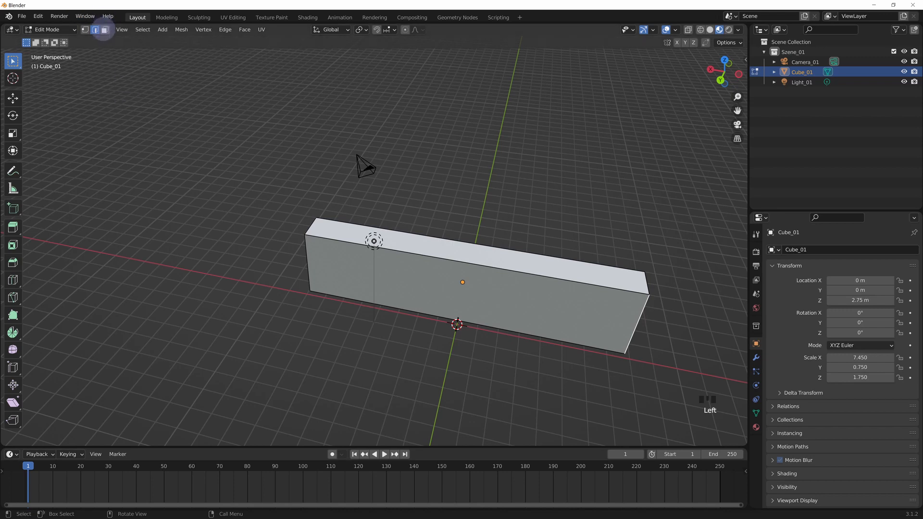
Switch to face selection mode and pick individual faces on different sides of the cube
click(104, 29)
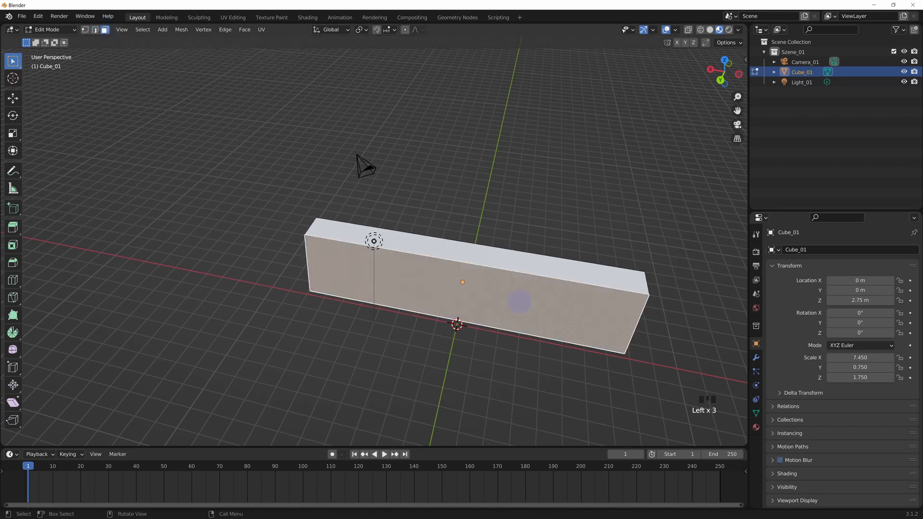
middle_drag(447, 361, 303, 330)
scroll(255, 311, down, 3)
scroll(241, 283, down, 3)
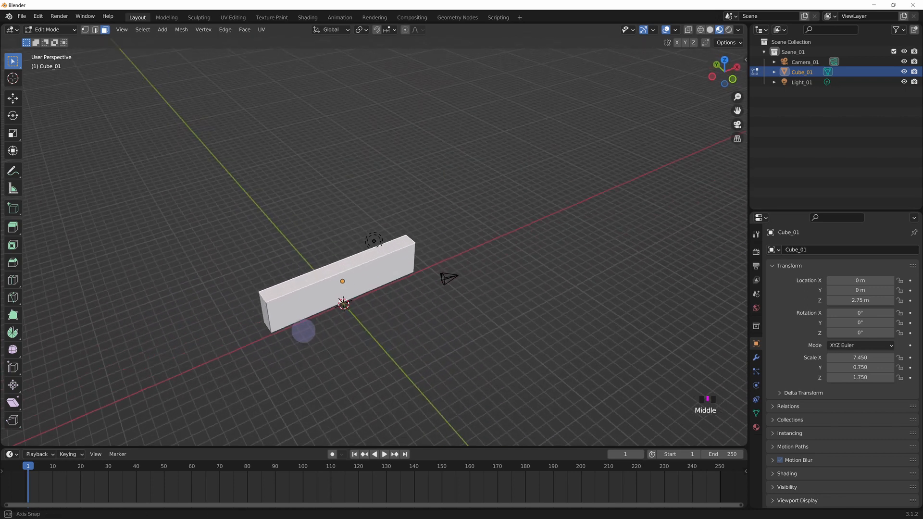
scroll(286, 311, up, 4)
click(456, 274)
middle_drag(542, 237, 327, 200)
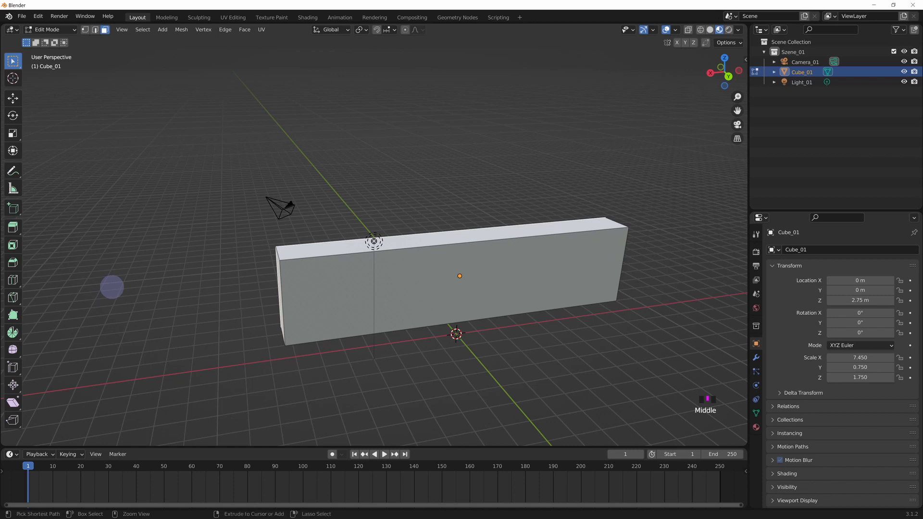
Add one vertical loop cut across the cube's length and slide it close to the end nearer the camera object
key(ctrl+r)
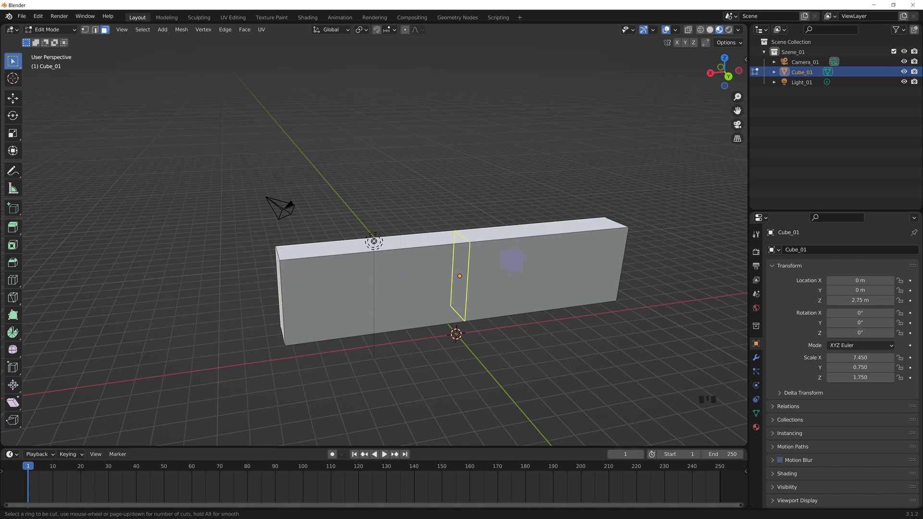
click(511, 260)
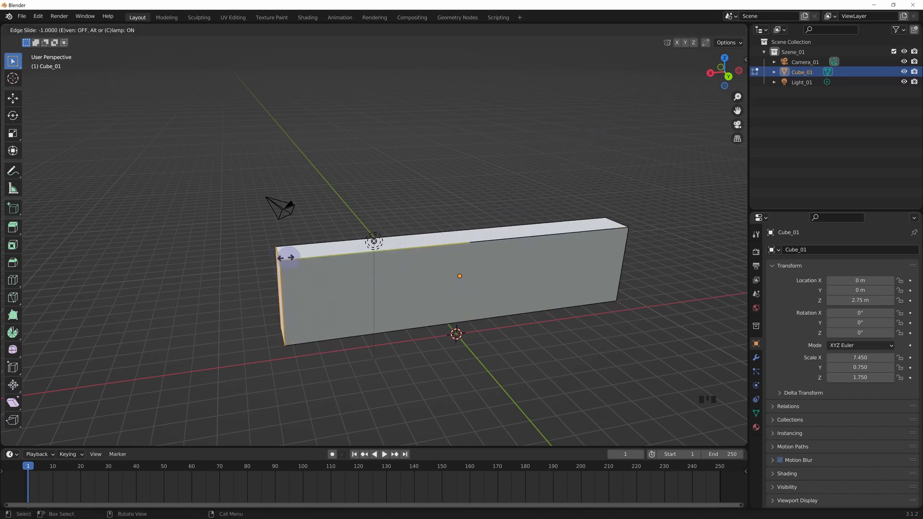
click(370, 282)
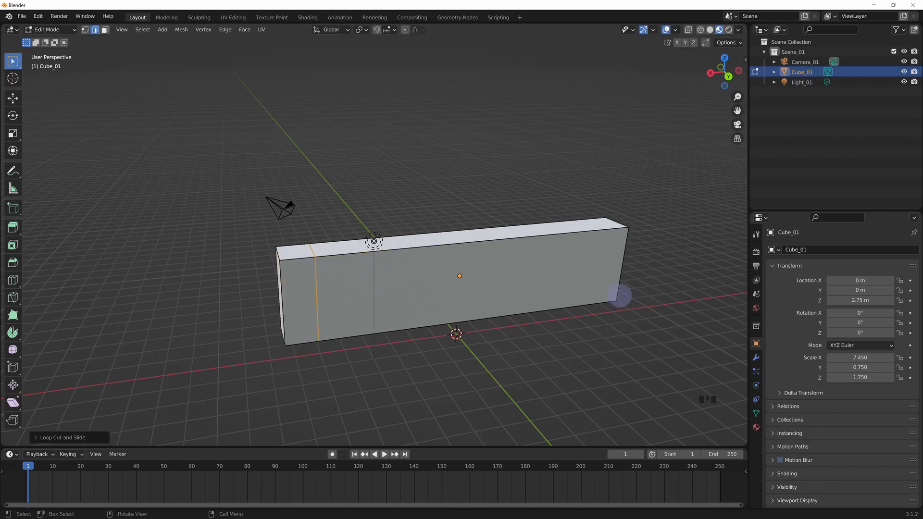
Select the narrow side face between the loop cut and the cube's end and extrude it outward with Extrude Region
middle_drag(618, 315, 630, 335)
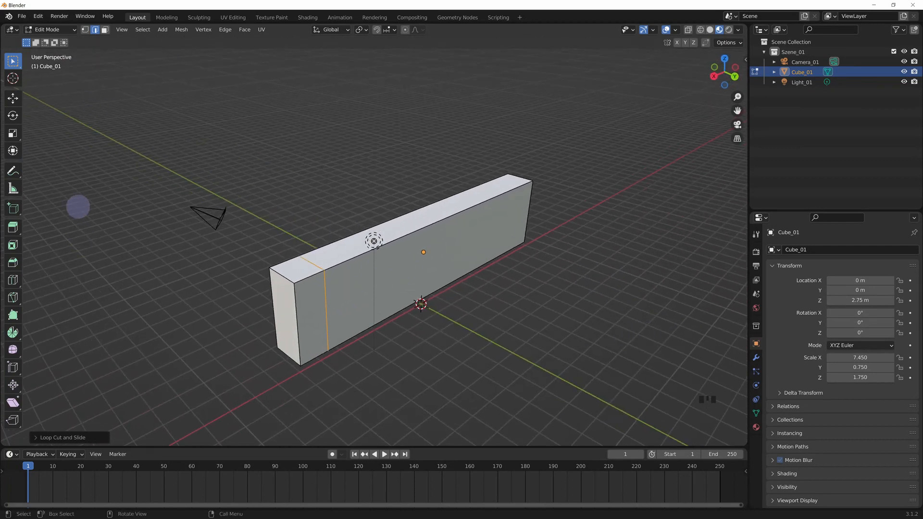
click(104, 30)
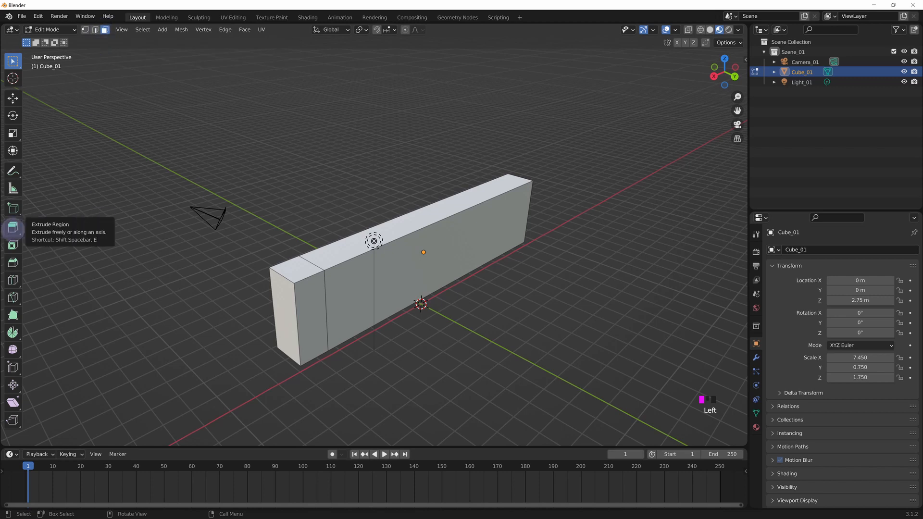
click(13, 229)
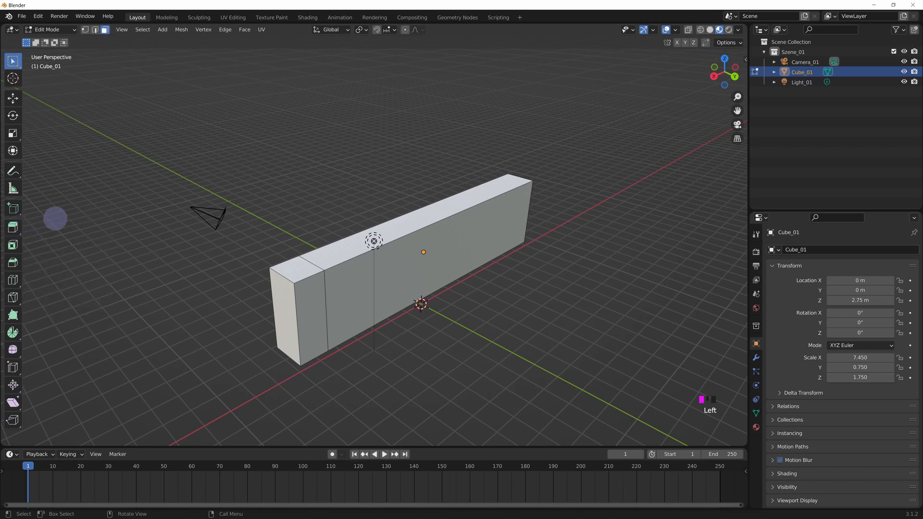
click(309, 295)
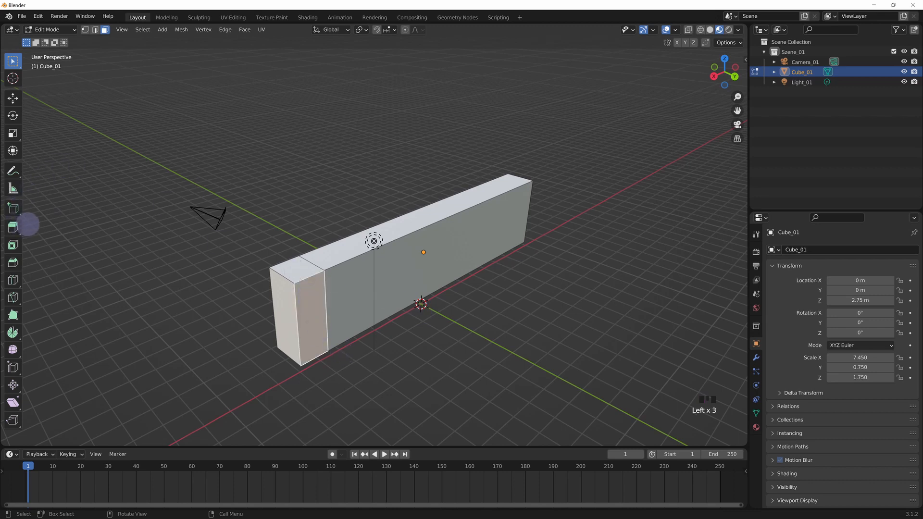
click(13, 227)
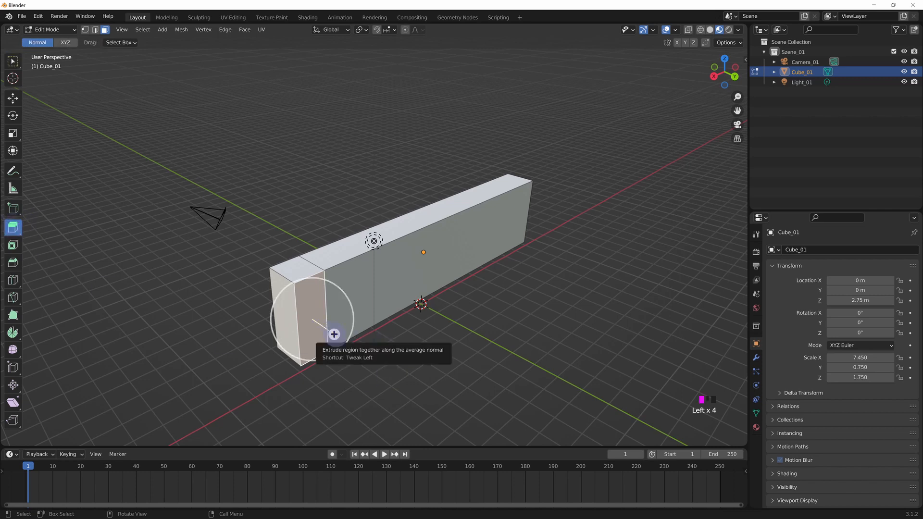
drag(334, 333, 406, 391)
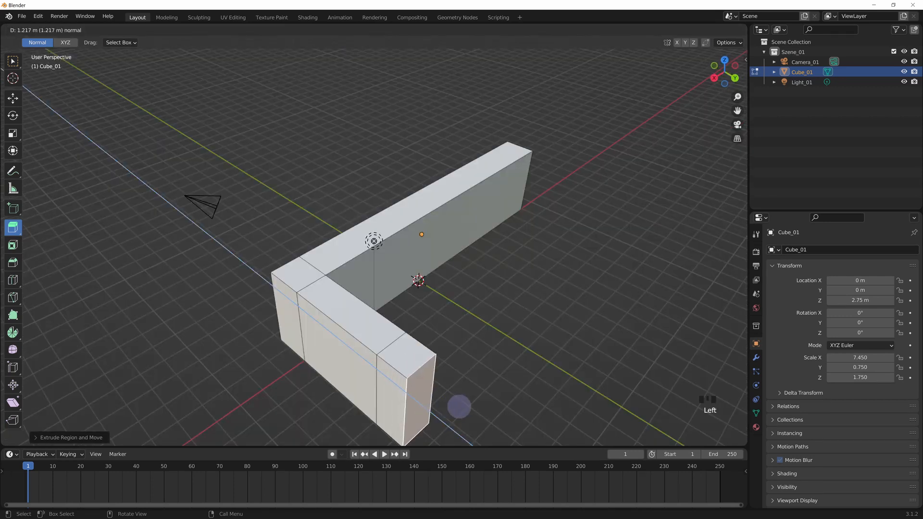
Extrude the end face of the new arm once more along its normal and set the extrusion distance to 2 m
drag(457, 408, 542, 336)
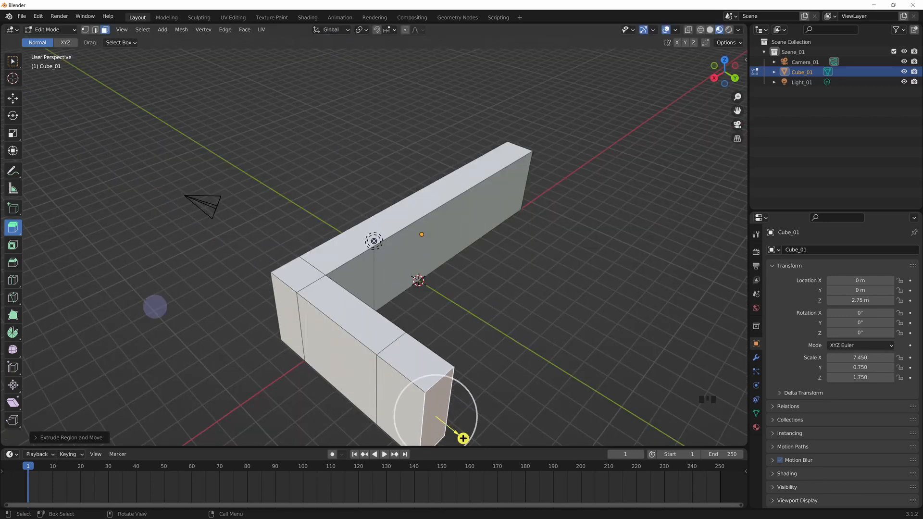
click(39, 438)
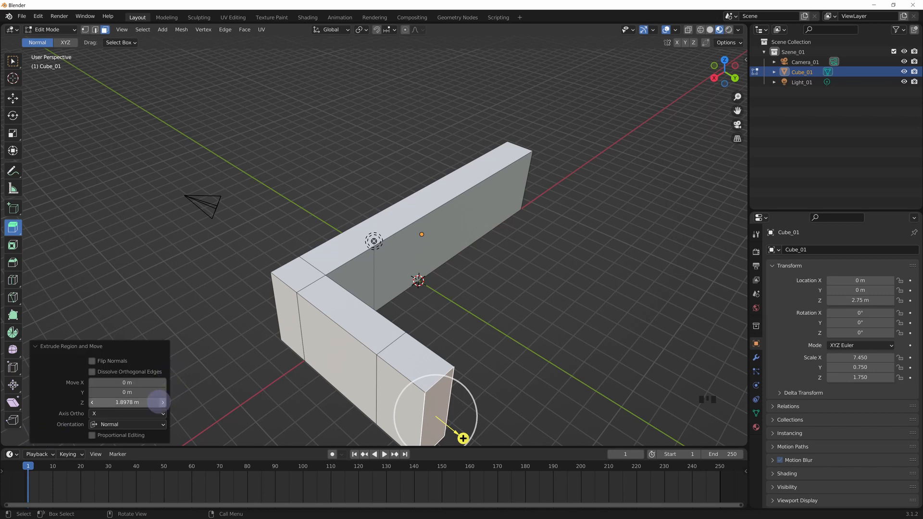
mouse_move(125, 402)
mouse_down()
mouse_move(150, 403)
mouse_move(140, 402)
mouse_up()
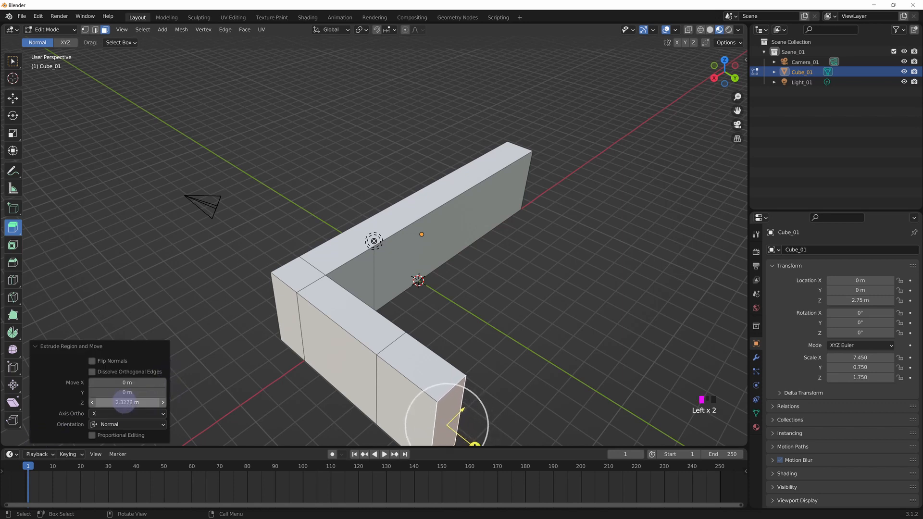
click(125, 402)
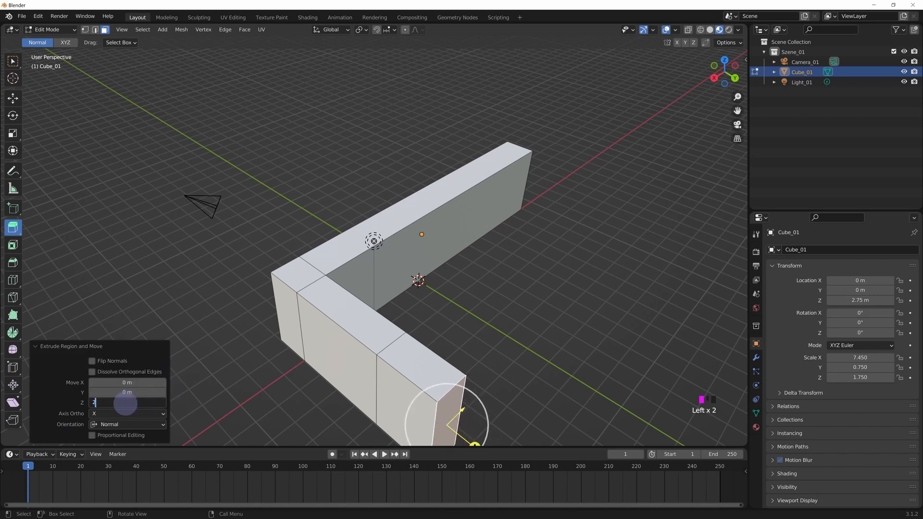
text(2)
key(Return)
Extrude the inner side face of the arm's last segment by 2 m alongside the long bar and clear the selection
middle_drag(412, 139, 440, 286)
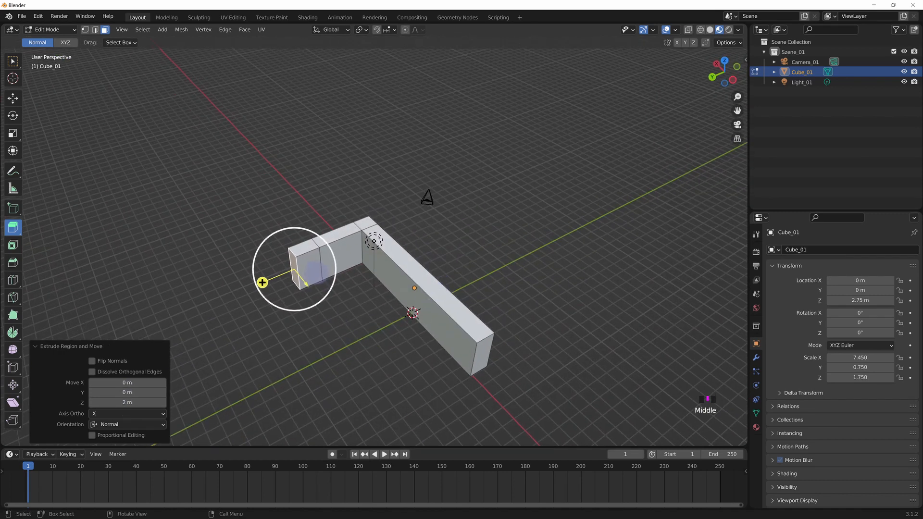
click(314, 260)
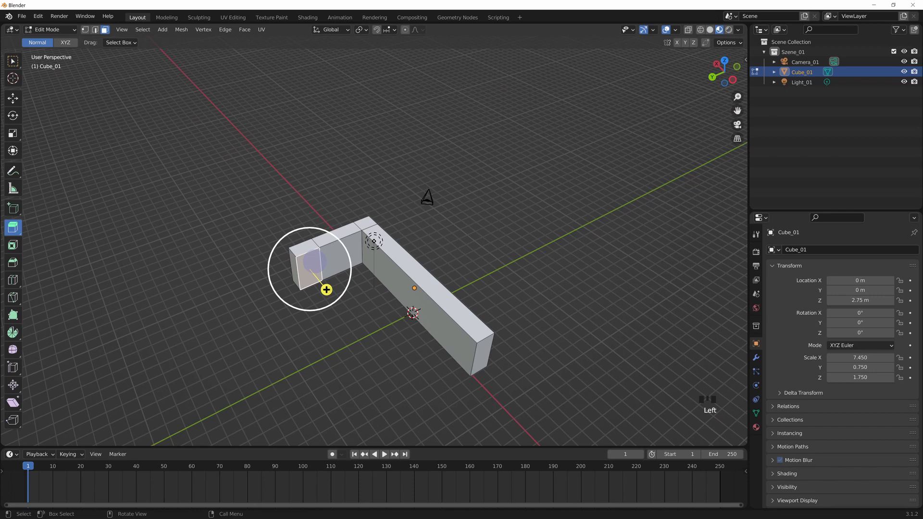
click(326, 290)
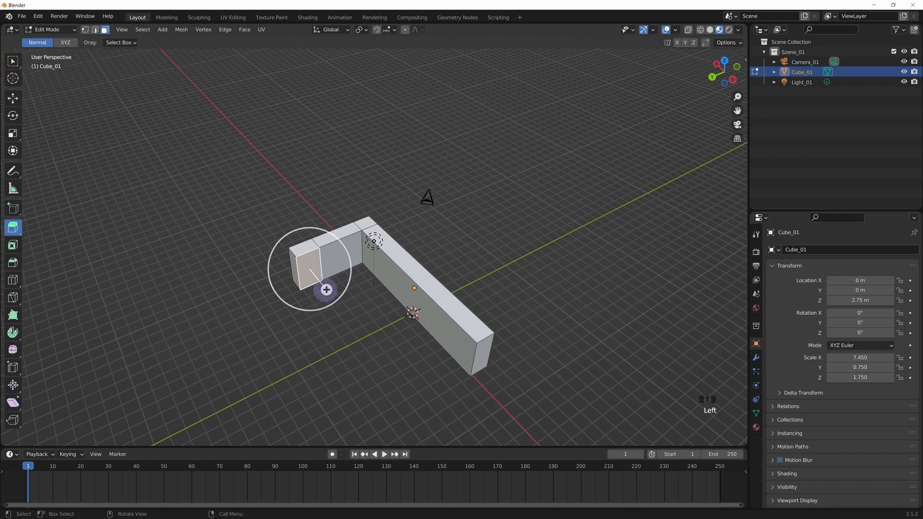
key(e)
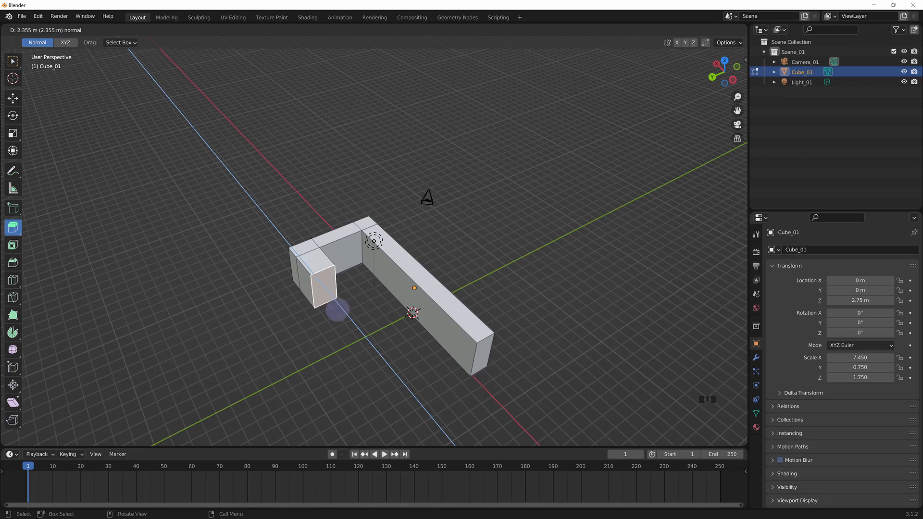
text(2)
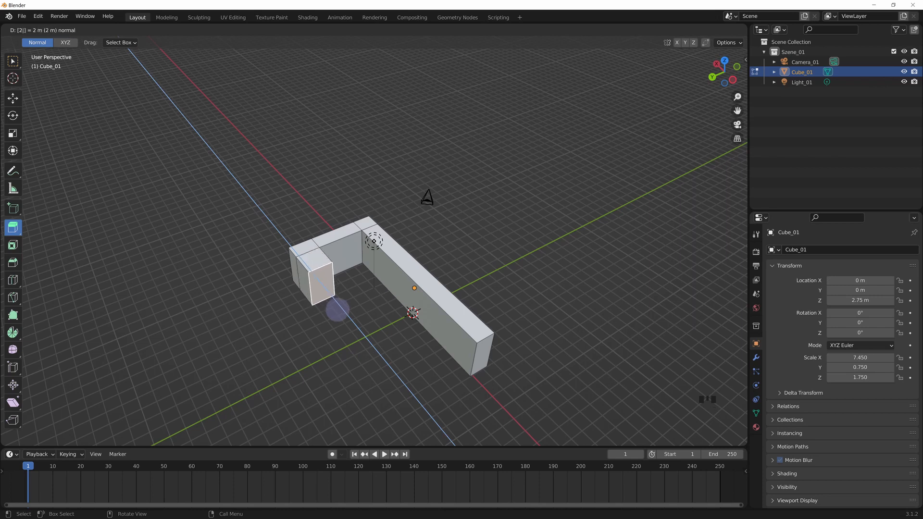
key(Return)
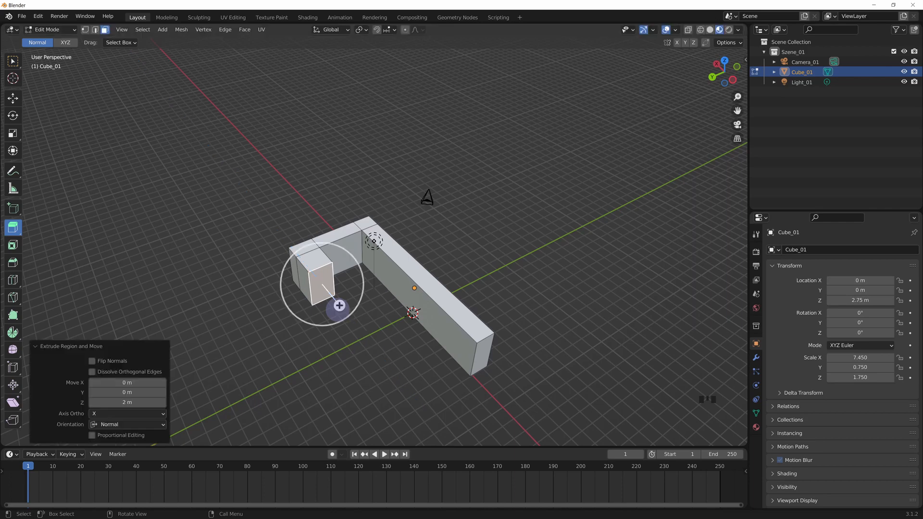
middle_drag(366, 343, 356, 278)
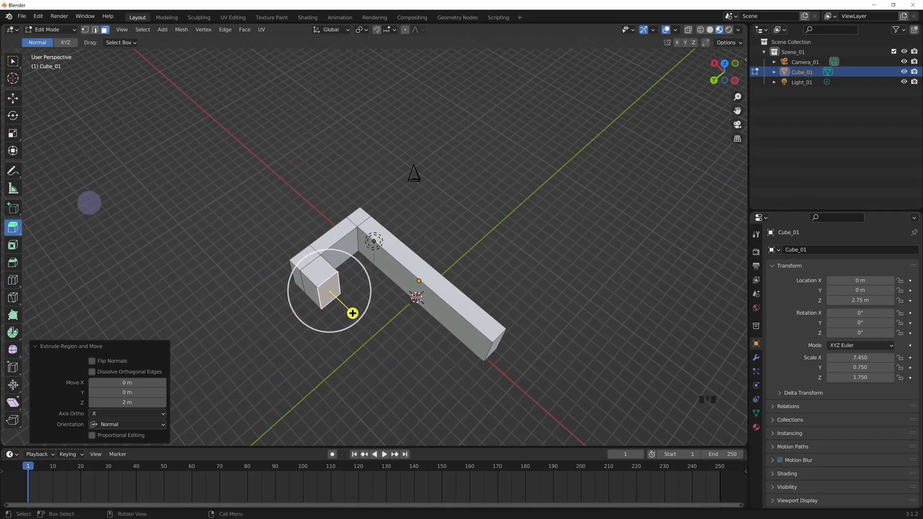
click(87, 256)
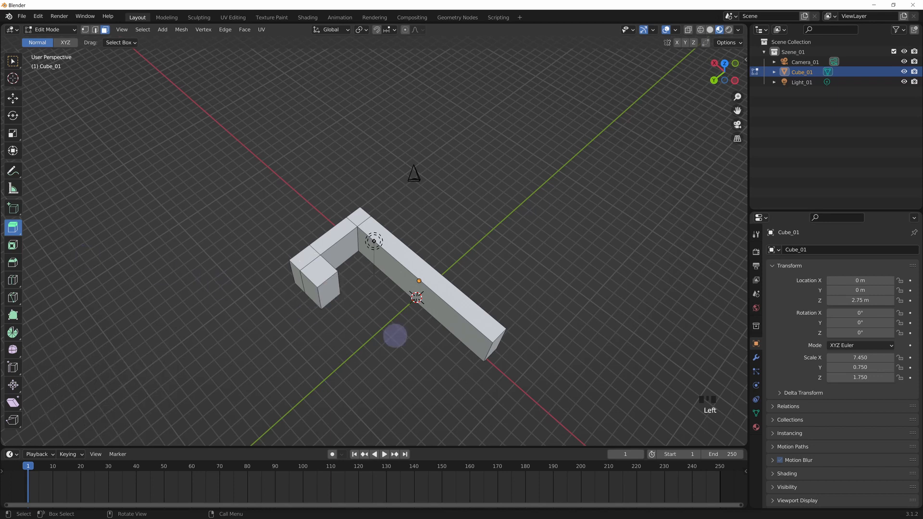
Switch through the edge and vertex selection modes and return to face selection
middle_drag(394, 335, 365, 311)
scroll(365, 311, up, 2)
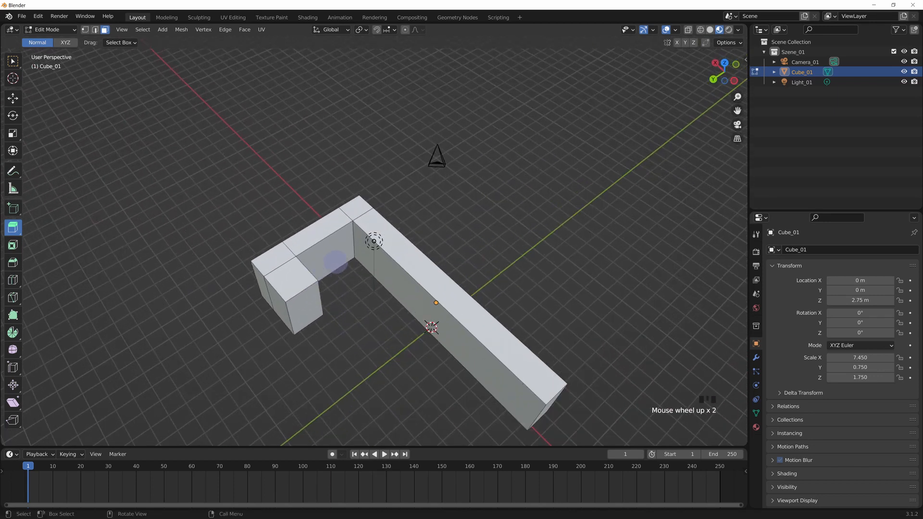
scroll(515, 302, down, 3)
middle_drag(515, 303, 523, 267)
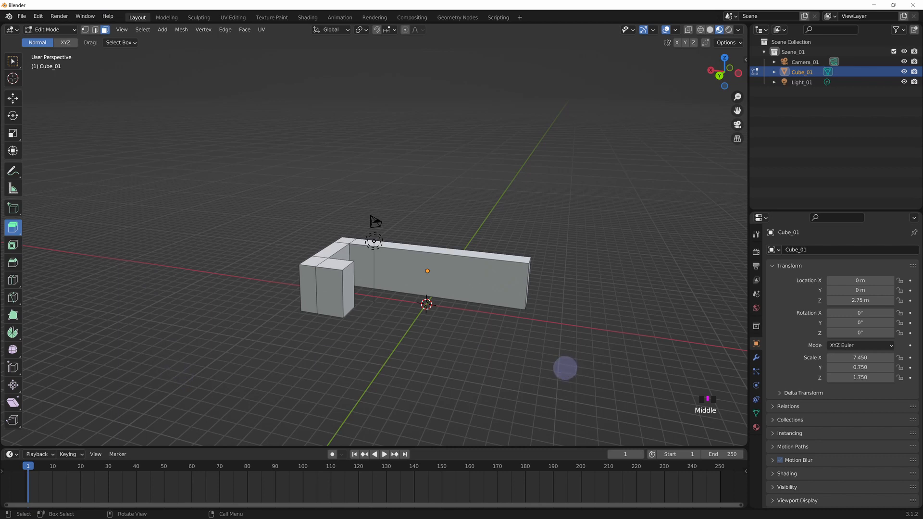
key(2)
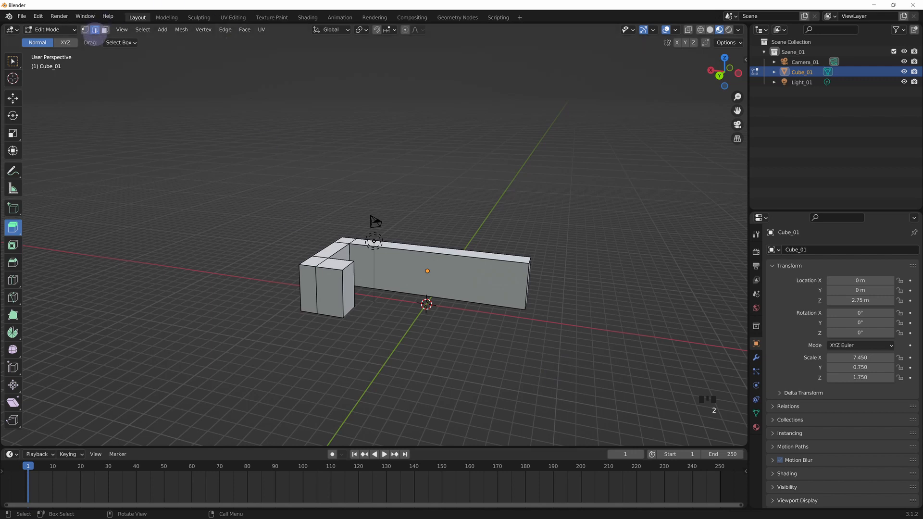
key(1)
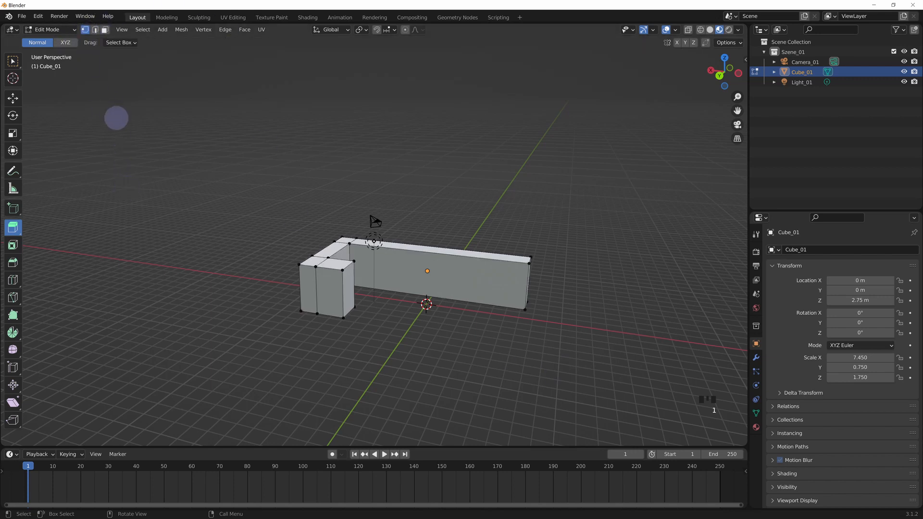
key(2)
key(3)
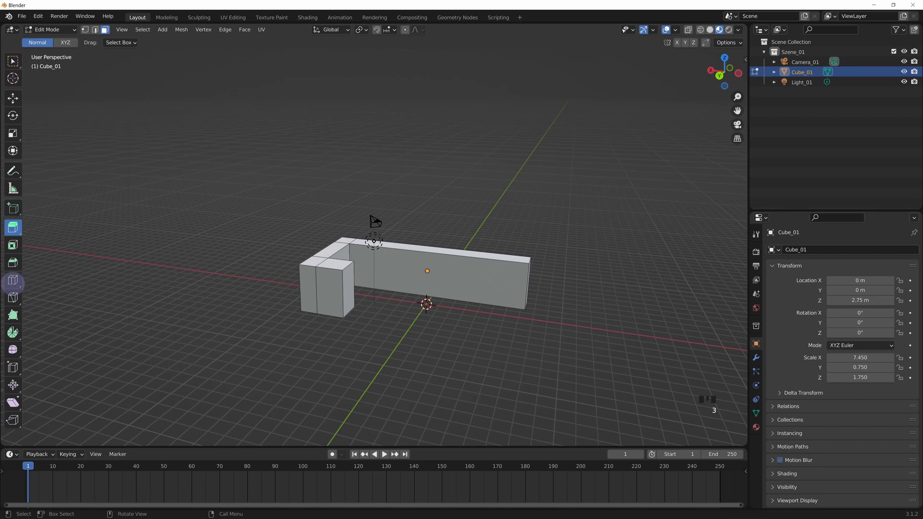
Add one vertical loop cut across the long bar, slide it to a factor of about 0.75, and set Linear falloff with Even enabled
click(13, 280)
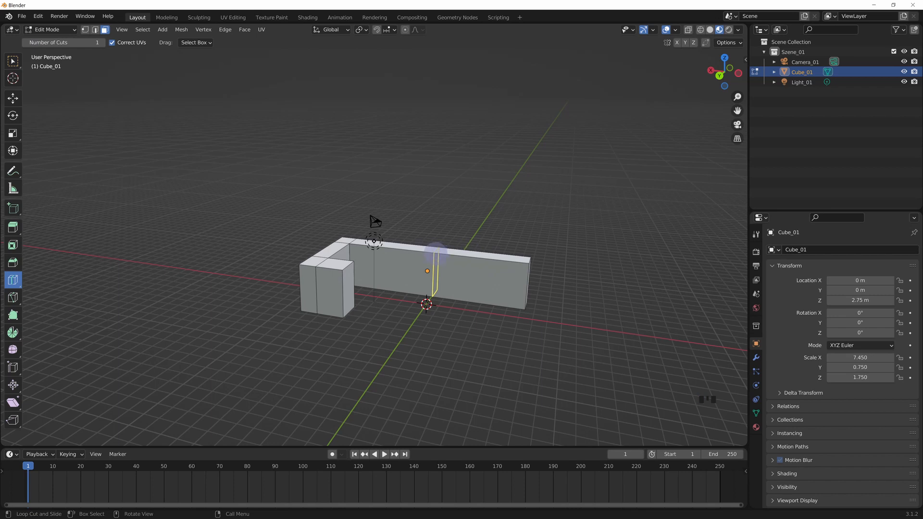
click(435, 254)
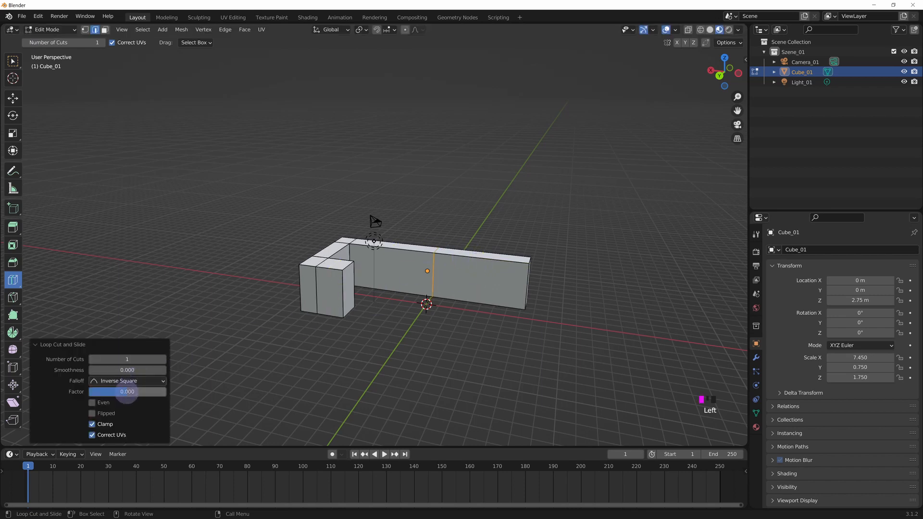
drag(127, 392, 159, 391)
click(161, 381)
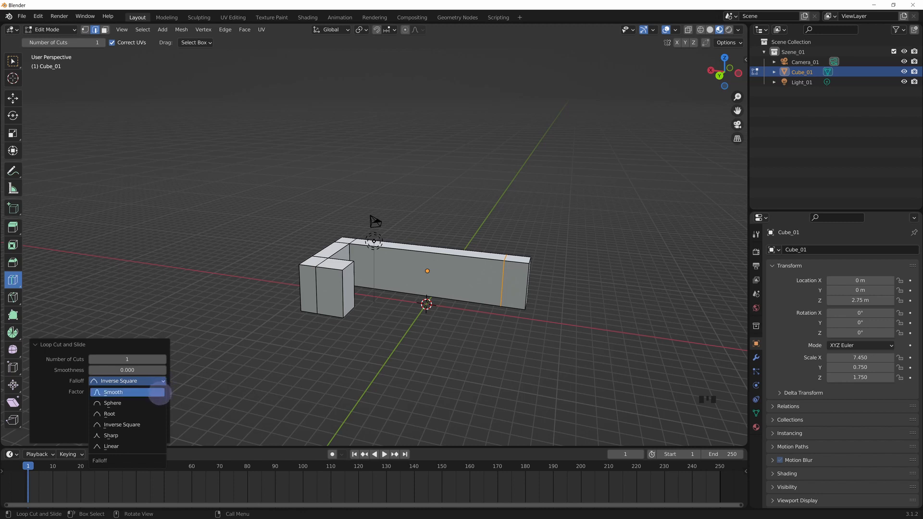
click(144, 446)
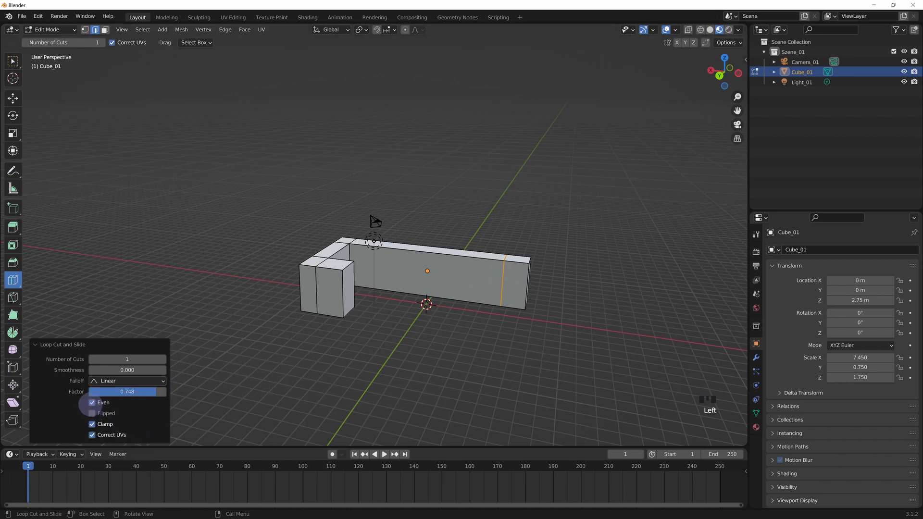
Try a factor of 0.2 for the new loop cut on the long bar
mouse_move(140, 392)
mouse_down()
mouse_move(116, 398)
mouse_move(157, 393)
mouse_move(146, 395)
mouse_up()
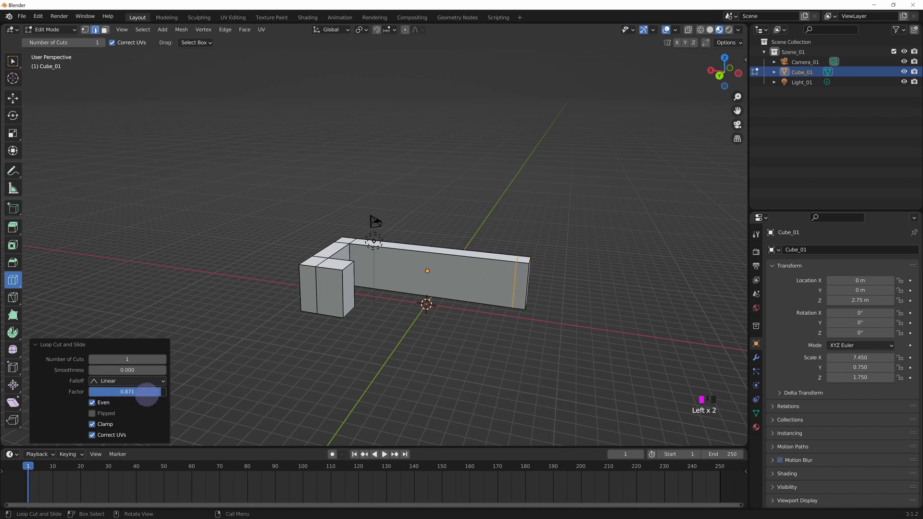
click(150, 392)
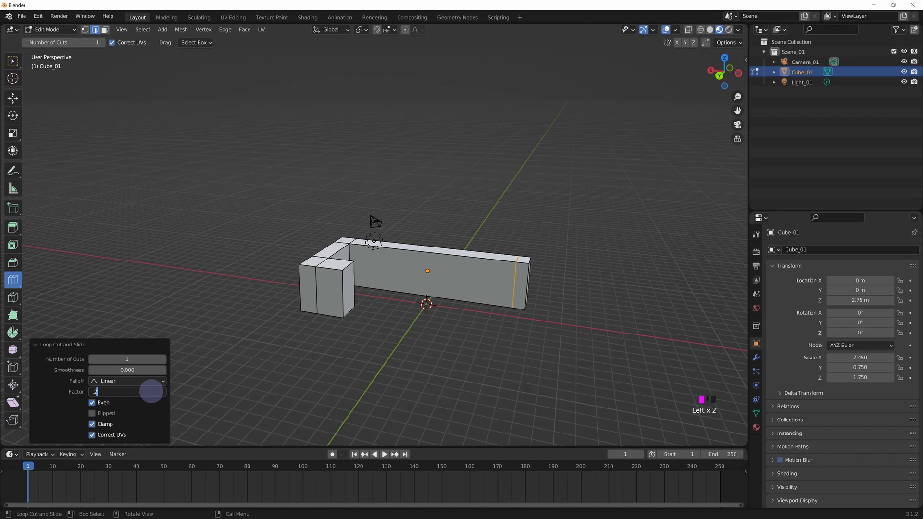
key(Return)
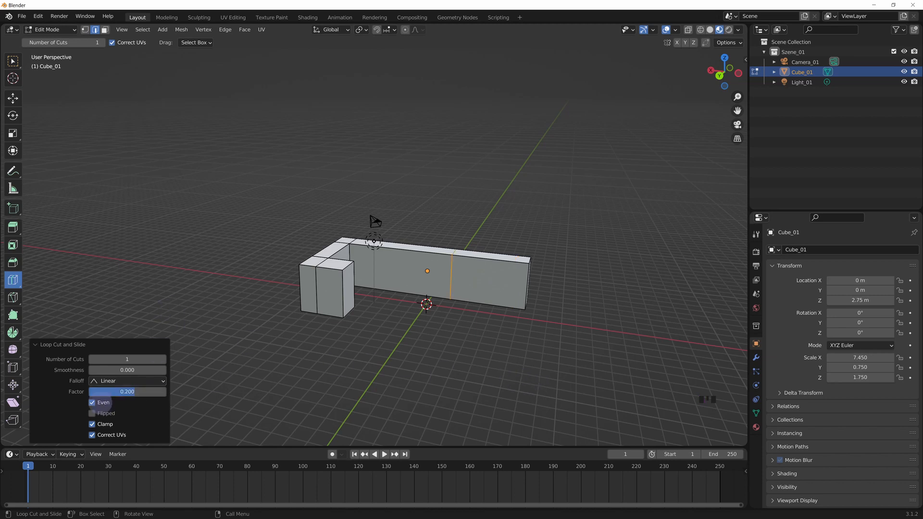
Set the loop cut's slide factor to 0.8 so it sits near the bar's free end
drag(119, 391, 148, 388)
click(141, 394)
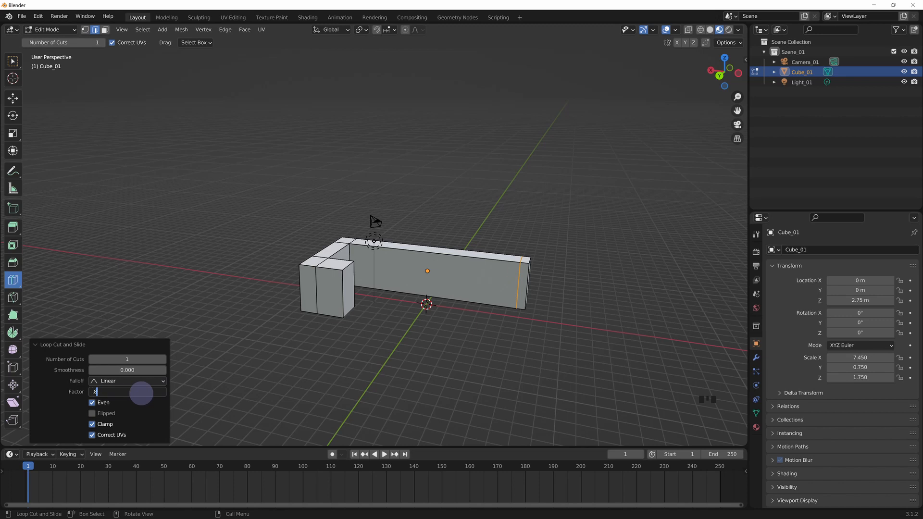
key(Return)
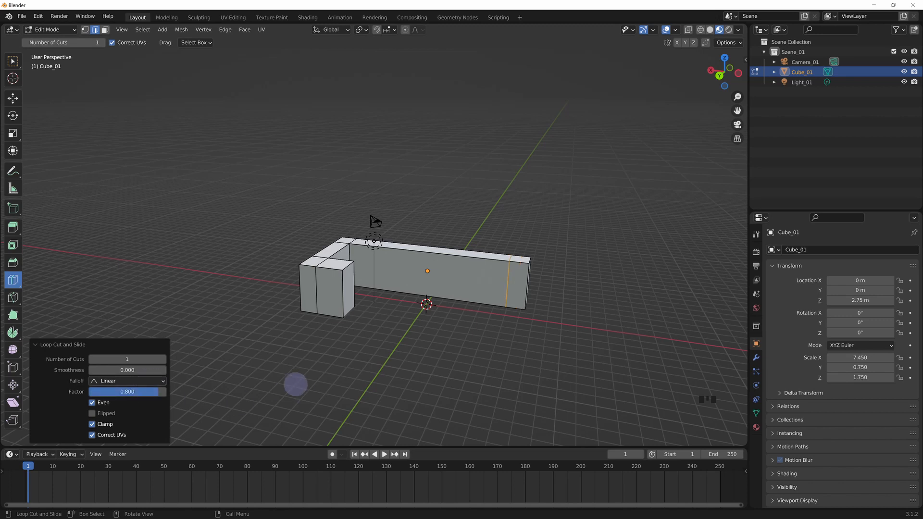
click(523, 345)
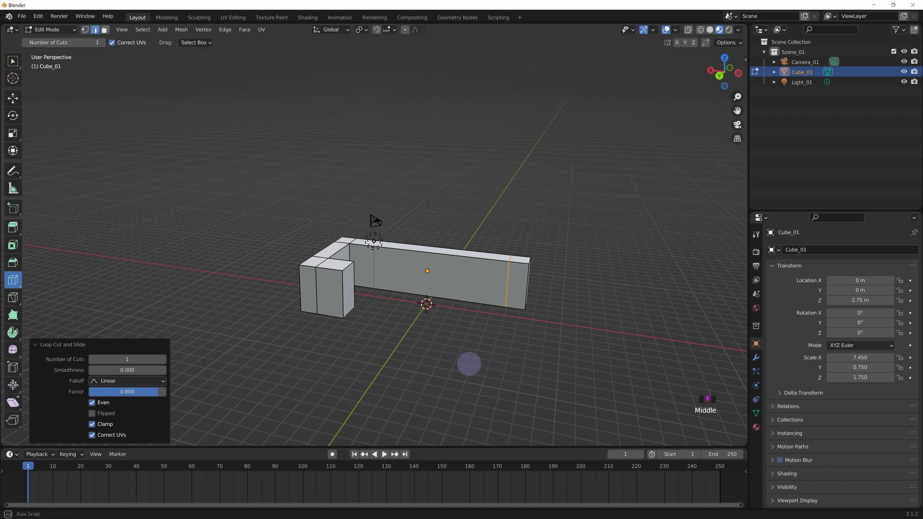
Select the narrow inner side face beyond the new loop cut and extrude it about 1.2 m with Extrude Region
middle_drag(470, 362, 389, 320)
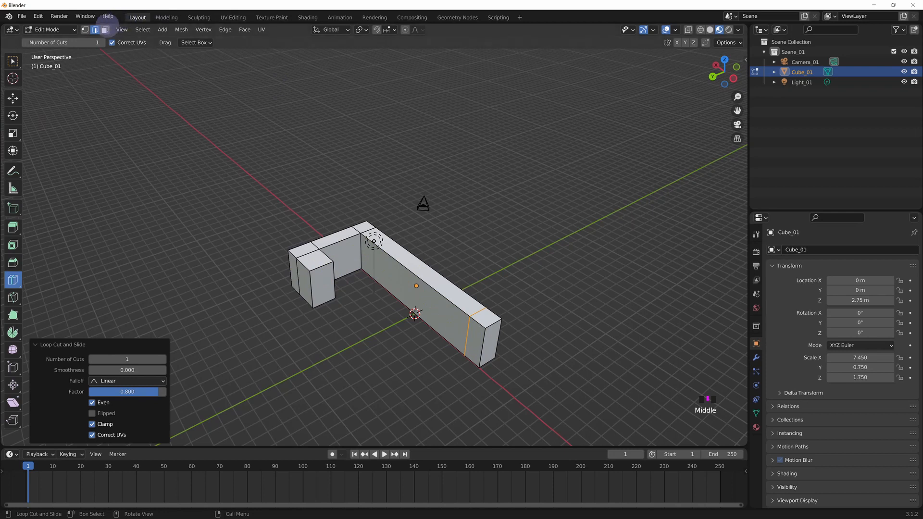
click(104, 29)
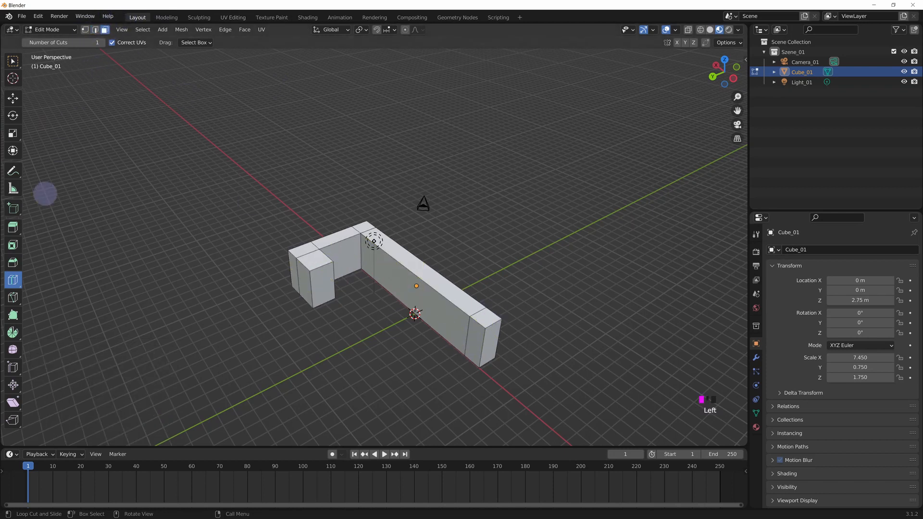
click(12, 228)
click(470, 341)
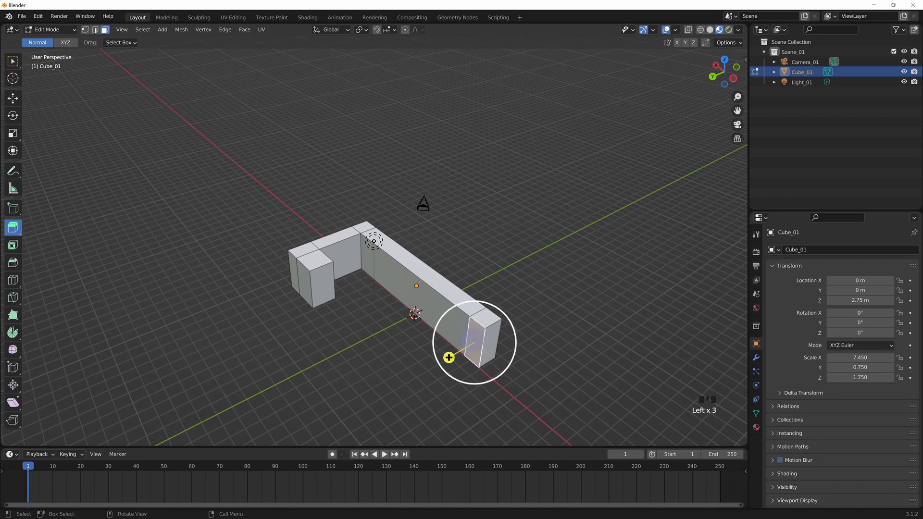
drag(449, 353, 385, 262)
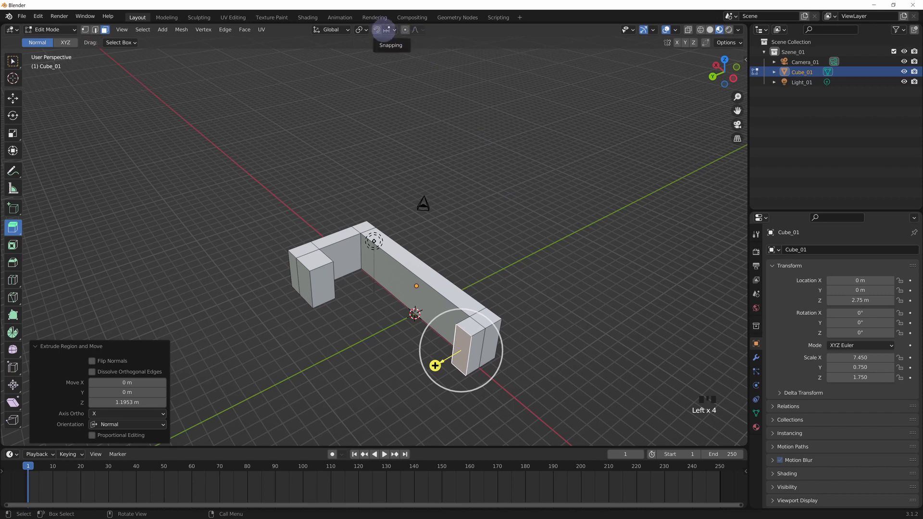
Turn on snapping during transforms and set the snap target to Edge
click(377, 30)
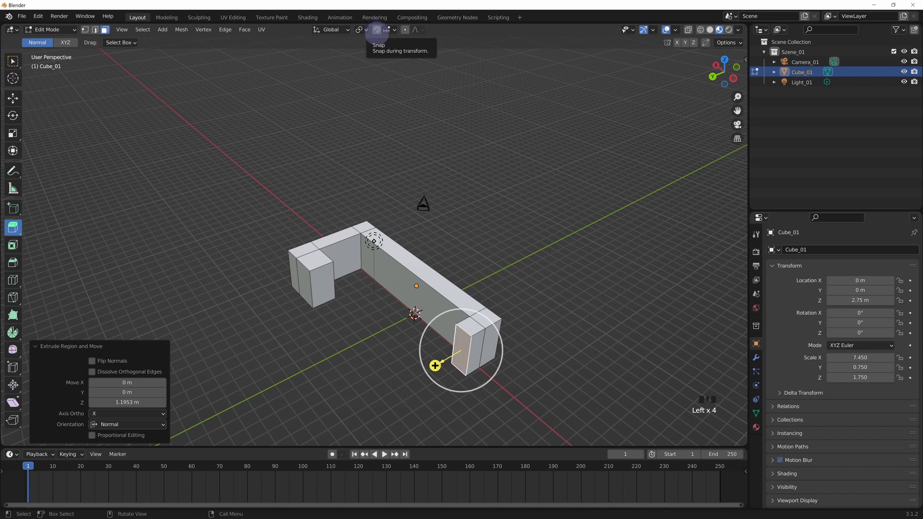
click(377, 30)
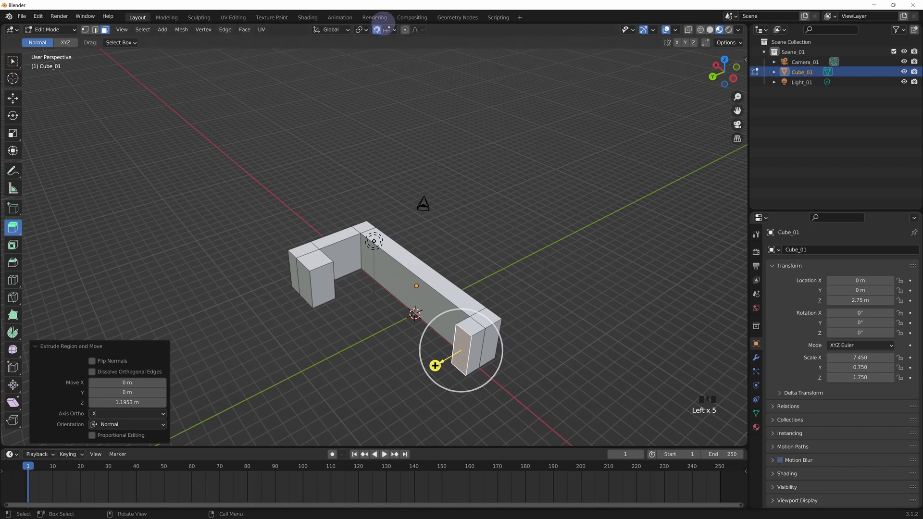
click(394, 30)
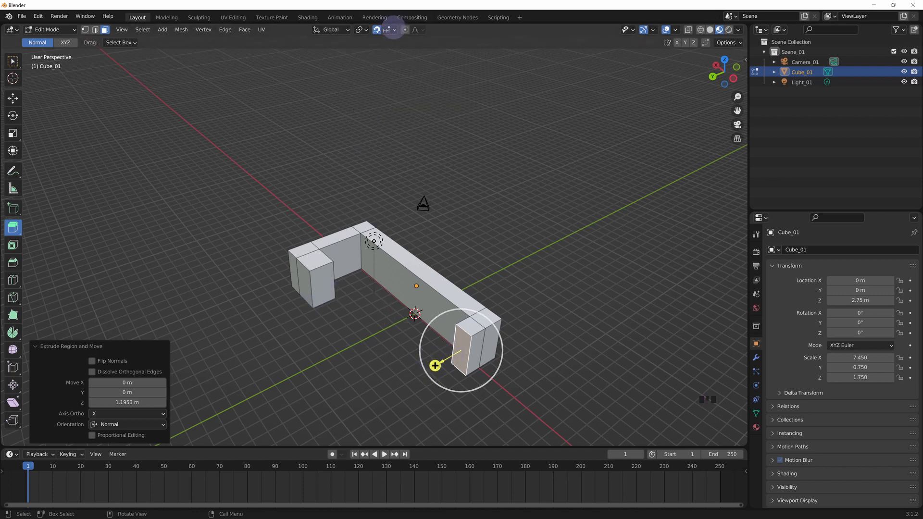
click(395, 30)
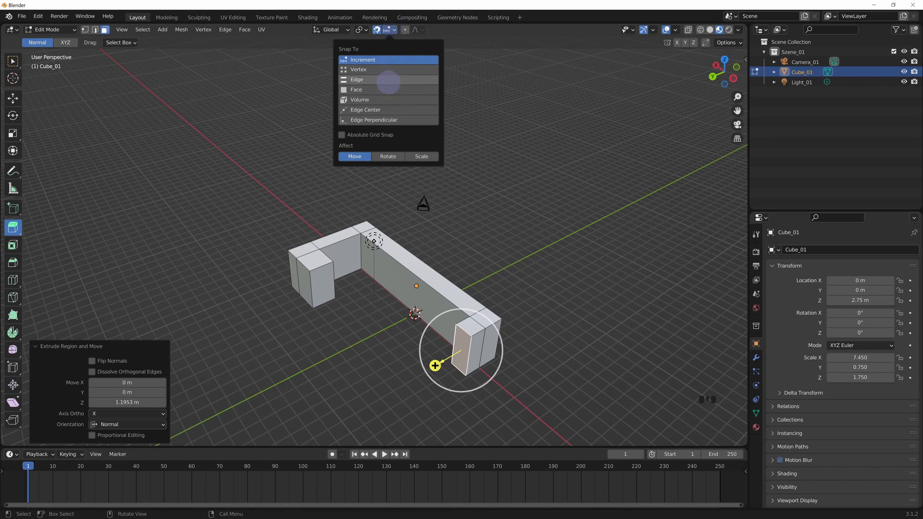
click(384, 76)
Extrude the new arm's end face another 4.65 m, snapping to the opposite arm's end edge, and check the alignment from the top view
click(435, 365)
drag(435, 366, 310, 278)
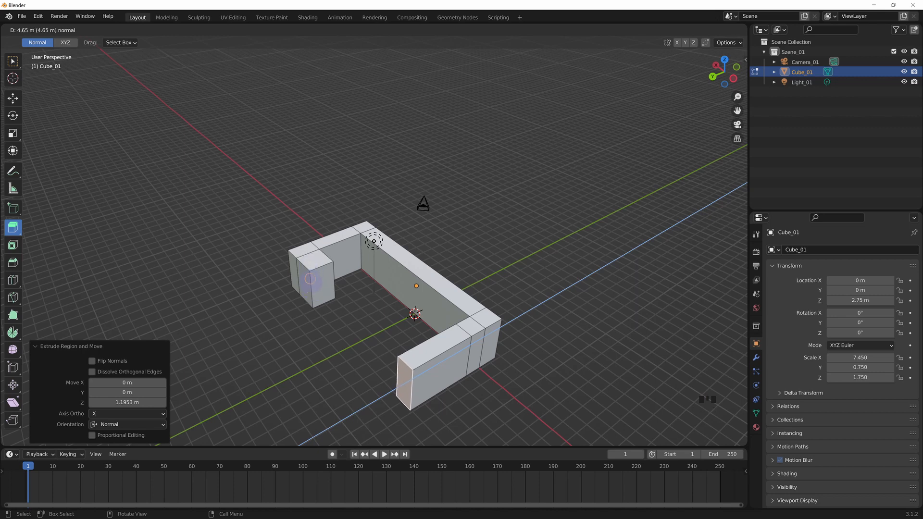
drag(298, 276, 360, 251)
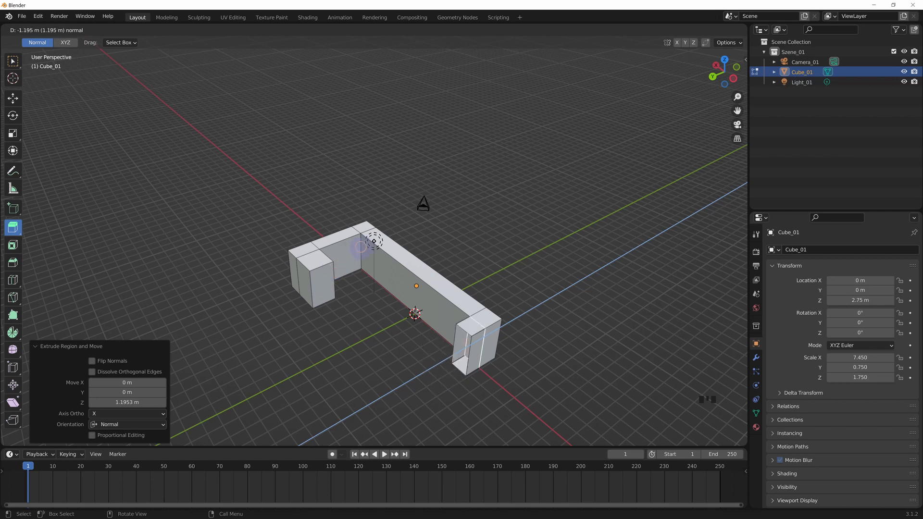
drag(361, 247, 311, 284)
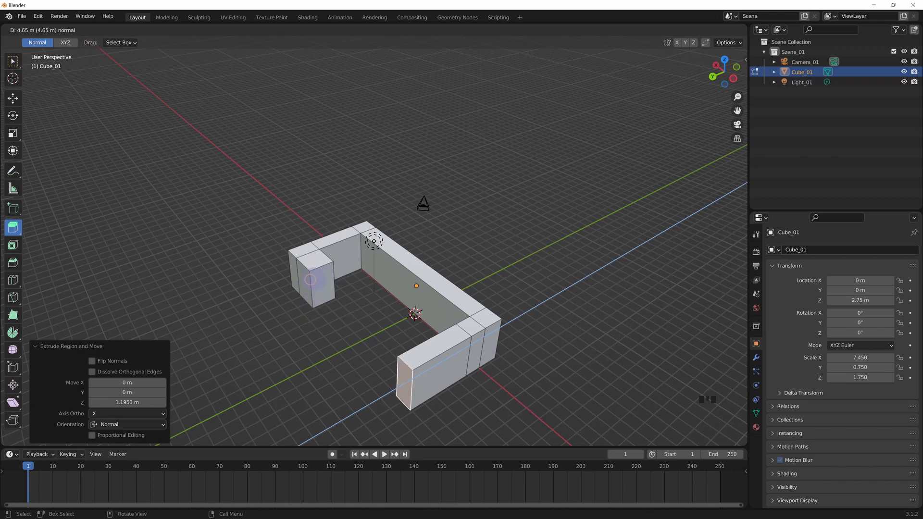
drag(310, 278, 311, 279)
middle_drag(256, 336, 334, 292)
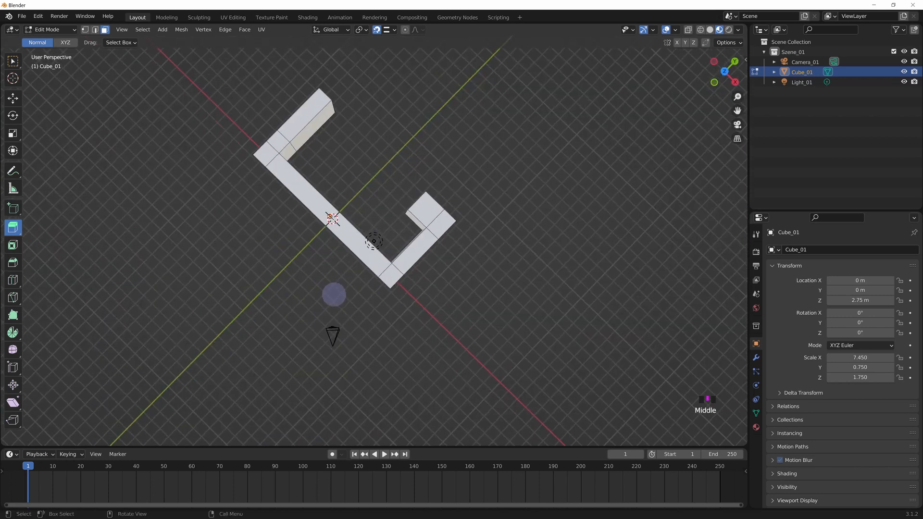
key(KP_7)
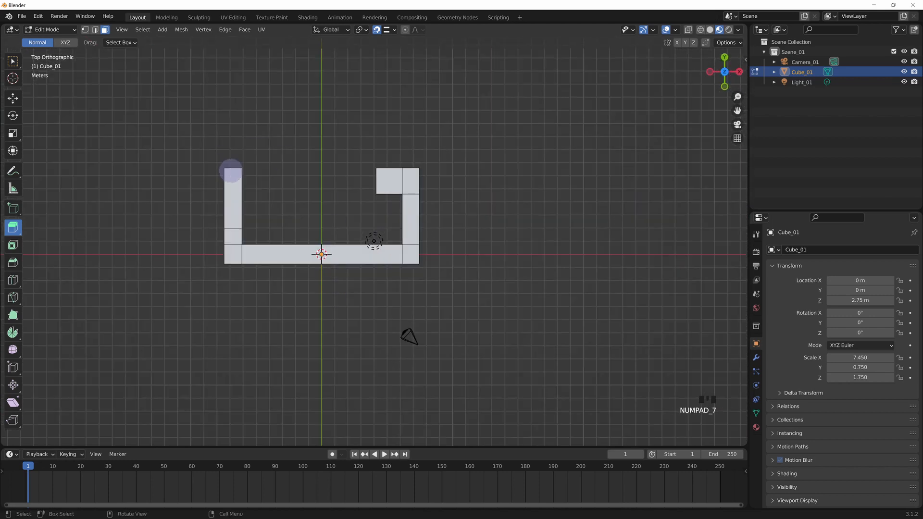
middle_drag(481, 330, 356, 289)
scroll(356, 288, up, 2)
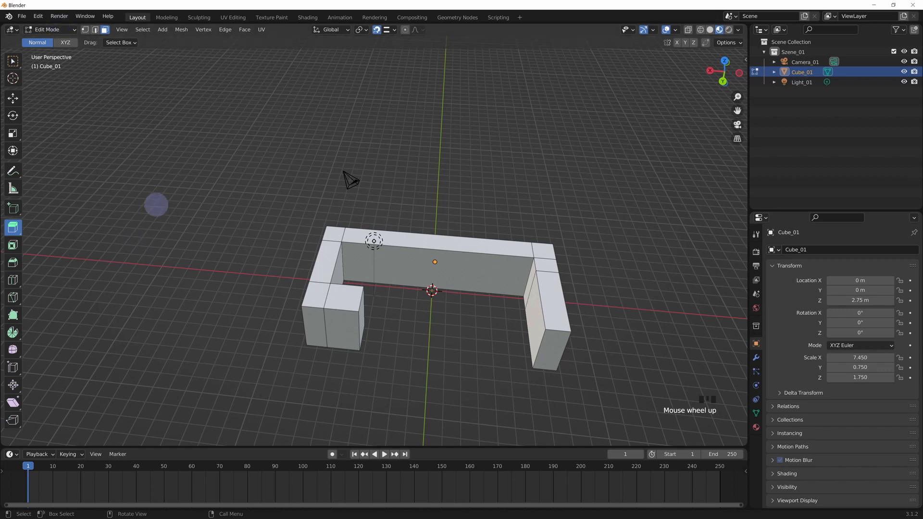
Switch to Object Mode, inspect the finished shape from several sides, and collapse the object's Transform settings
key(Tab)
click(65, 30)
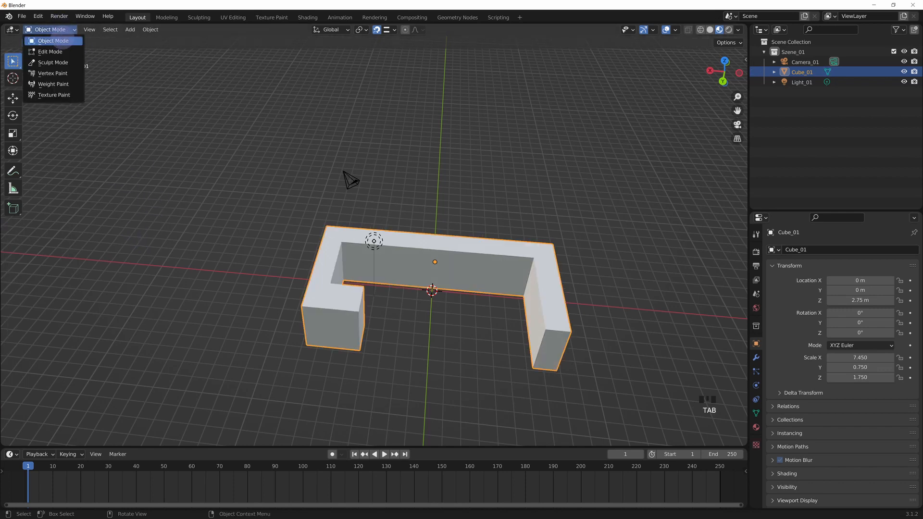
click(65, 30)
click(65, 30)
middle_drag(241, 264, 71, 234)
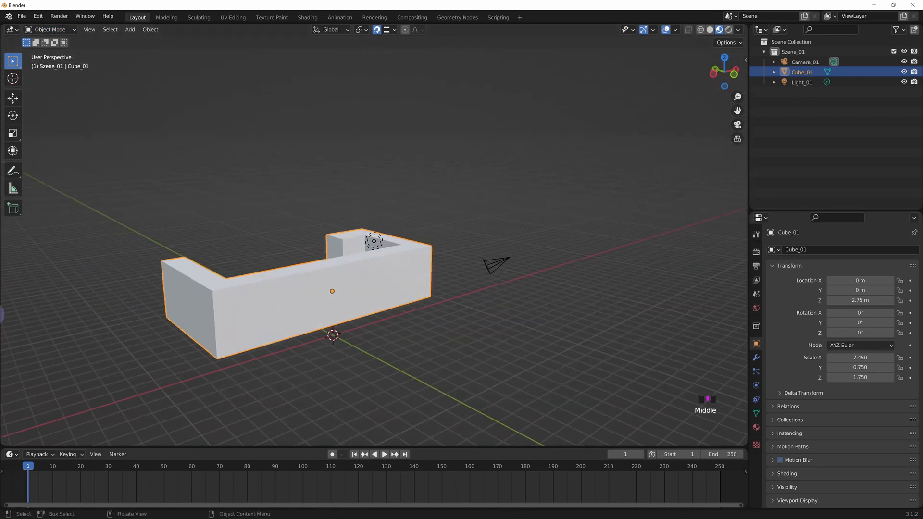
middle_drag(2, 315, 257, 266)
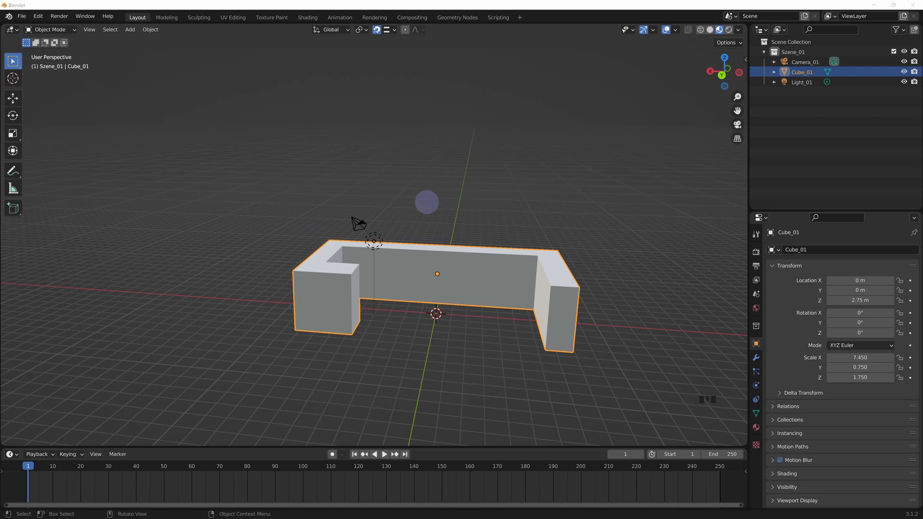
middle_drag(427, 202, 451, 206)
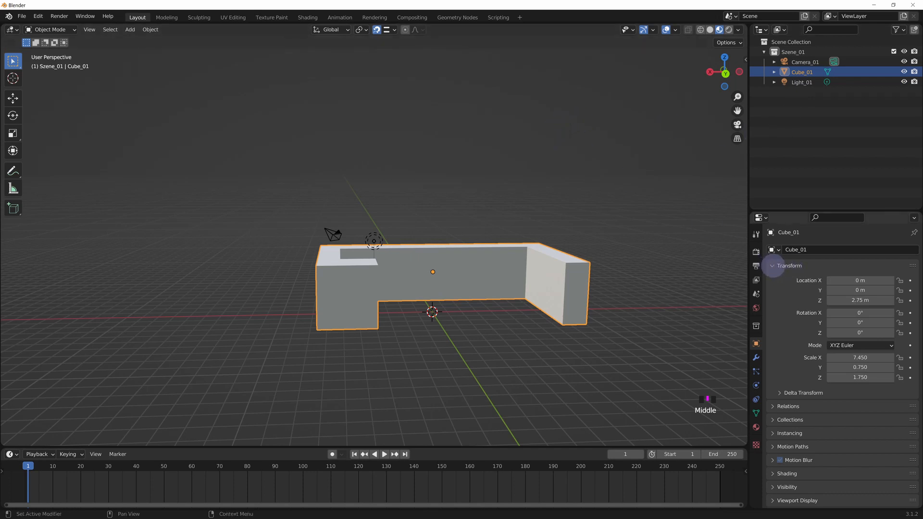
click(774, 266)
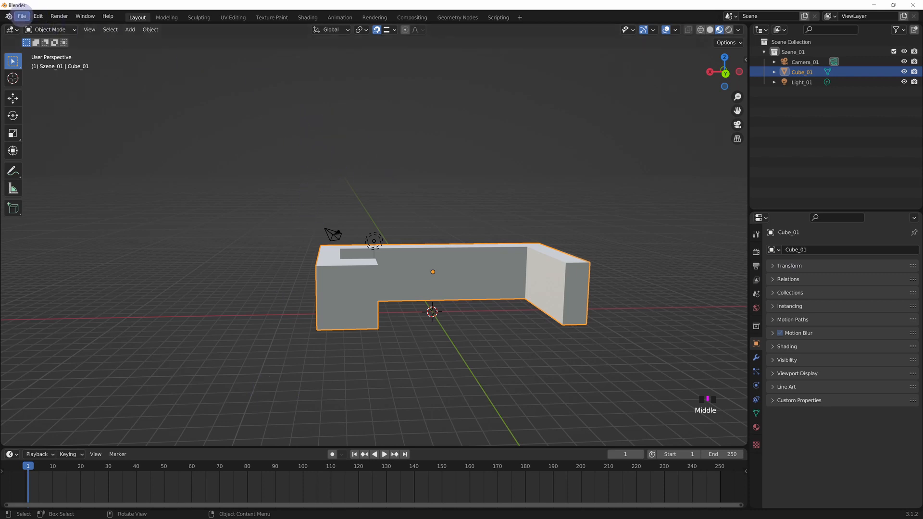
Save the model as Box_2.blend in C:\Users\Public\Blender\Blender\ using the incremented file name
click(21, 15)
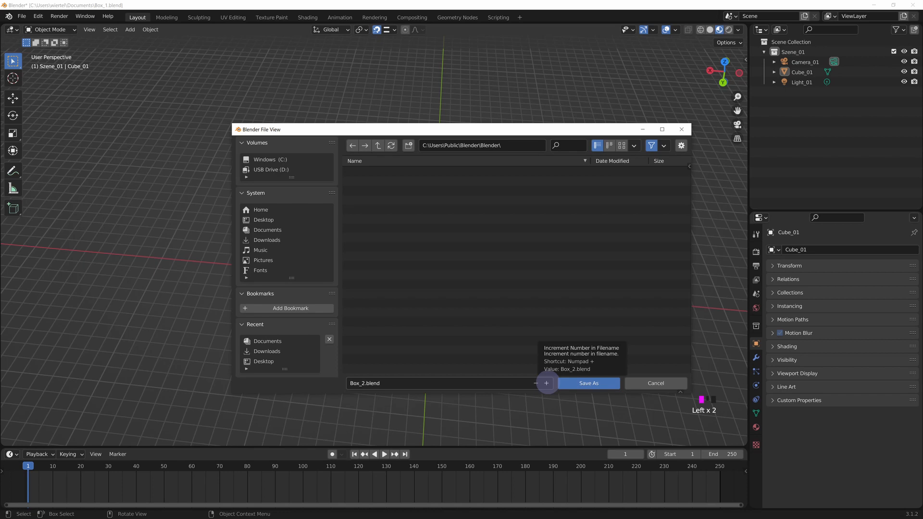
click(536, 384)
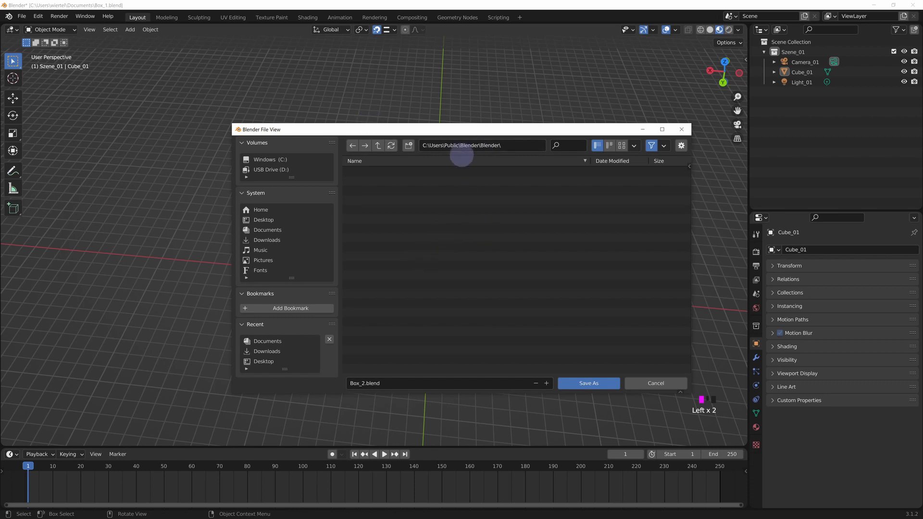
click(587, 383)
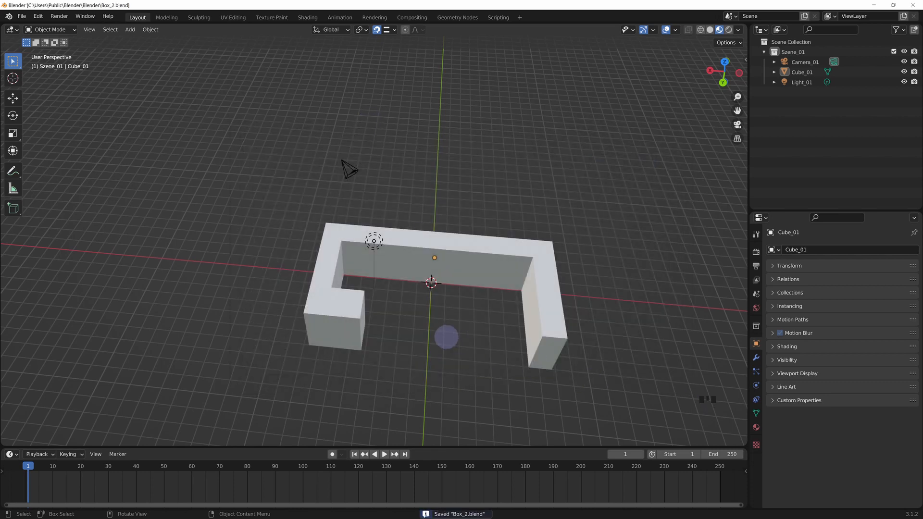
Save the model again under the next incremented file name, Box_3.blend, in the same folder
middle_drag(509, 314, 284, 272)
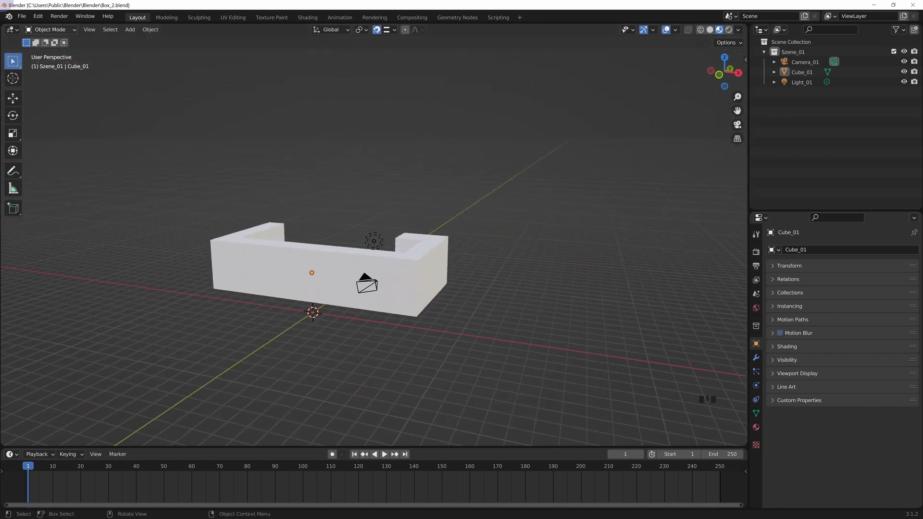
click(21, 15)
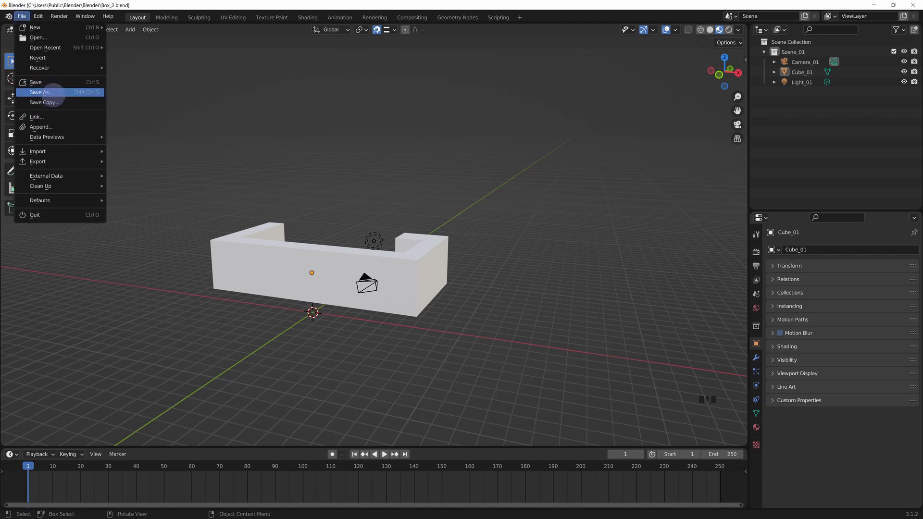
click(98, 93)
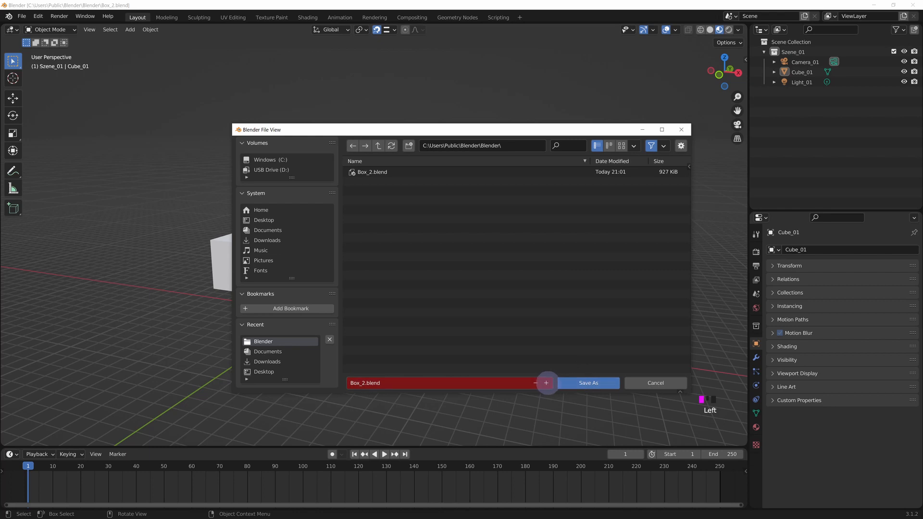
click(575, 383)
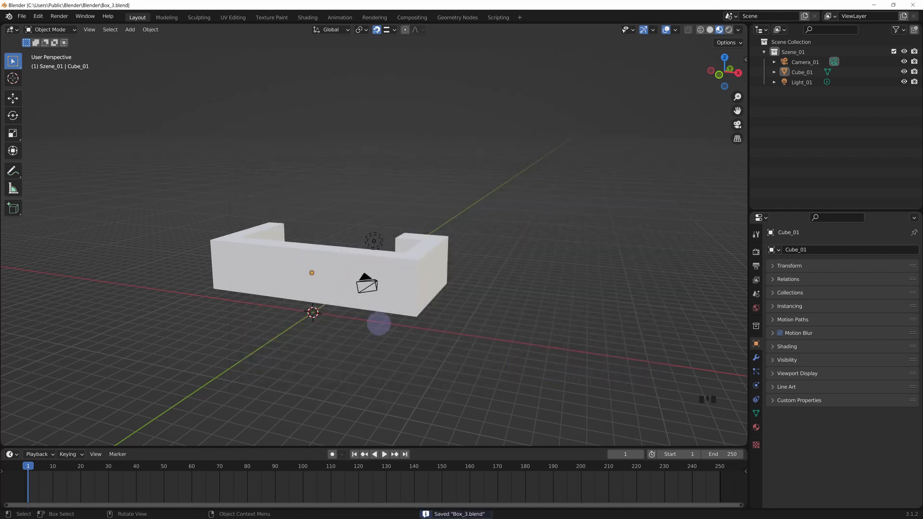
Recover the last Blender session
middle_drag(366, 269, 327, 257)
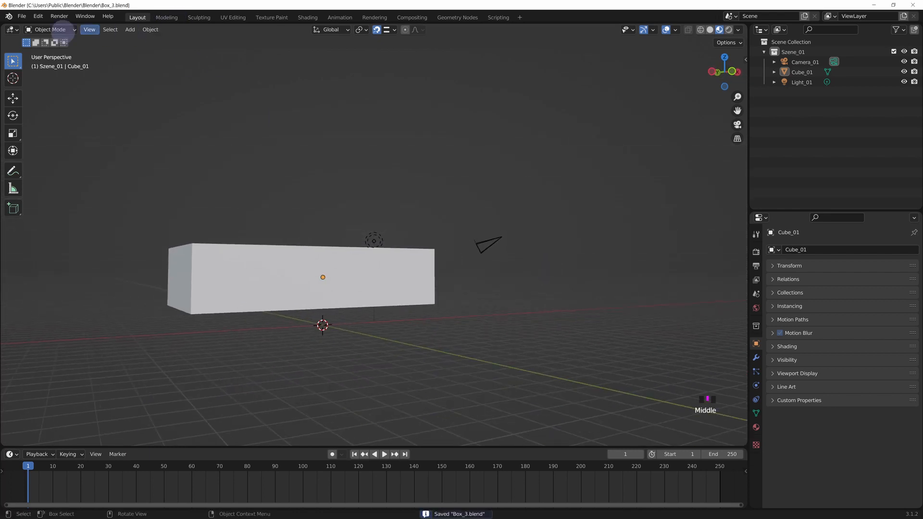
click(21, 16)
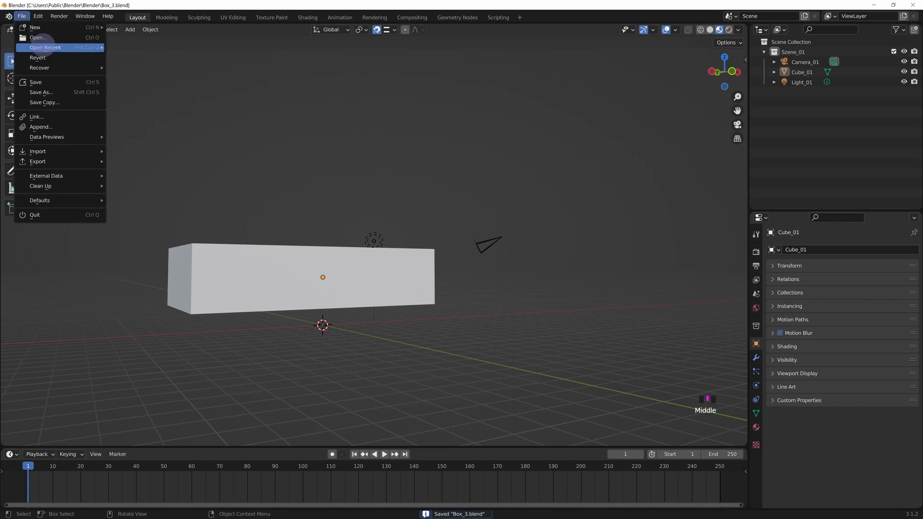
mouse_move(42, 67)
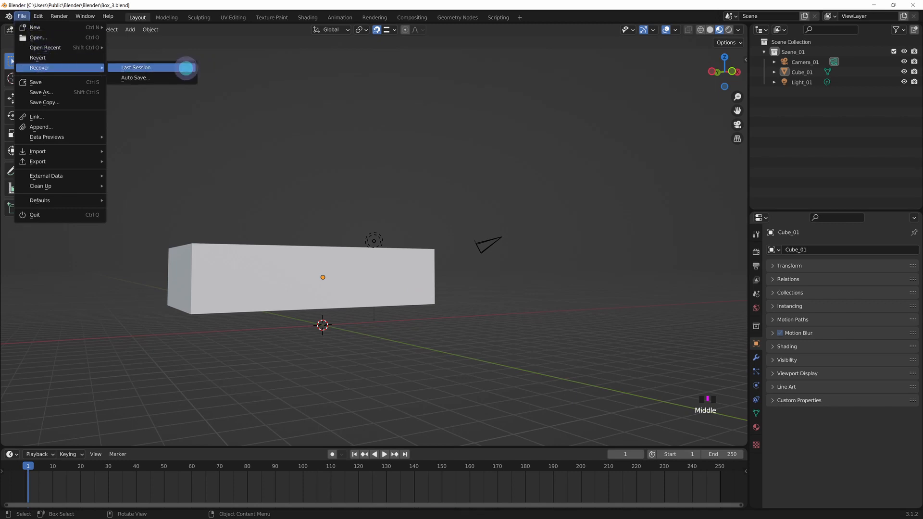
click(182, 68)
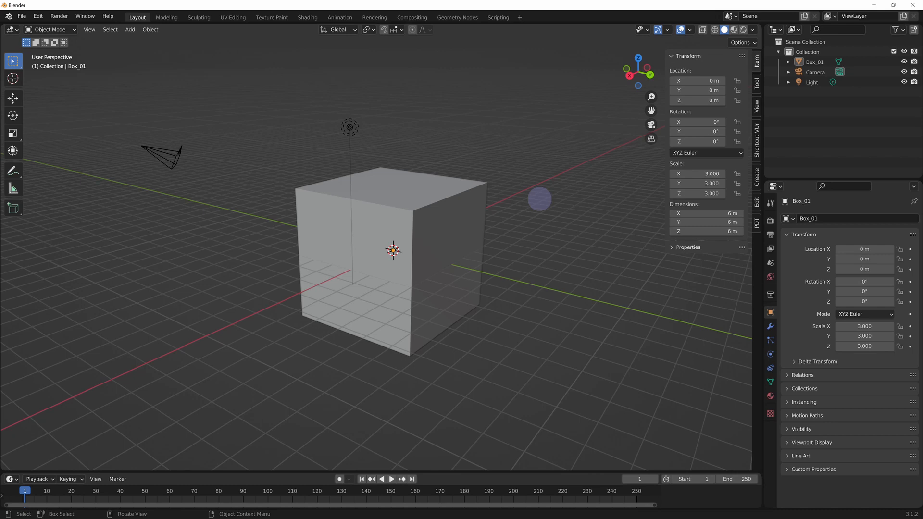
Recover the auto-saved file 19108_autosave.blend from the temporary folder
click(19, 15)
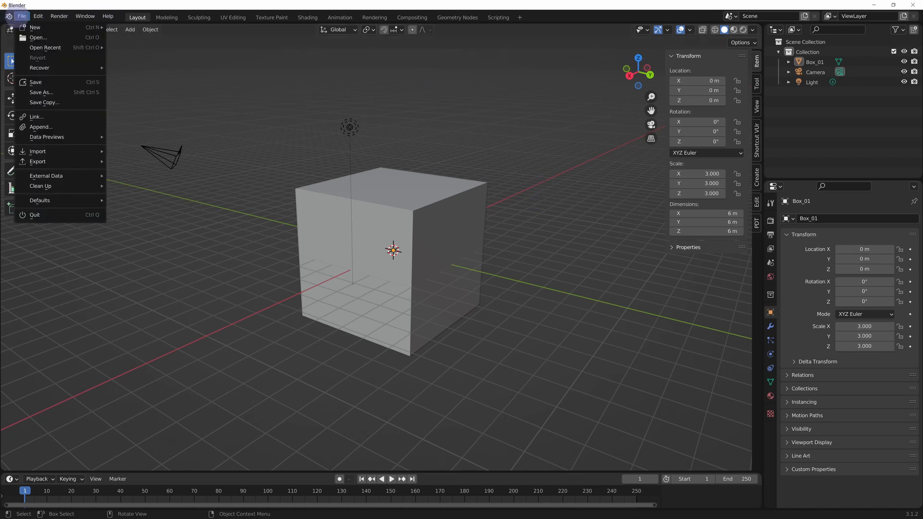
mouse_move(58, 67)
click(161, 79)
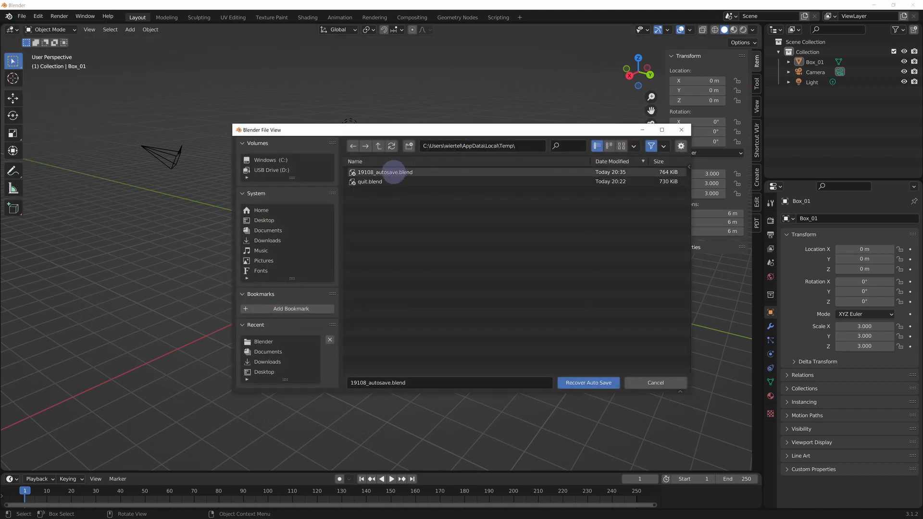
click(394, 172)
click(598, 382)
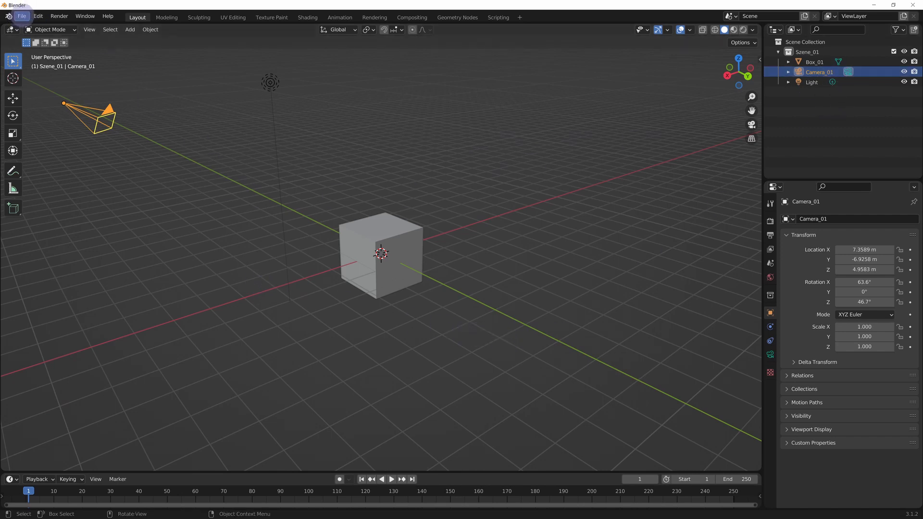
Reopen Box_3.blend from the recently used files
click(22, 16)
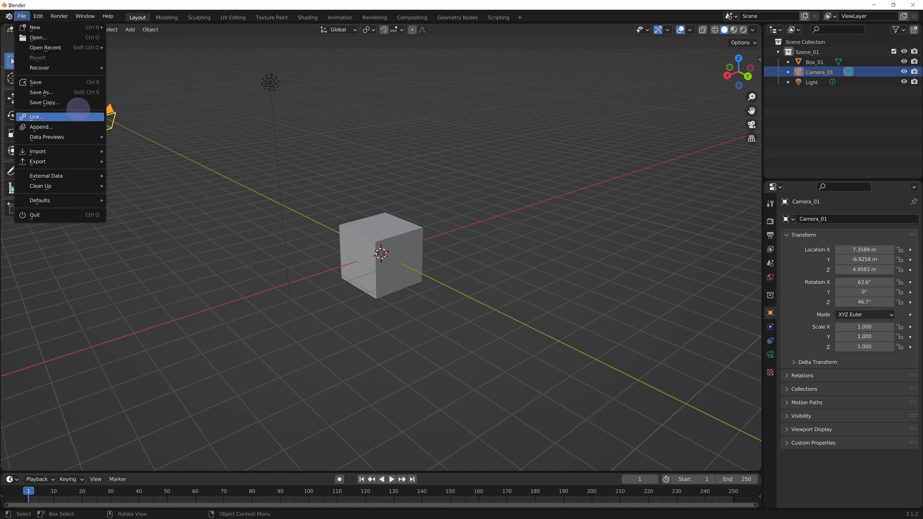
mouse_move(64, 70)
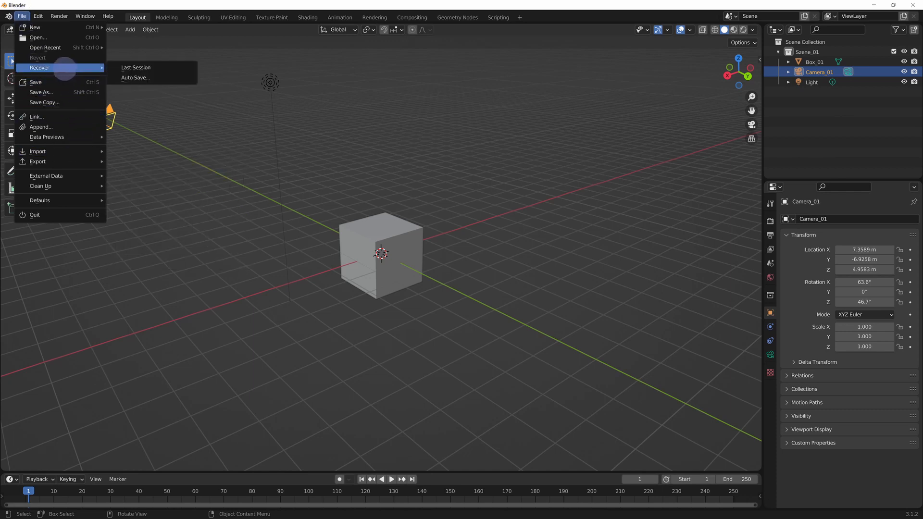
mouse_move(65, 48)
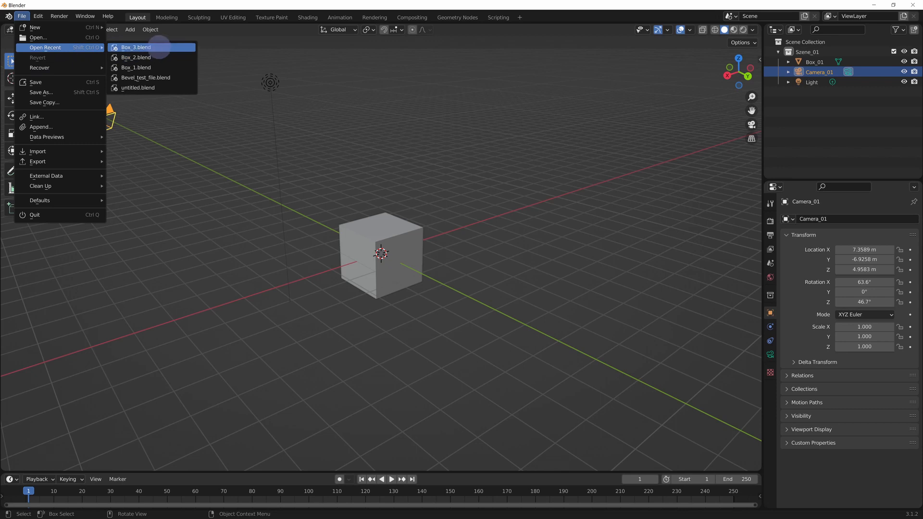
click(159, 48)
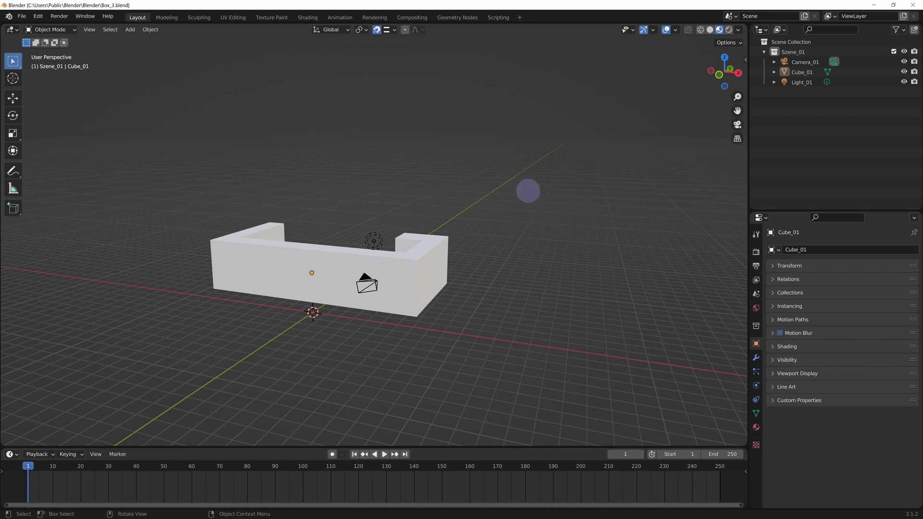
Activate the 3D Cursor tool and place the cursor at different spots on the model
mouse_move(374, 241)
middle_down()
mouse_move(368, 231)
mouse_move(374, 241)
middle_up()
middle_drag(385, 240, 433, 214)
scroll(447, 226, down, 3)
scroll(374, 238, up, 5)
scroll(219, 220, down, 3)
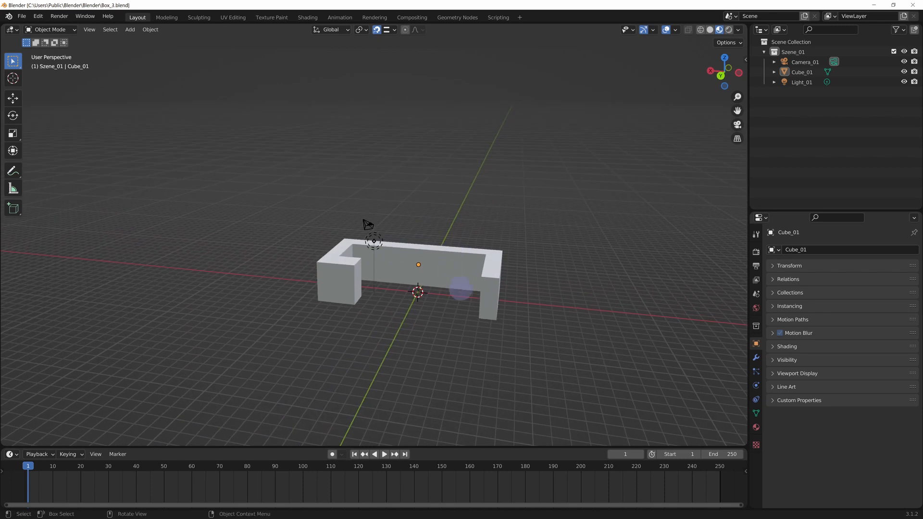
middle_drag(465, 282, 478, 241)
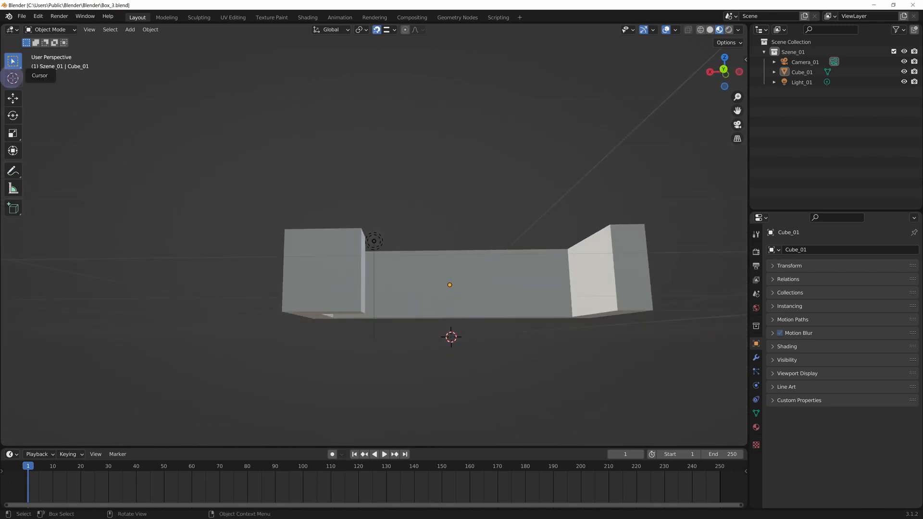
click(12, 78)
middle_drag(425, 325, 359, 340)
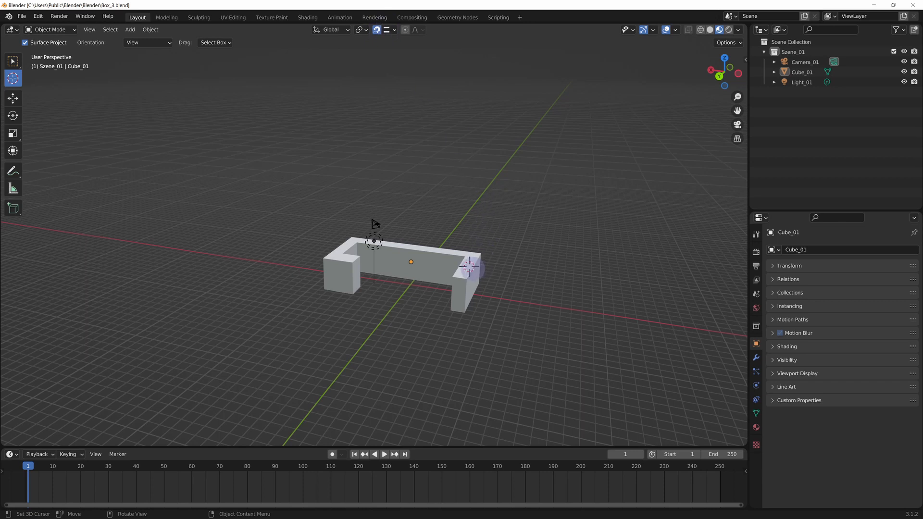
scroll(491, 303, up, 2)
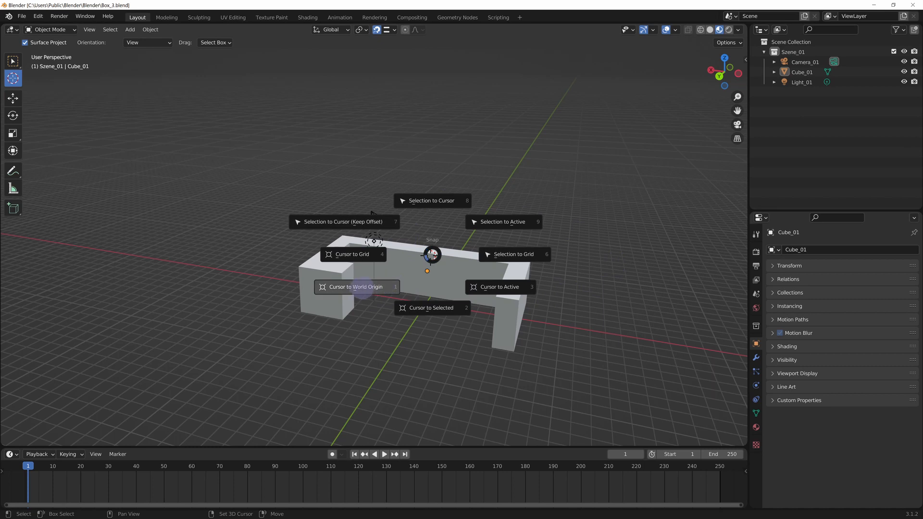
click(363, 287)
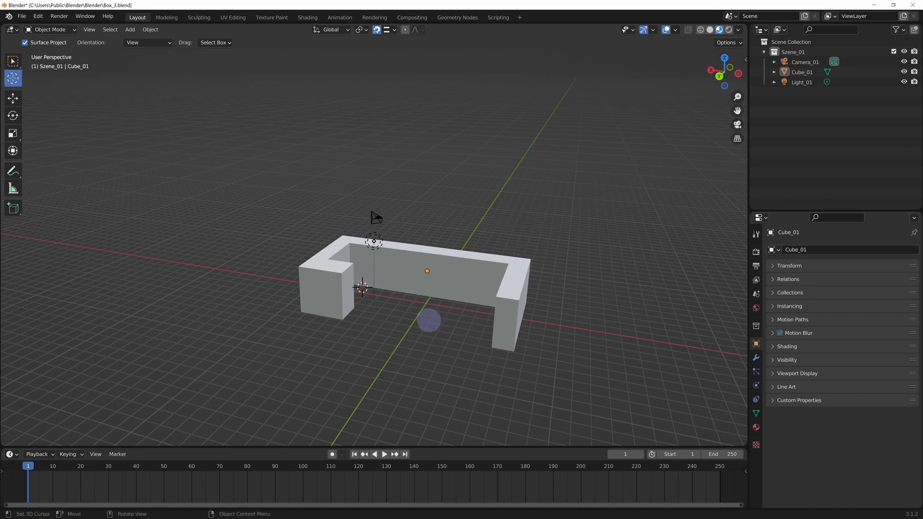
Move the 3D cursor freely by about X 6.84, Y 2.36 and Z 0.78 m, and snap it back to the world origin
key(shift+s)
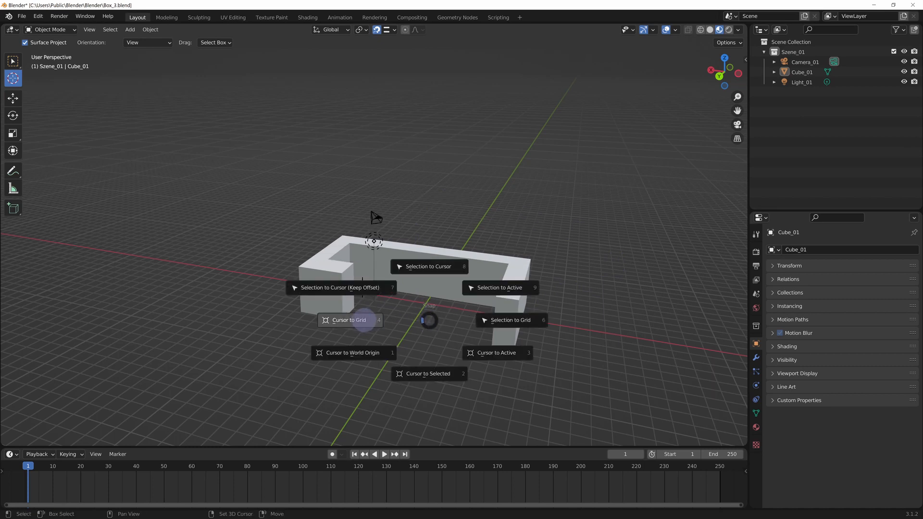
click(364, 321)
drag(361, 288, 329, 346)
key(shift+s)
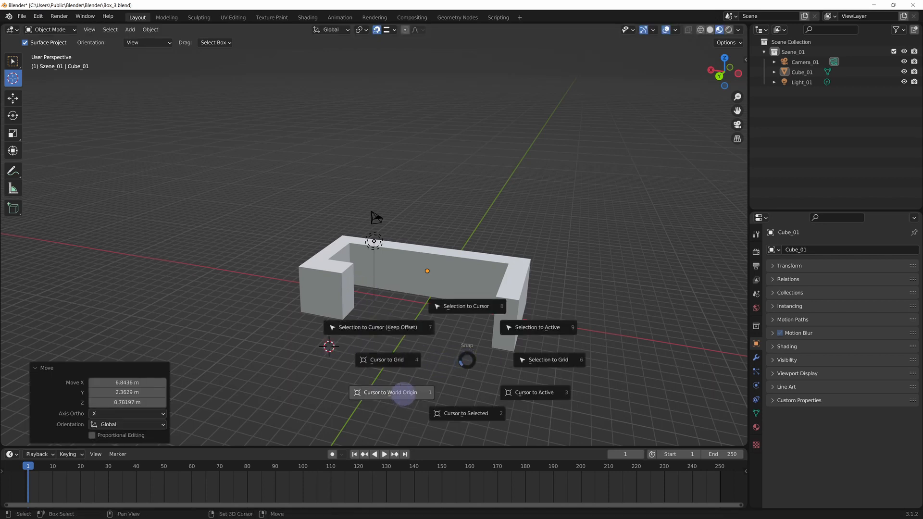
click(403, 393)
Place the 3D cursor on the inner face of the model's long wall and return it to the world origin
middle_drag(538, 348, 419, 262)
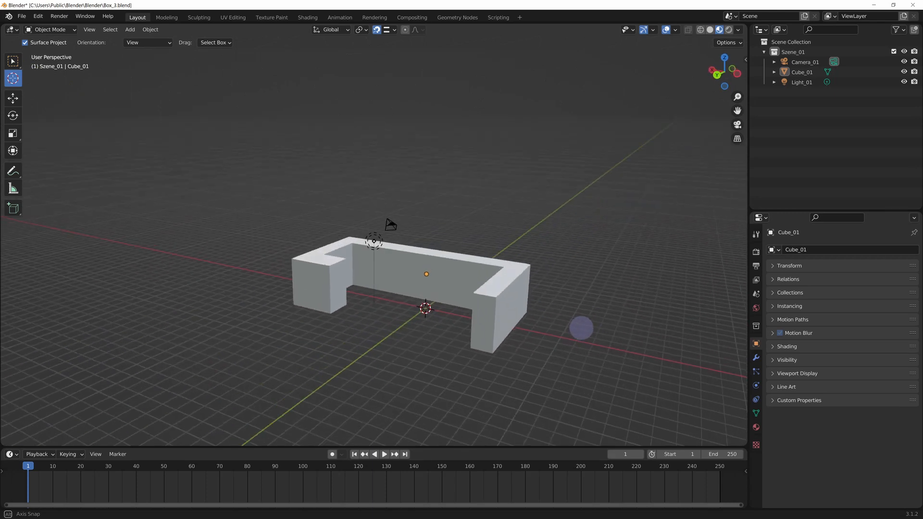
middle_drag(581, 328, 231, 237)
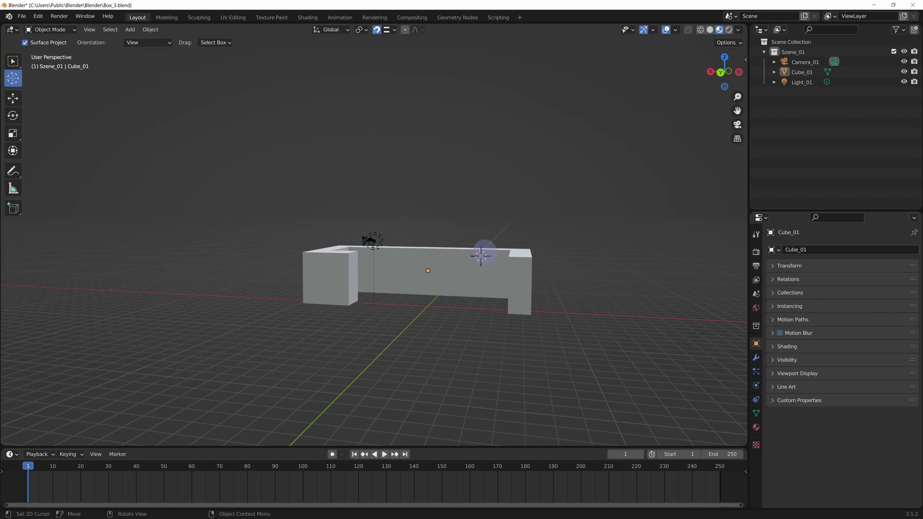
key(shift+s)
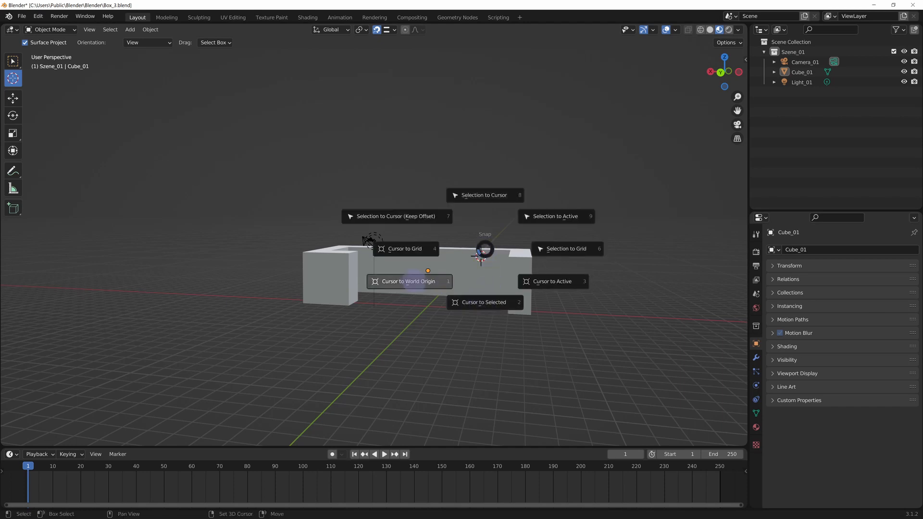
click(415, 281)
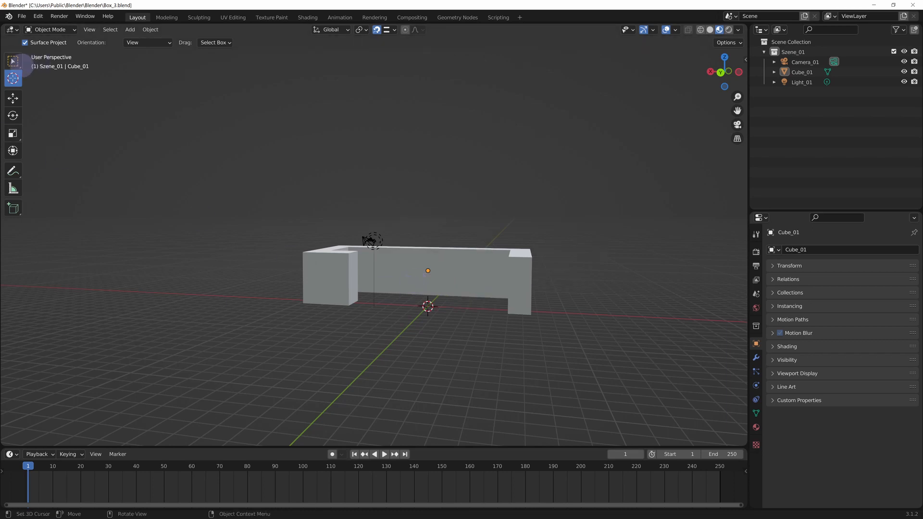
Switch back to the Select Box tool, select the Cube_01 object, and try a free move of it
click(13, 60)
middle_drag(368, 238, 409, 230)
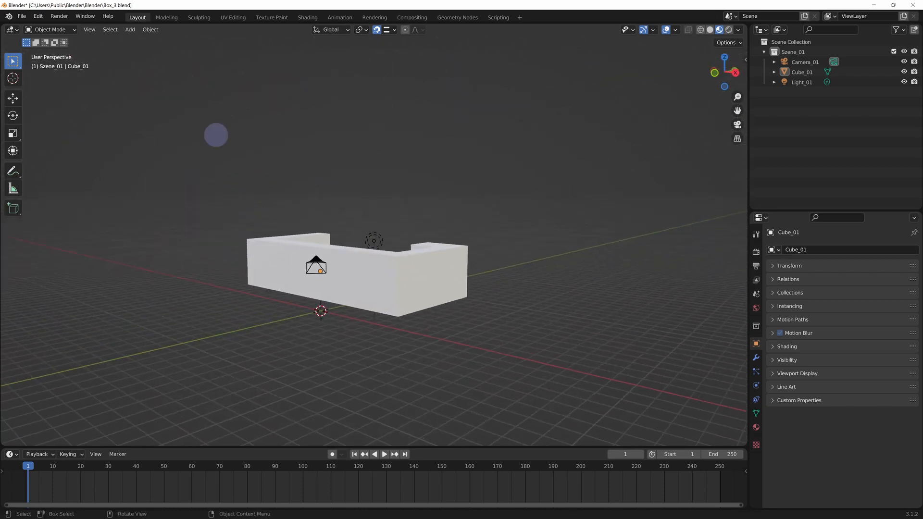
click(439, 278)
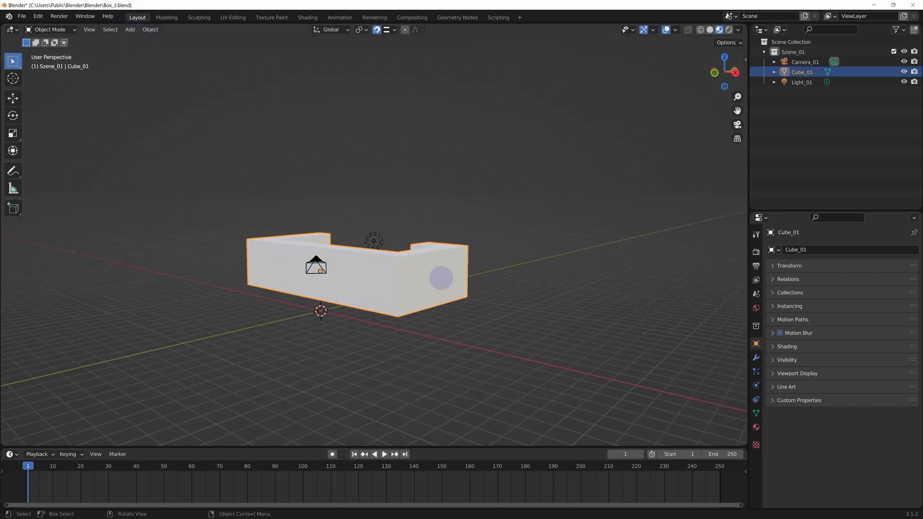
key(g)
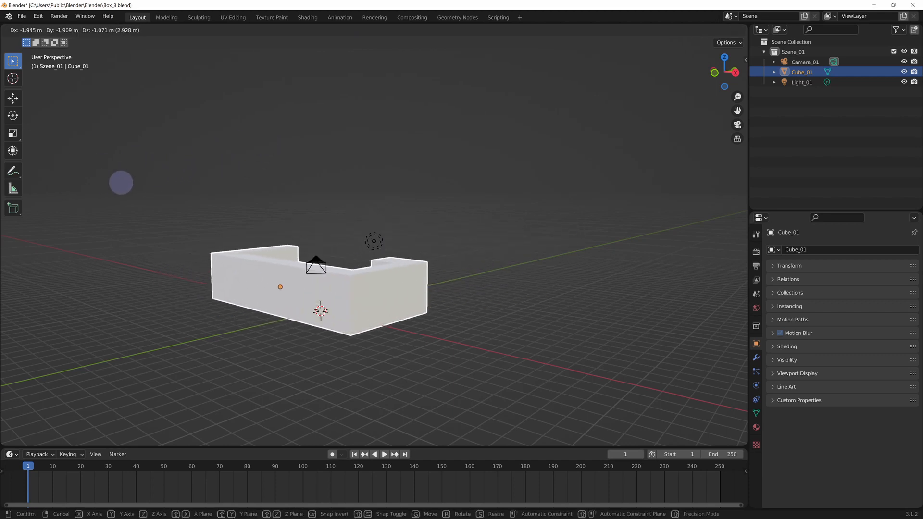
right_click(123, 183)
Activate the Move tool for Cube_01 and examine its axis handles from the model's open side
click(13, 98)
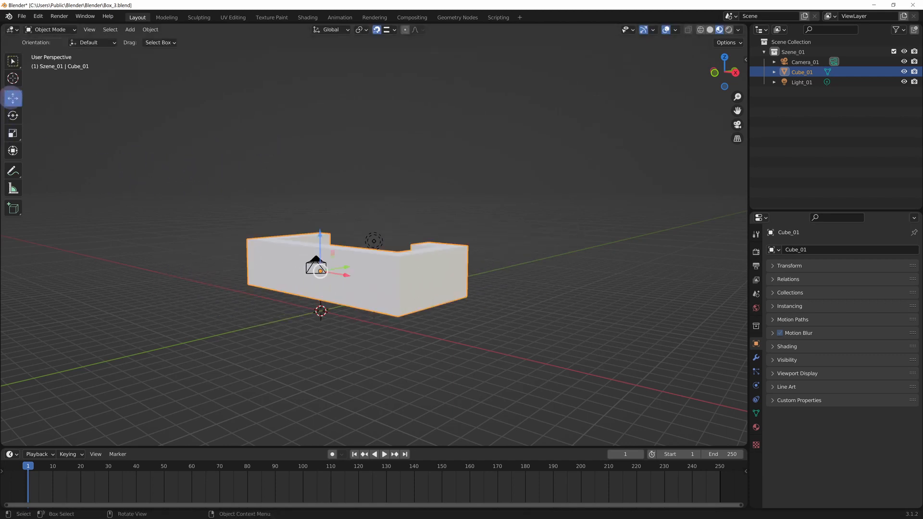
middle_drag(426, 210, 430, 268)
scroll(449, 280, up, 5)
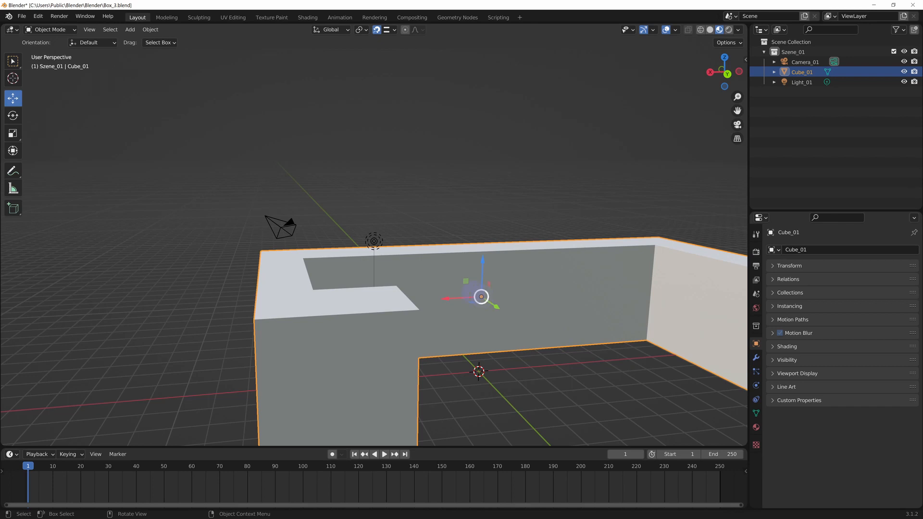
scroll(346, 235, down, 4)
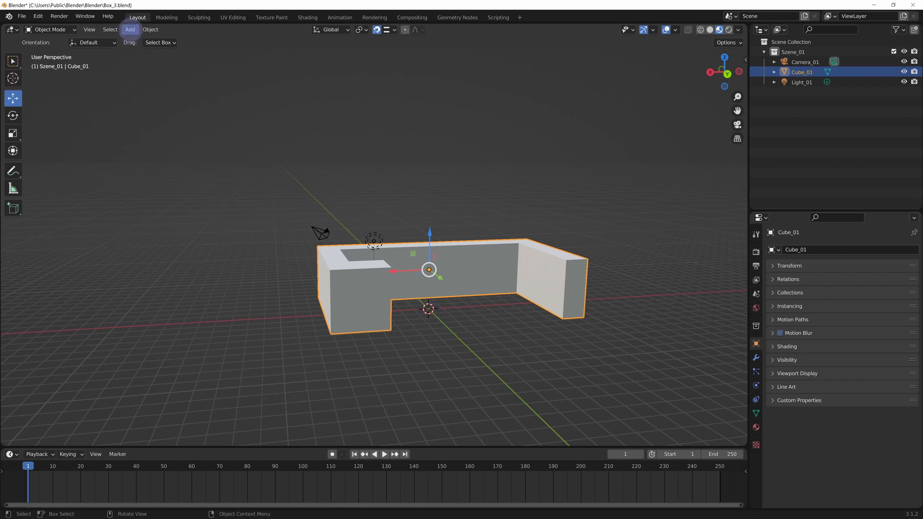
Set the origin of Cube_01 to the 3D cursor, examine it from below the model, and deselect the object
click(151, 29)
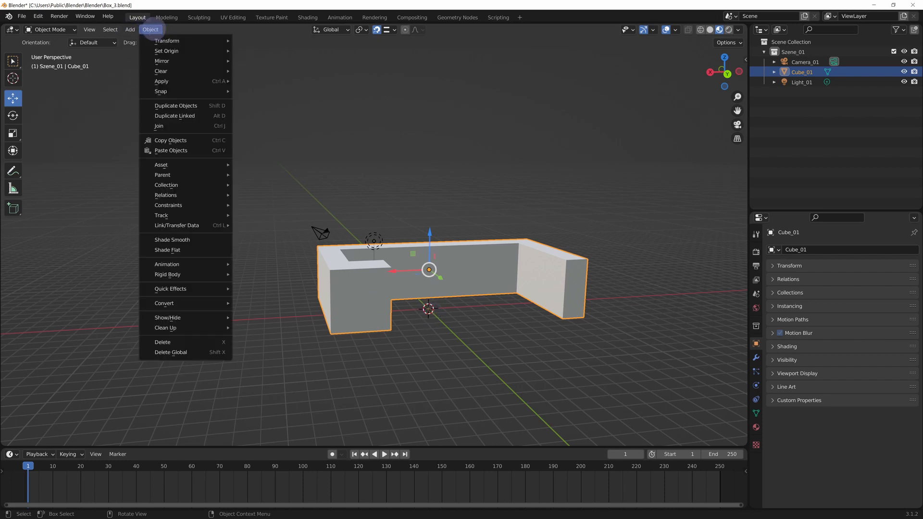
mouse_move(161, 52)
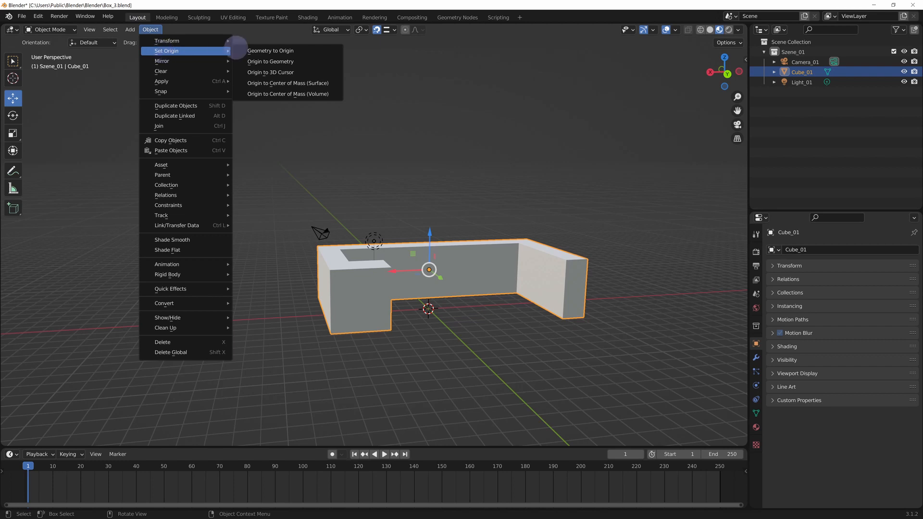
click(268, 72)
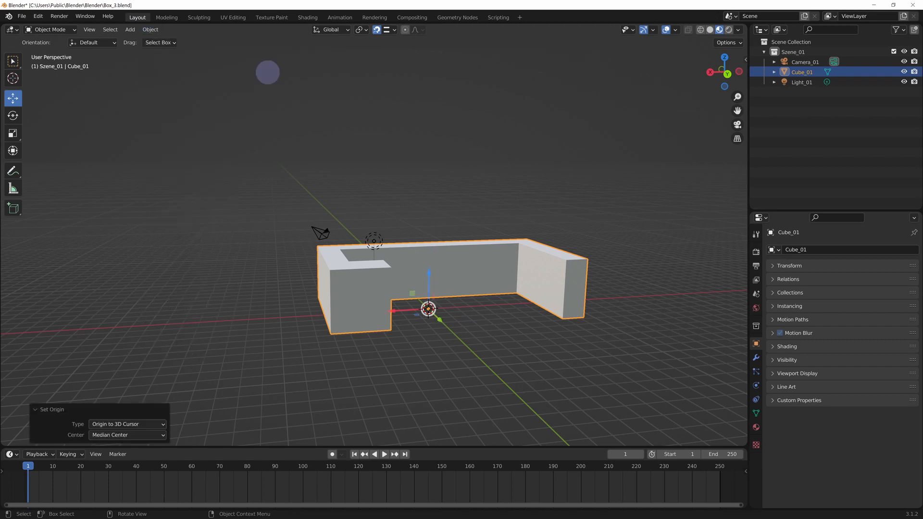
click(282, 333)
middle_drag(482, 373, 490, 325)
click(464, 335)
scroll(469, 303, up, 3)
middle_drag(513, 365, 464, 264)
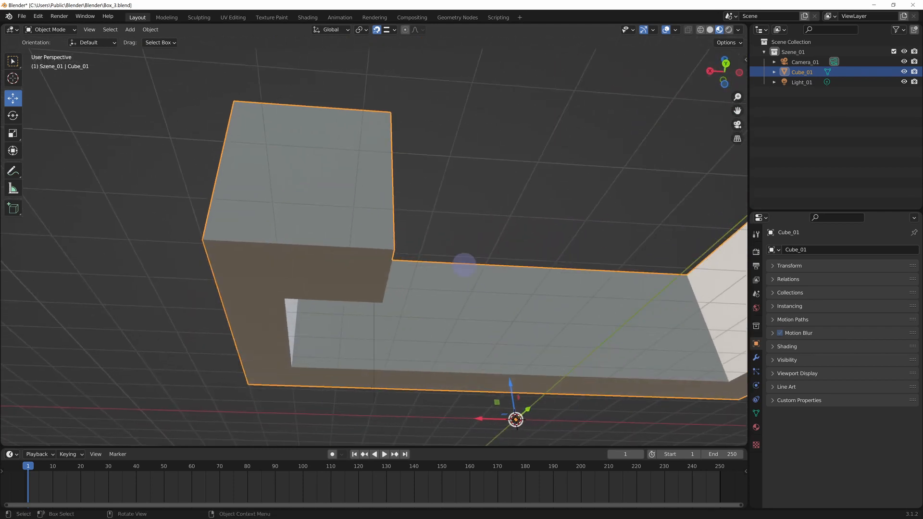
click(454, 221)
scroll(455, 224, down, 3)
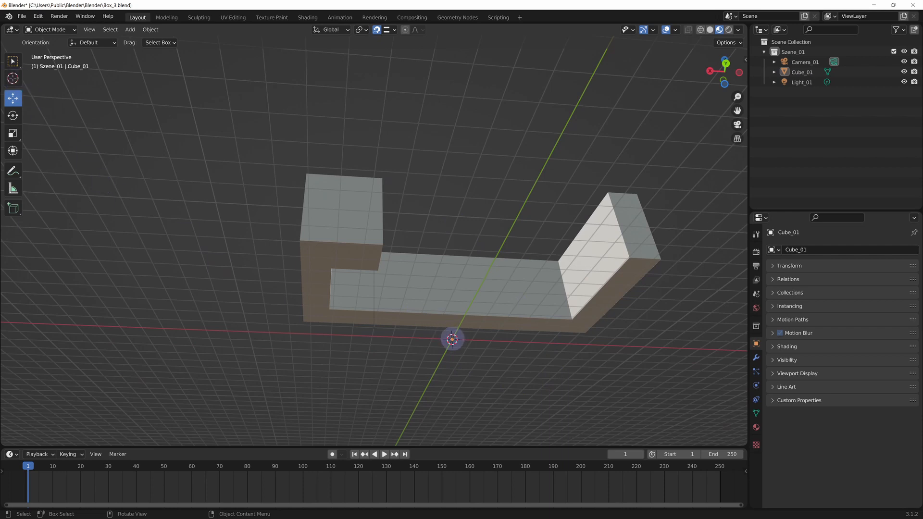
Select Cube_01 and place the 3D cursor on the underside of the model's long wall
click(453, 340)
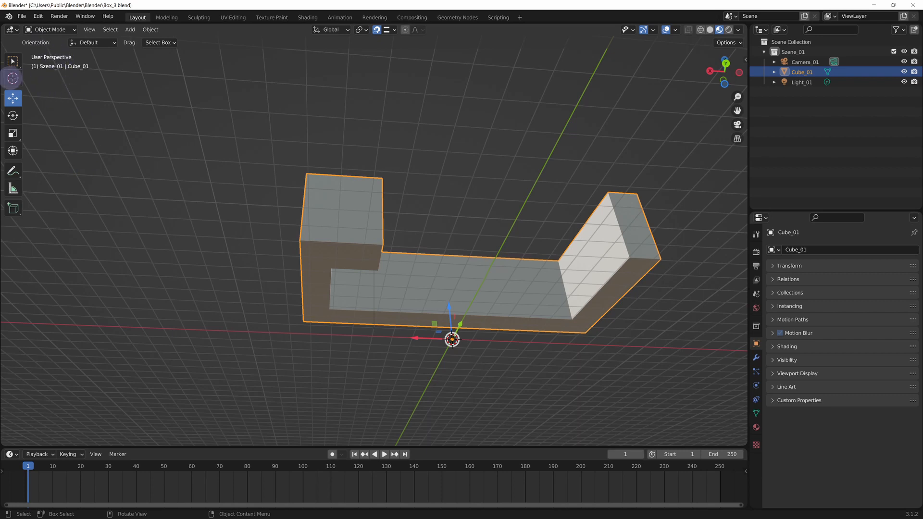
click(13, 78)
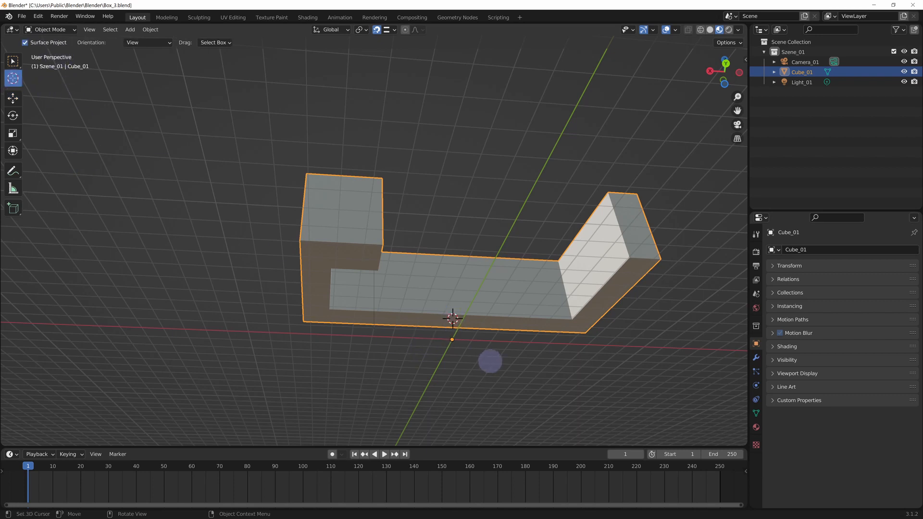
Enter Edit Mode for Cube_01, set the snap target to Face, and finish with face selection active
click(50, 29)
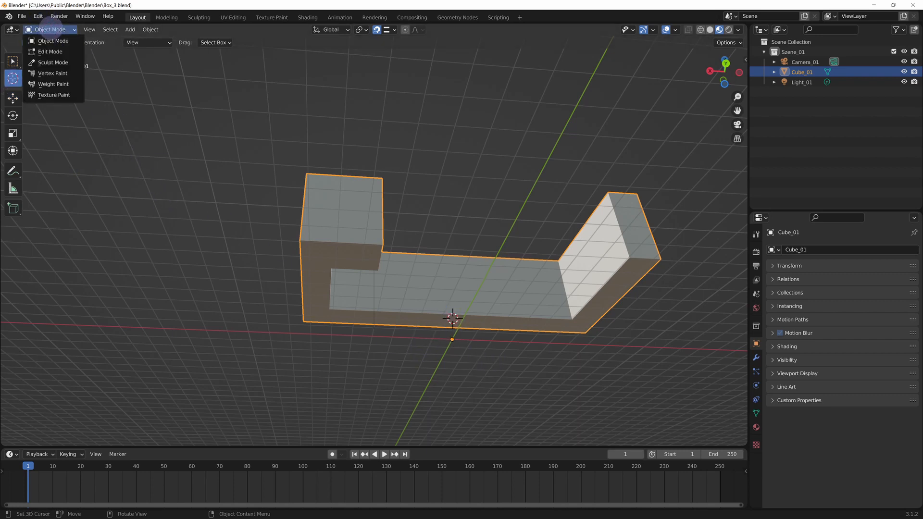
click(52, 51)
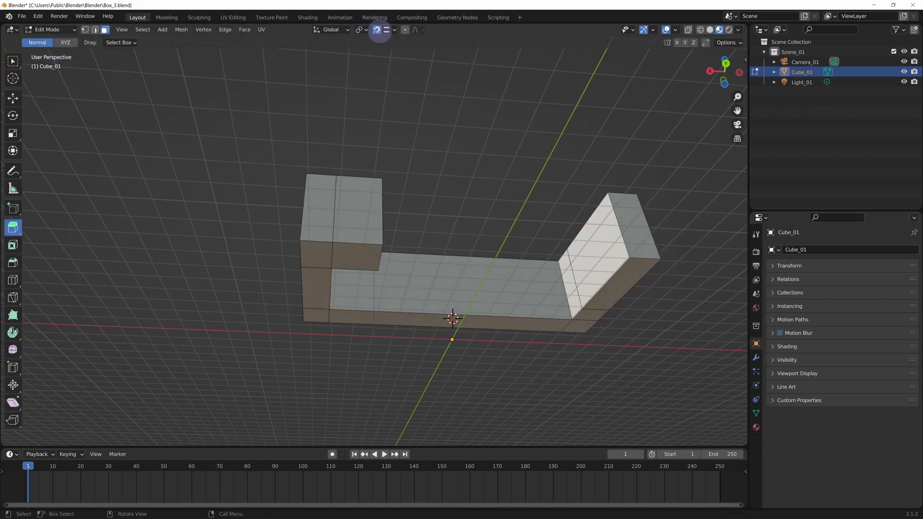
click(95, 30)
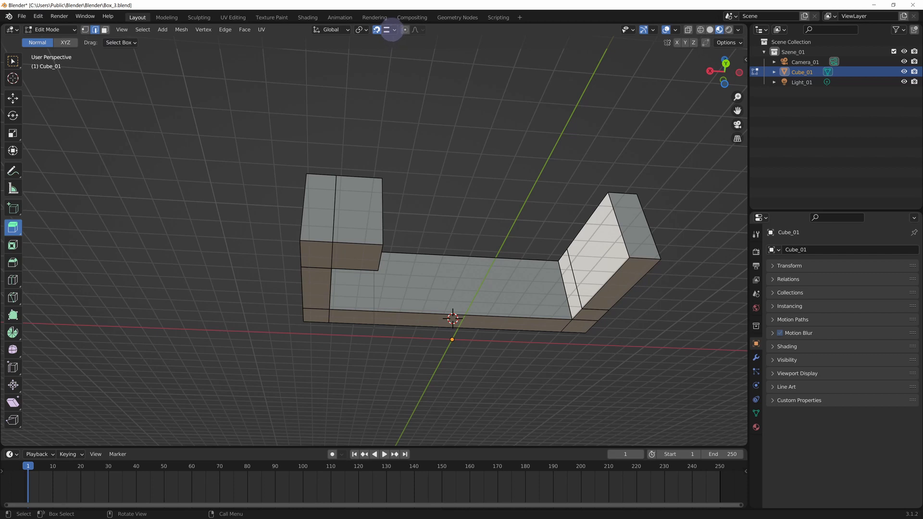
click(392, 29)
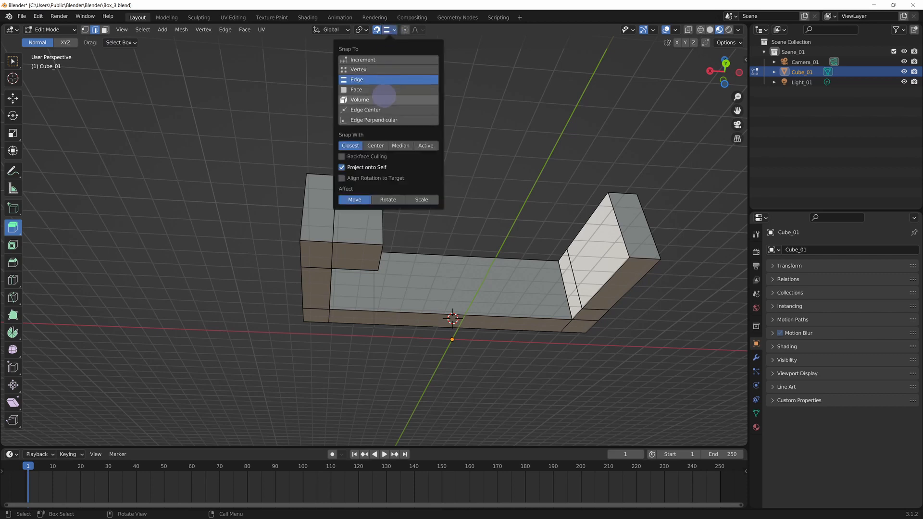
click(380, 89)
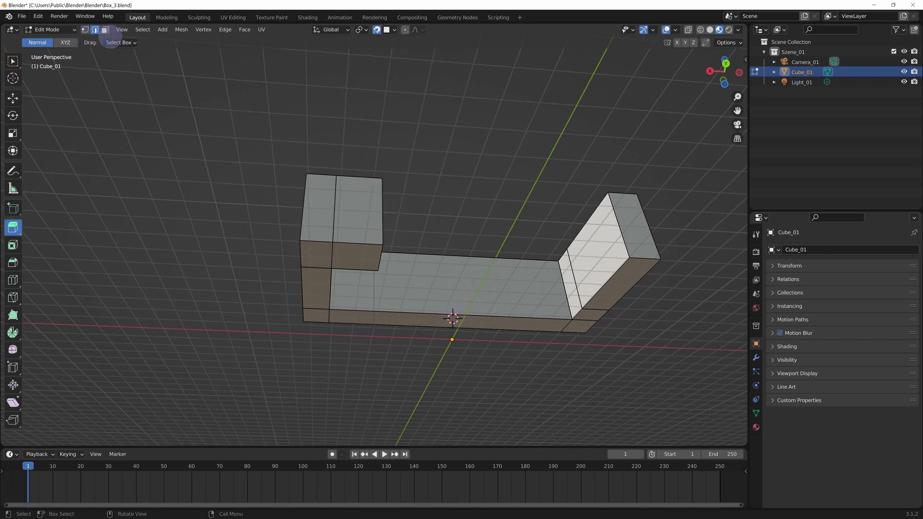
click(105, 29)
middle_drag(451, 313, 552, 359)
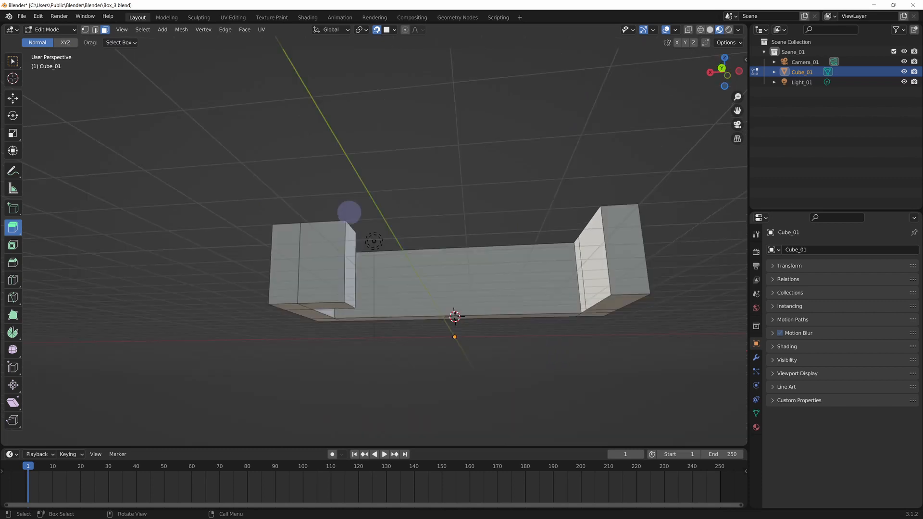
Return to Object Mode and set Cube_01's origin to the 3D cursor on its underside
click(13, 60)
click(47, 29)
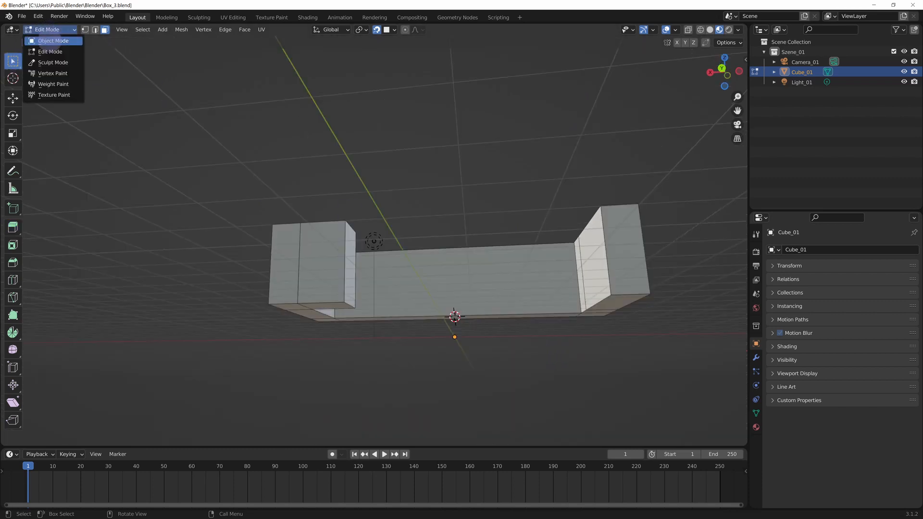
click(48, 41)
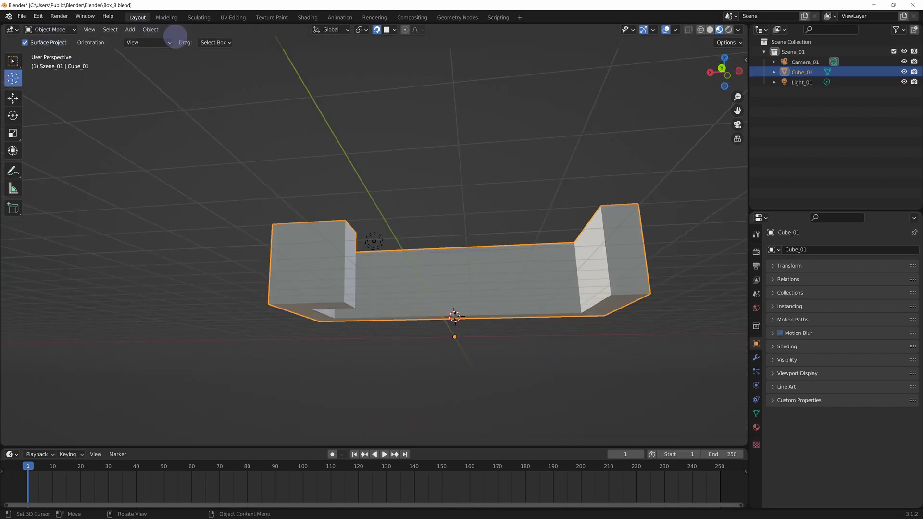
click(150, 29)
mouse_move(171, 51)
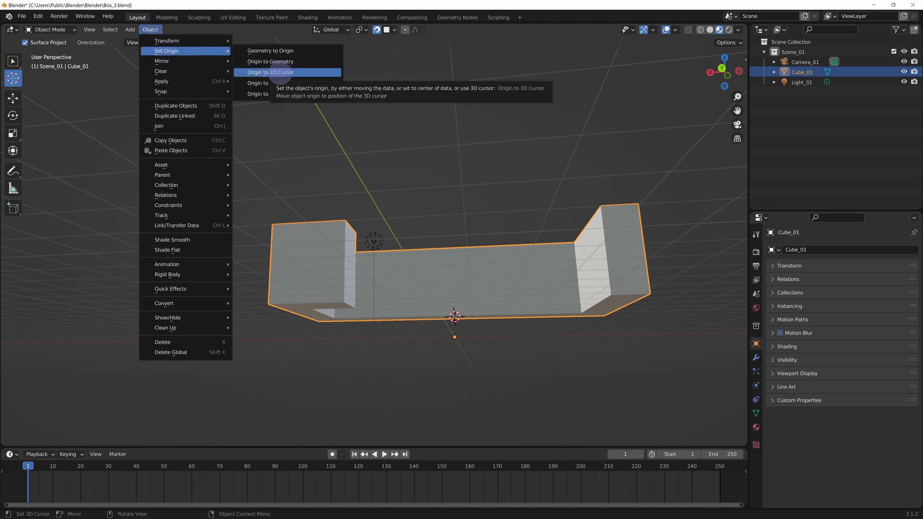
click(283, 72)
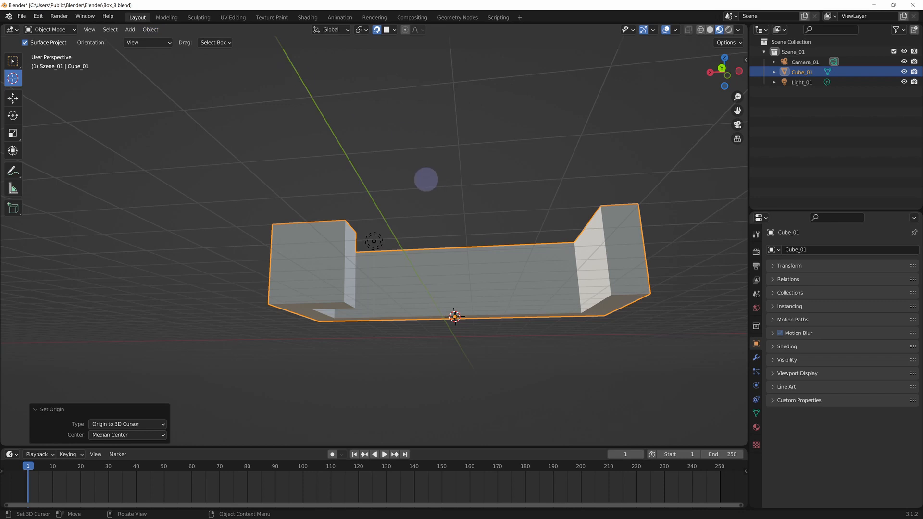
Activate the Move tool and try moving Cube_01 along Z, about 2.25 m up and about 3 m down
click(13, 97)
middle_drag(422, 337, 387, 241)
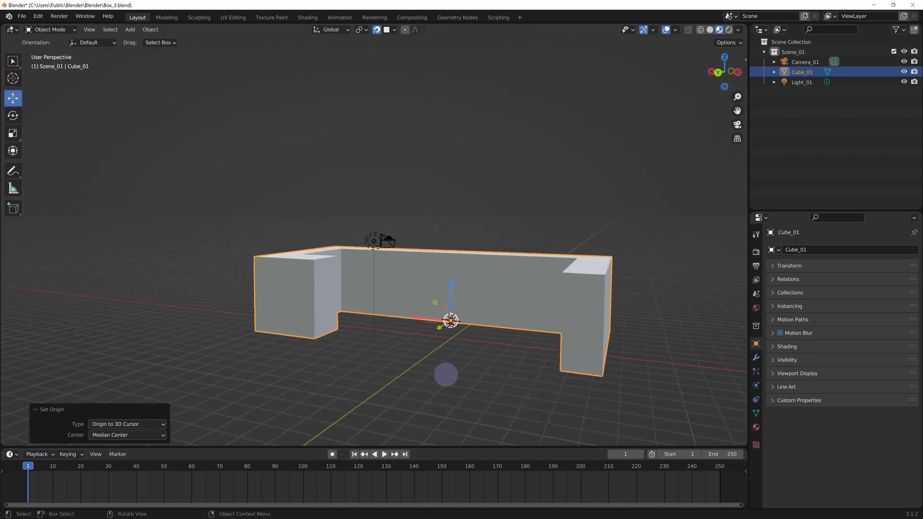
key(g)
key(z)
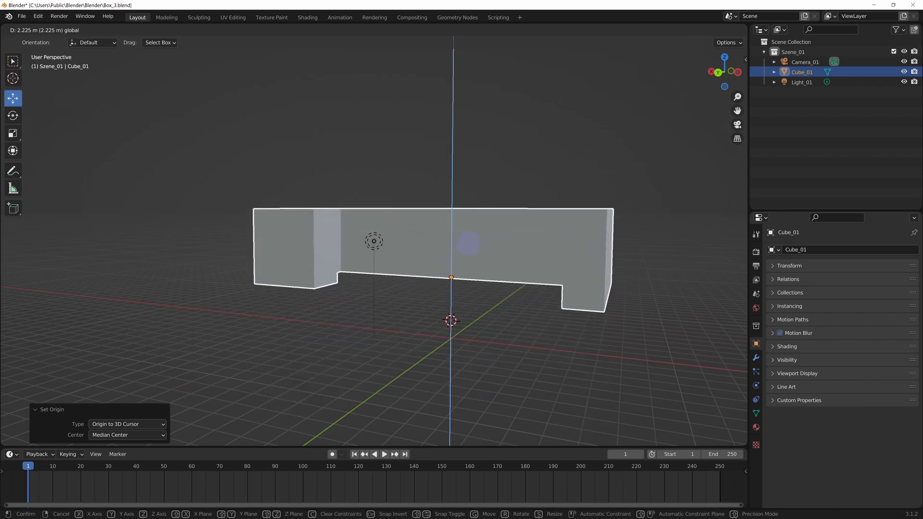
key(Return)
key(g)
key(z)
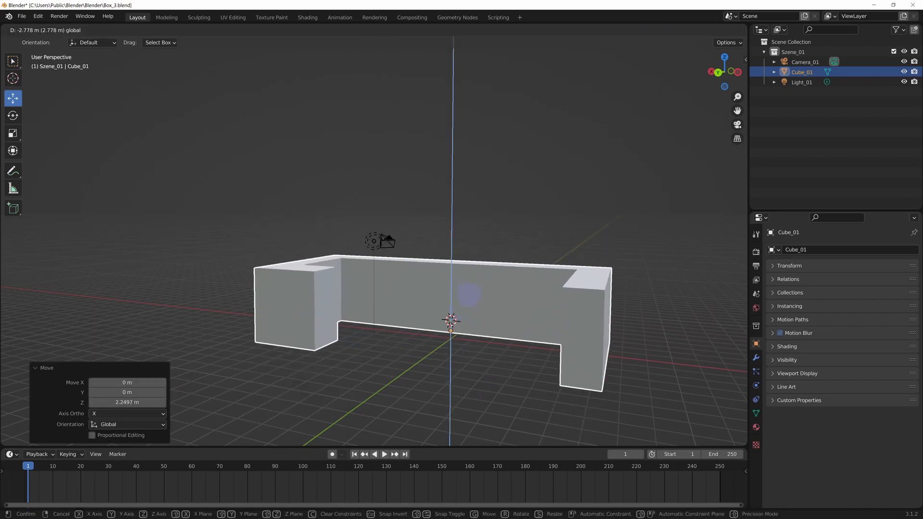
key(Return)
Set Cube_01's Z location to 0 m, deselect it, and check its position on the grid from below and behind
middle_drag(445, 393, 669, 151)
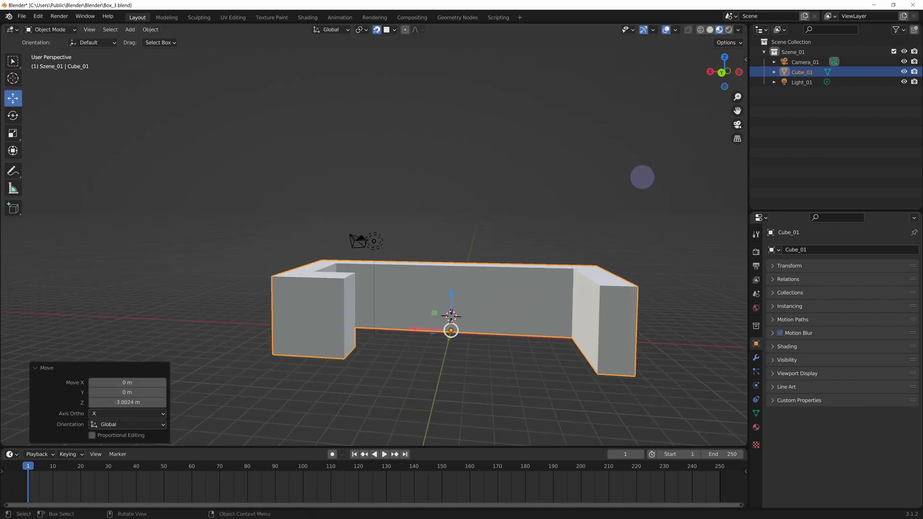
key(n)
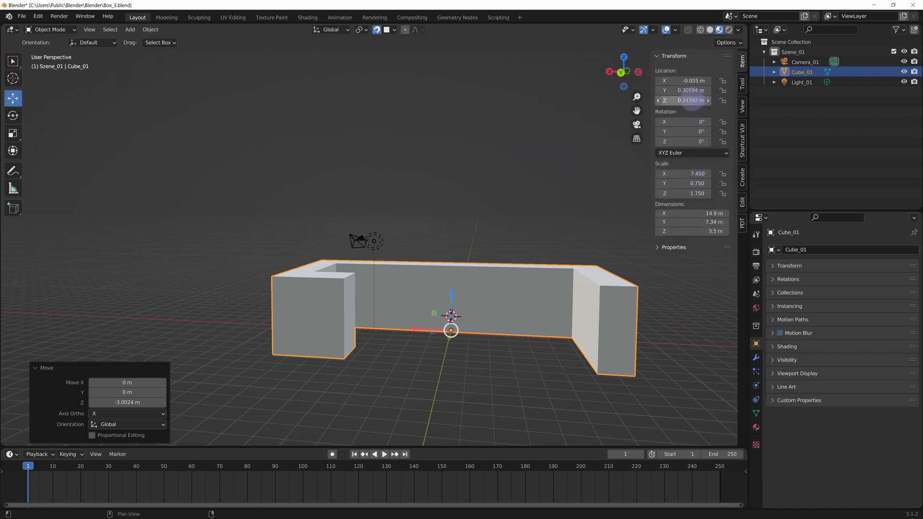
key(Return)
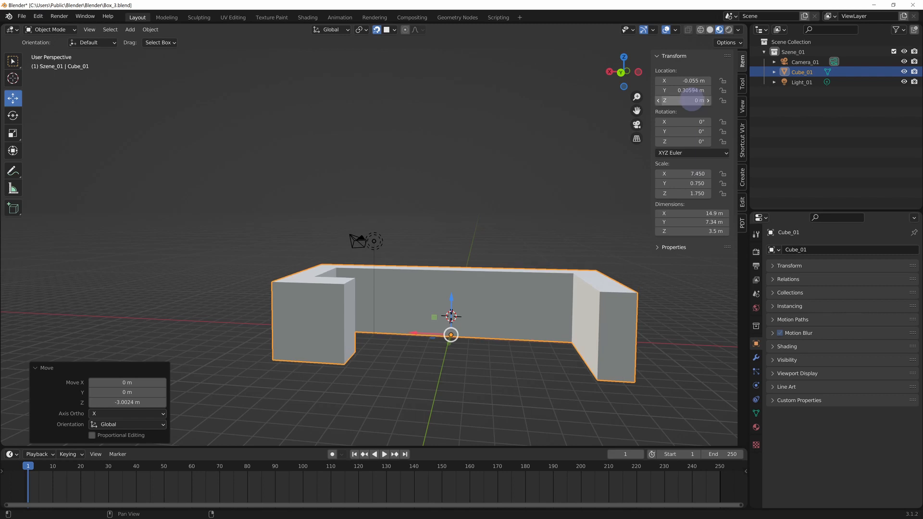
click(474, 372)
middle_drag(479, 373, 285, 348)
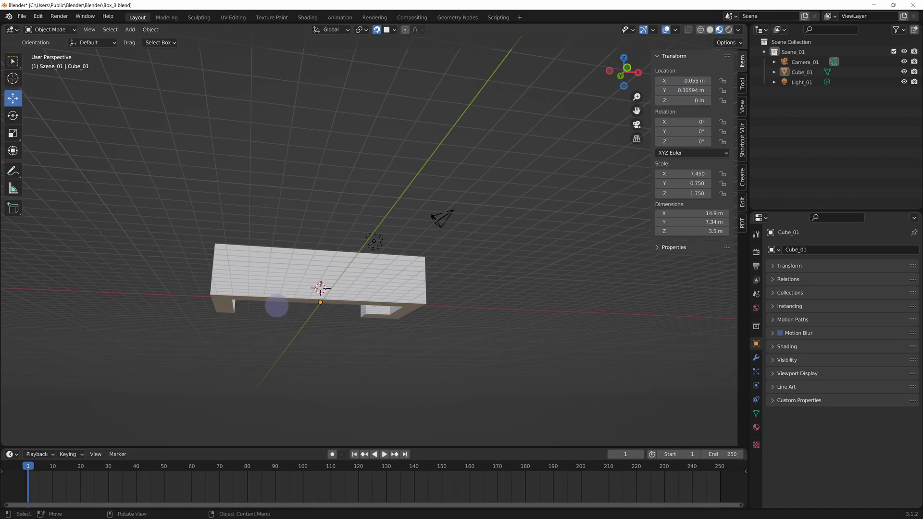
middle_drag(274, 307, 241, 340)
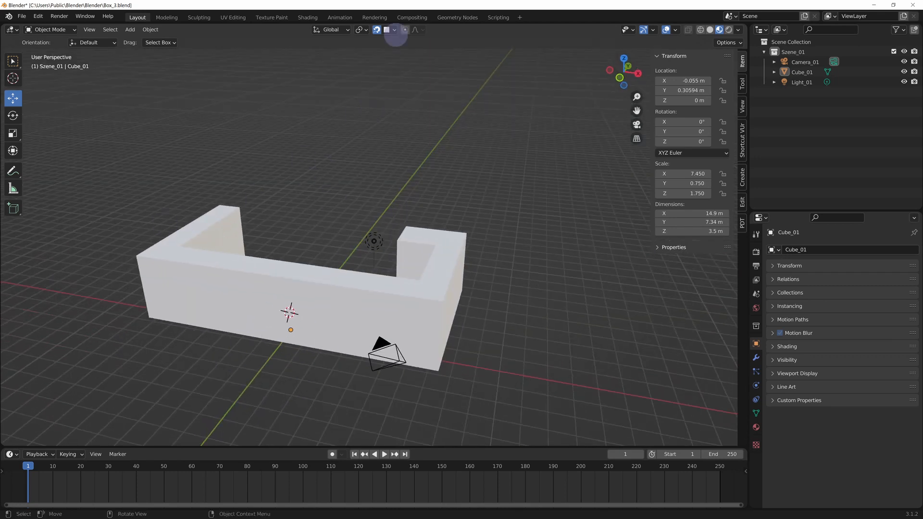
Place the 3D cursor on the outer upper corner of the long wall and try to set the origin to it
click(13, 79)
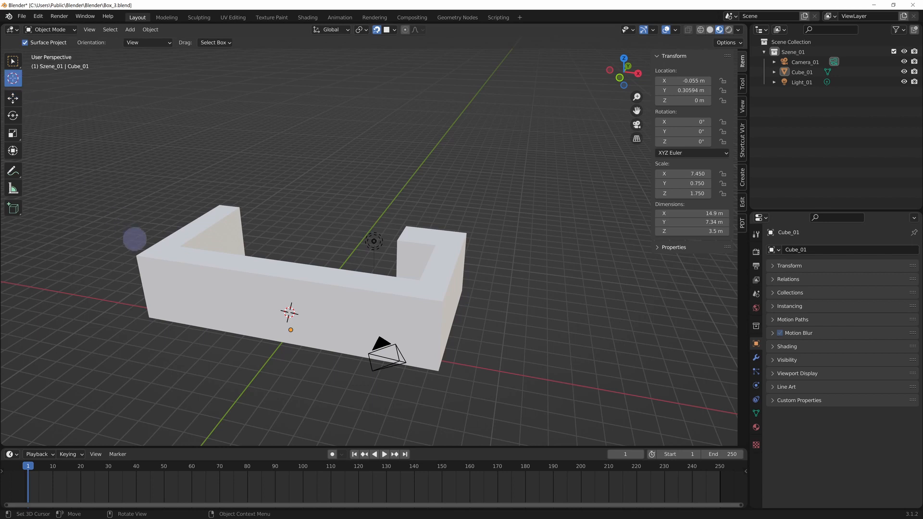
click(139, 254)
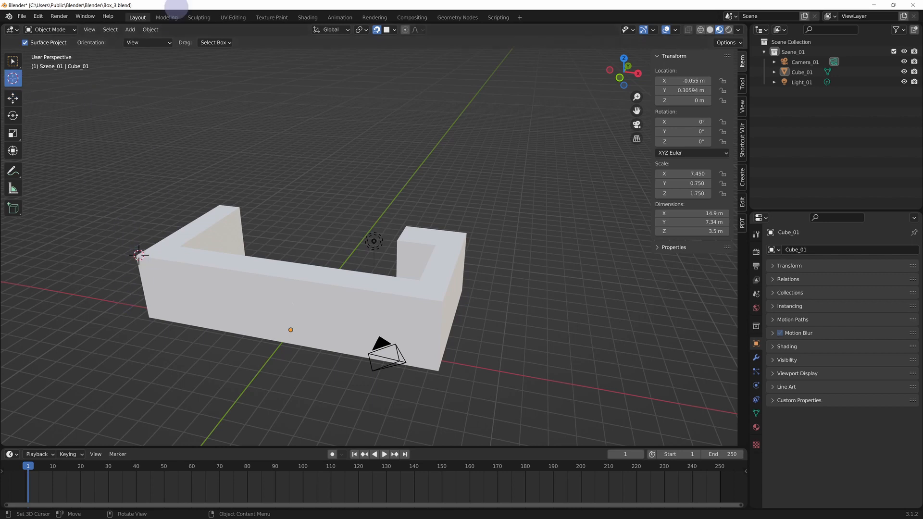
click(130, 29)
mouse_move(150, 29)
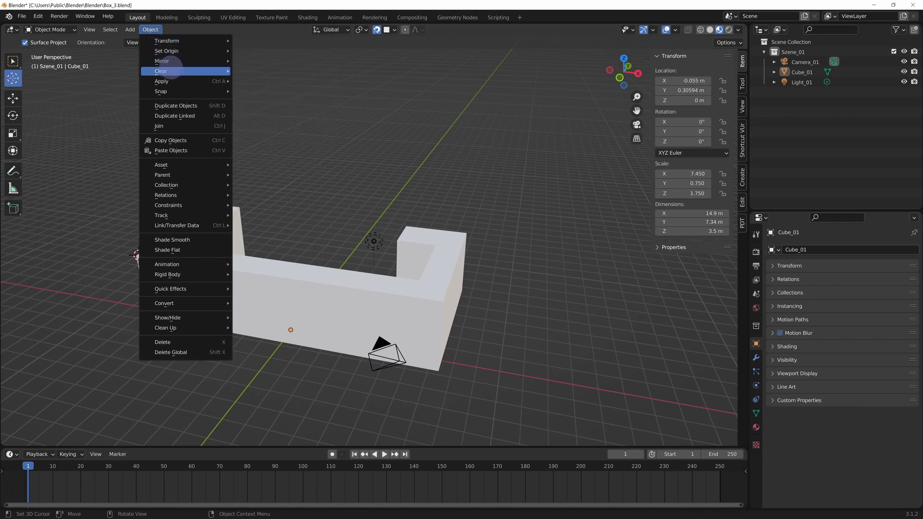
mouse_move(177, 49)
click(304, 71)
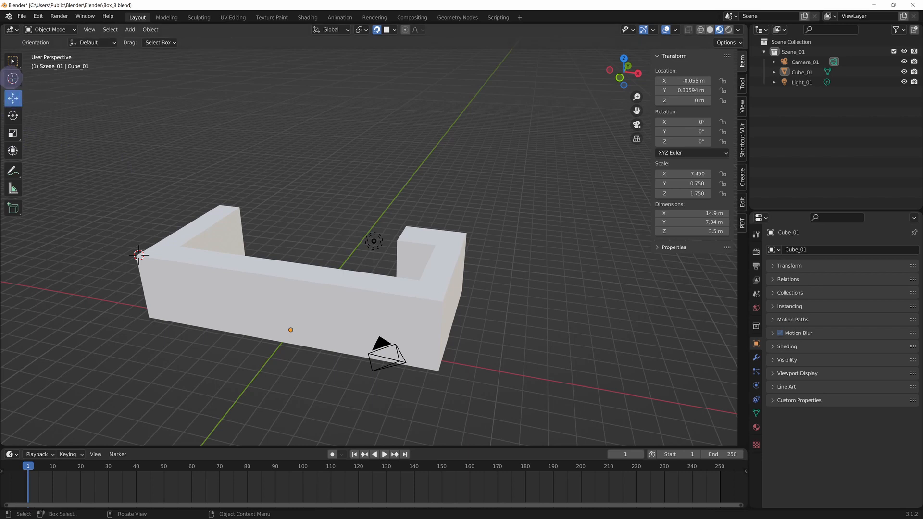
Activate the Move tool, select Cube_01 from the model's open side, and open the object commands for setting its origin
click(13, 98)
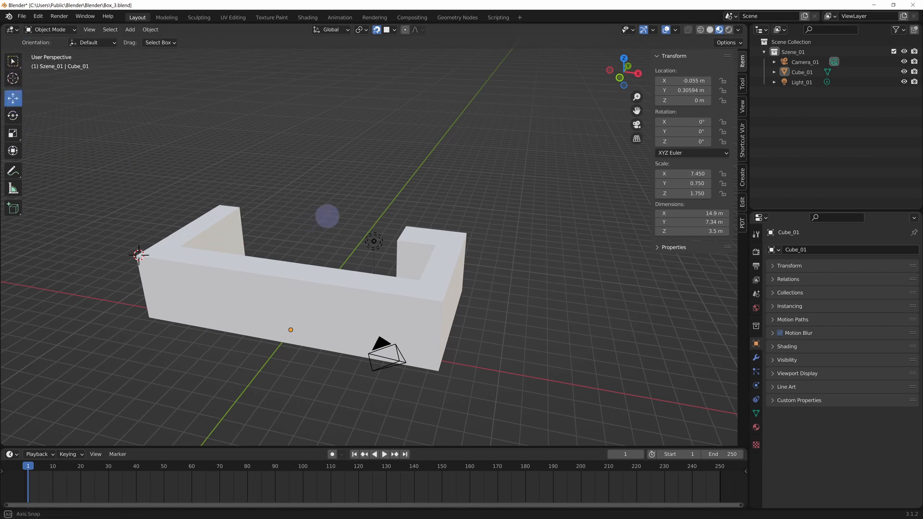
middle_drag(325, 215, 513, 200)
scroll(449, 206, down, 4)
click(475, 271)
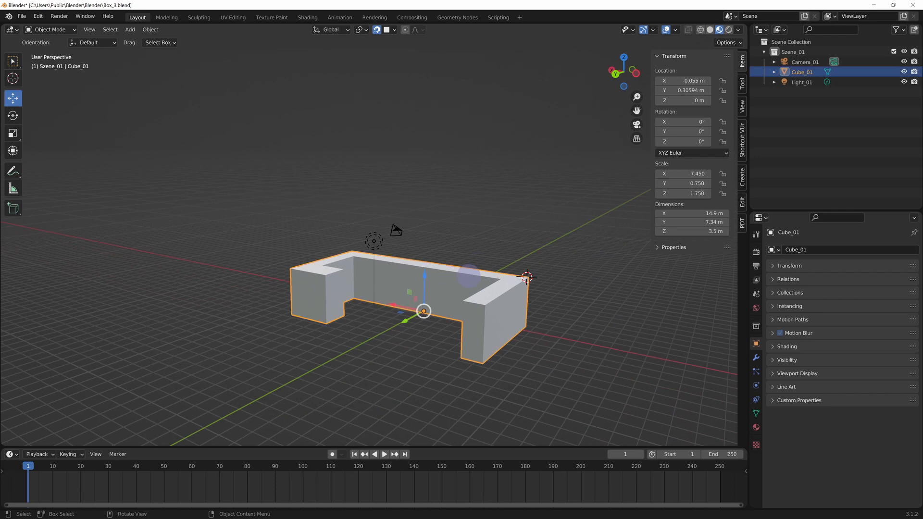
click(150, 30)
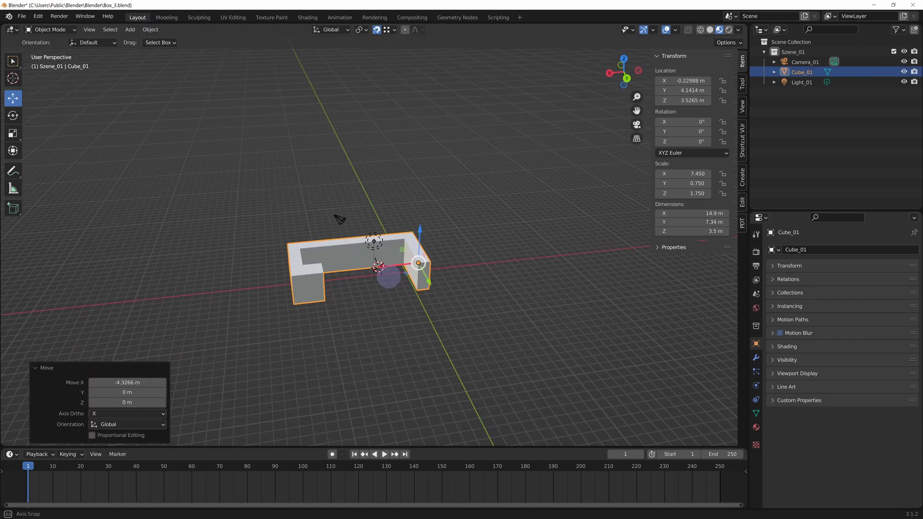
Deselect Cube_01, add a cylinder mesh, and move it down about 4.38 m along Z
click(364, 204)
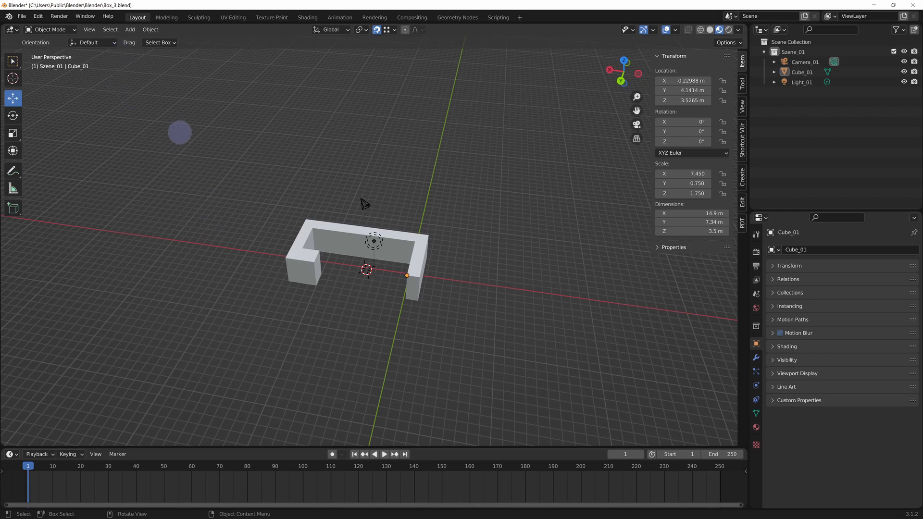
click(129, 29)
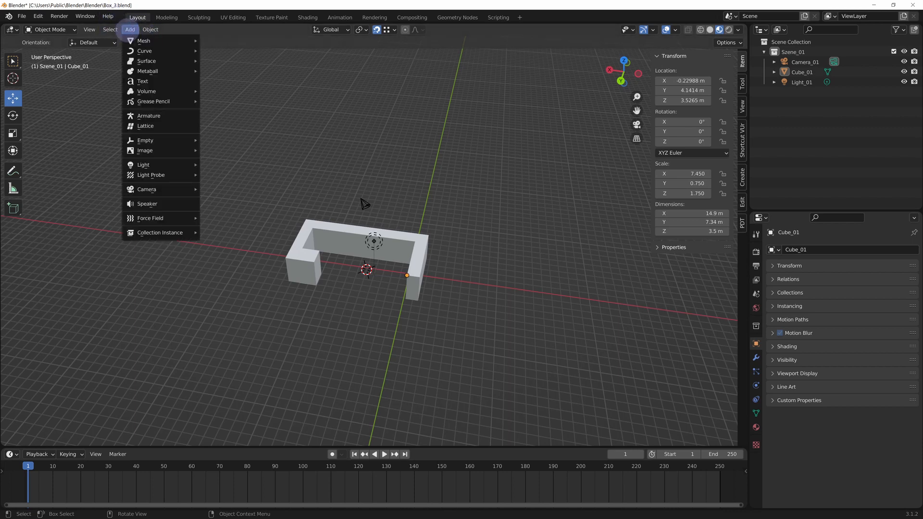
mouse_move(142, 41)
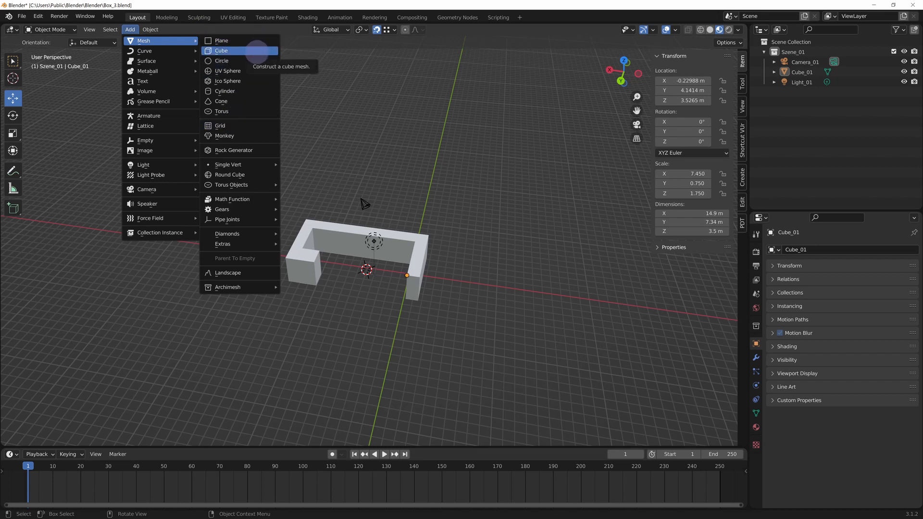
click(245, 91)
middle_drag(533, 311, 357, 227)
drag(354, 226, 354, 264)
middle_drag(437, 319, 486, 335)
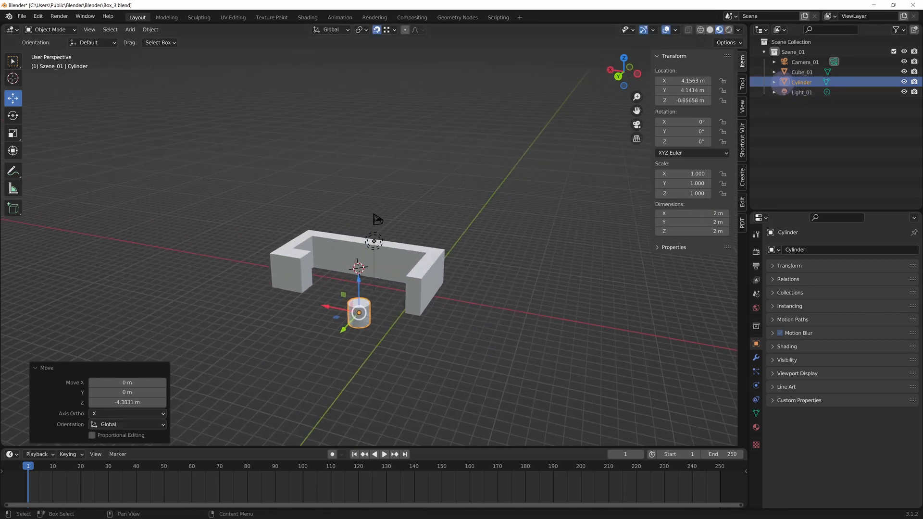
Move the Cylinder out of Szene_01 to the top level of the scene and create a new collection
drag(783, 82, 764, 128)
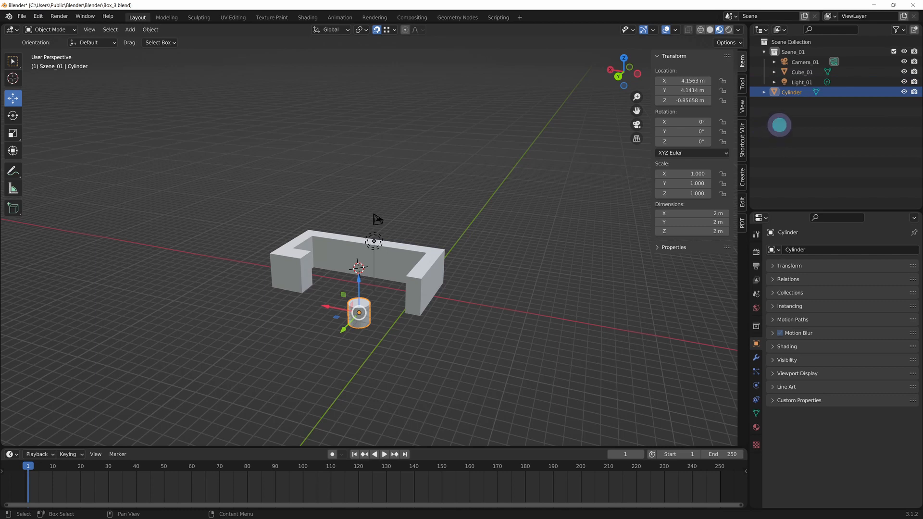
right_click(780, 125)
click(782, 125)
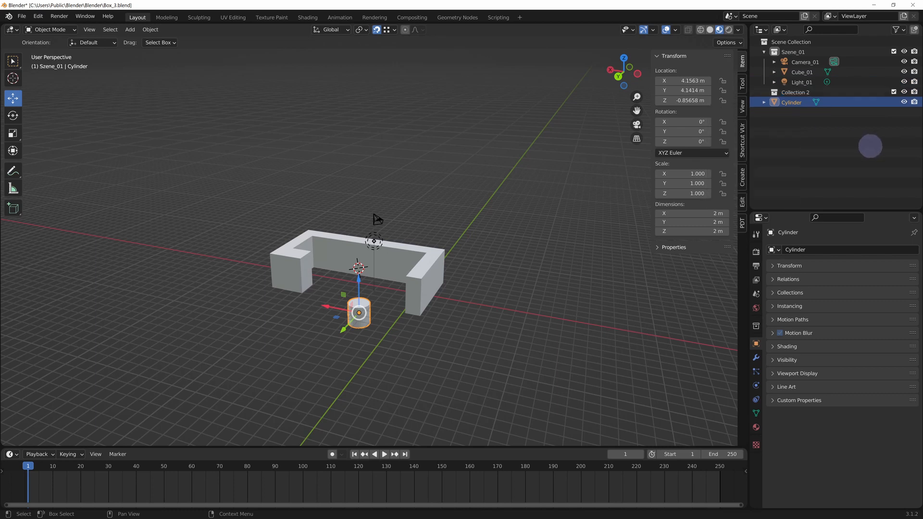
Rename the new collection as Coll_02 and put the Cylinder into it
double_click(798, 91)
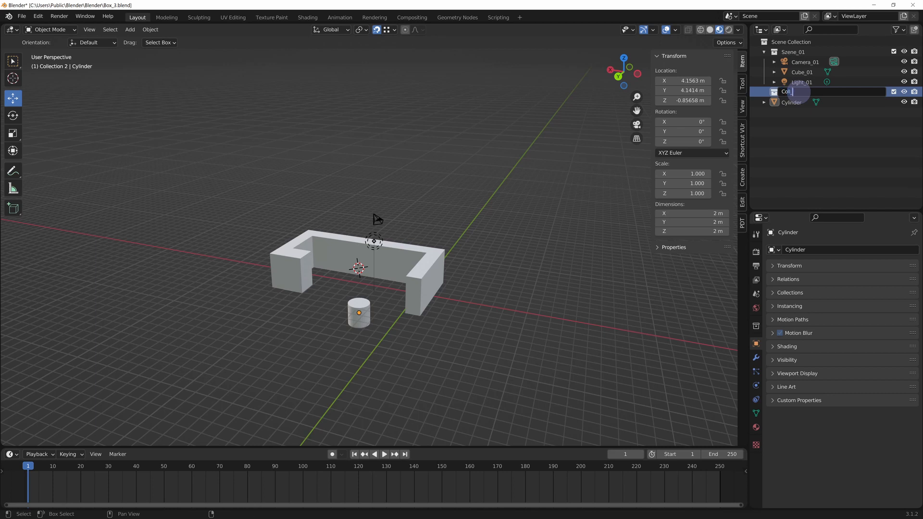
key(Return)
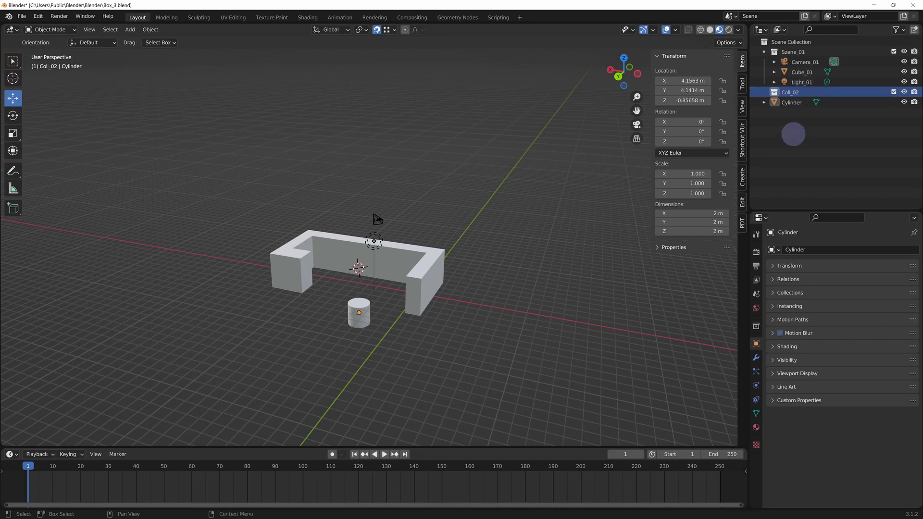
drag(788, 102, 794, 96)
click(807, 154)
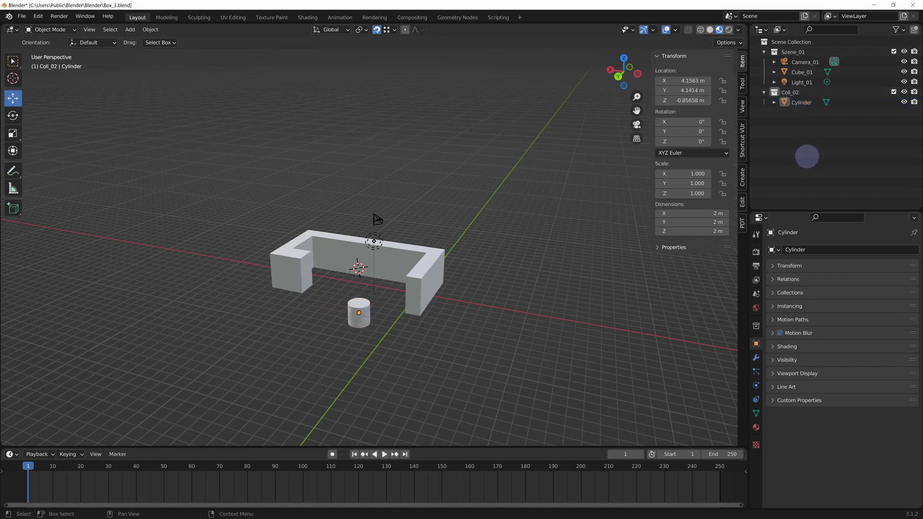
Collapse both collections in the scene hierarchy and rename Szene_01 as Coll_01
click(783, 93)
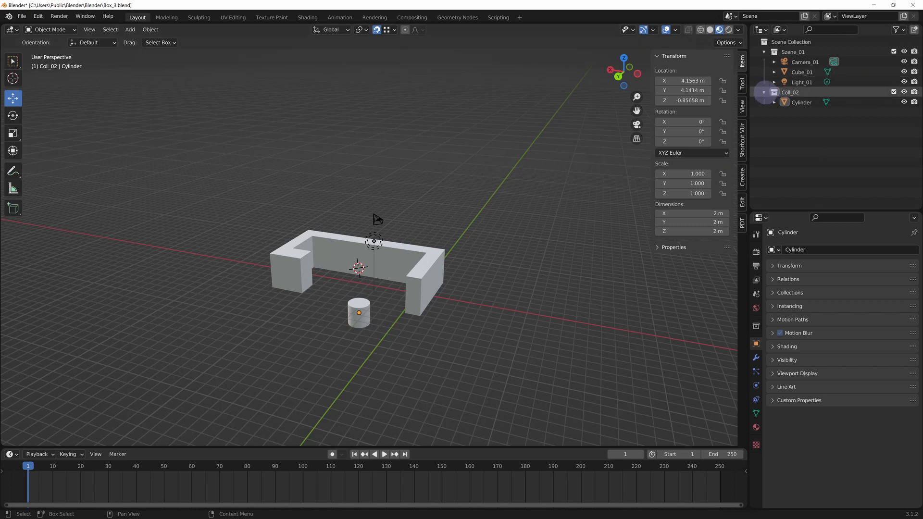
click(764, 51)
click(764, 62)
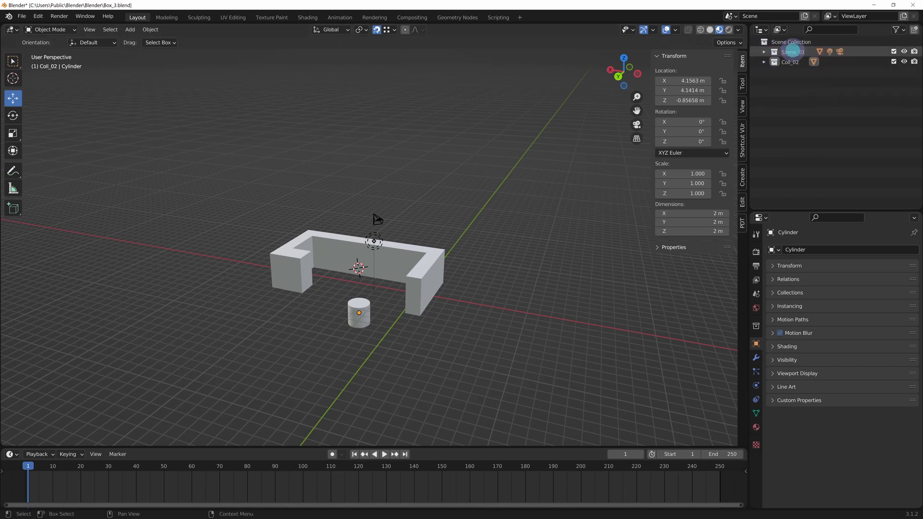
right_click(792, 52)
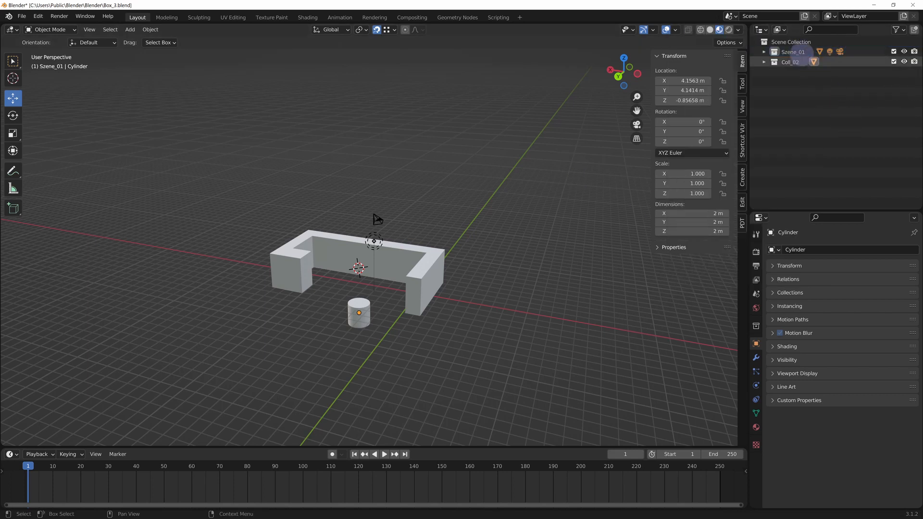
double_click(791, 51)
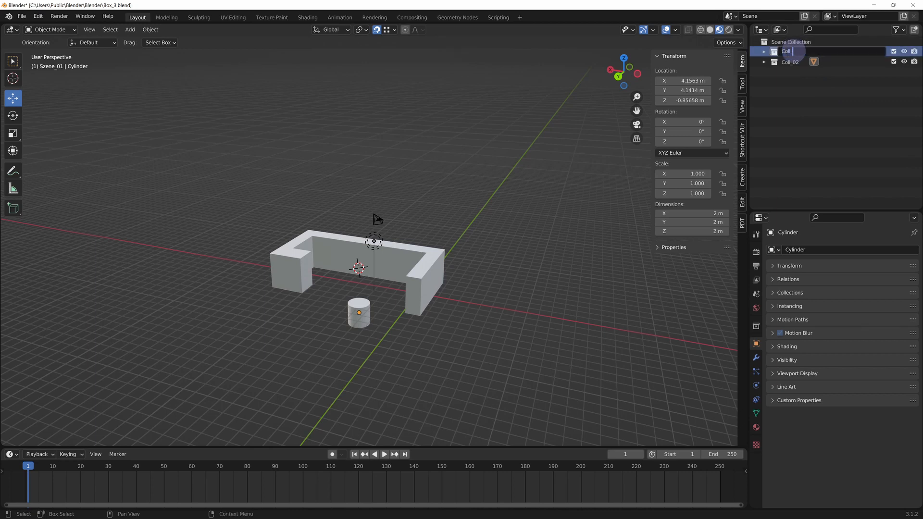
text(Coll_01)
click(819, 119)
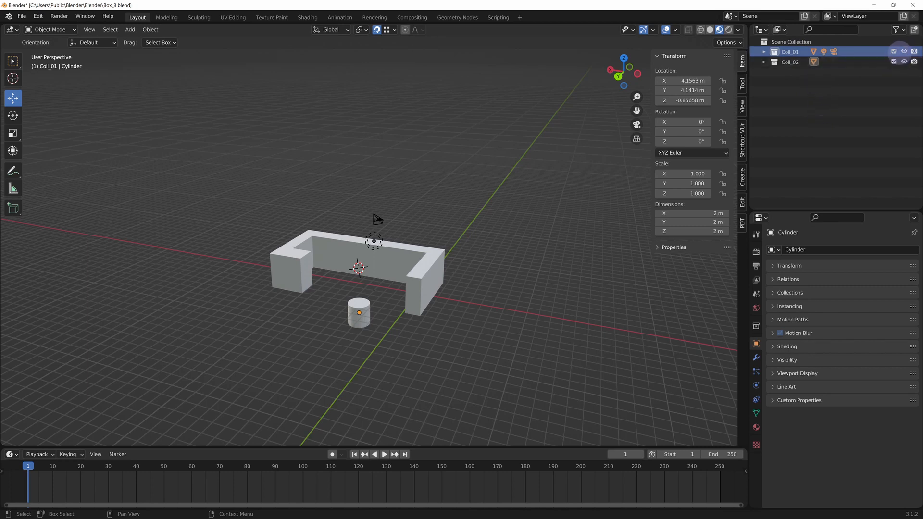
Exclude Coll_01 from the view layer and try moving the cylinder about 9 m along negative Y
click(895, 51)
middle_drag(544, 269, 550, 253)
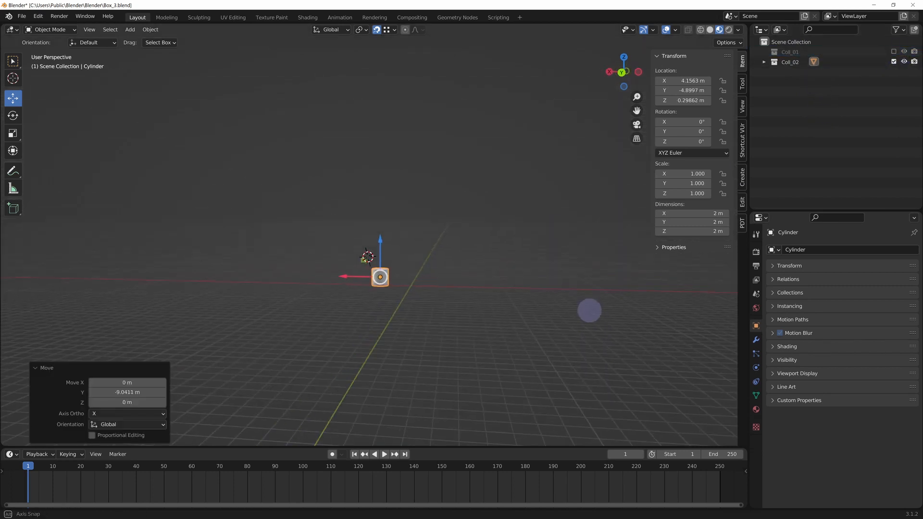
middle_drag(590, 311, 529, 324)
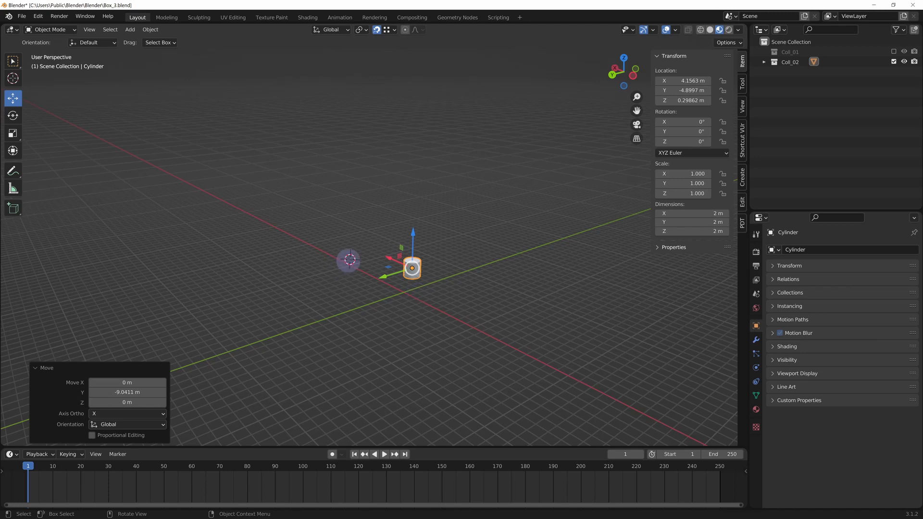
click(349, 261)
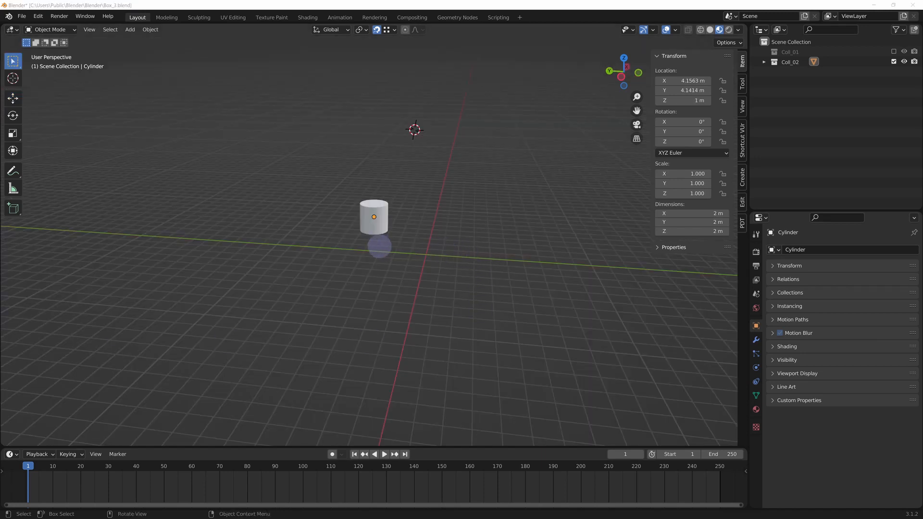
Select the cylinder, inspect its side surface up close and from another angle, and collapse its transform values
click(387, 225)
scroll(387, 225, up, 10)
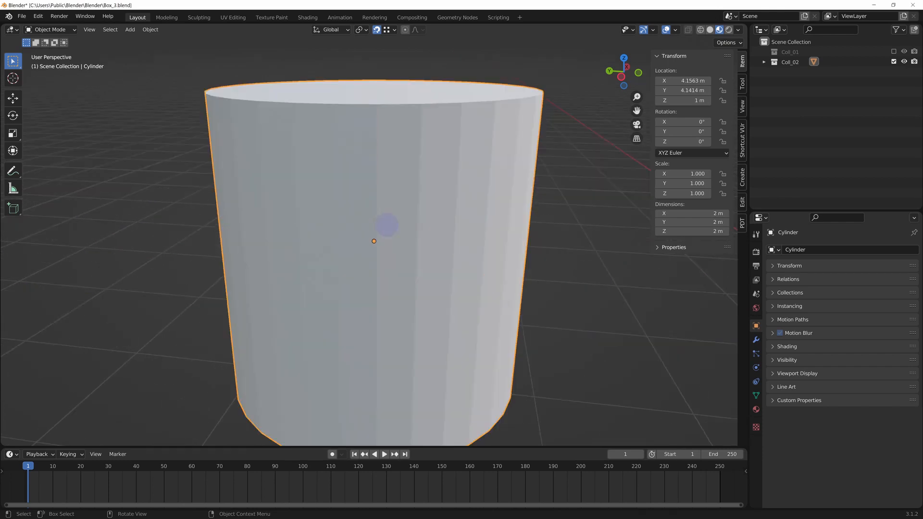
scroll(380, 243, down, 6)
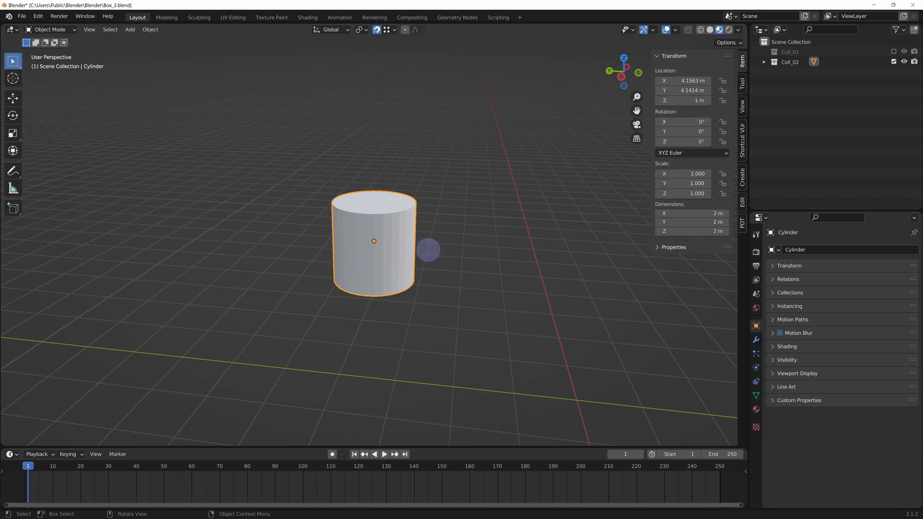
middle_drag(426, 250, 514, 241)
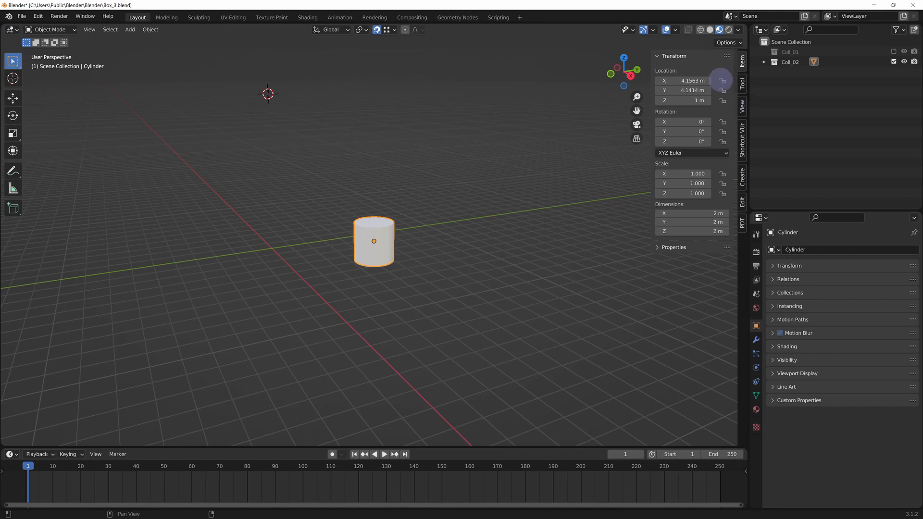
click(659, 56)
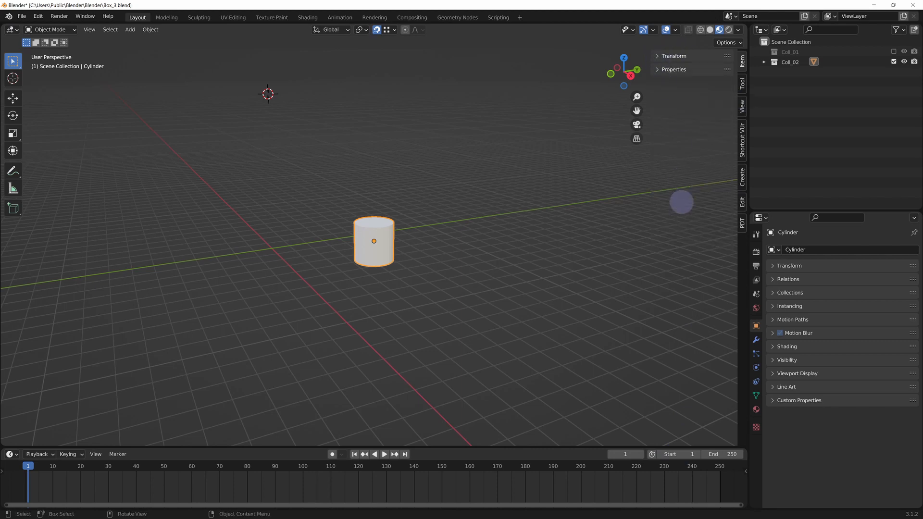